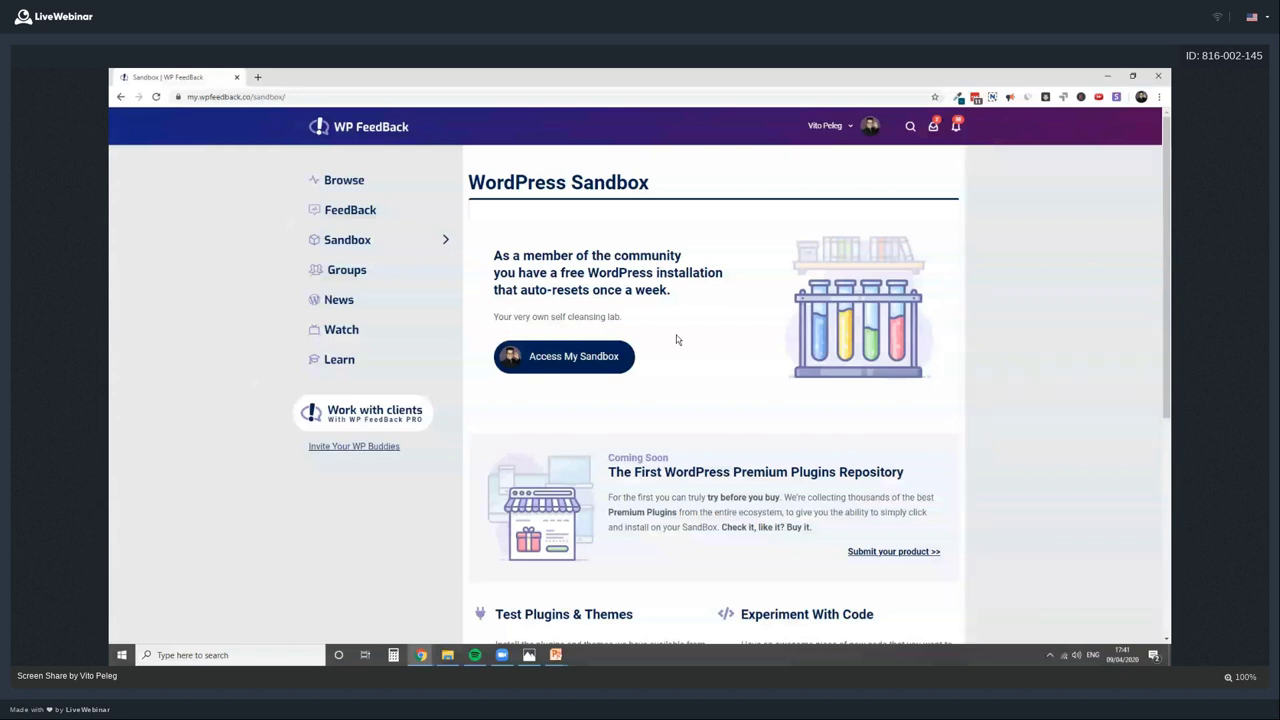
# Enter the sandbox WordPress admin and go to Settings > Reading
pyautogui.click(632, 356)
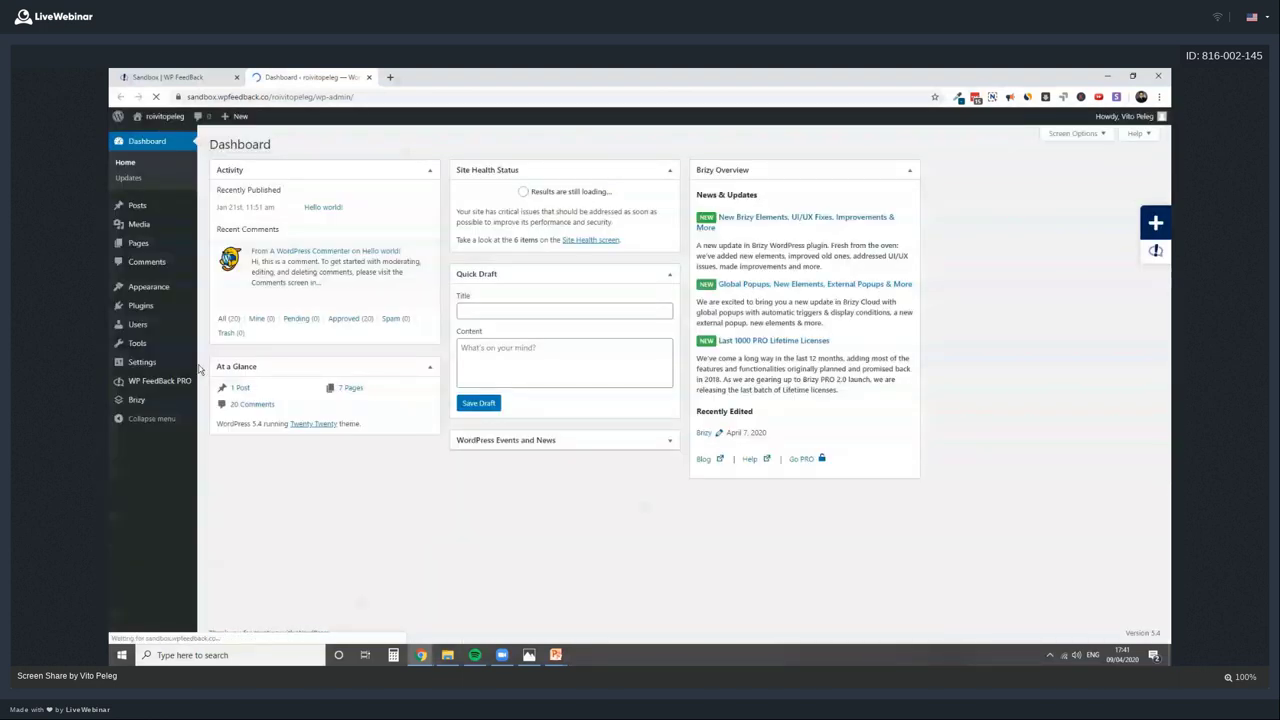
pyautogui.moveTo(175, 381)
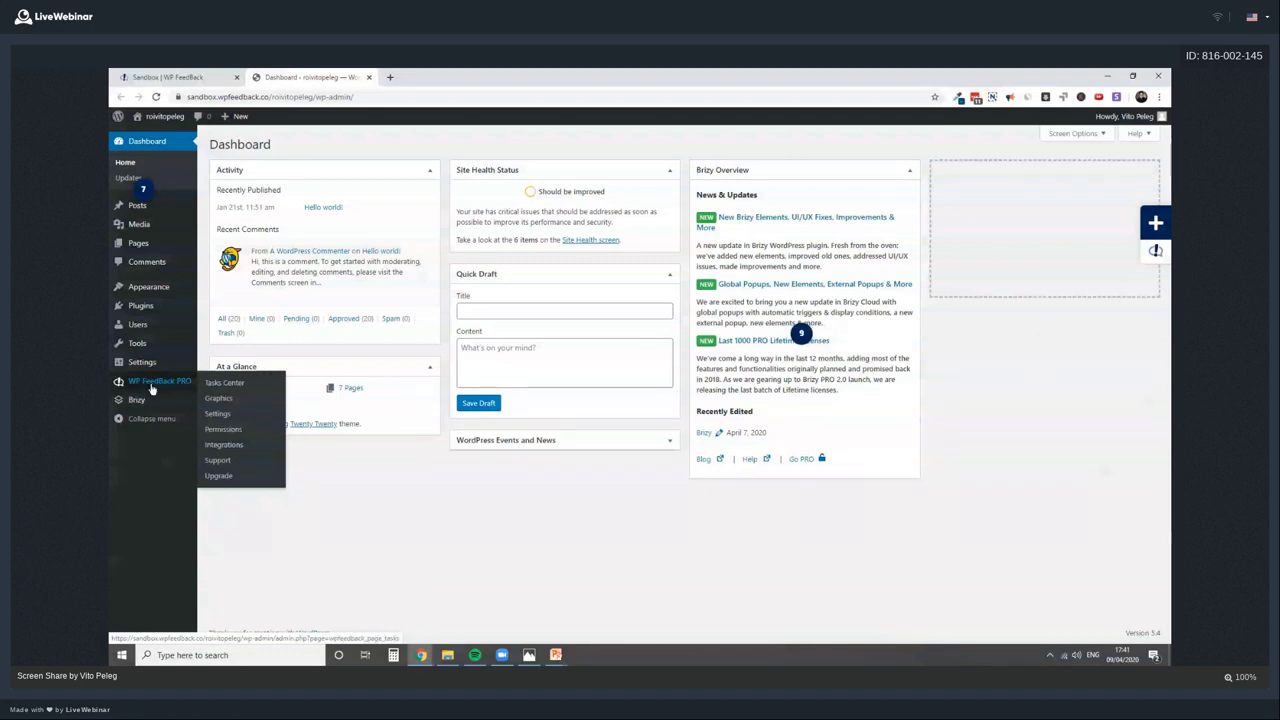
pyautogui.click(217, 395)
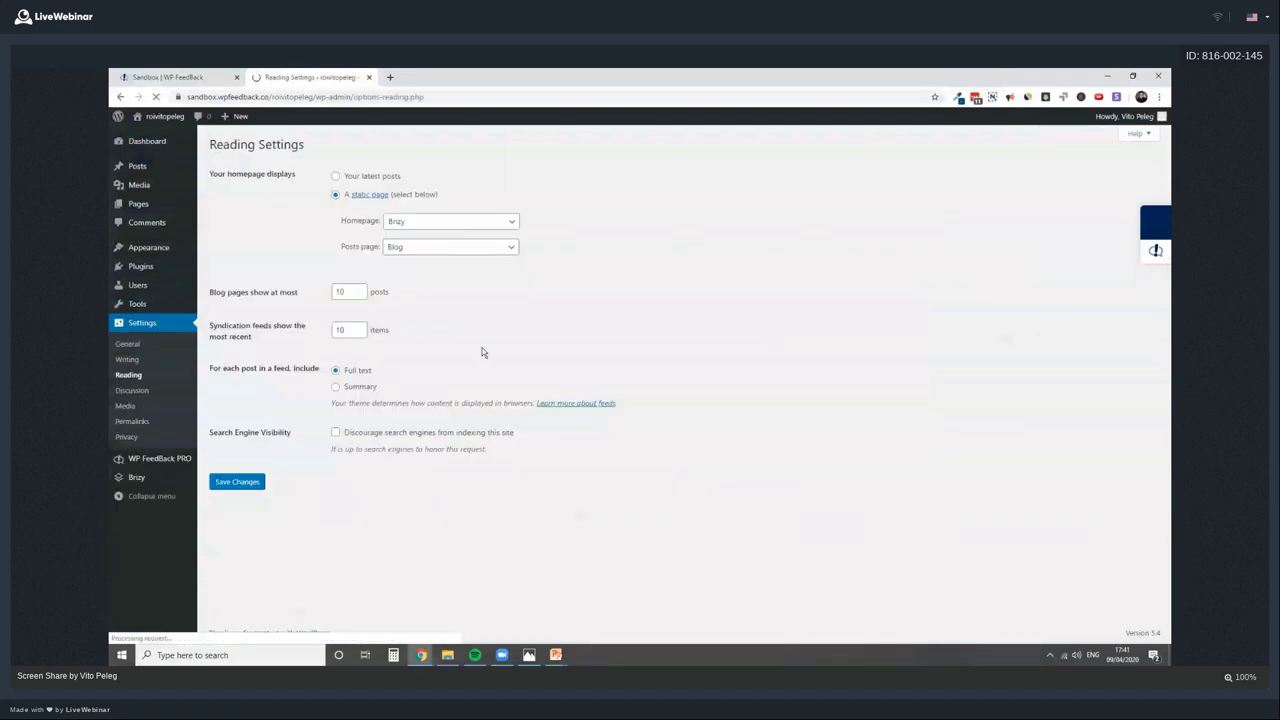
# Open the site's Unicorn homepage in a new tab, then return to the Reading Settings tab
pyautogui.rightClick(164, 116)
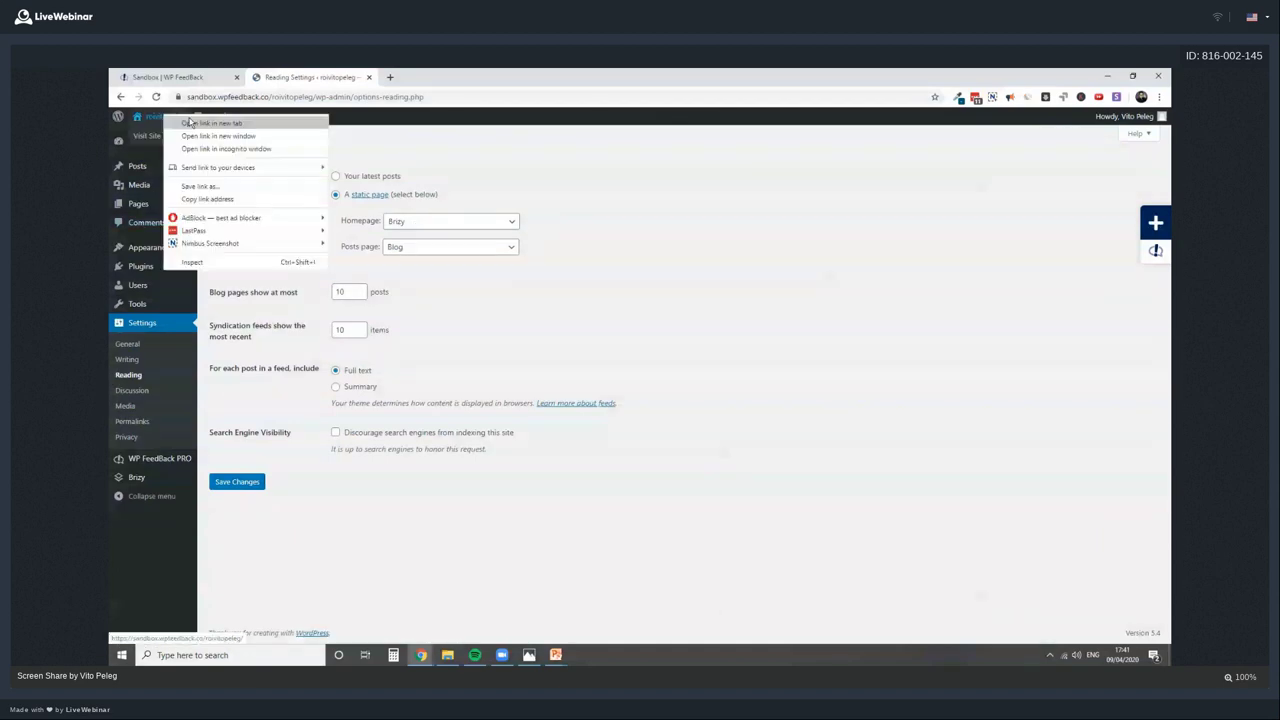
pyautogui.click(190, 122)
pyautogui.click(405, 78)
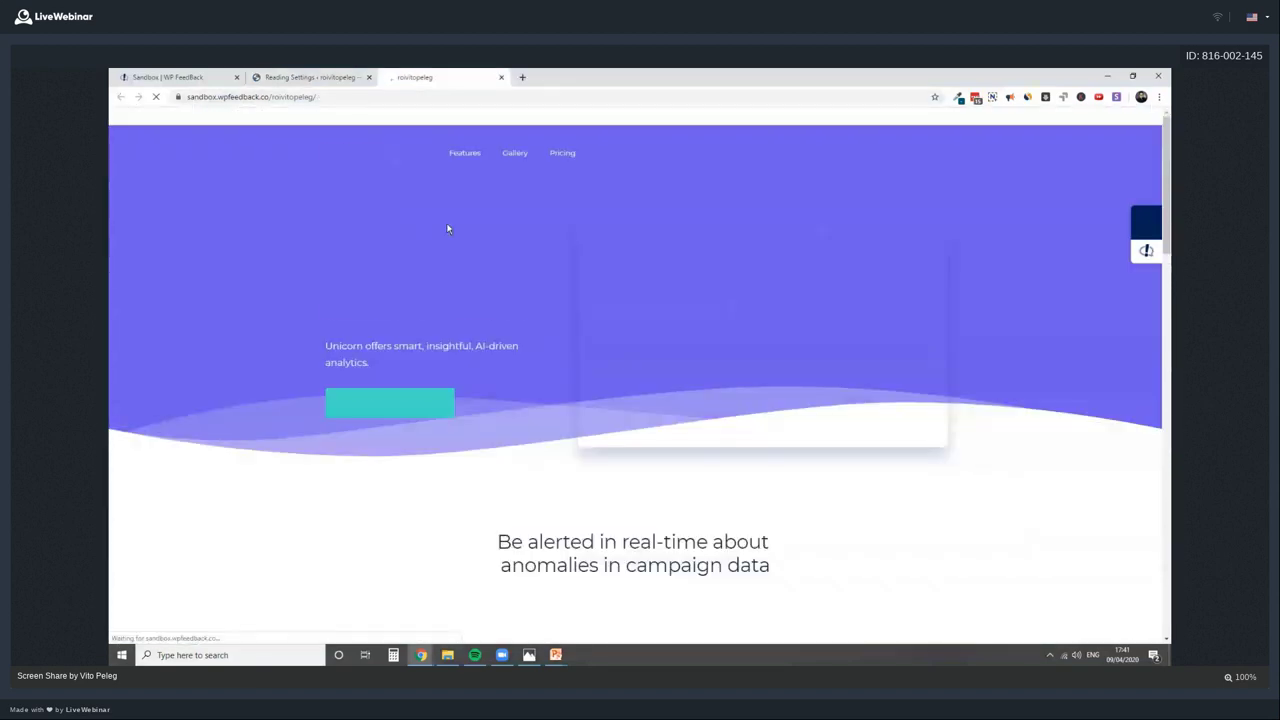
pyautogui.click(341, 80)
# Close the Reading Settings tab, then scroll down the Unicorn homepage and back to the top
pyautogui.click(366, 77)
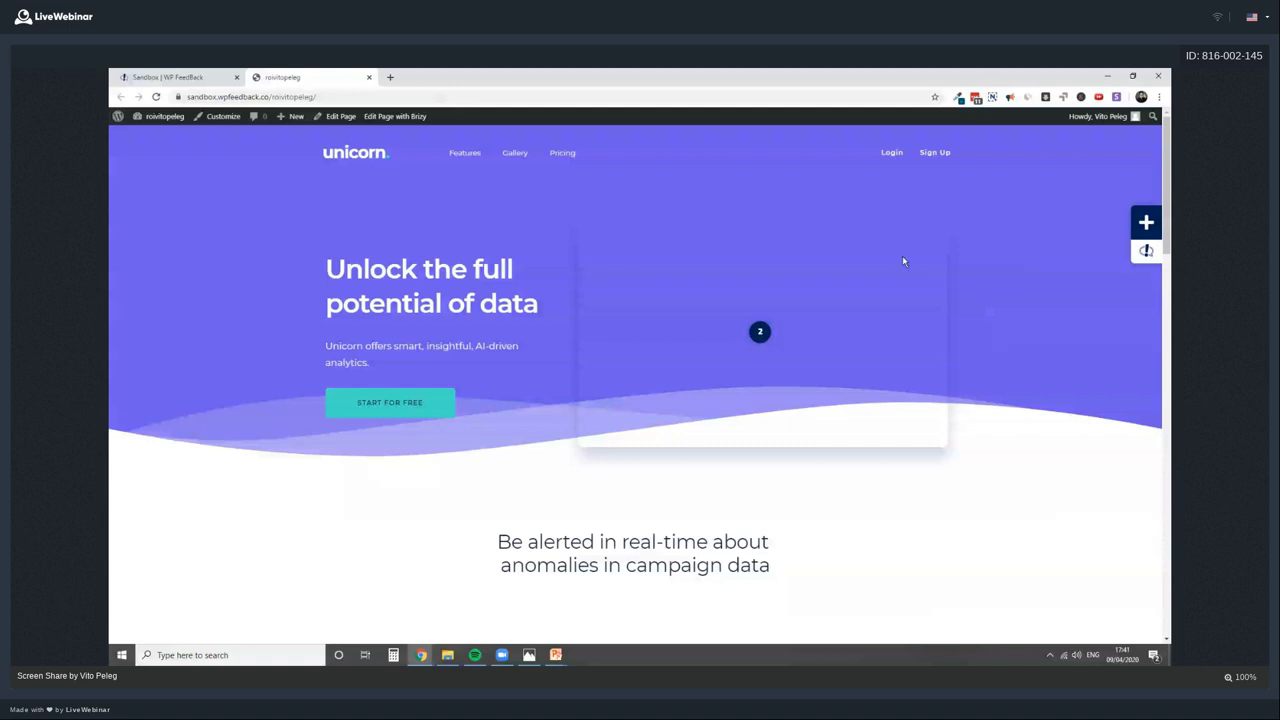
pyautogui.scroll(-3, 902, 258)
pyautogui.scroll(-12, 880, 293)
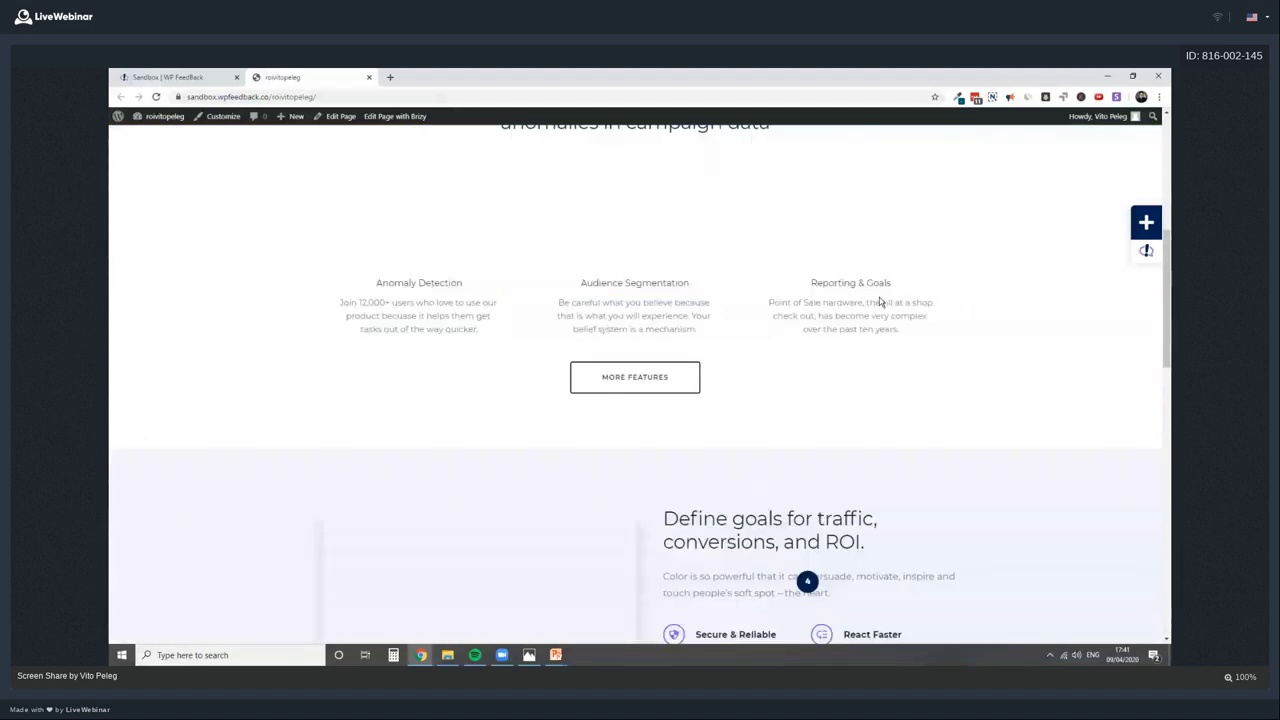
pyautogui.scroll(-4, 880, 297)
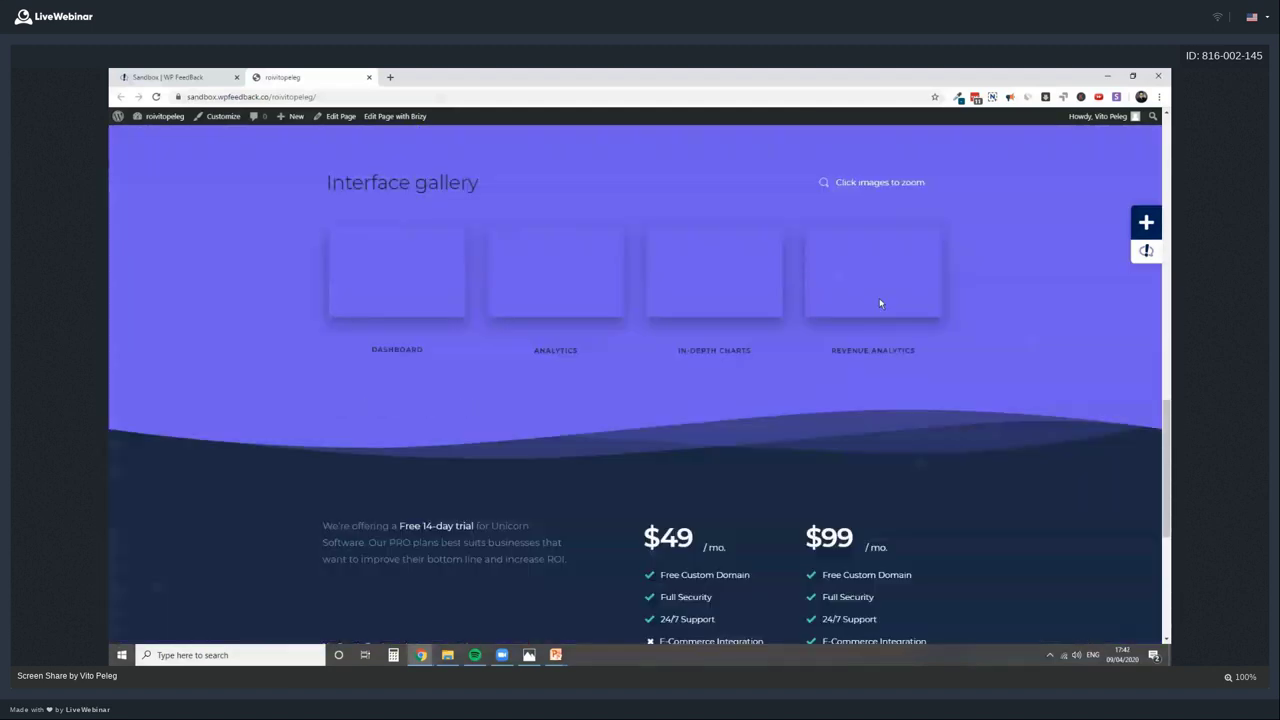
pyautogui.scroll(7, 879, 300)
pyautogui.scroll(6, 700, 290)
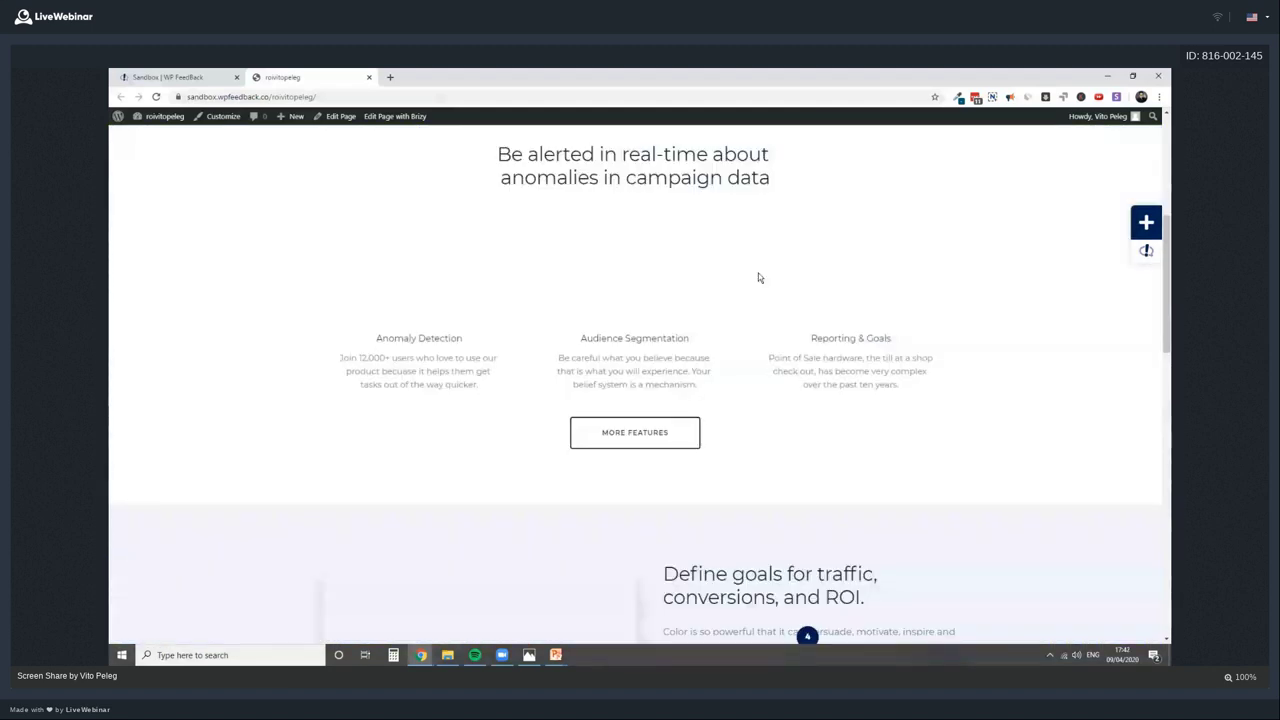
pyautogui.scroll(7, 758, 273)
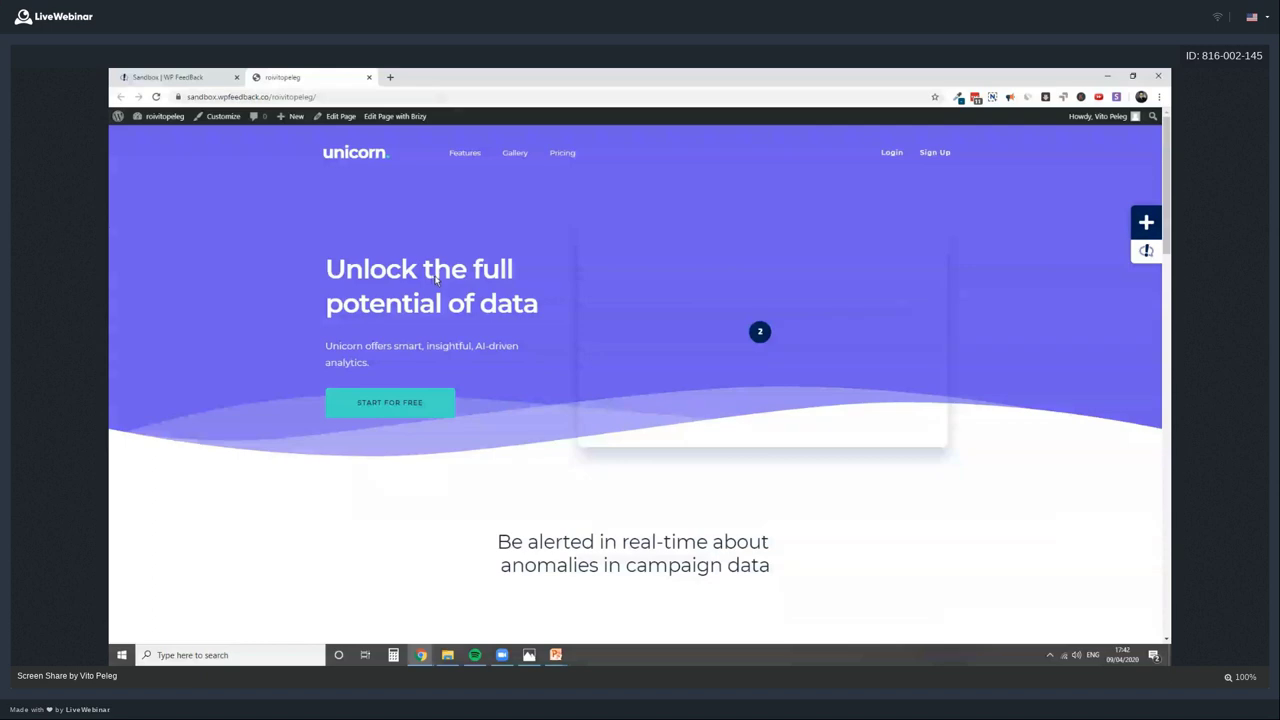
pyautogui.scroll(-10, 589, 357)
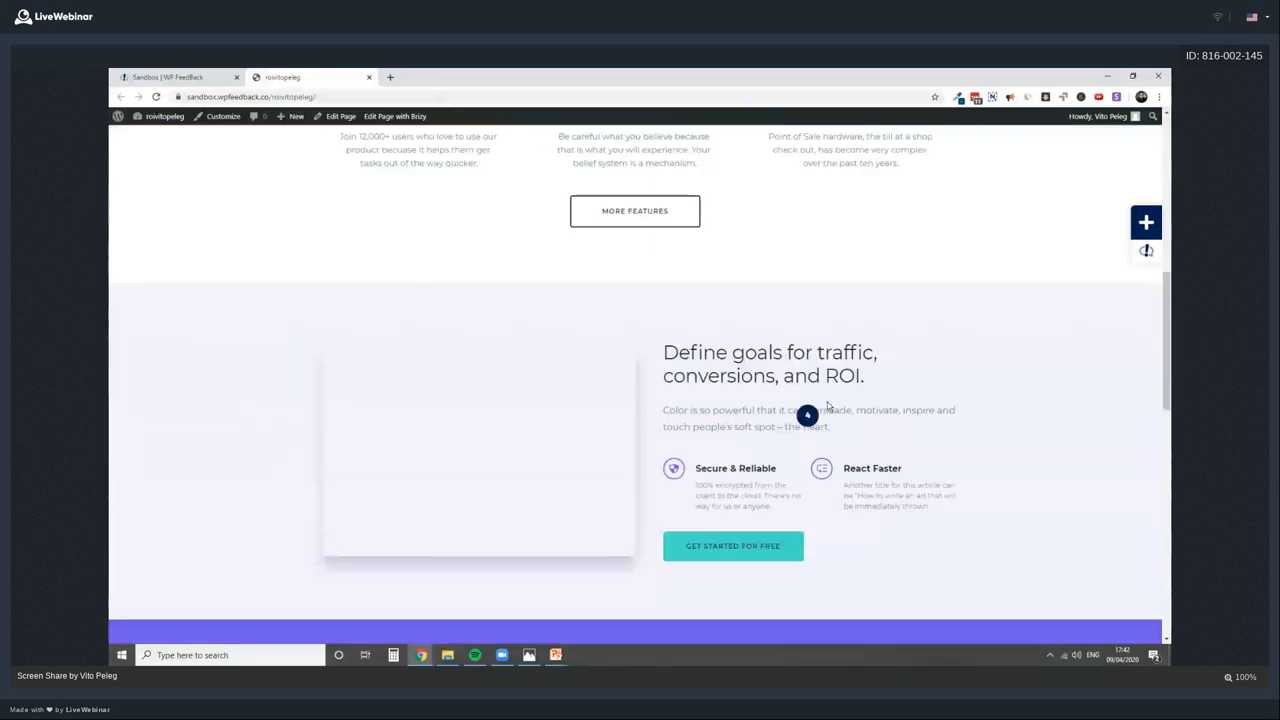
pyautogui.scroll(-1, 827, 405)
pyautogui.scroll(-2, 740, 474)
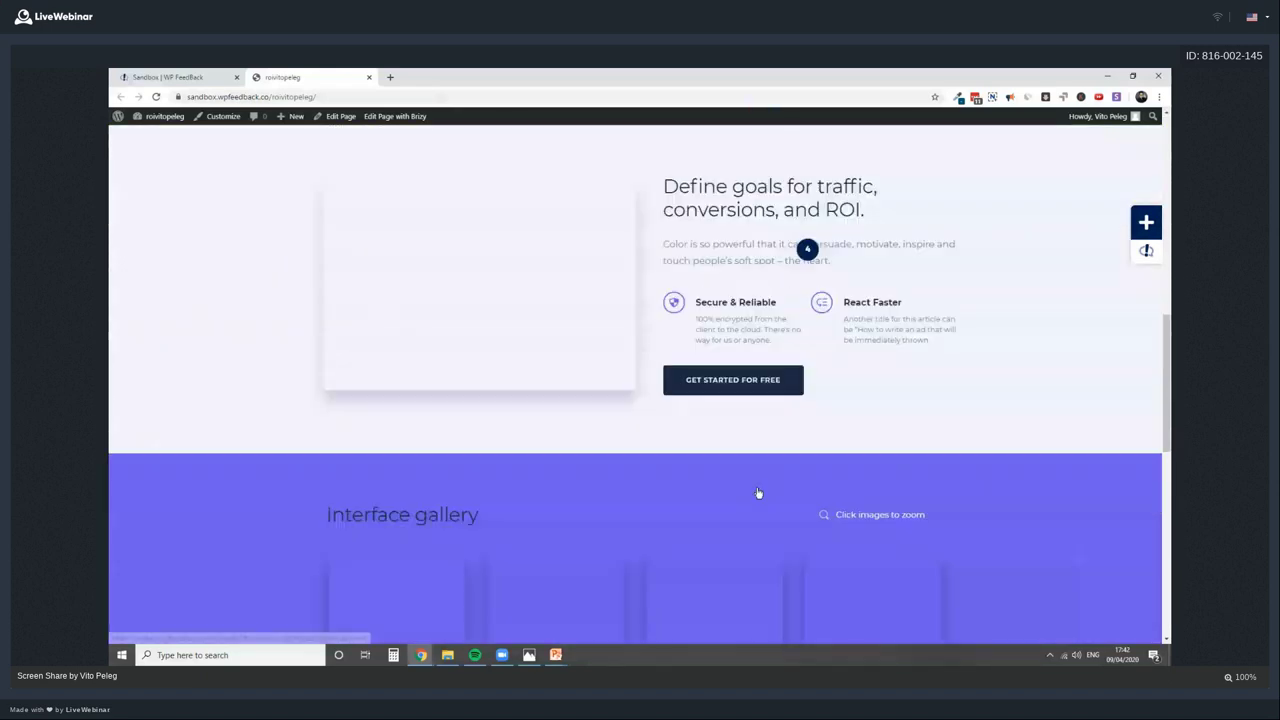
pyautogui.scroll(1, 760, 494)
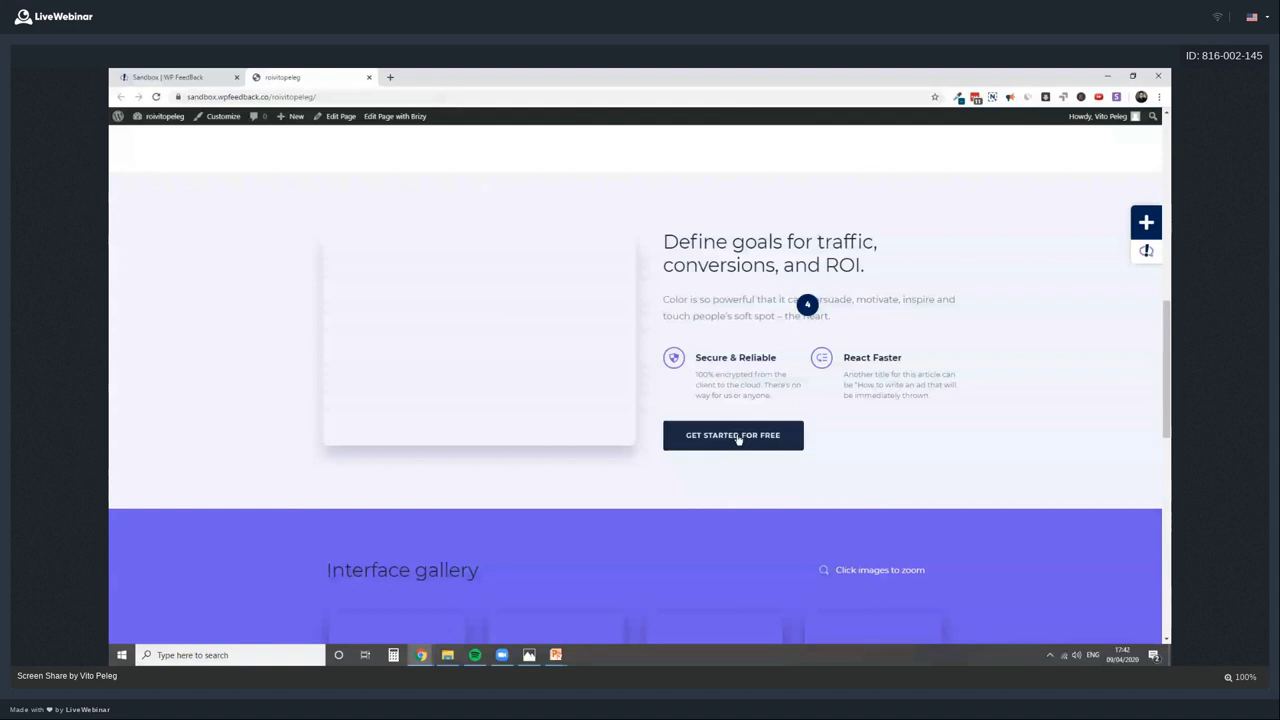
pyautogui.scroll(5, 767, 344)
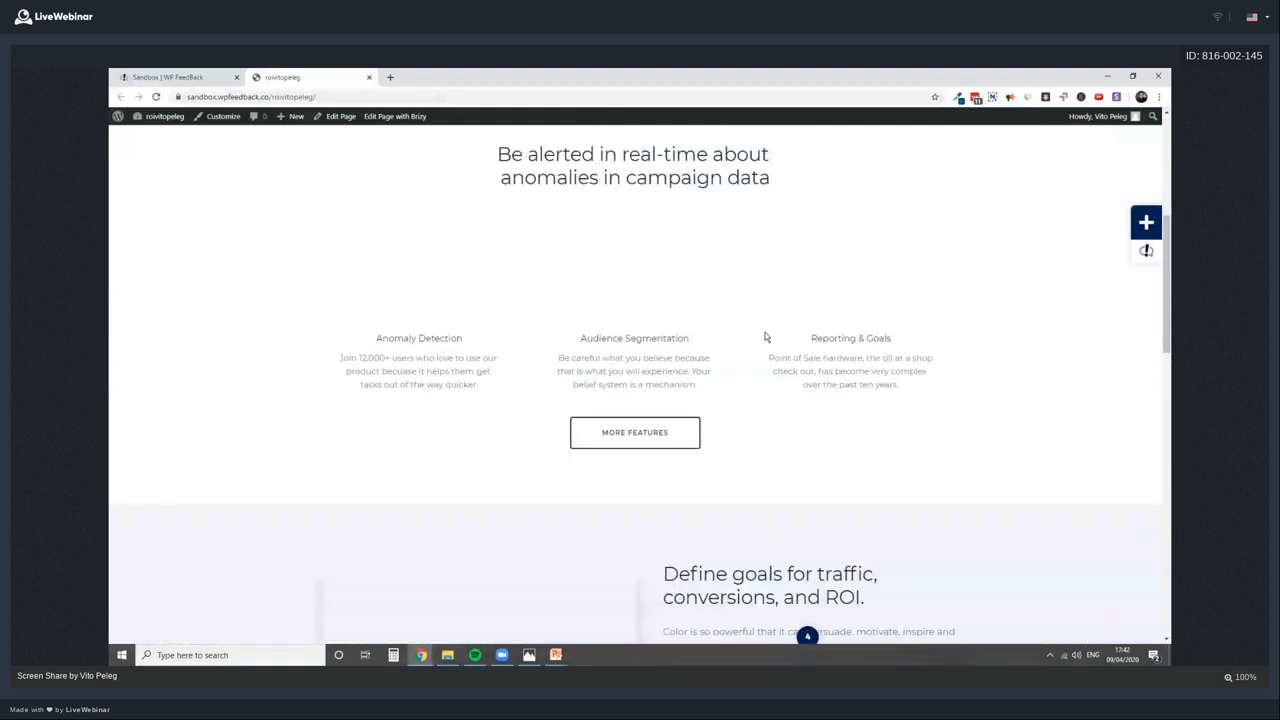
pyautogui.scroll(7, 766, 340)
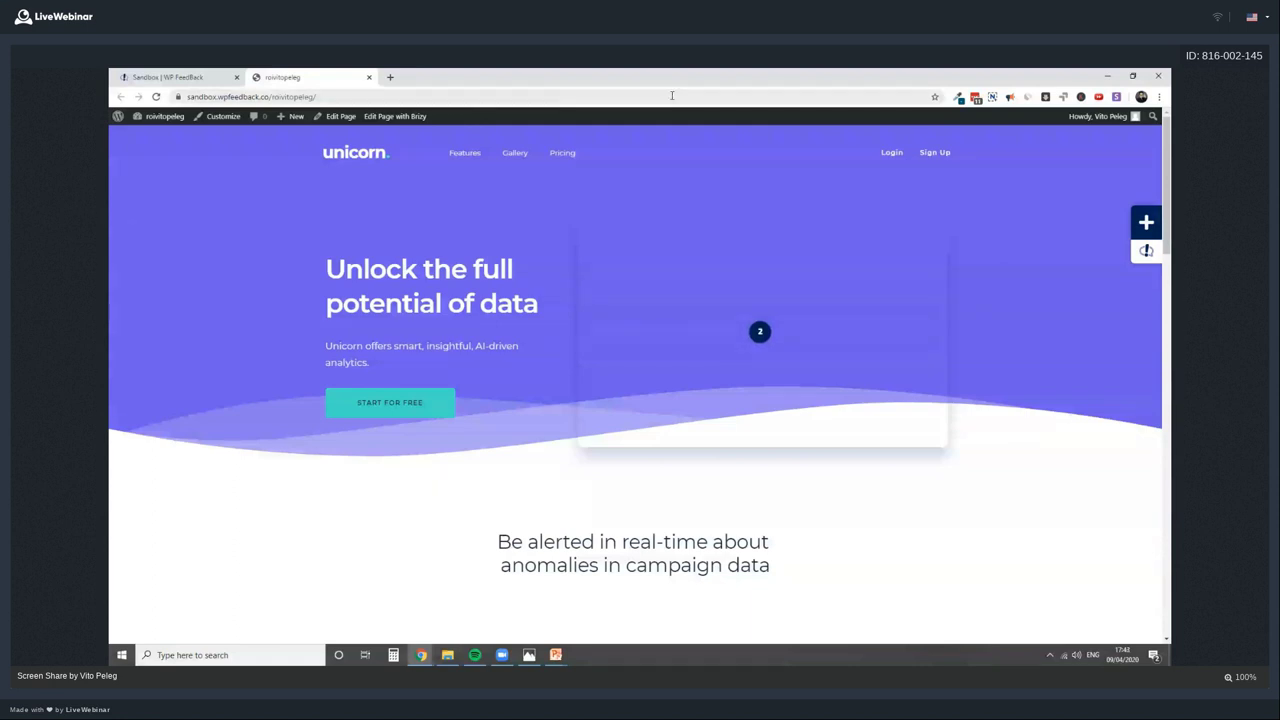
pyautogui.click(183, 79)
pyautogui.click(290, 77)
pyautogui.click(223, 116)
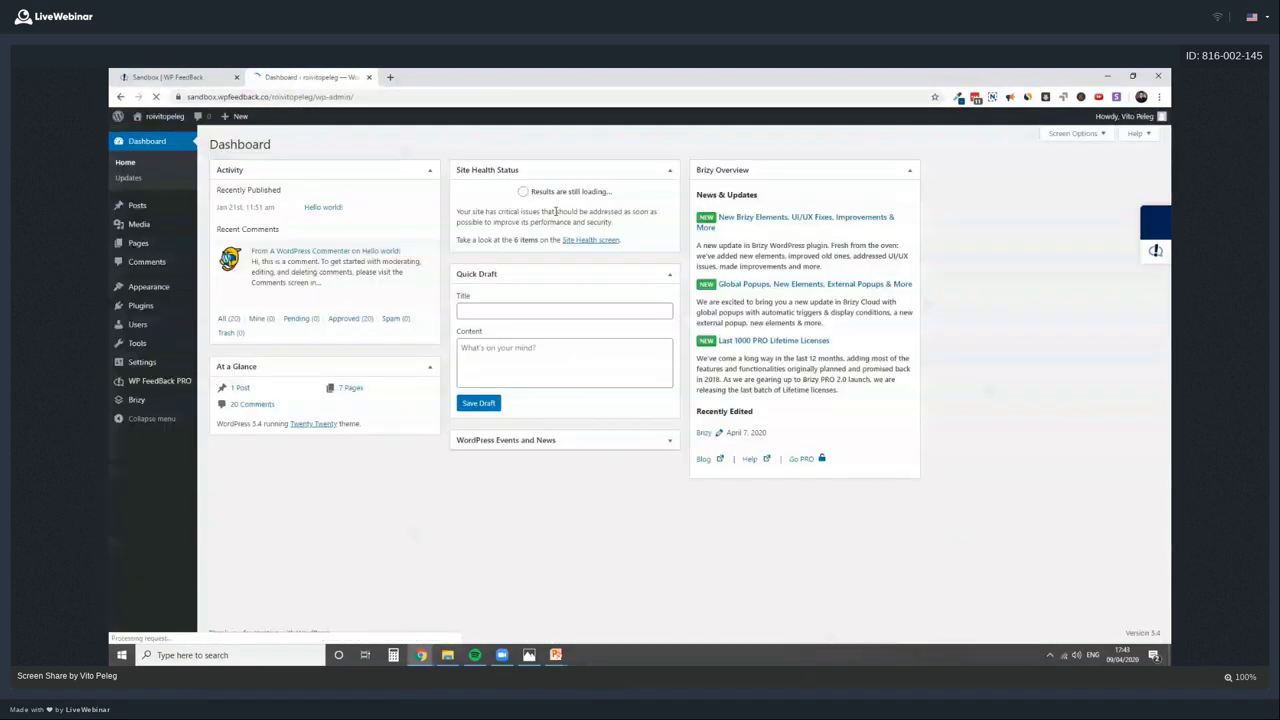
pyautogui.moveTo(172, 385)
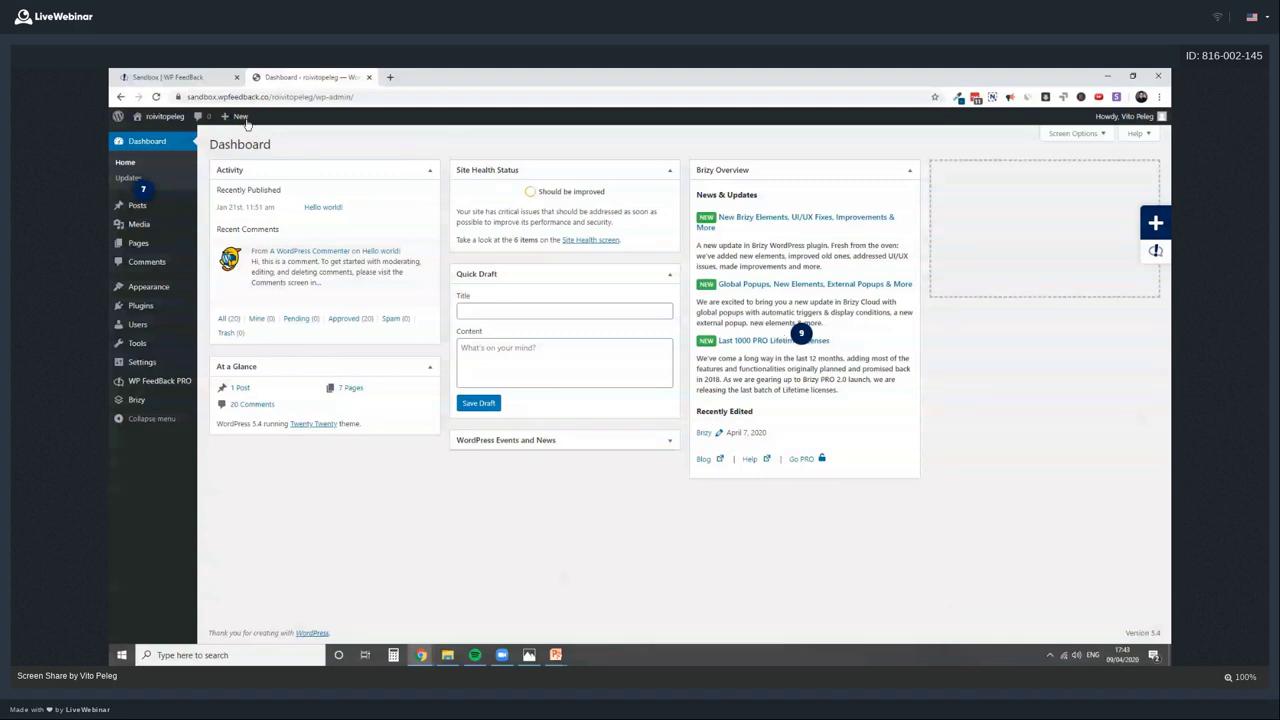
pyautogui.click(170, 77)
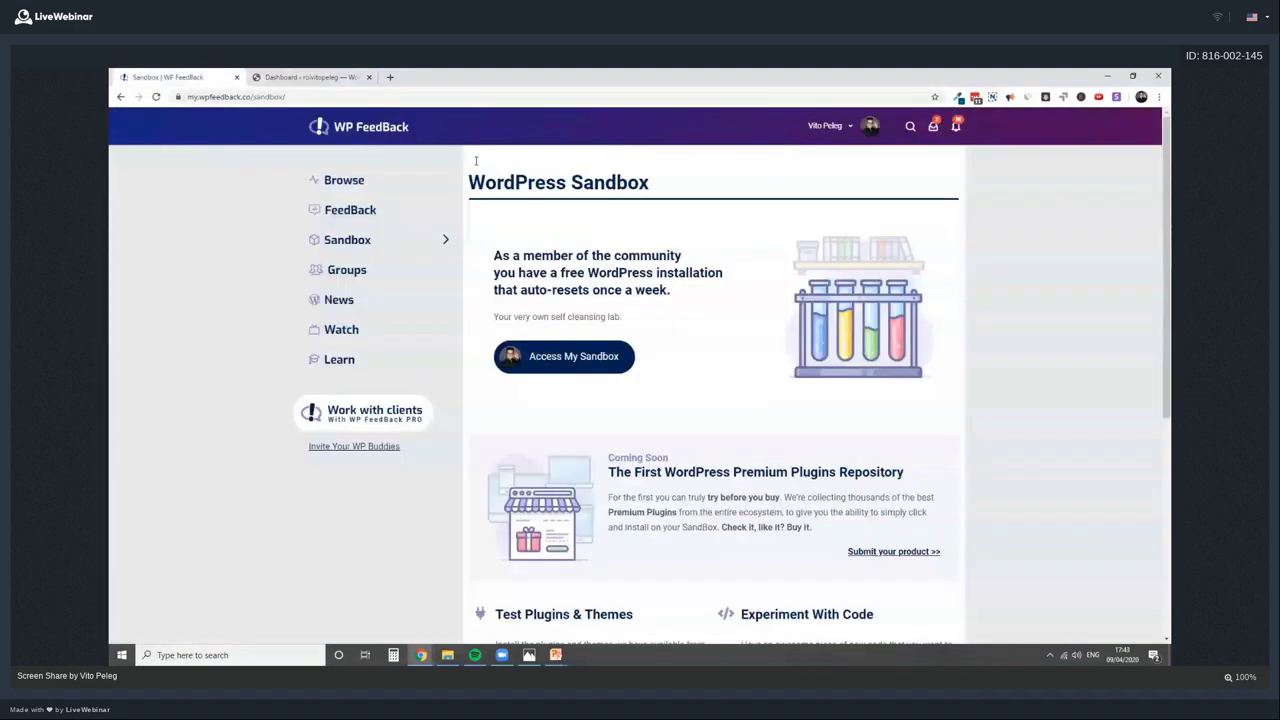
pyautogui.click(308, 77)
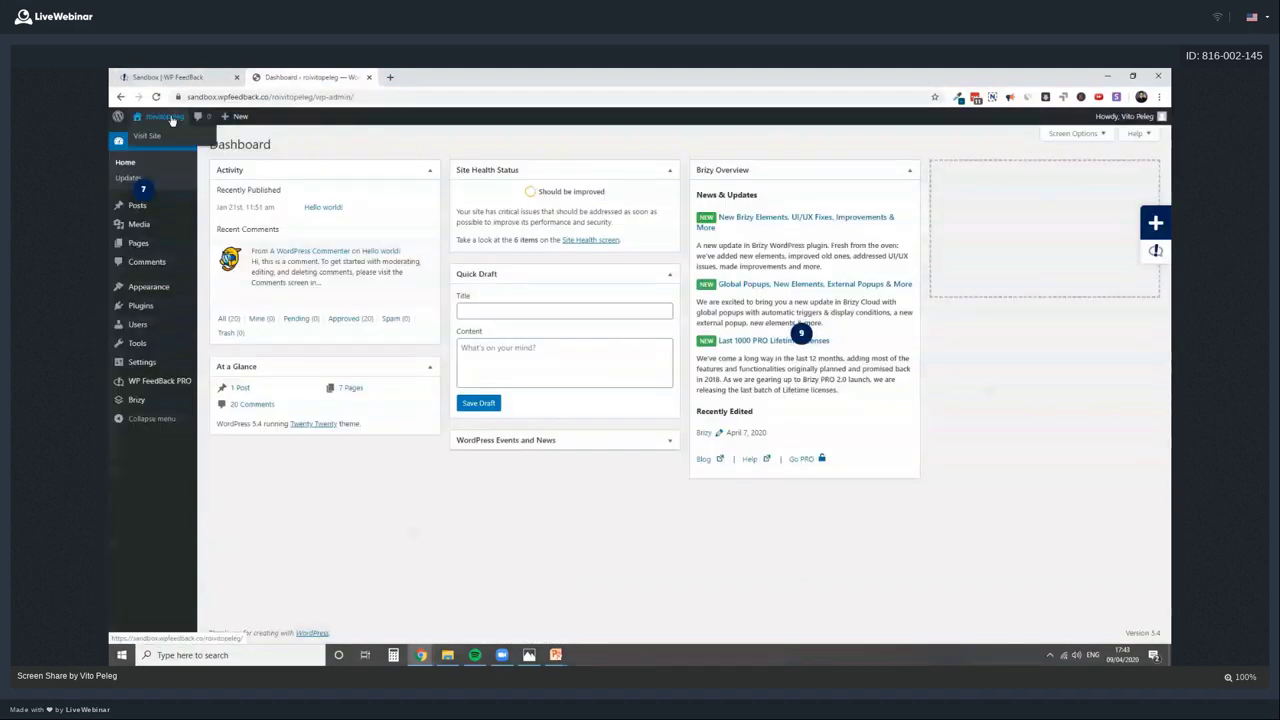
pyautogui.click(172, 120)
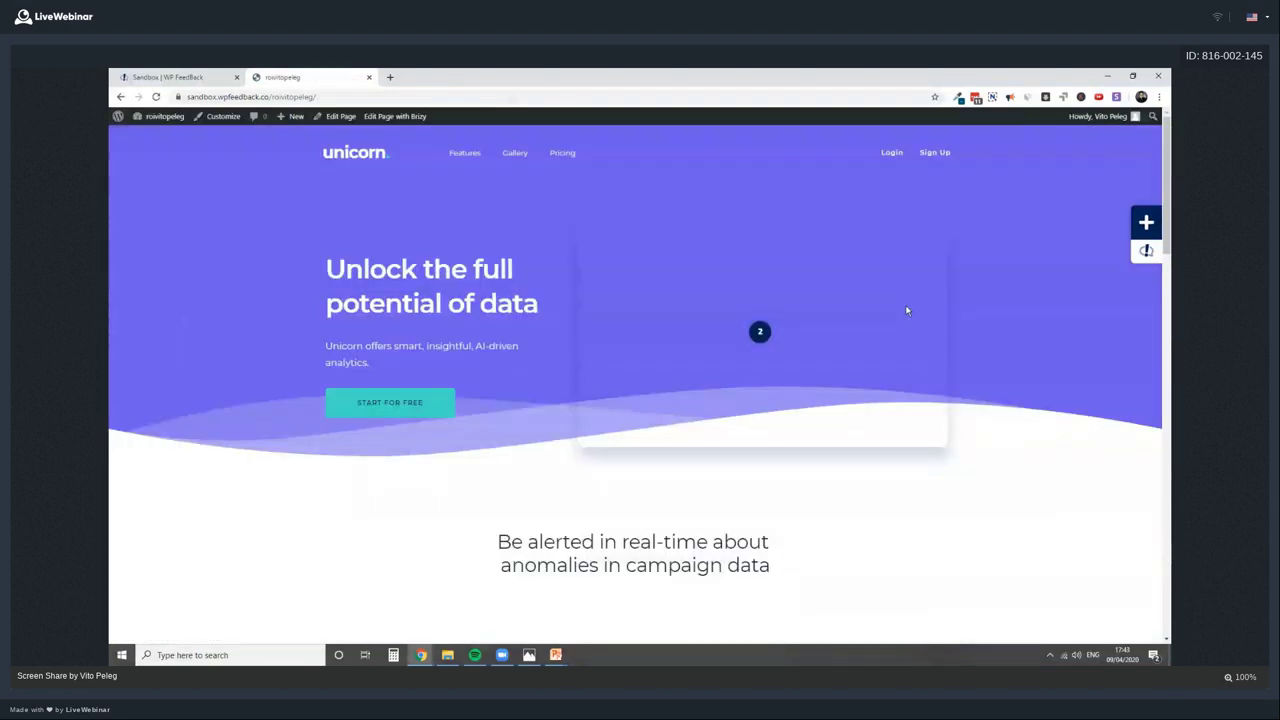
# Pin a comment on the hero headline: 'What is the main selling proposition for your biz?'
pyautogui.moveTo(363, 270); pyautogui.dragTo(408, 312)
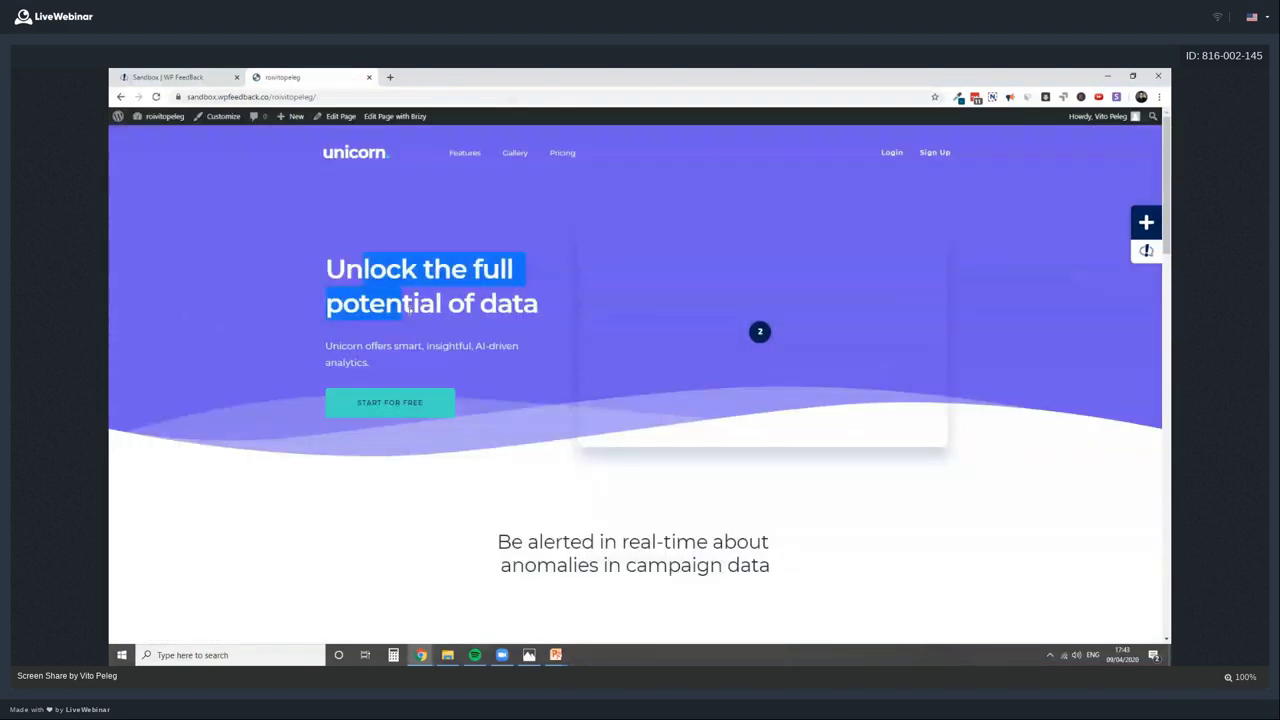
pyautogui.doubleClick(409, 311)
pyautogui.click(516, 278)
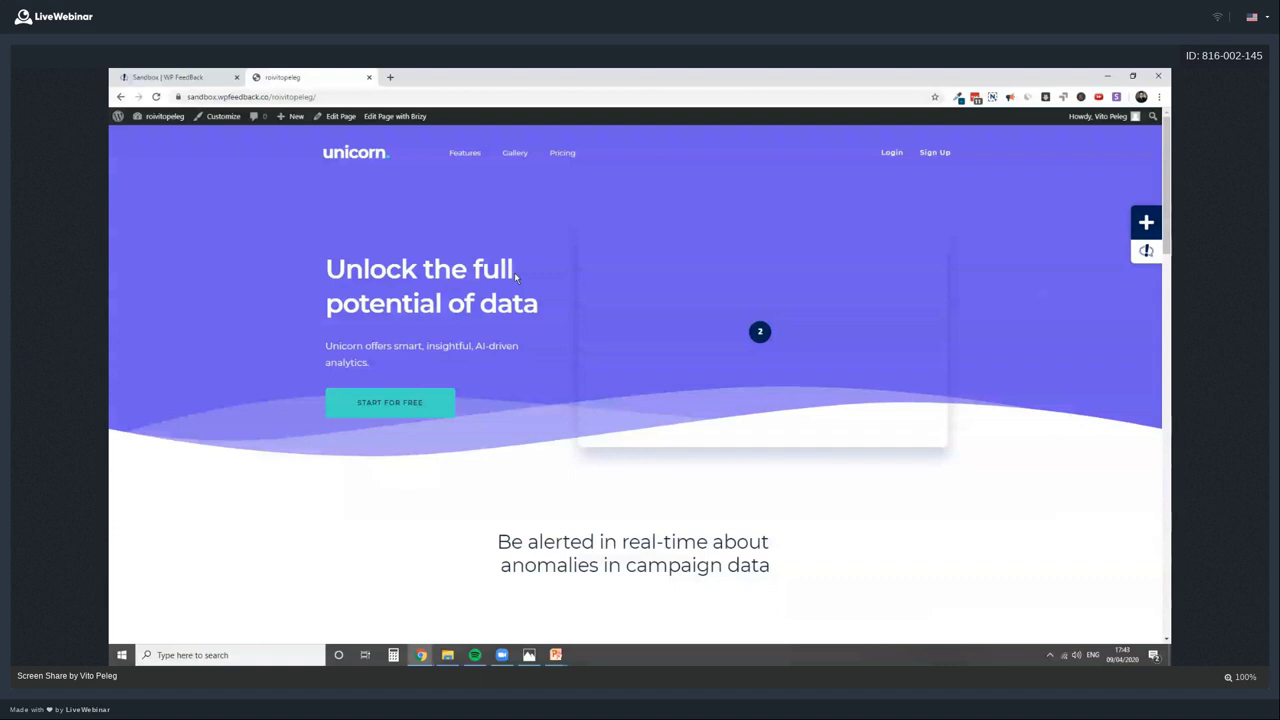
pyautogui.click(1146, 222)
pyautogui.click(424, 268)
pyautogui.click(495, 264)
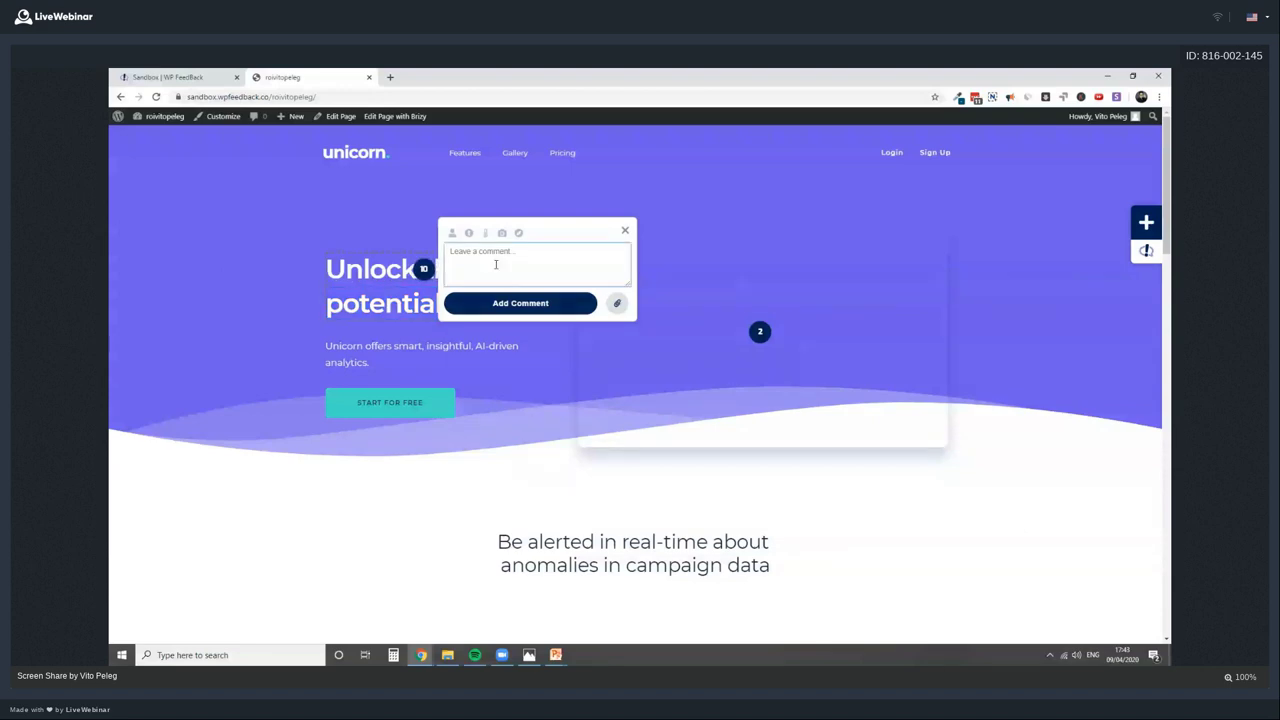
pyautogui.write('What is the main selling proposition for you')
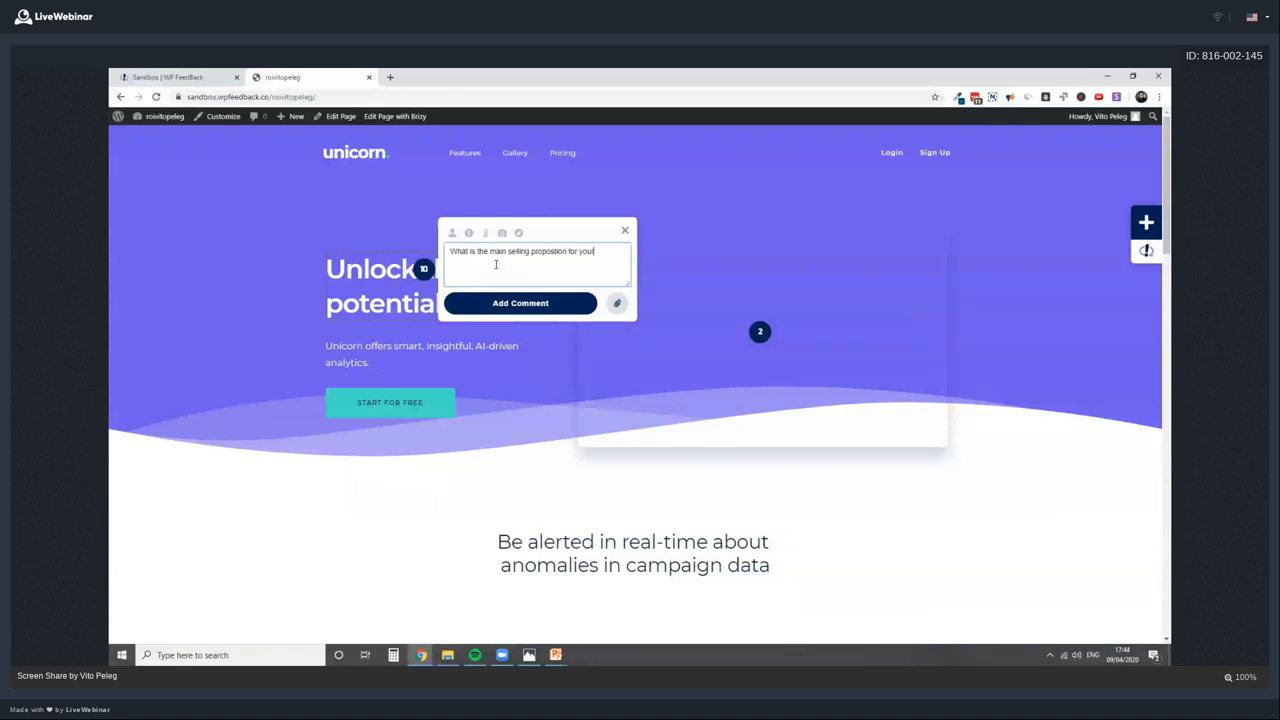
pyautogui.write('r biz?')
pyautogui.click(451, 233)
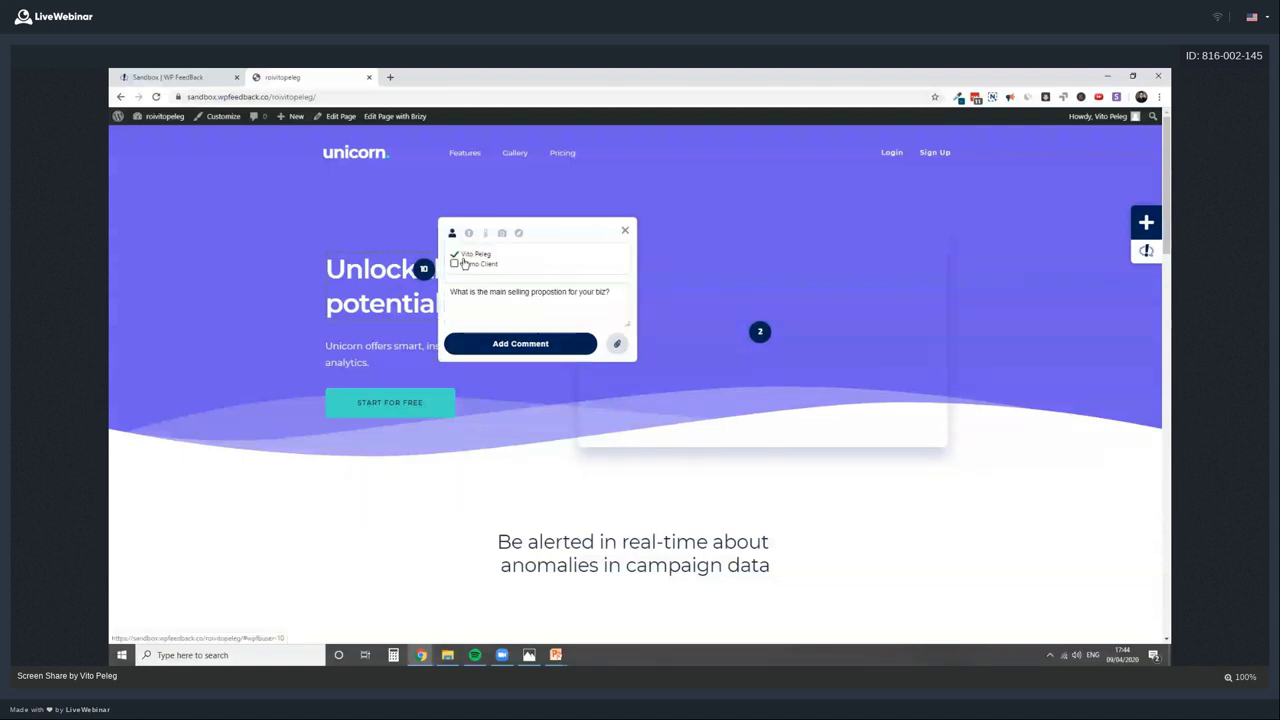
pyautogui.click(505, 343)
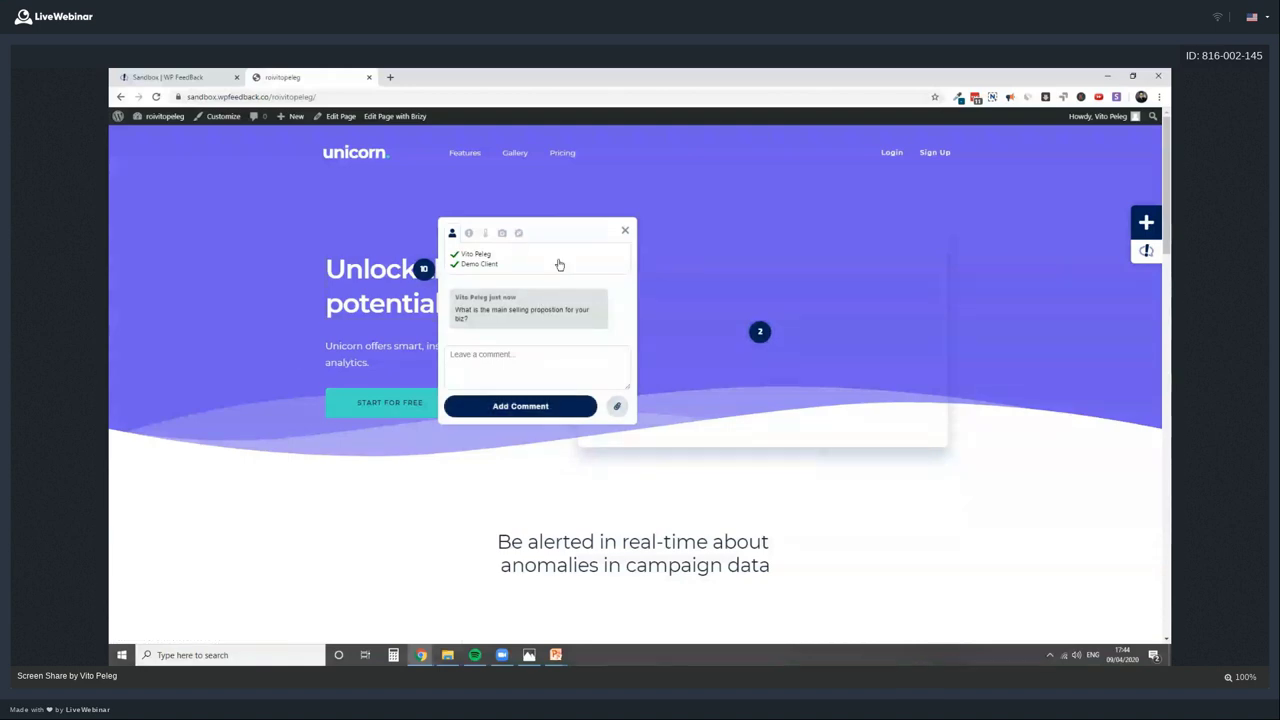
# Review the task's technical details, such as 1920 x 1080 resolution and browser version, then close the popup
pyautogui.click(503, 234)
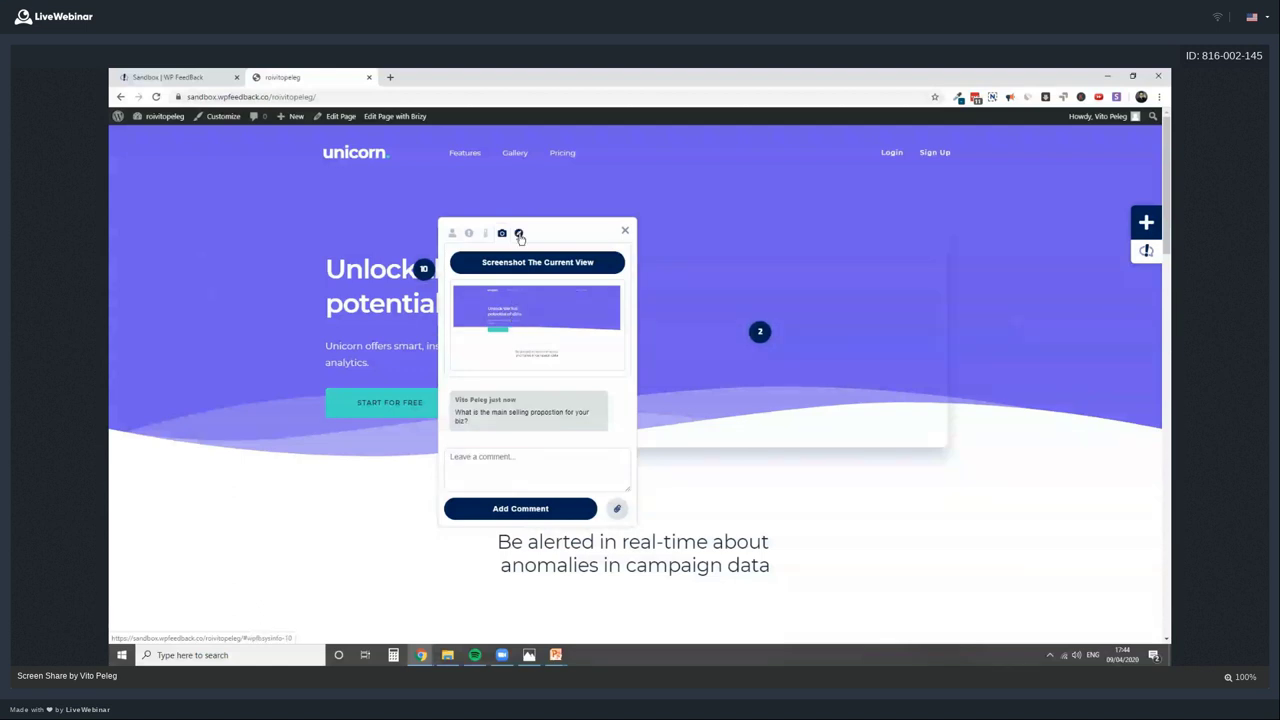
pyautogui.click(519, 234)
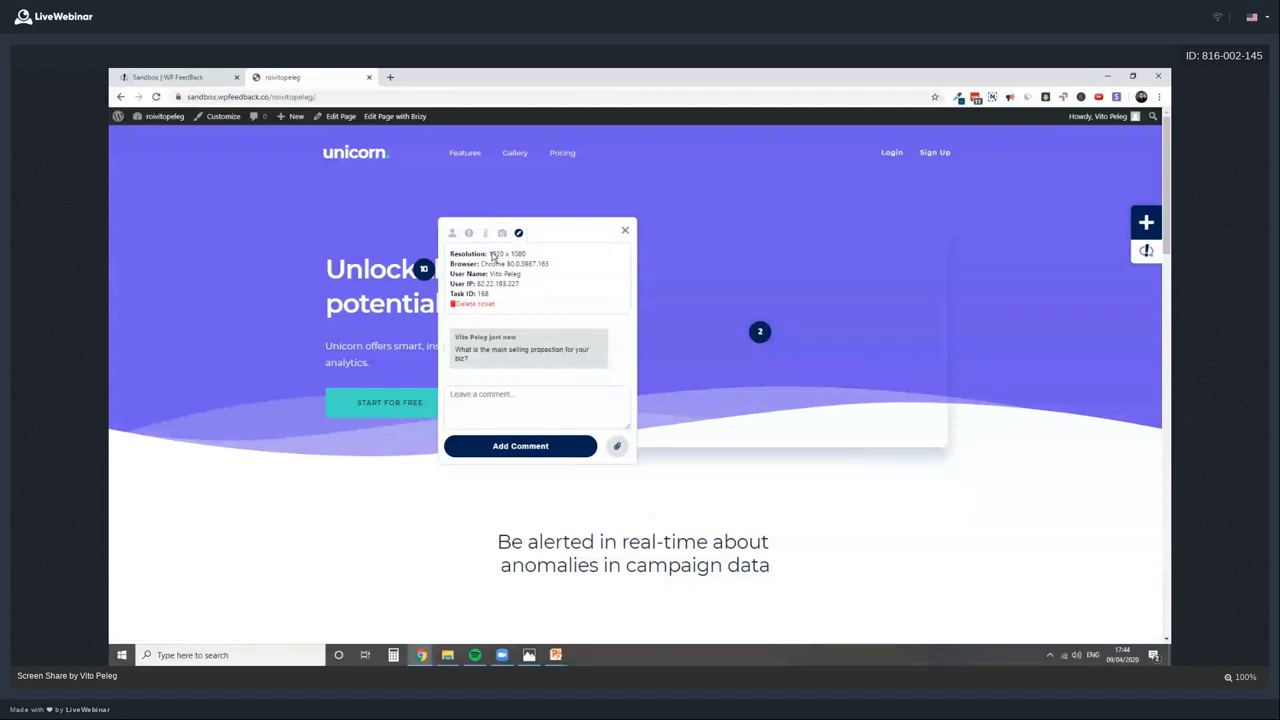
pyautogui.moveTo(489, 255); pyautogui.dragTo(527, 254)
pyautogui.moveTo(481, 263); pyautogui.dragTo(549, 270)
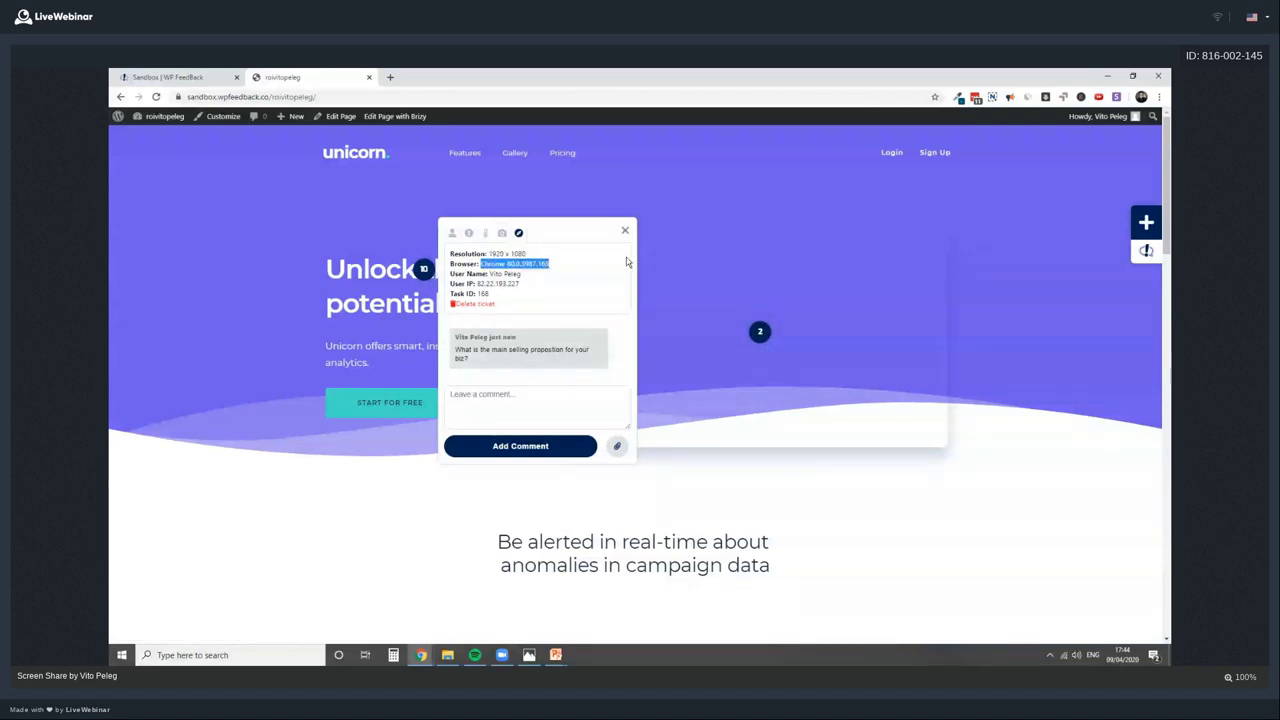
pyautogui.click(720, 378)
pyautogui.scroll(-3, 720, 378)
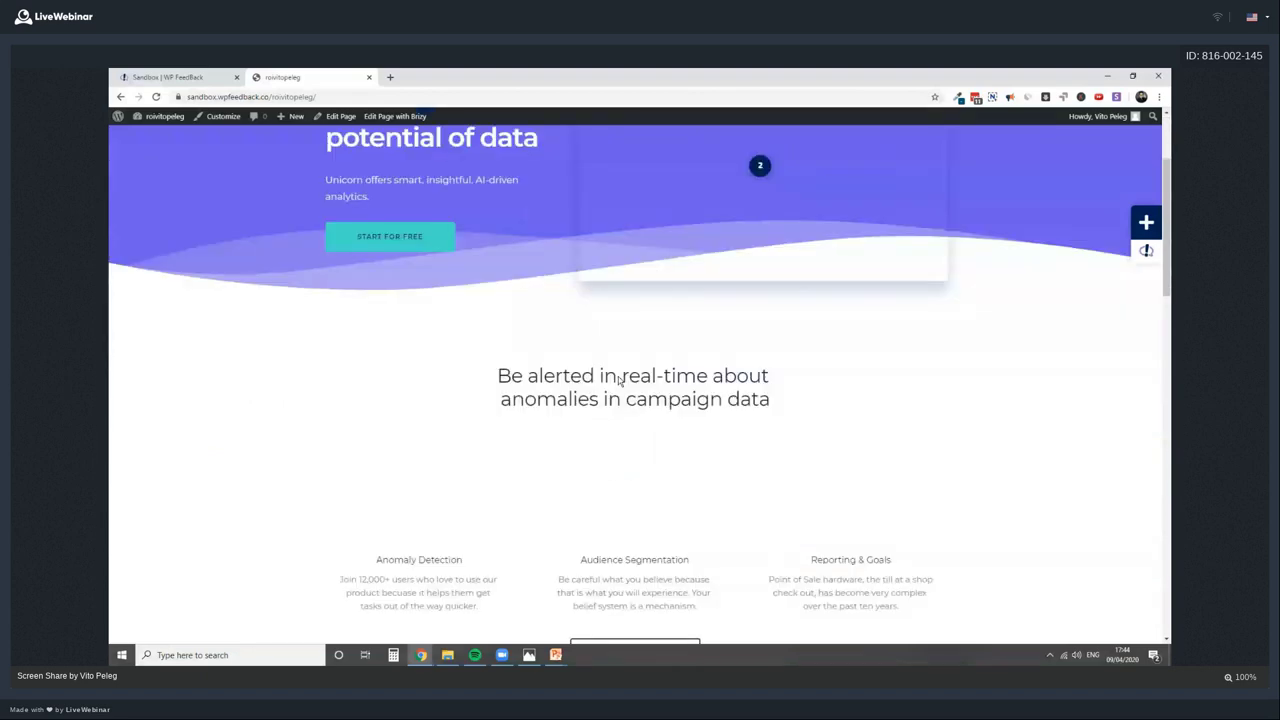
# Comment 'We need to change this to "XXXXXXXXXXXXXXXXXXXXXXXXXXXX"' on the 'Be alerted in real-time' heading
pyautogui.click(1148, 225)
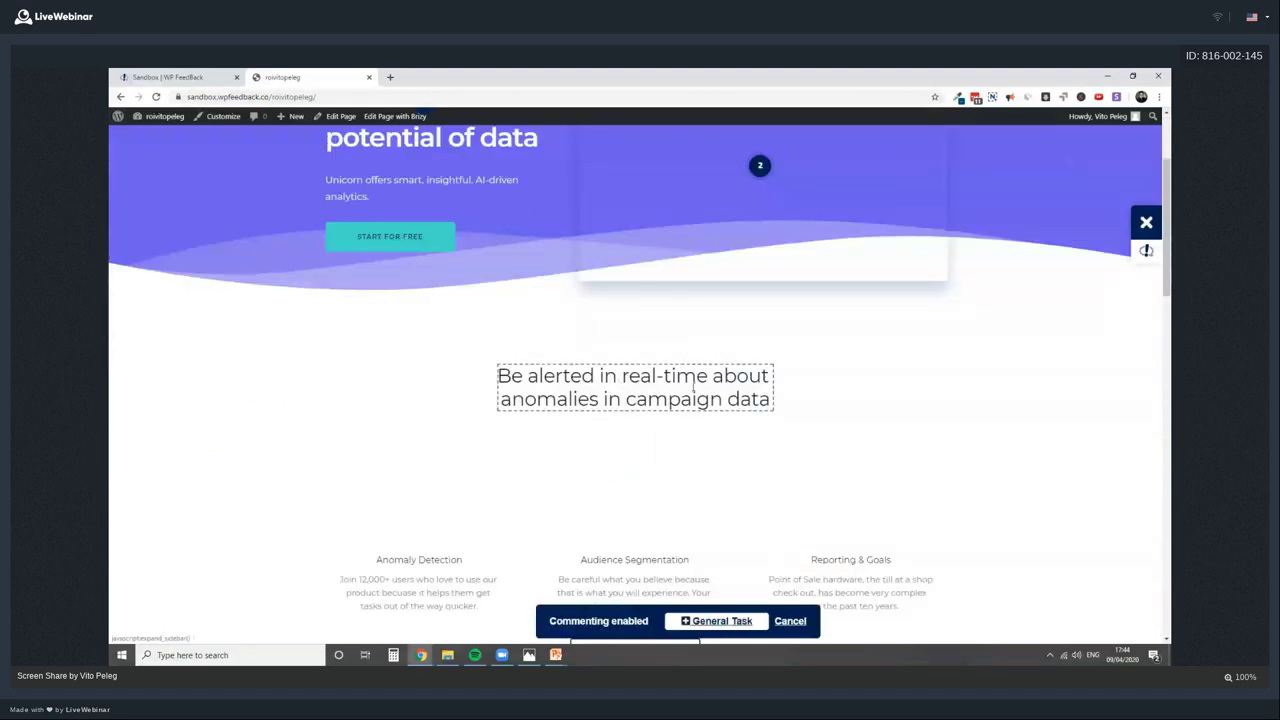
pyautogui.click(692, 386)
pyautogui.write('There')
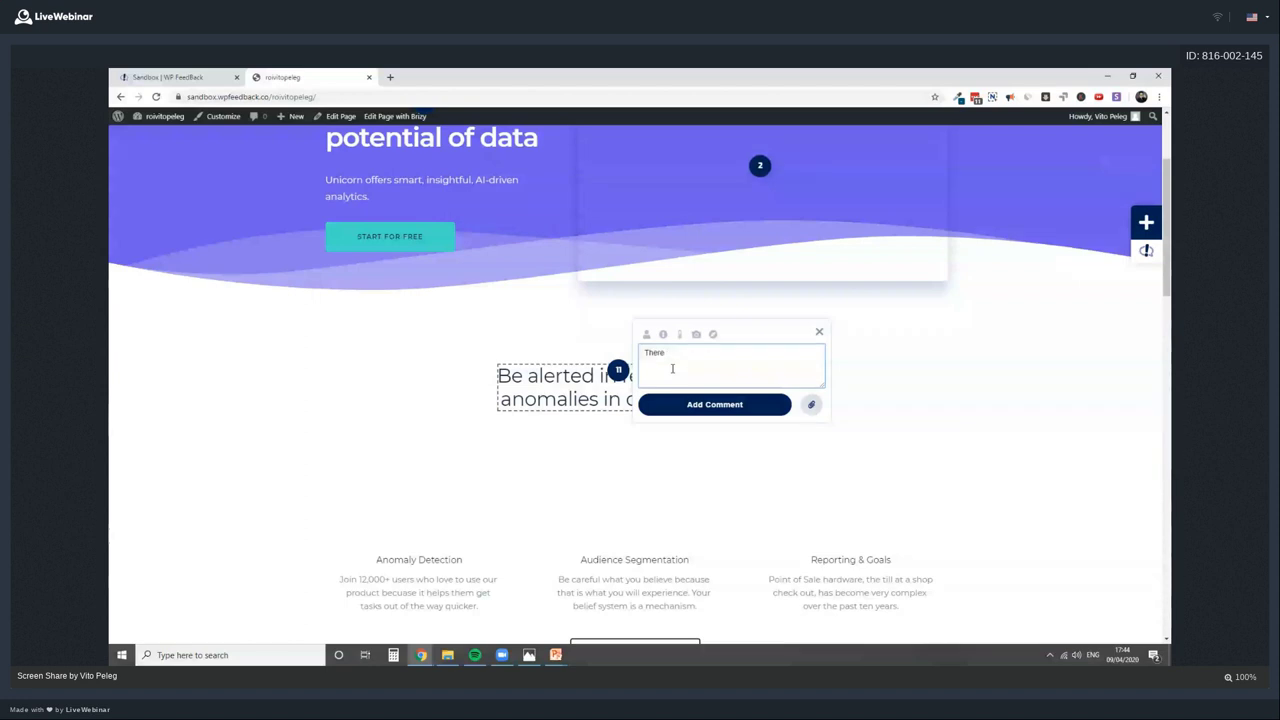
pyautogui.press('BackSpace')
pyautogui.press('BackSpace')
pyautogui.press('BackSpace')
pyautogui.press('BackSpace')
pyautogui.press('BackSpace')
pyautogui.press('BackSpace')
pyautogui.write('We need to change this to "XXXXXXXXXXXXXXXXXXXXXXXXXXXX"')
pyautogui.click(712, 405)
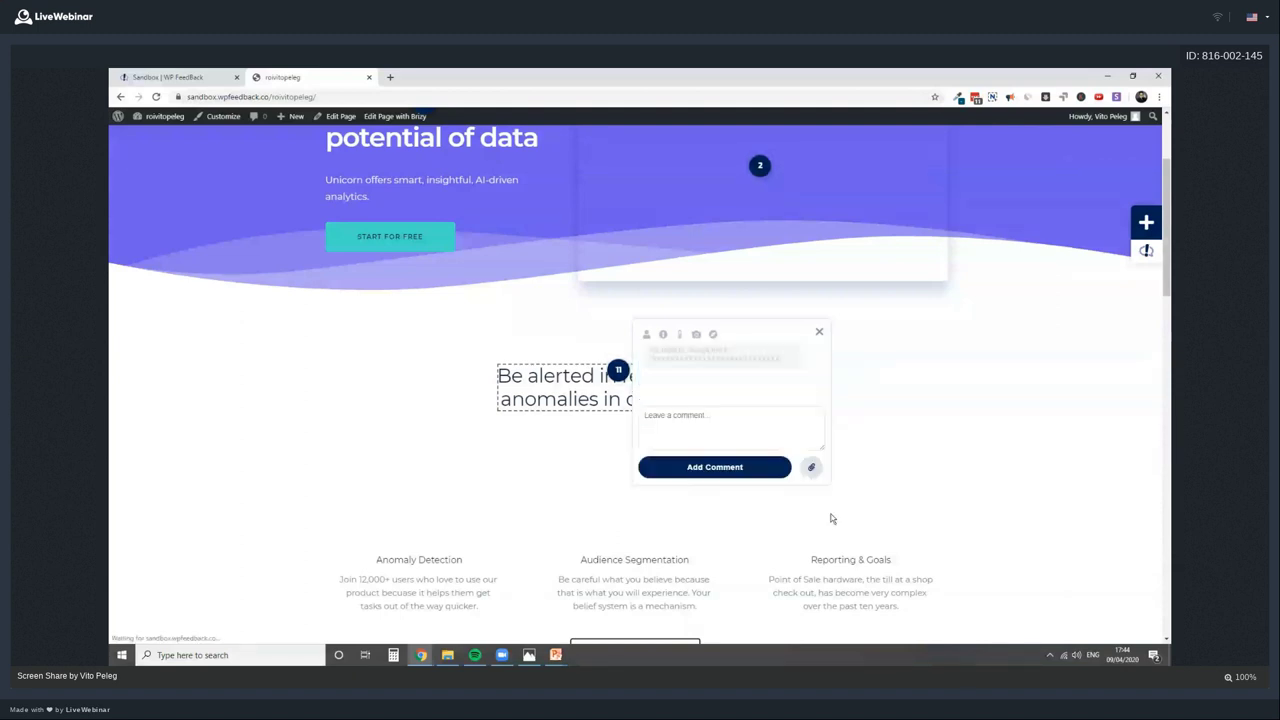
pyautogui.moveTo(649, 370)
pyautogui.mouseDown()
pyautogui.moveTo(712, 371)
pyautogui.moveTo(661, 383)
pyautogui.mouseUp()
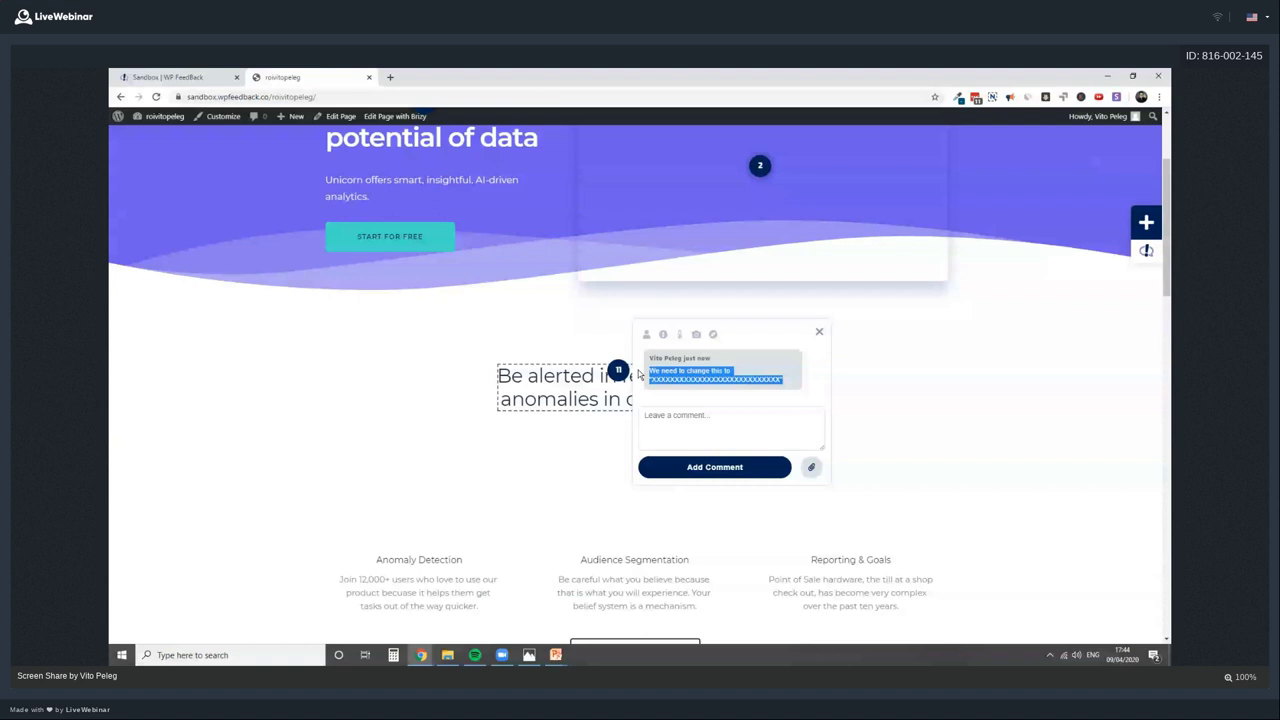
pyautogui.moveTo(646, 372); pyautogui.dragTo(732, 371)
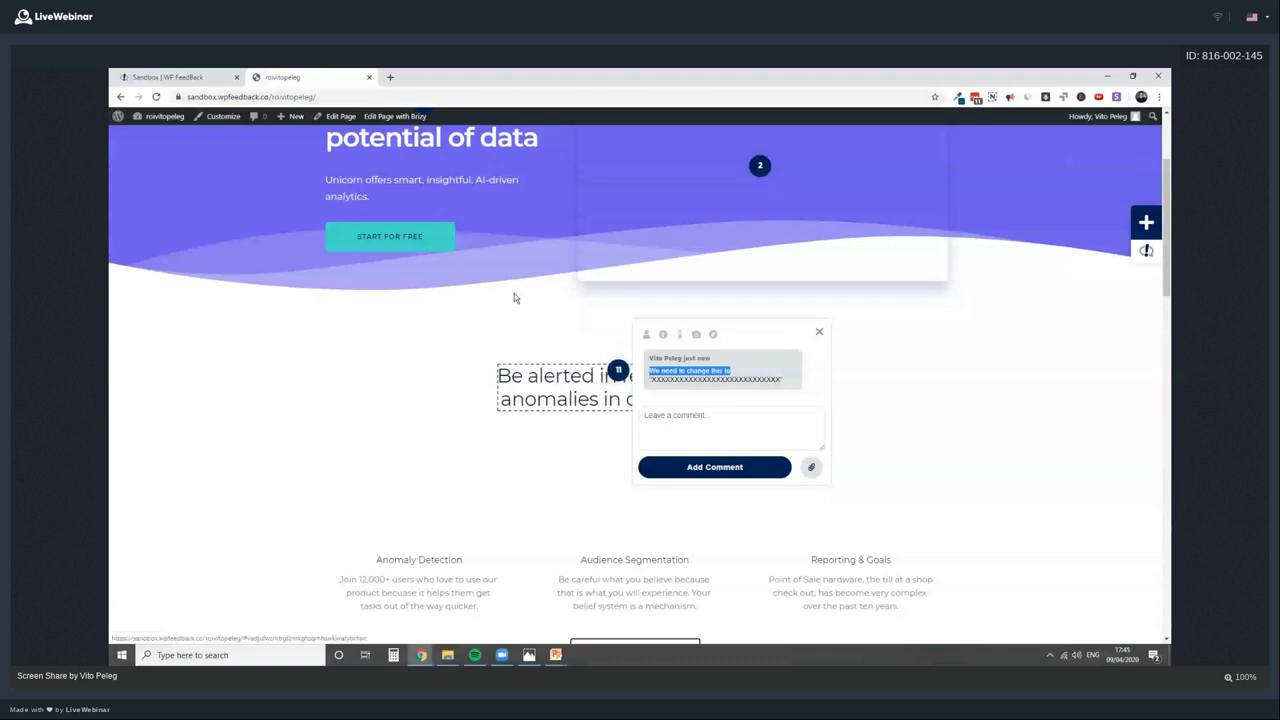
pyautogui.scroll(-2, 690, 493)
# Close the heading's comment thread and look over the feature paragraphs' text
pyautogui.scroll(-1, 690, 493)
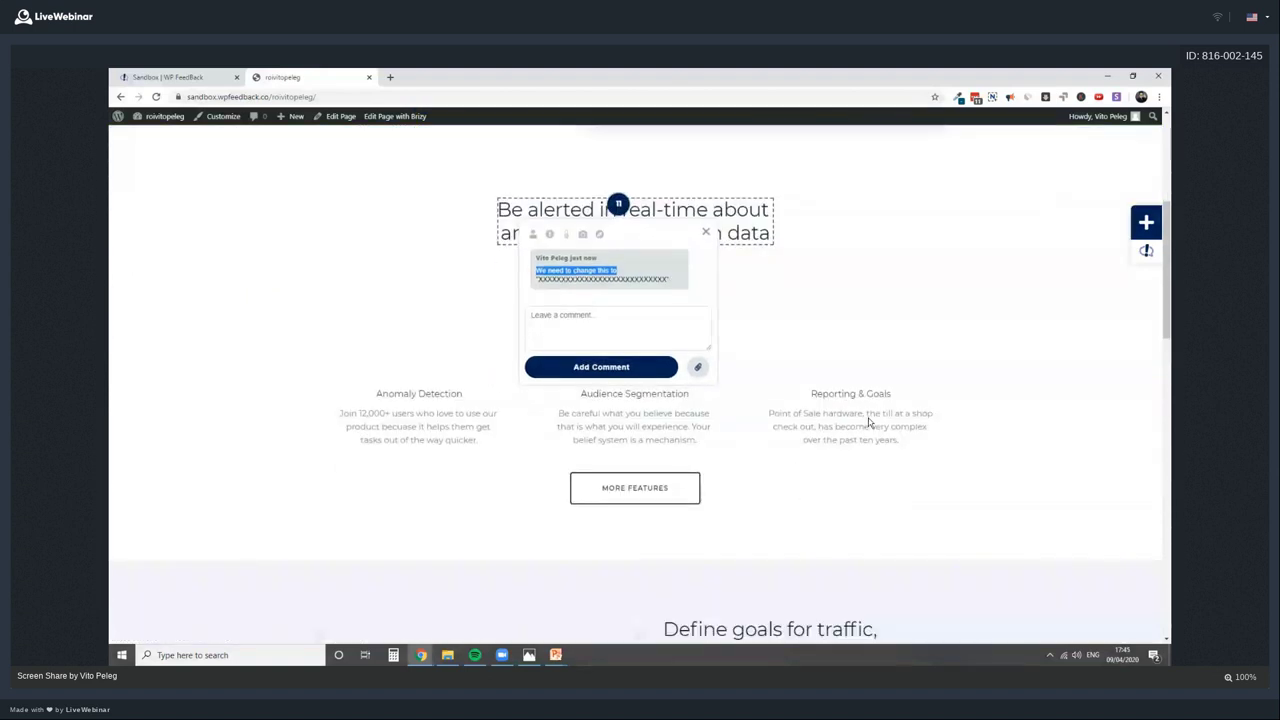
pyautogui.moveTo(836, 413); pyautogui.dragTo(857, 440)
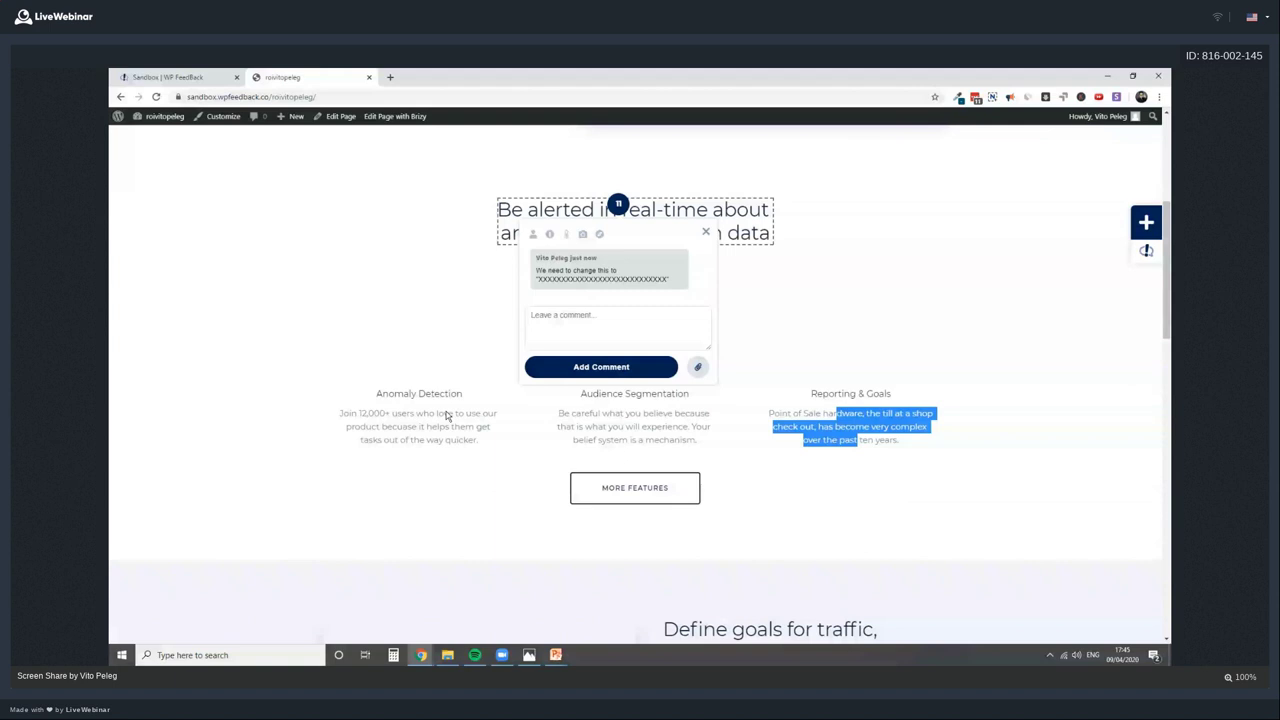
pyautogui.click(405, 405)
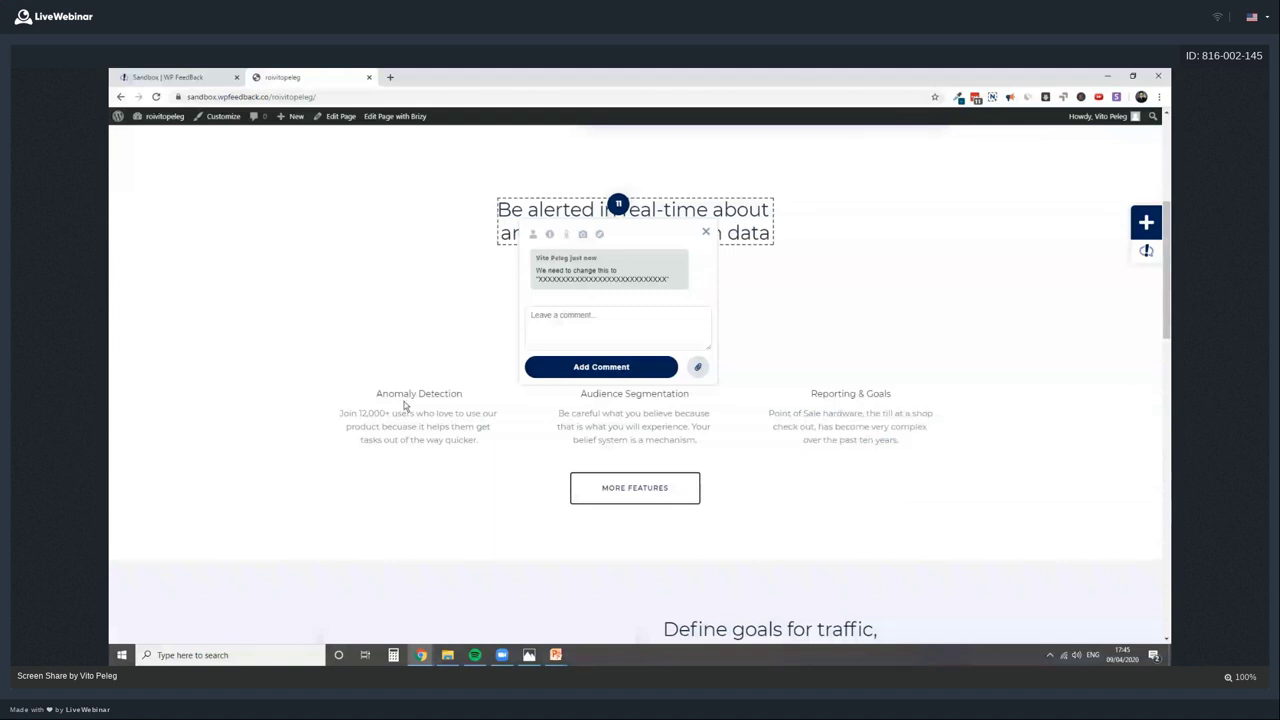
pyautogui.click(632, 247)
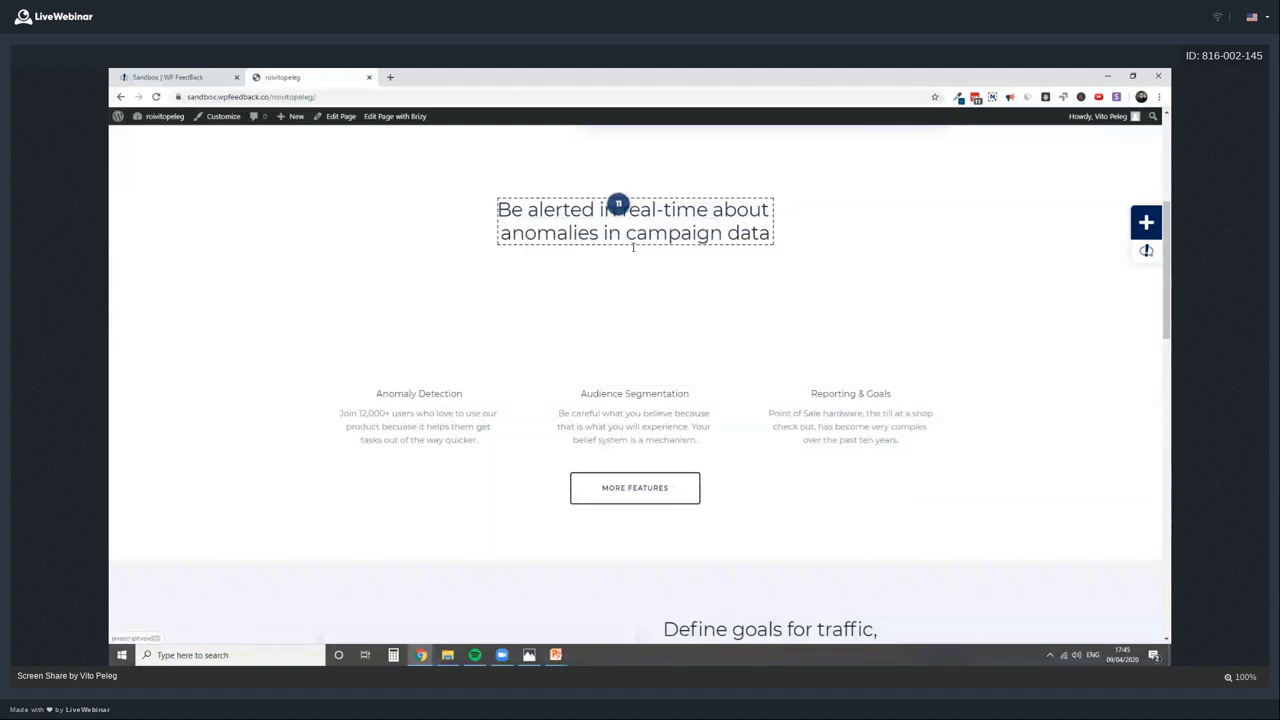
pyautogui.moveTo(608, 413); pyautogui.dragTo(632, 443)
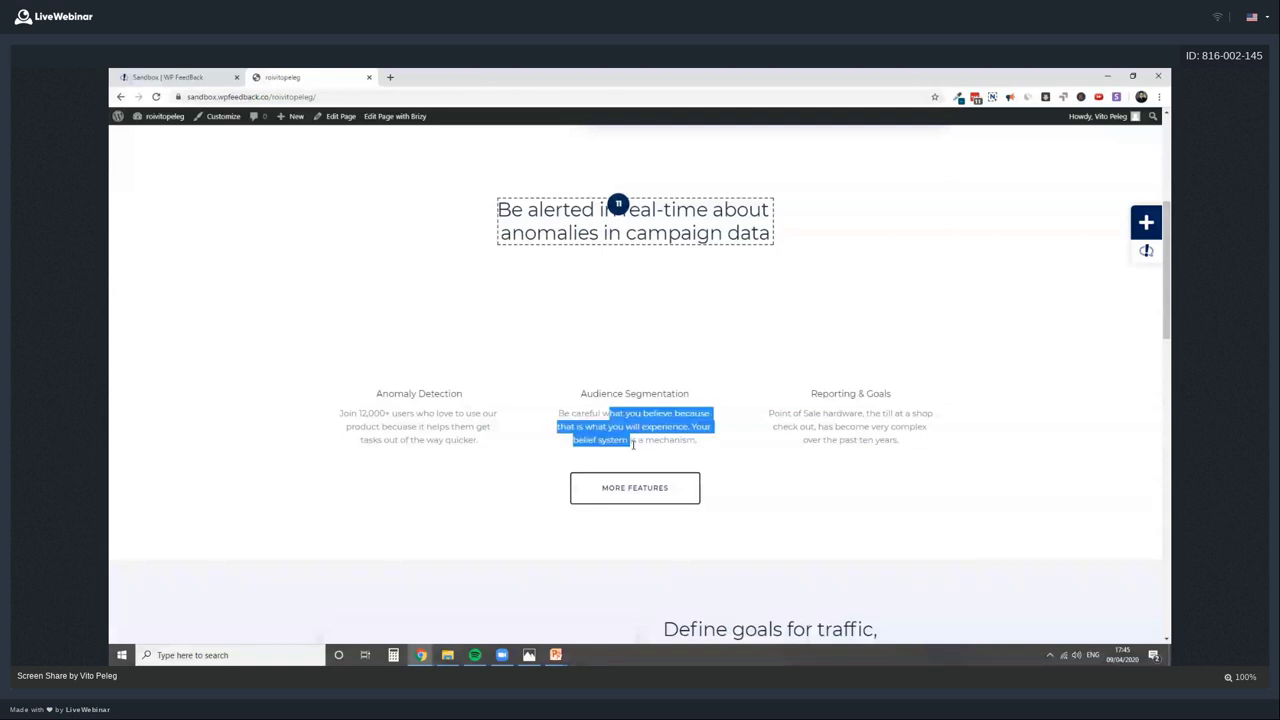
pyautogui.moveTo(842, 413); pyautogui.dragTo(868, 442)
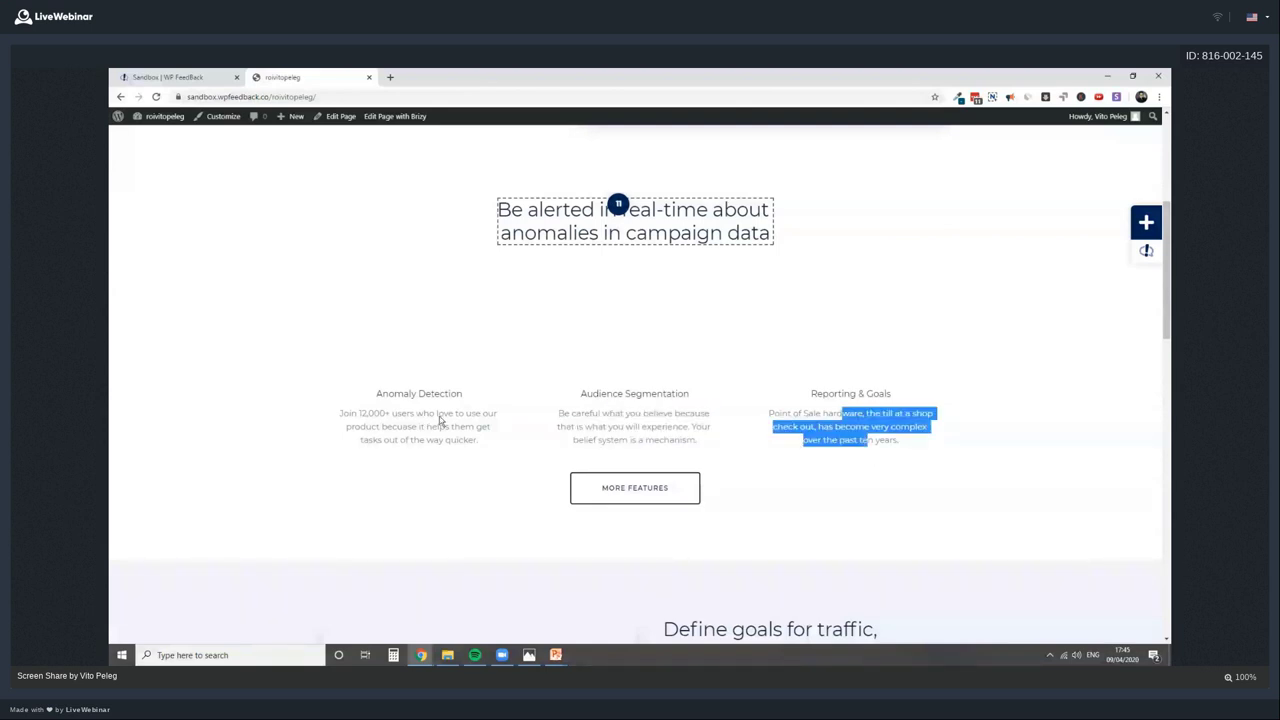
pyautogui.moveTo(438, 418); pyautogui.dragTo(457, 430)
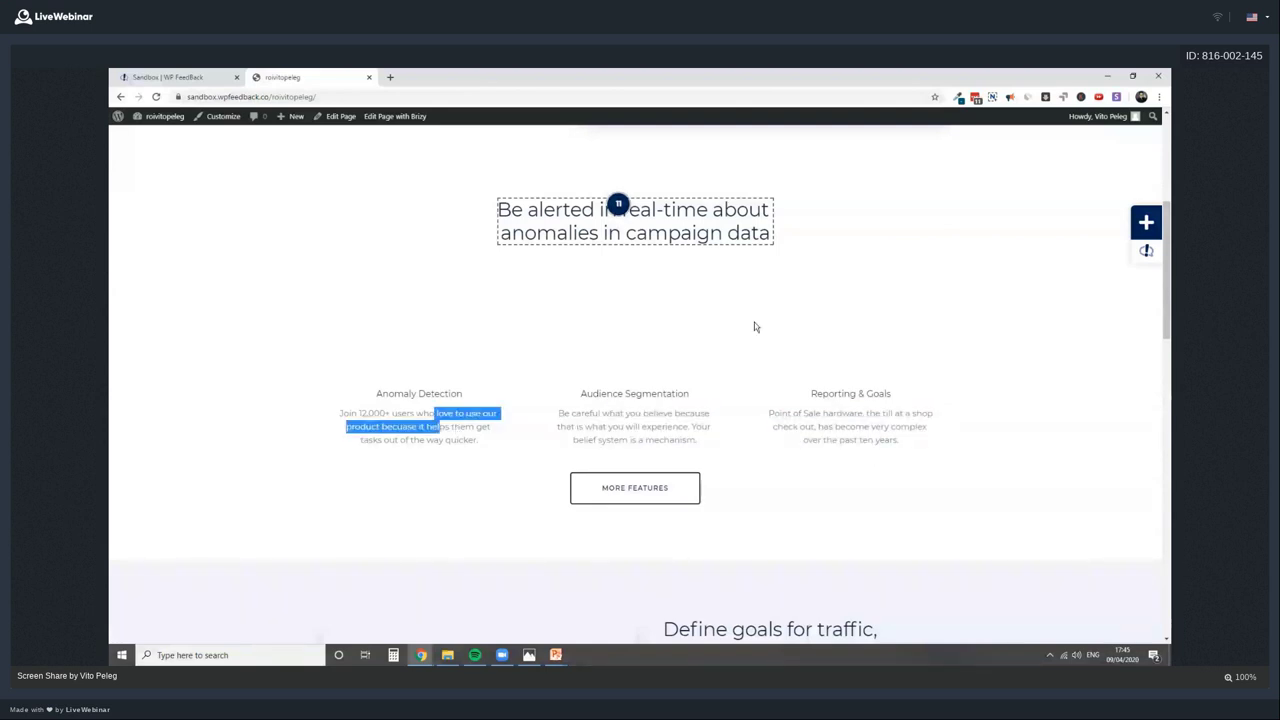
pyautogui.click(447, 431)
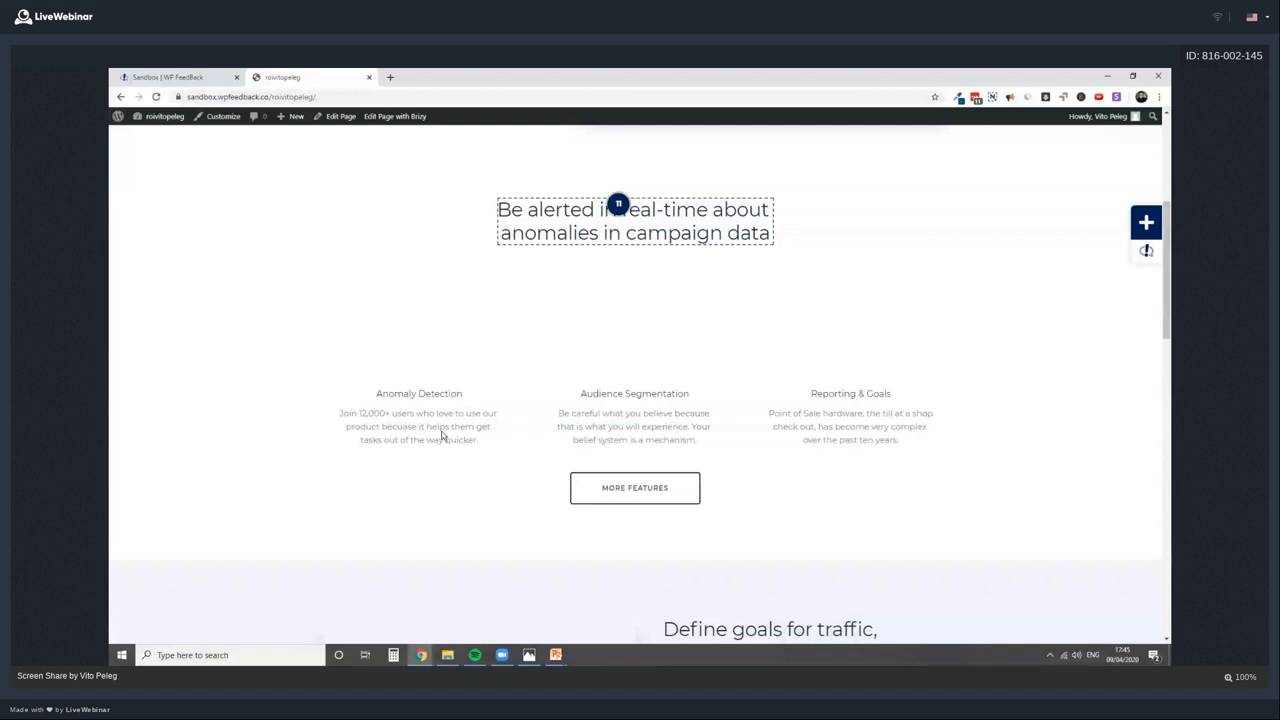
pyautogui.moveTo(377, 415); pyautogui.dragTo(639, 439)
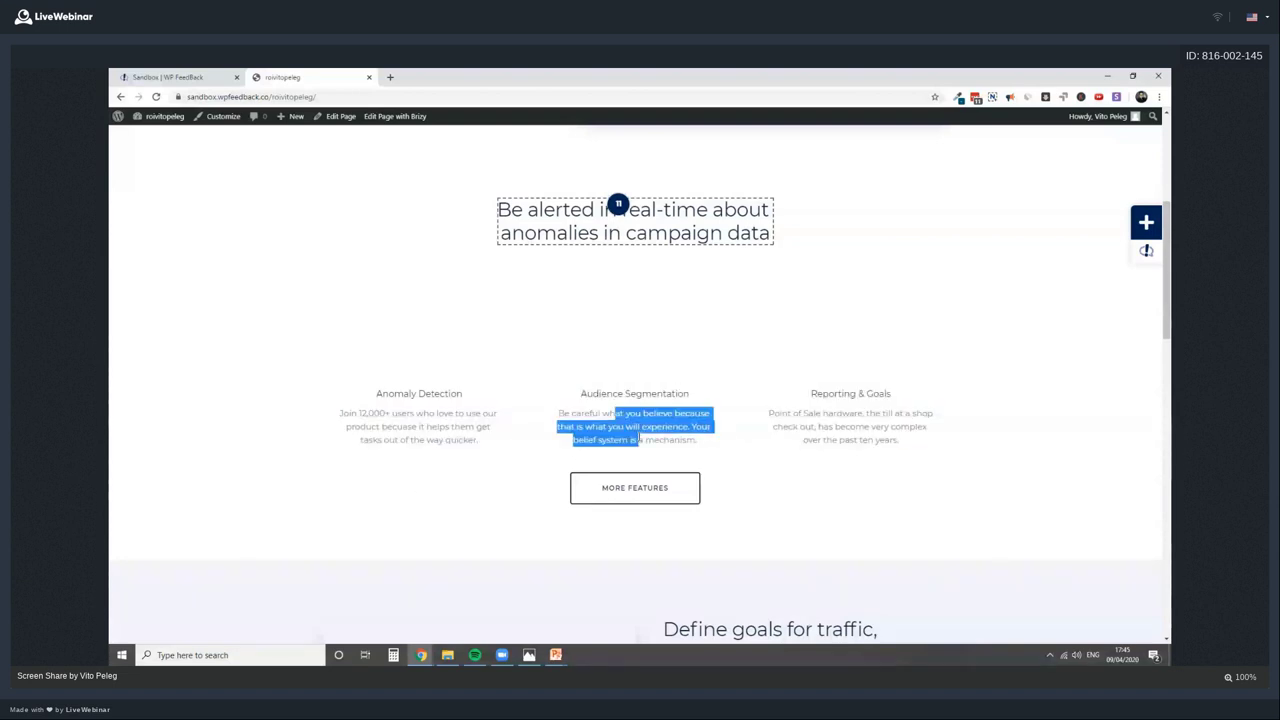
pyautogui.moveTo(848, 413); pyautogui.dragTo(866, 441)
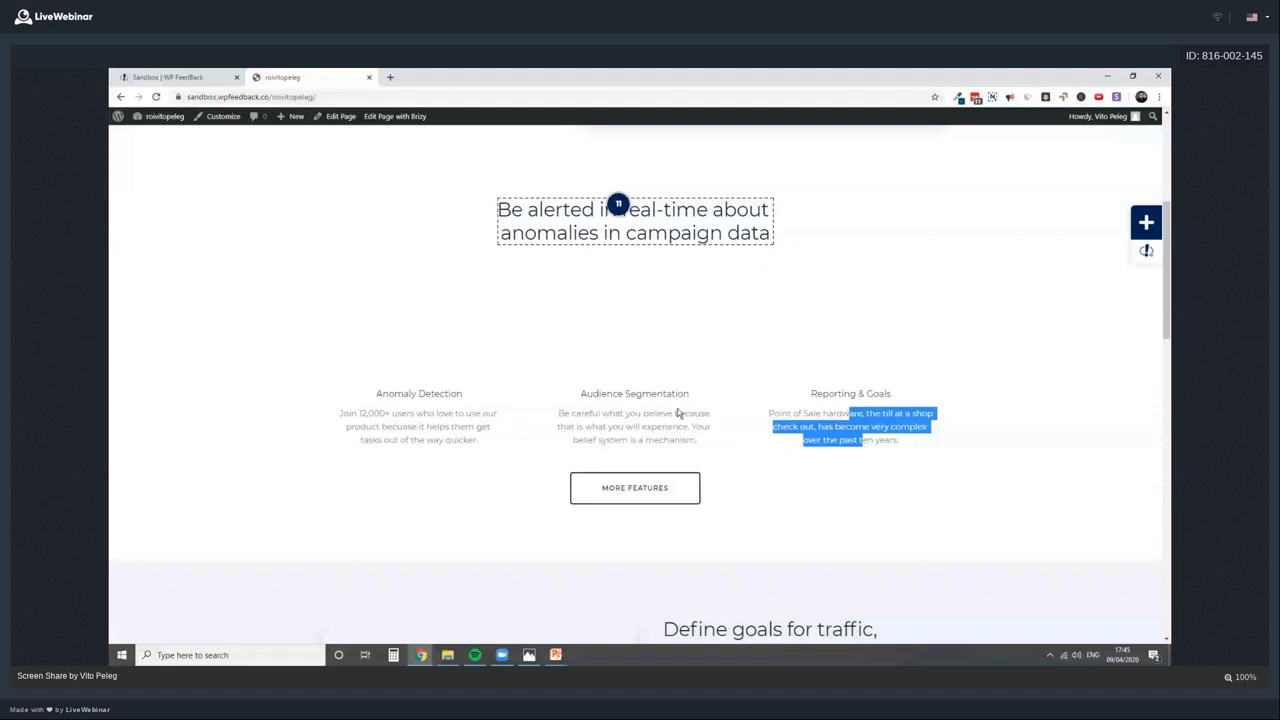
# Pin 'Make sure you keep the length' on the Anomaly Detection paragraph, then close its thread
pyautogui.click(819, 425)
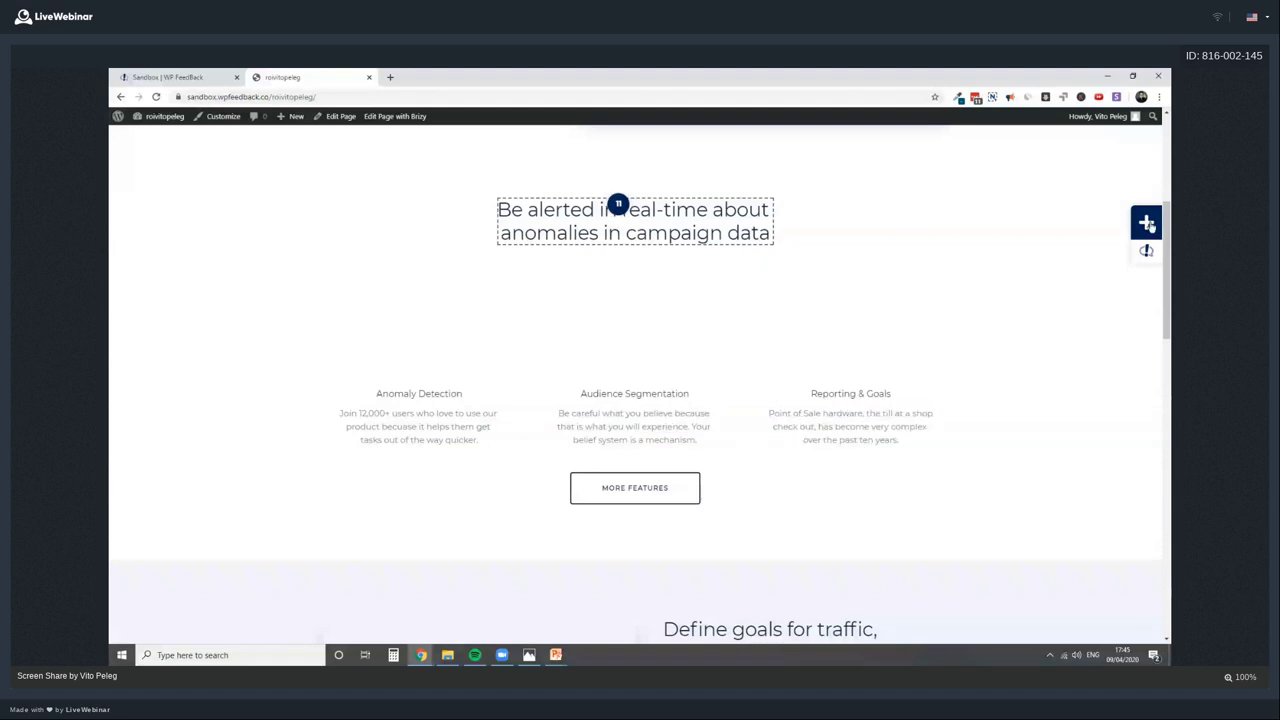
pyautogui.click(478, 428)
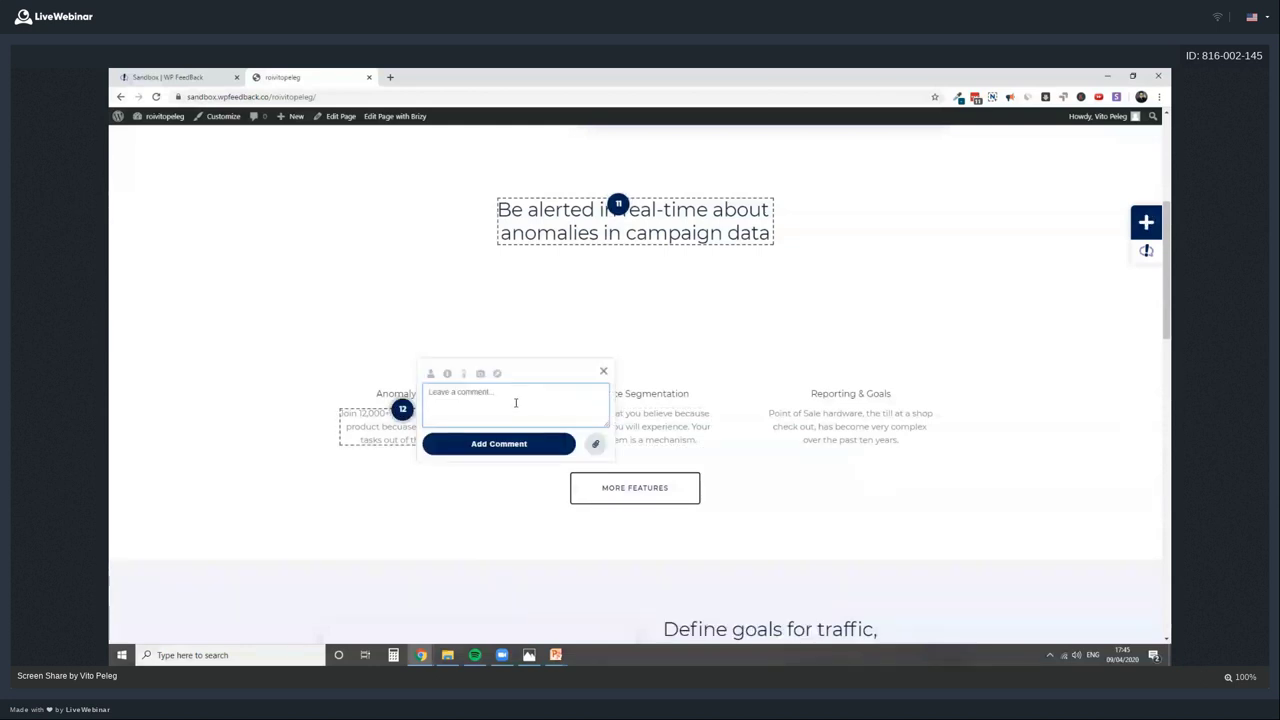
pyautogui.write('Make sure you k')
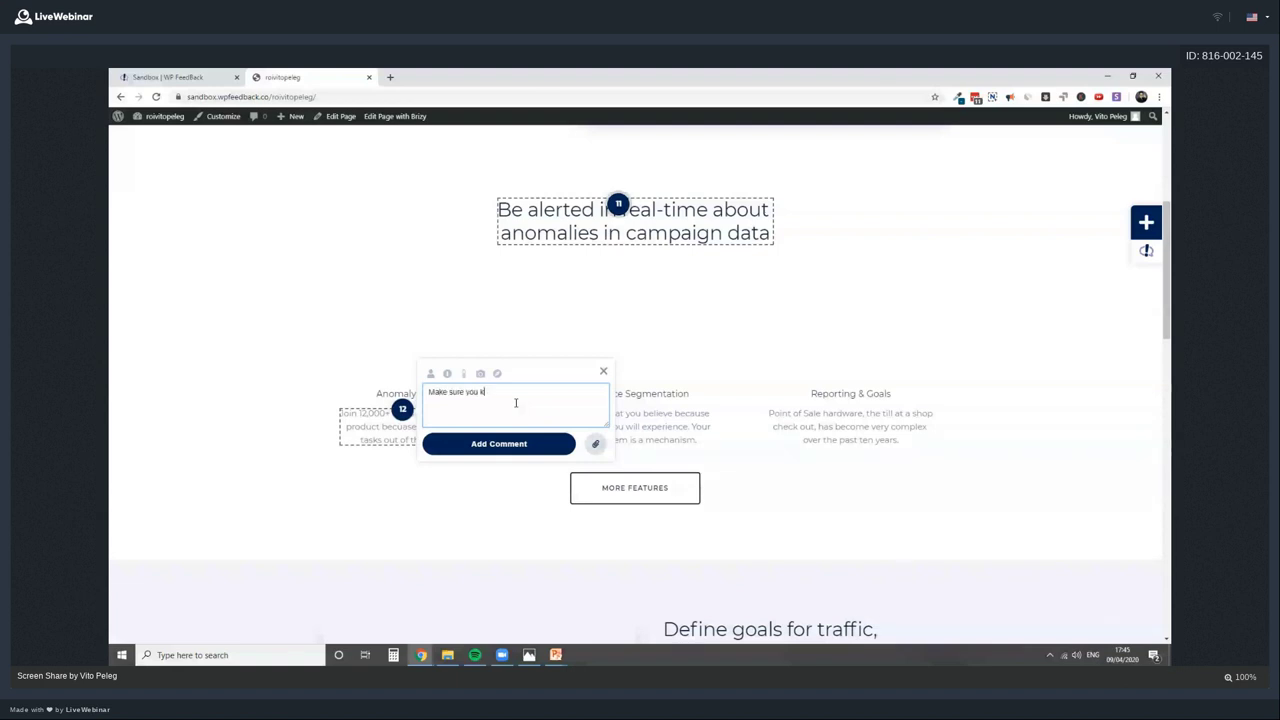
pyautogui.write('eep the length')
pyautogui.click(528, 444)
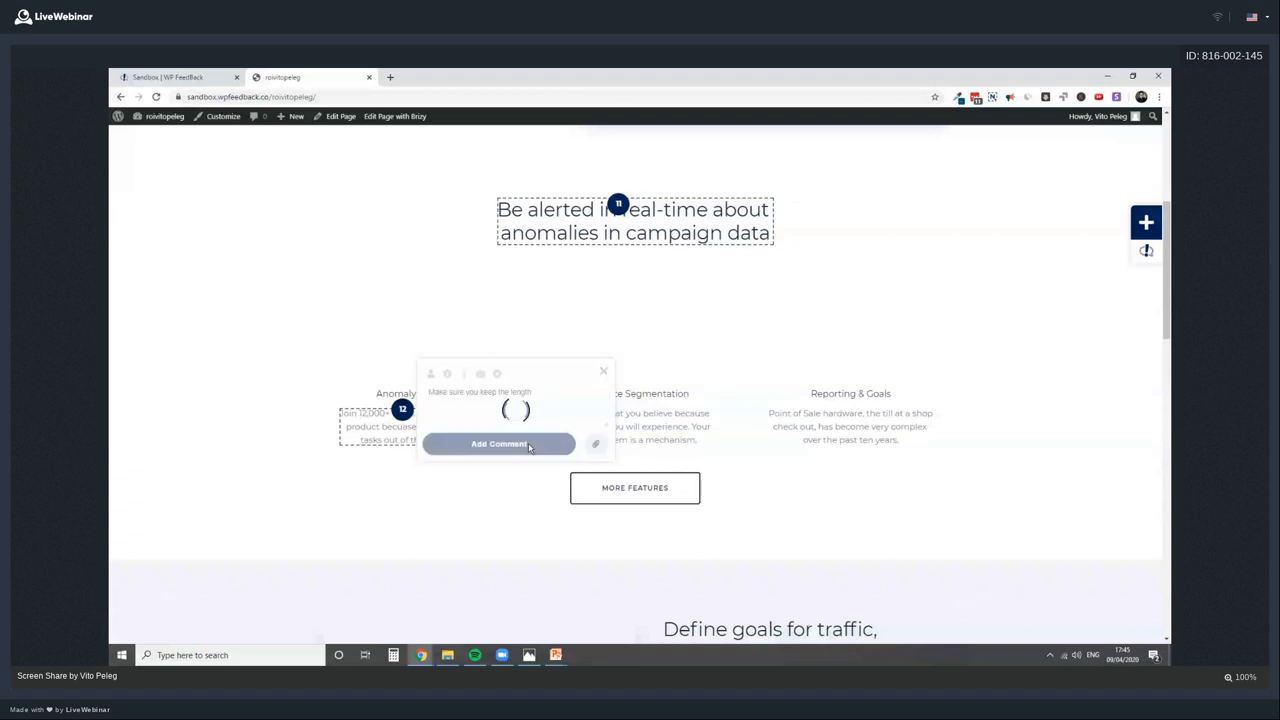
pyautogui.click(603, 374)
pyautogui.scroll(5, 760, 413)
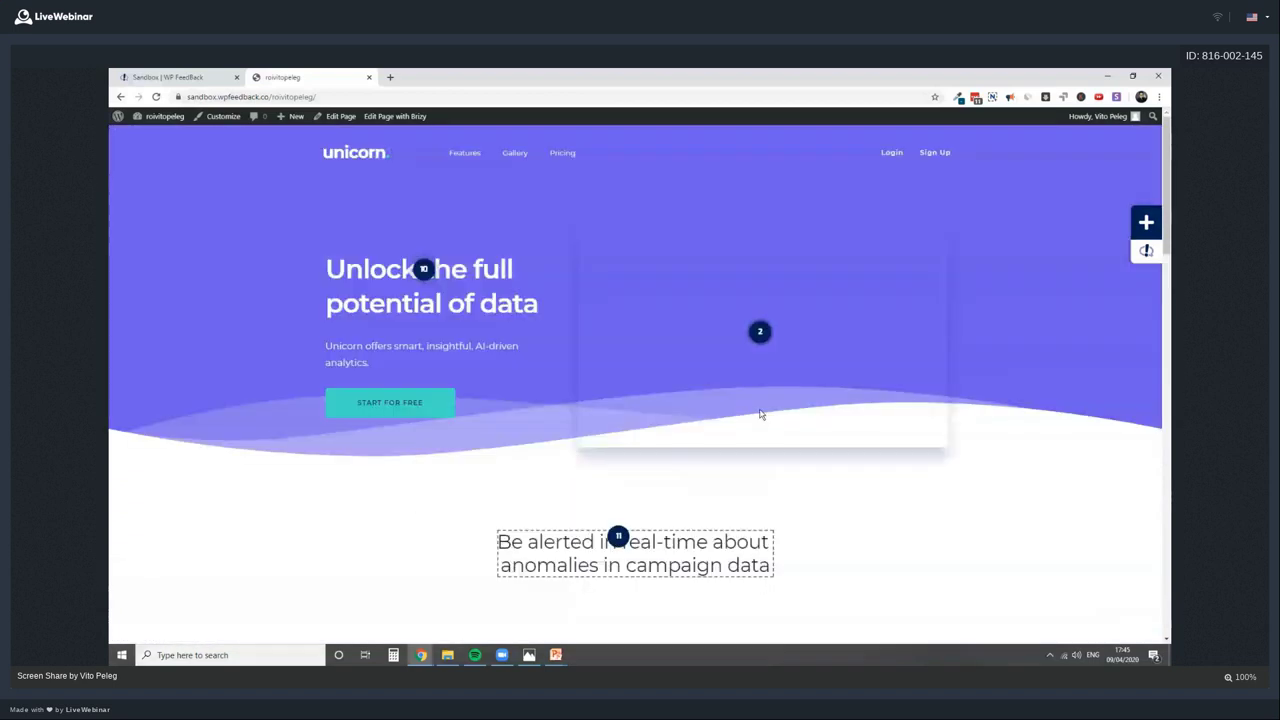
# Read marker 2's image-upload request and start attaching a file to its thread
pyautogui.click(748, 331)
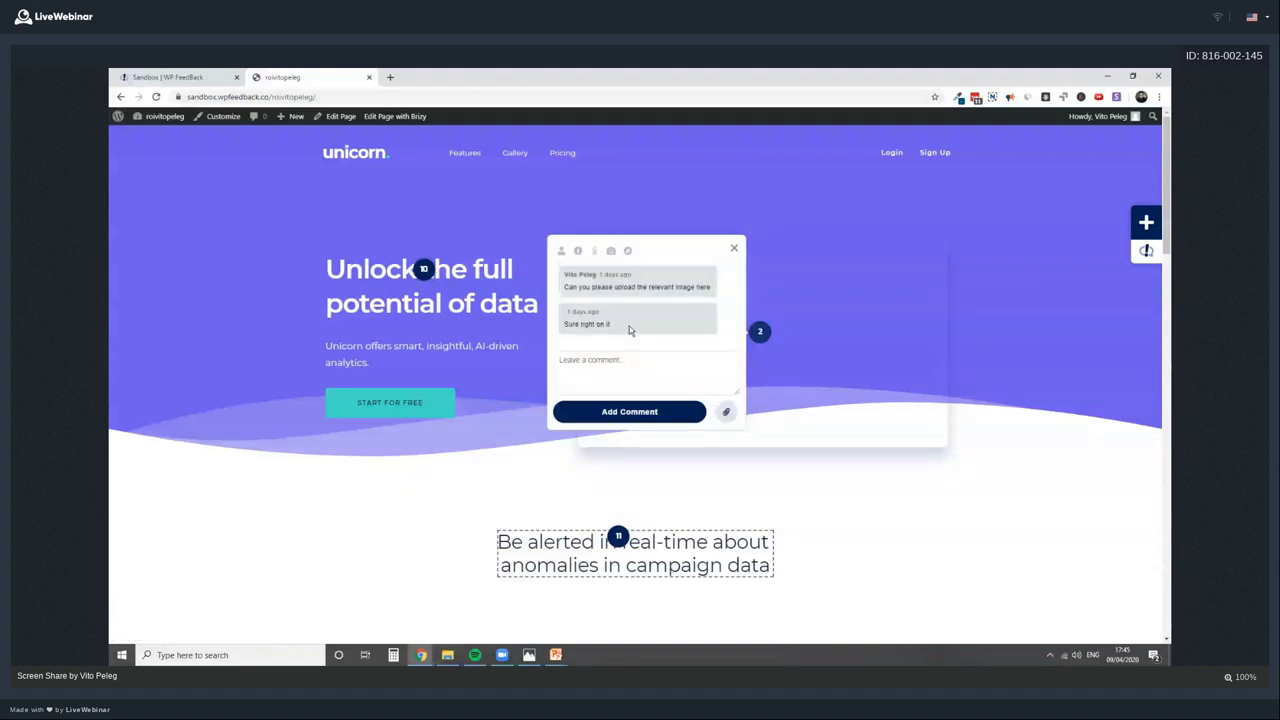
pyautogui.moveTo(588, 289); pyautogui.dragTo(707, 287)
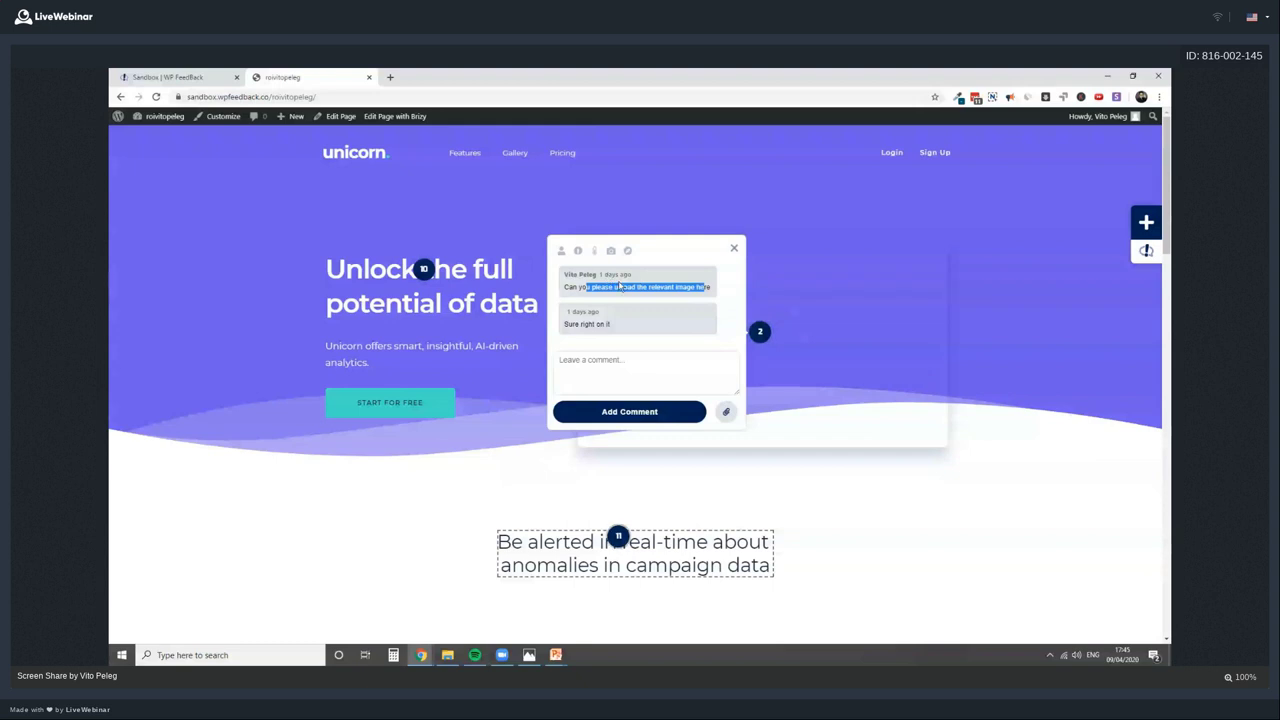
pyautogui.tripleClick(620, 286)
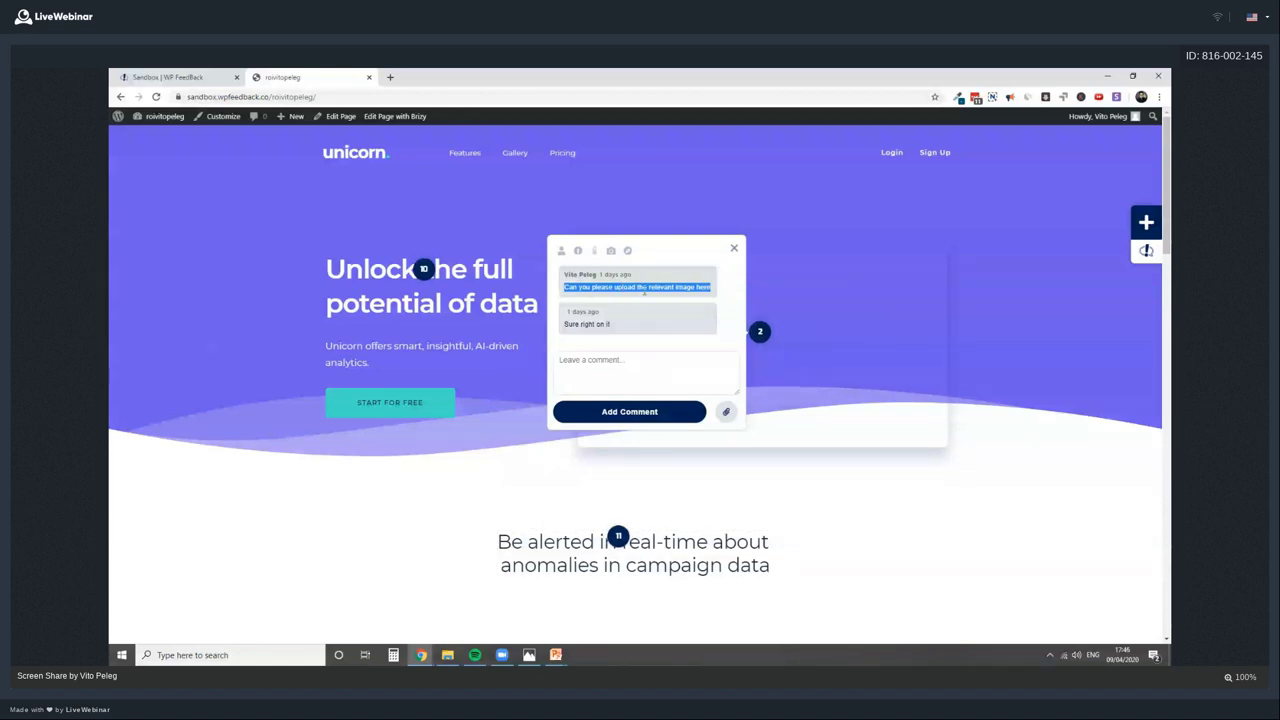
pyautogui.click(726, 411)
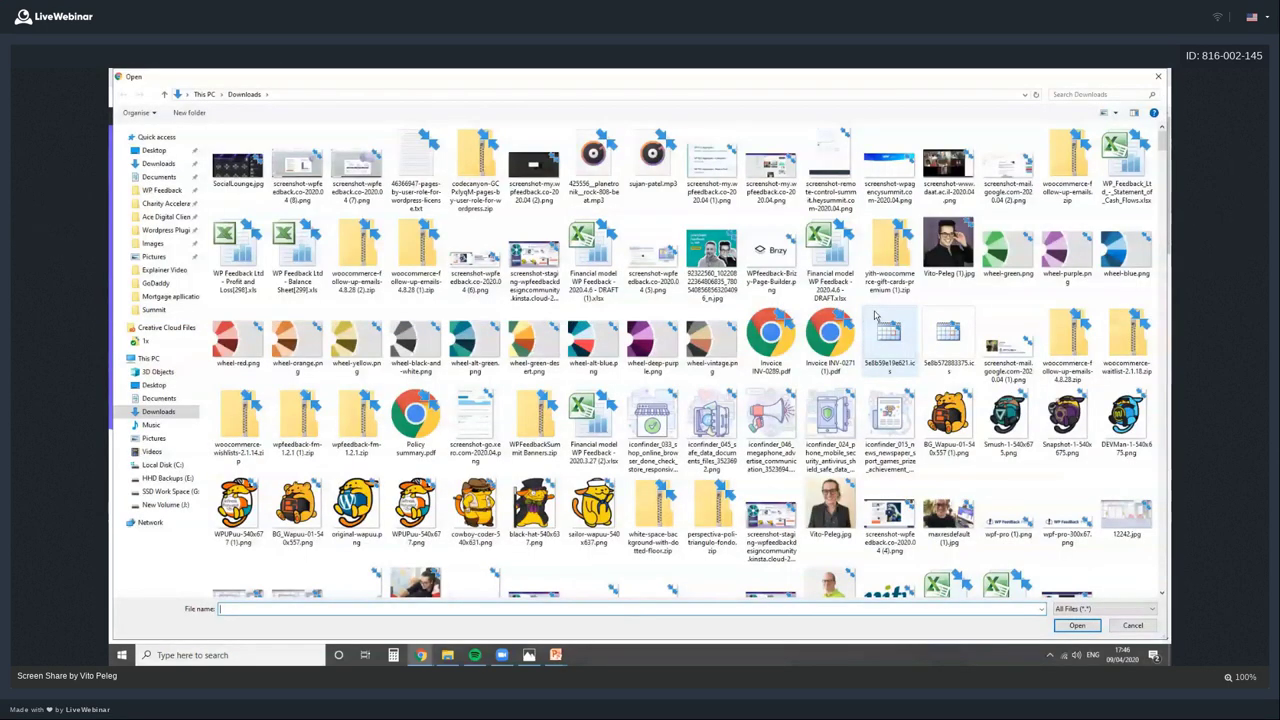
# Attach the Wapuu image to marker 2's thread and save a local copy as original-wapuu-1.png
pyautogui.doubleClick(428, 481)
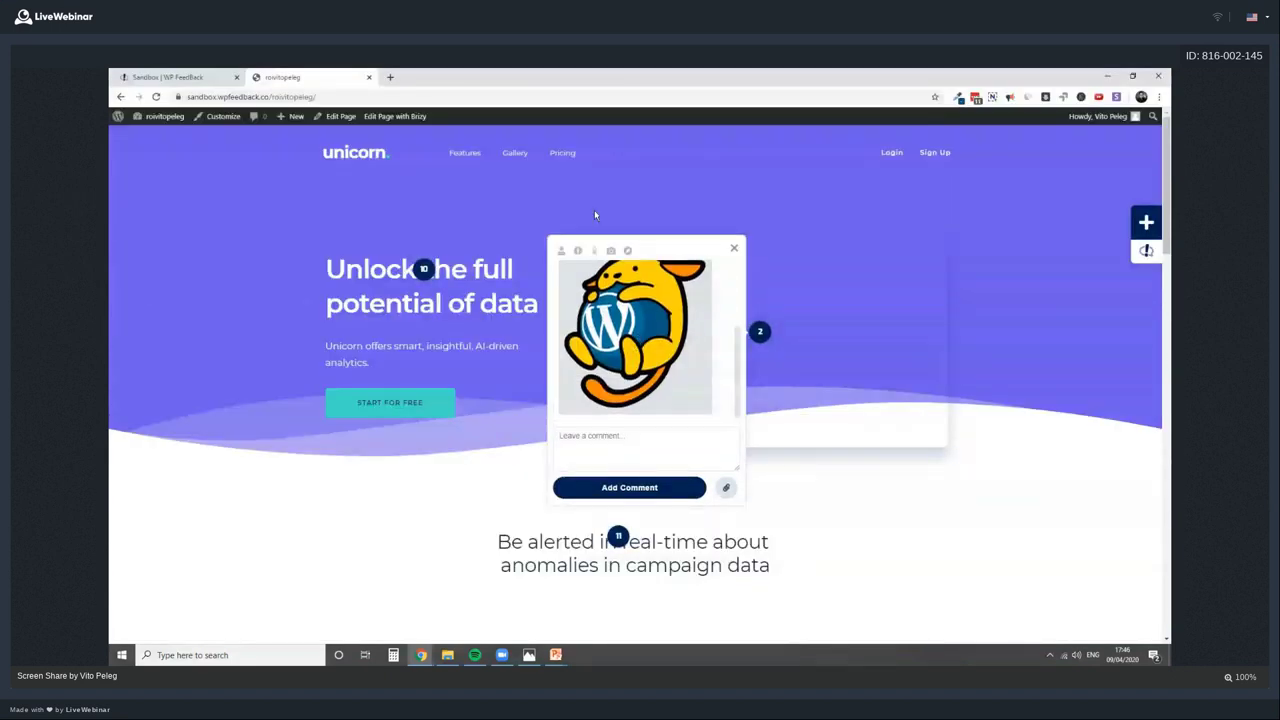
pyautogui.rightClick(639, 320)
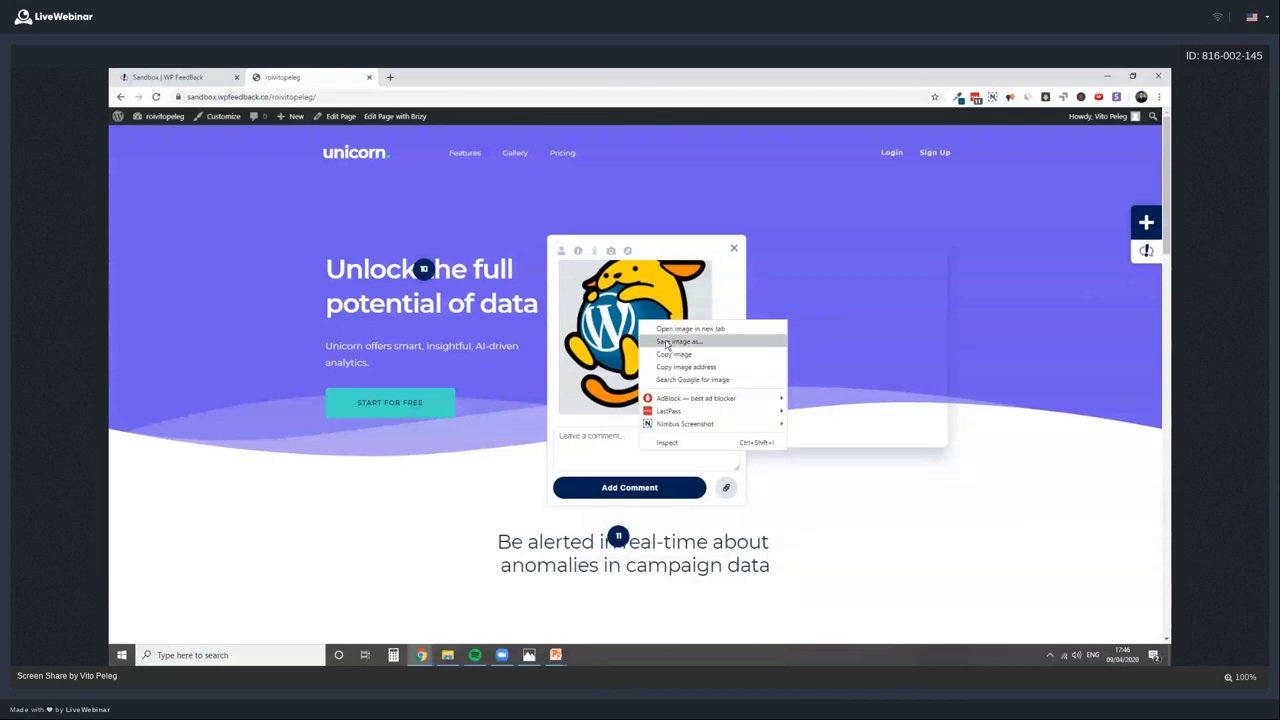
pyautogui.click(679, 341)
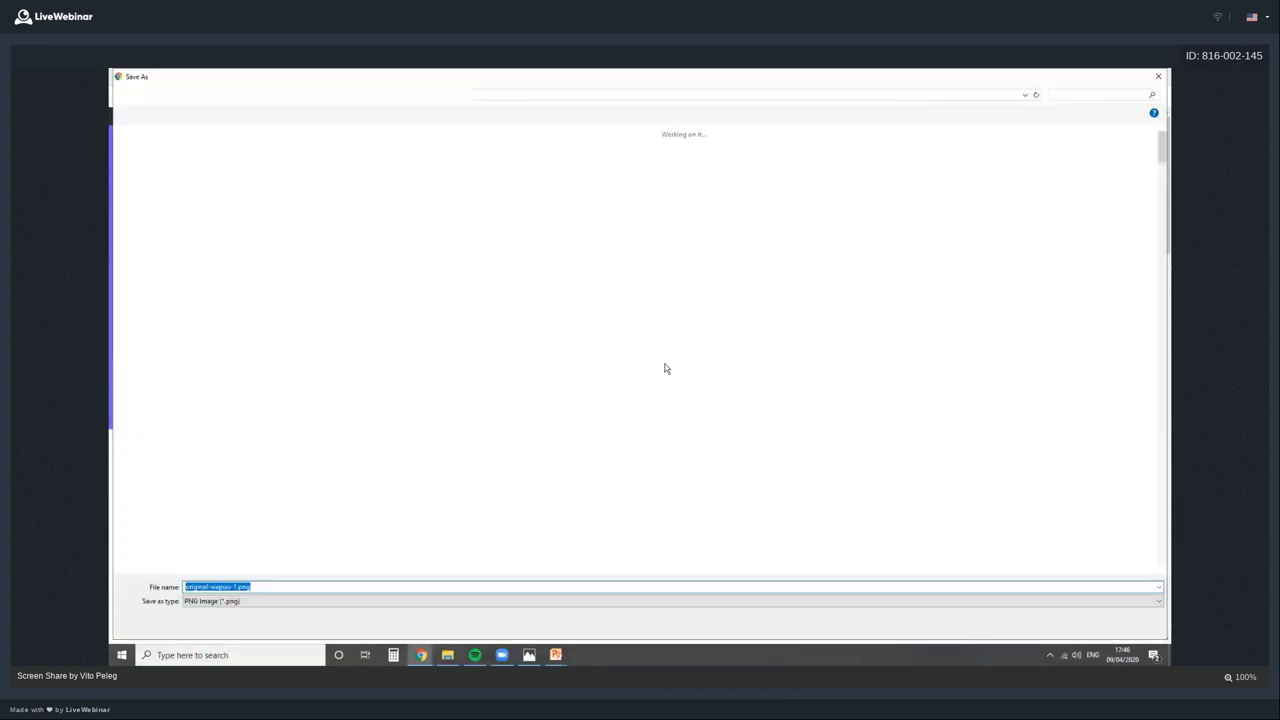
pyautogui.press('Return')
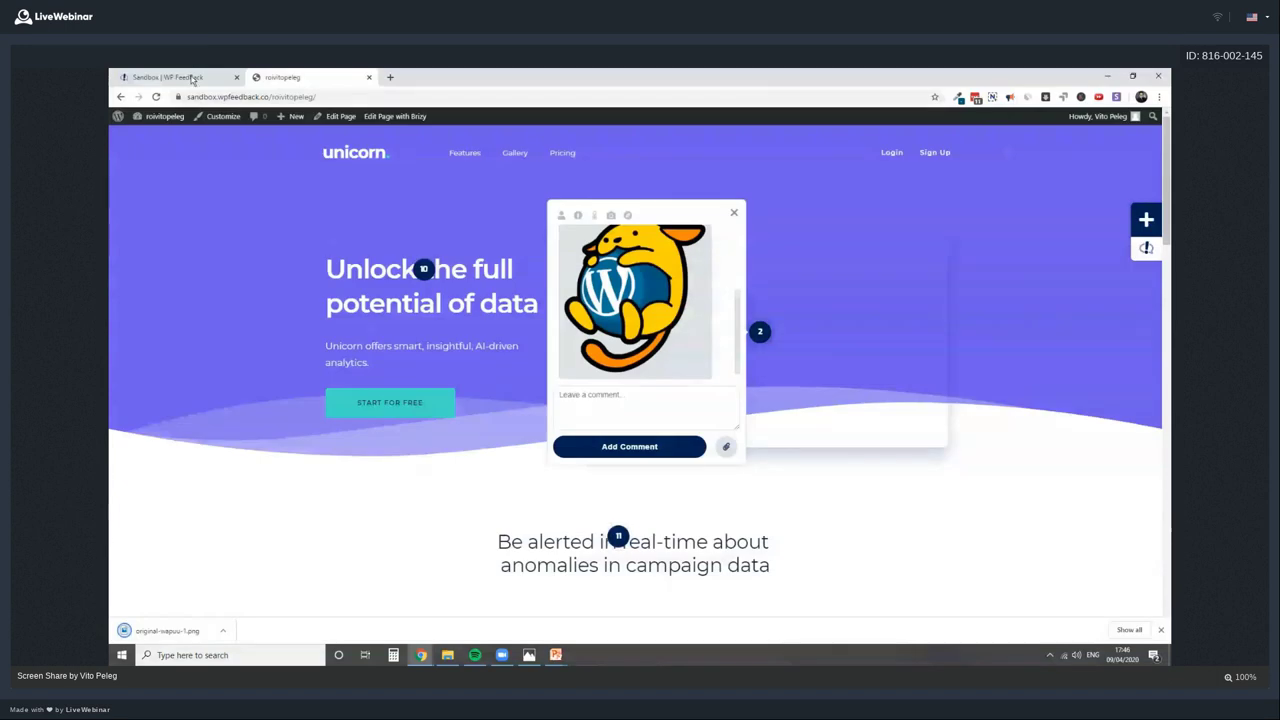
pyautogui.rightClick(159, 117)
# Open the WordPress admin Media Library in a new tab, then return to the Unicorn page tab
pyautogui.click(179, 123)
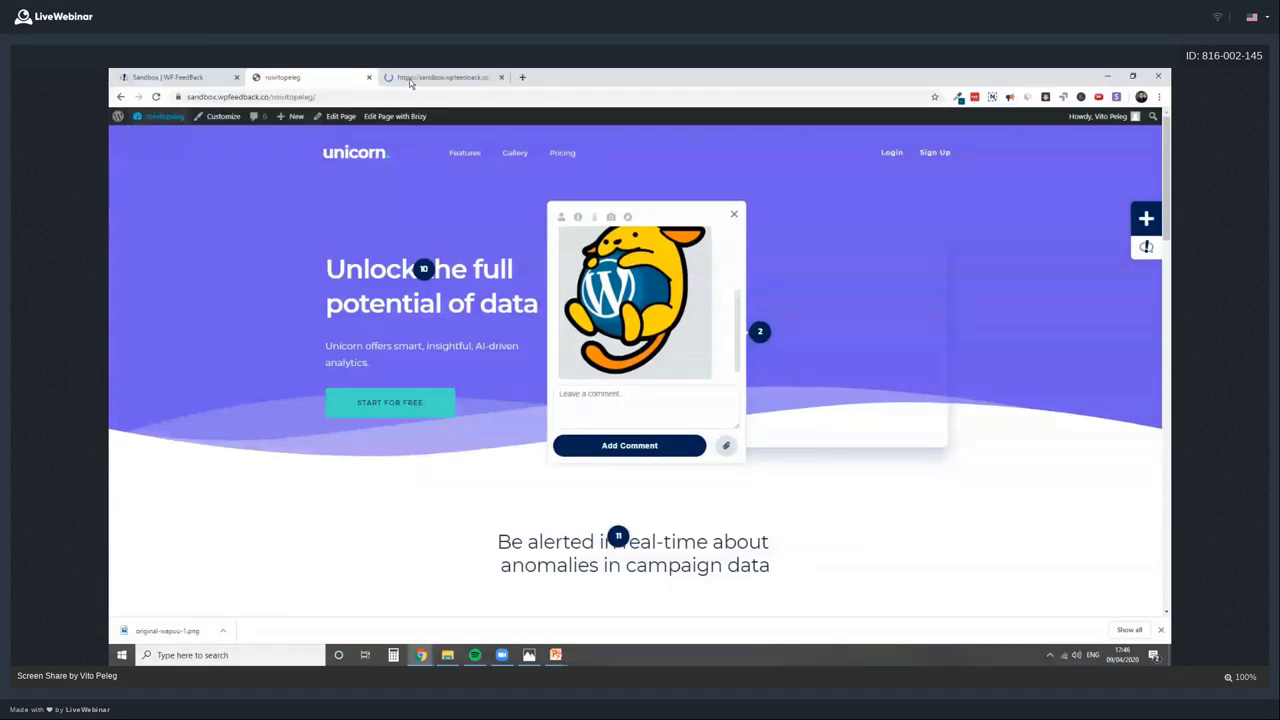
pyautogui.click(409, 80)
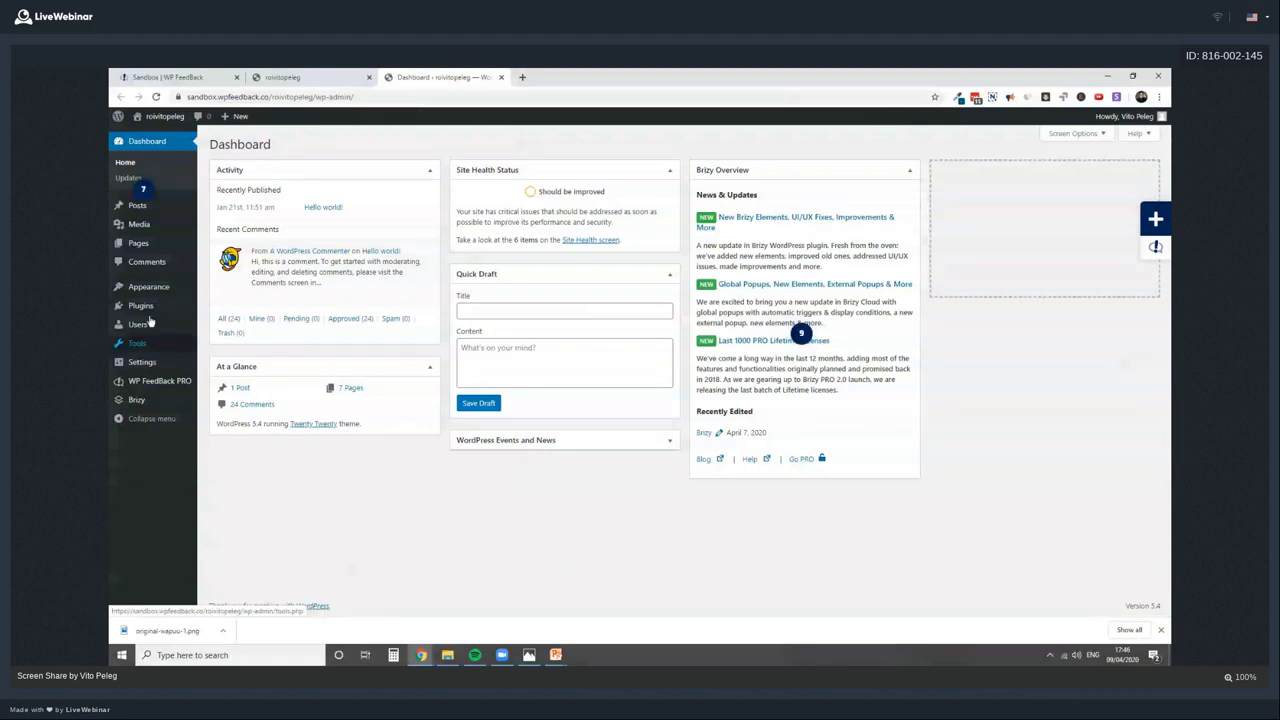
pyautogui.click(159, 231)
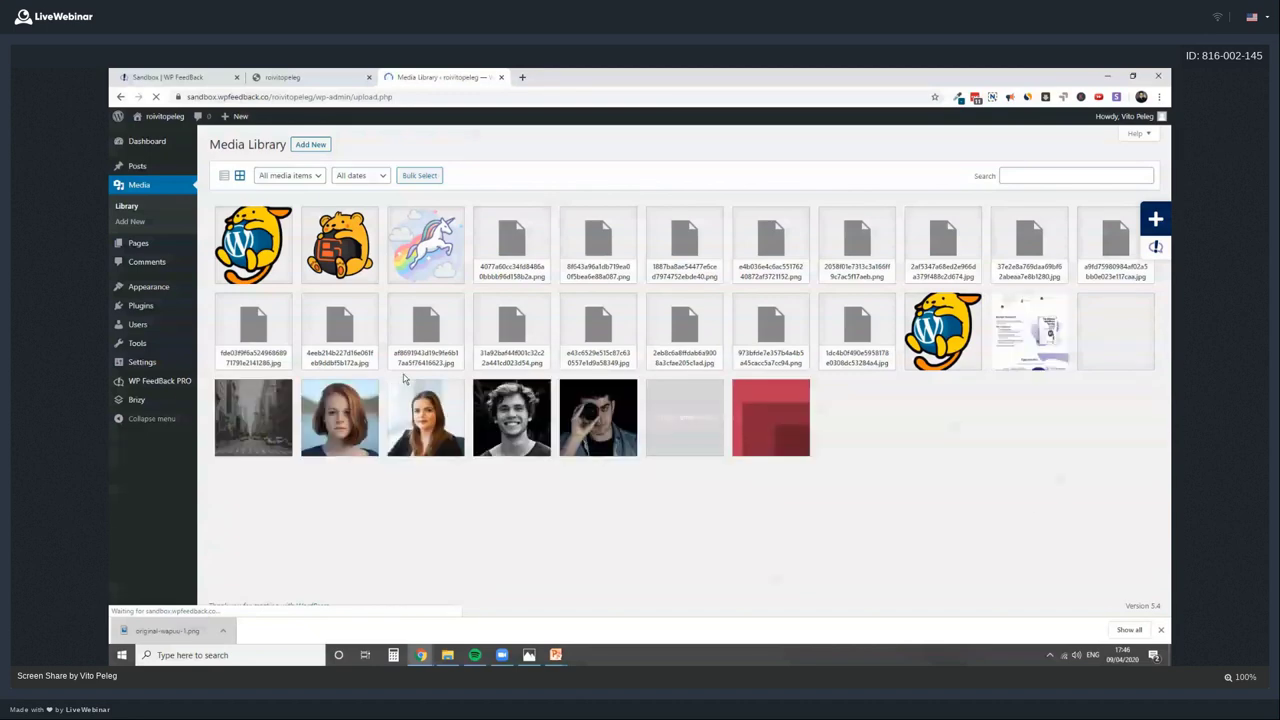
pyautogui.click(290, 77)
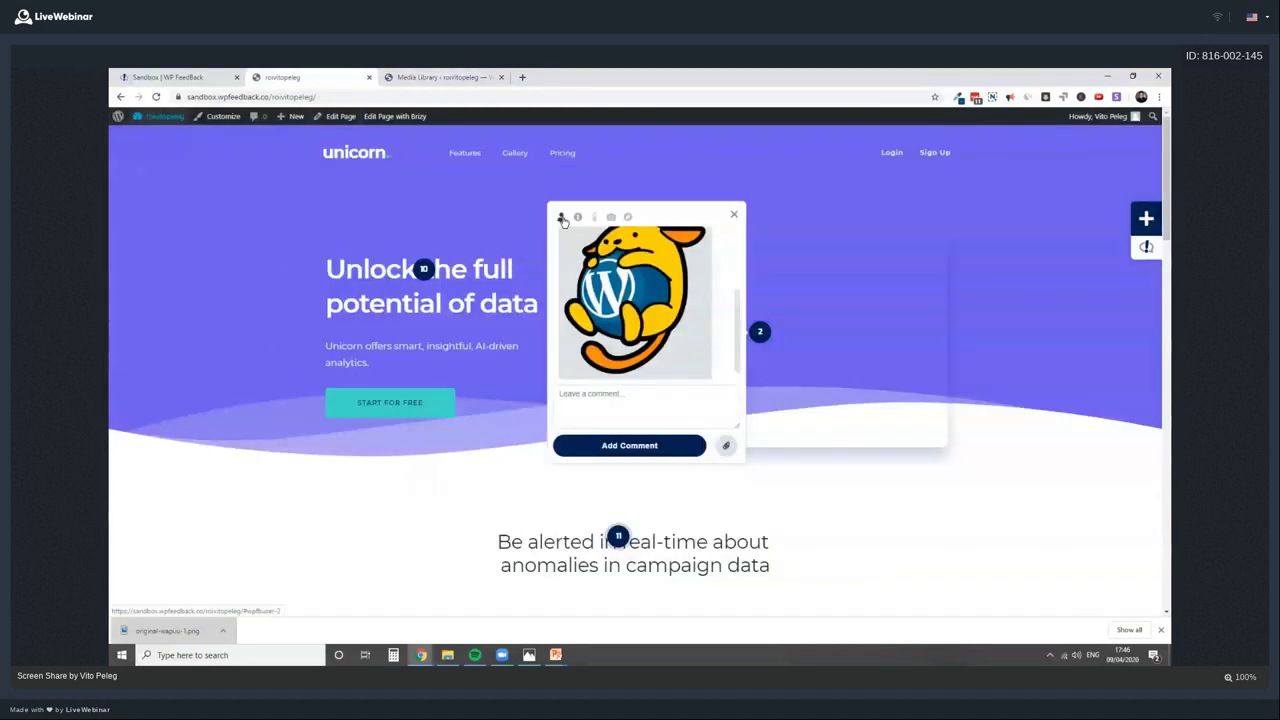
# Open the marker 10 task and raise its priority to Critical
pyautogui.click(731, 215)
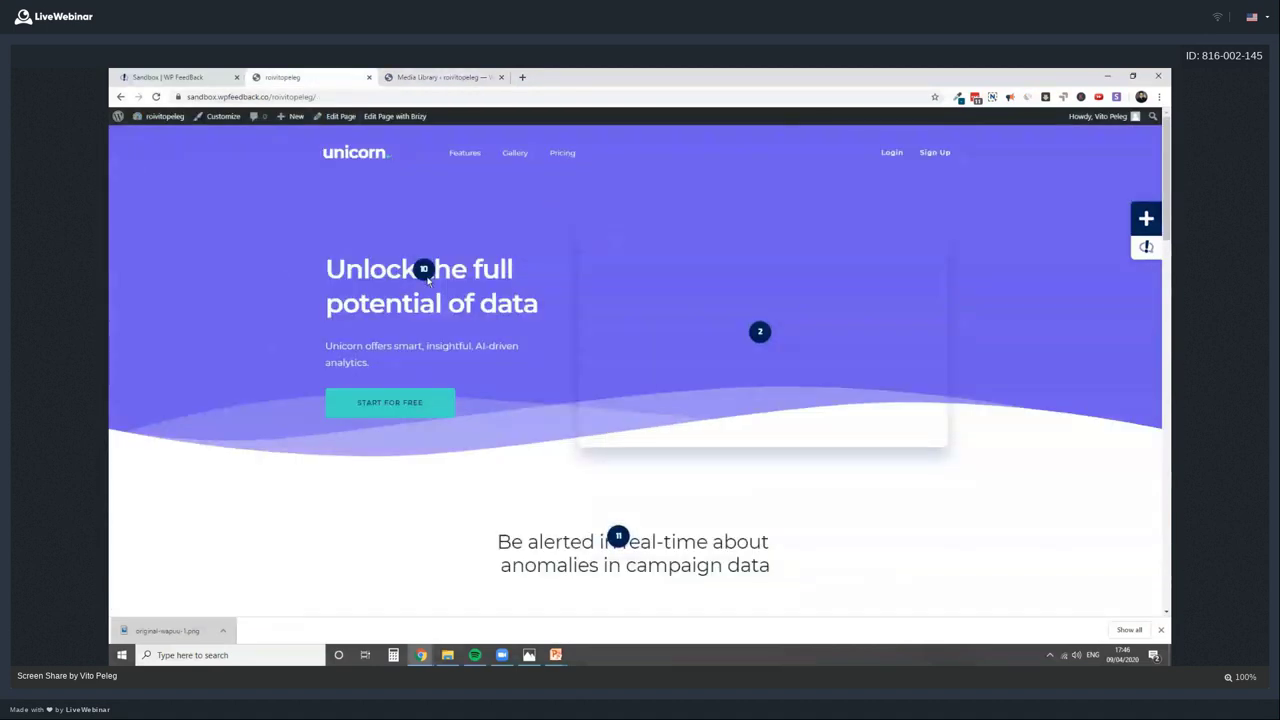
pyautogui.click(424, 270)
pyautogui.click(452, 161)
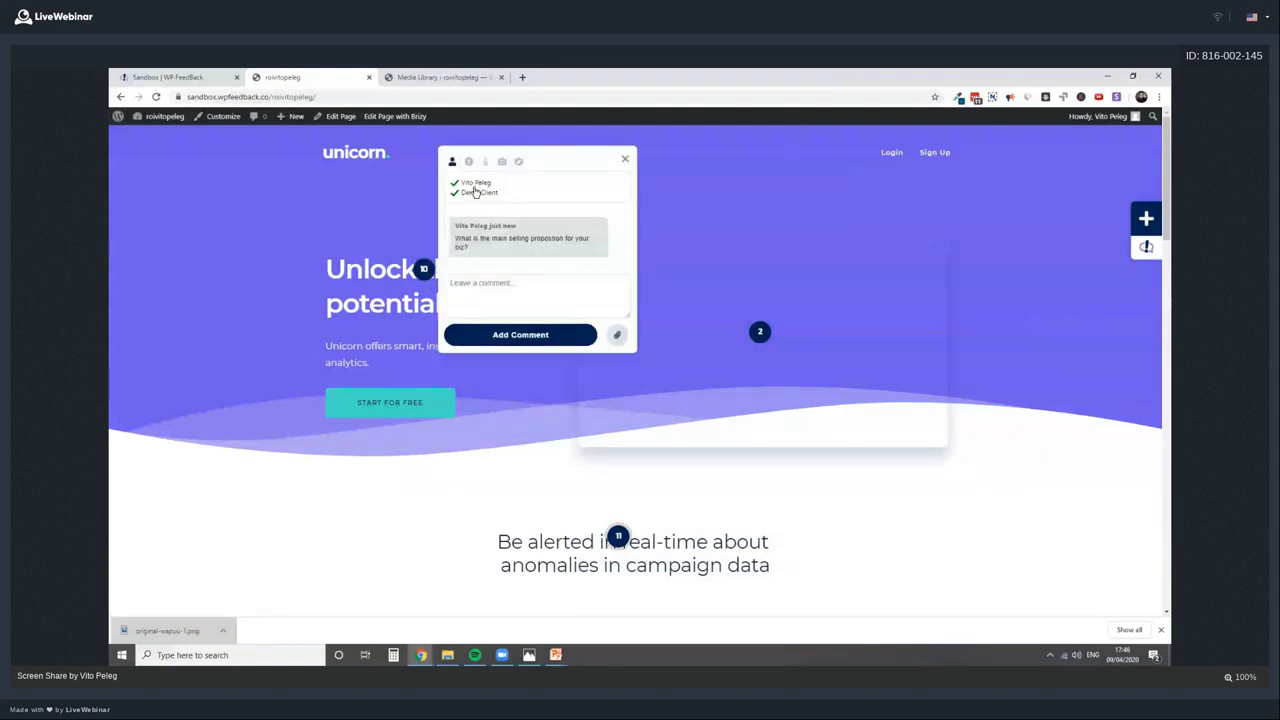
pyautogui.click(469, 161)
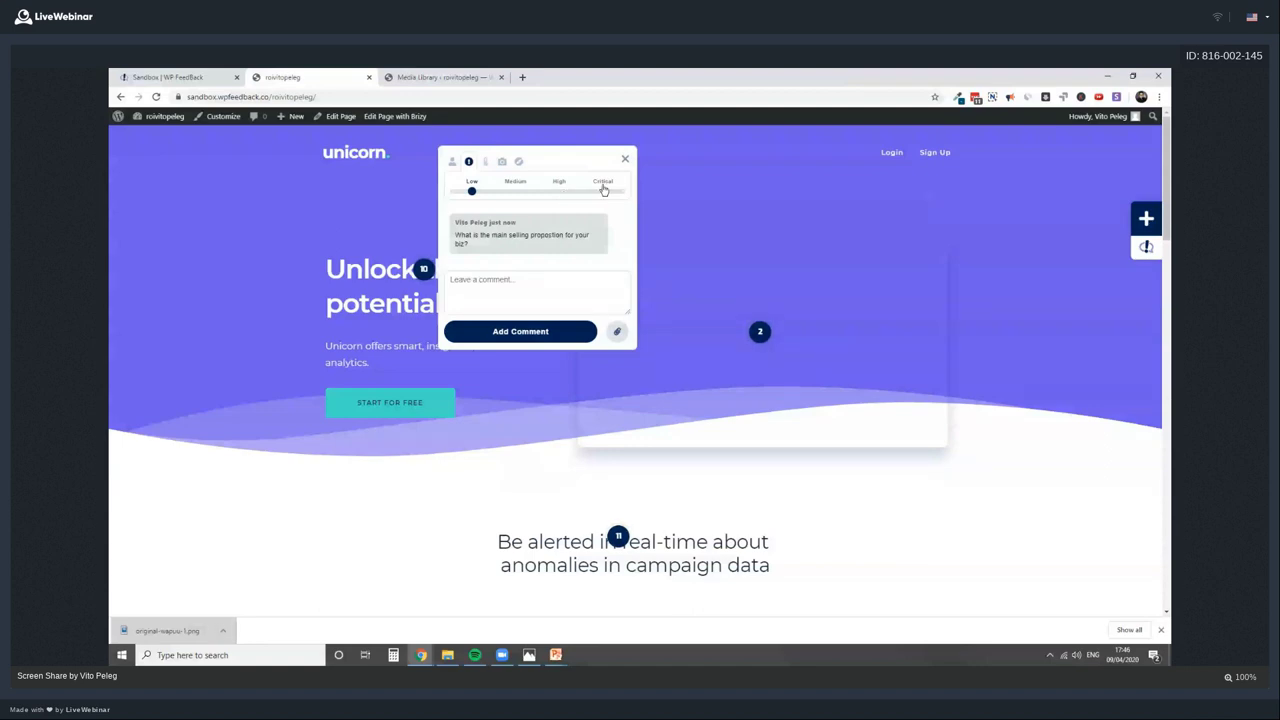
pyautogui.click(604, 190)
# Change the marker 10 task status to Complete, passing through In Prog
pyautogui.click(485, 163)
pyautogui.click(450, 162)
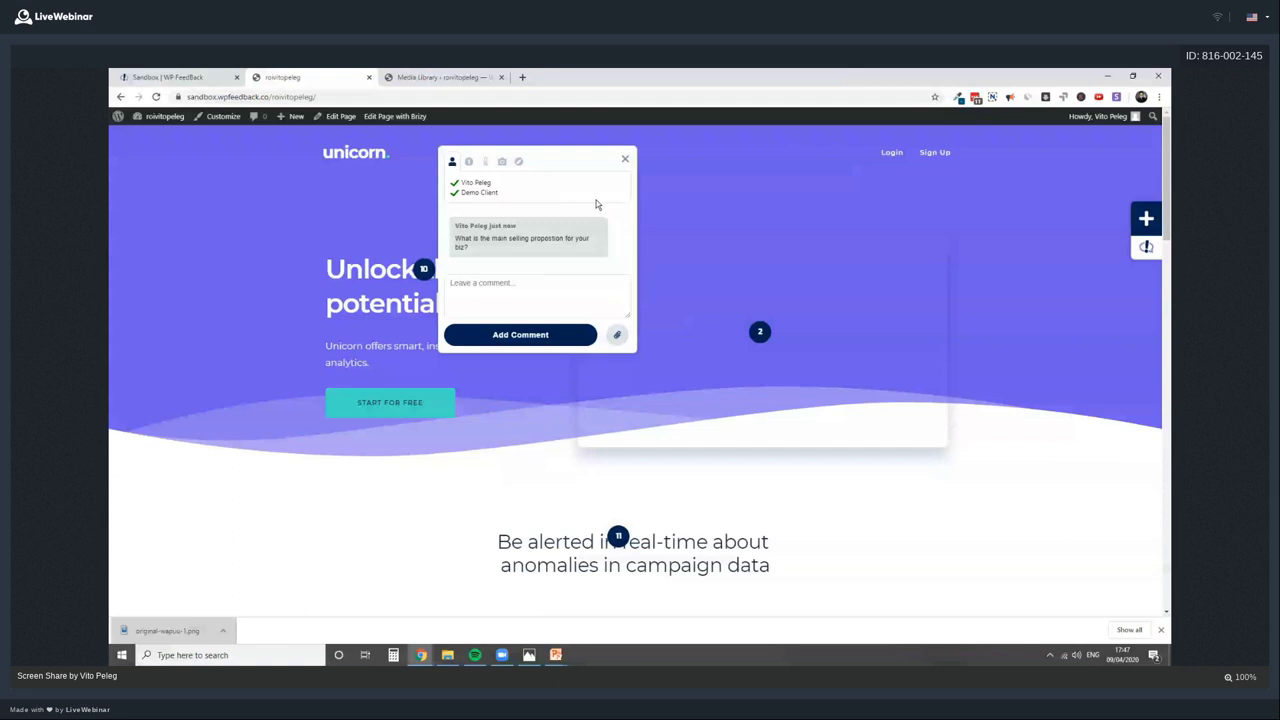
pyautogui.click(486, 163)
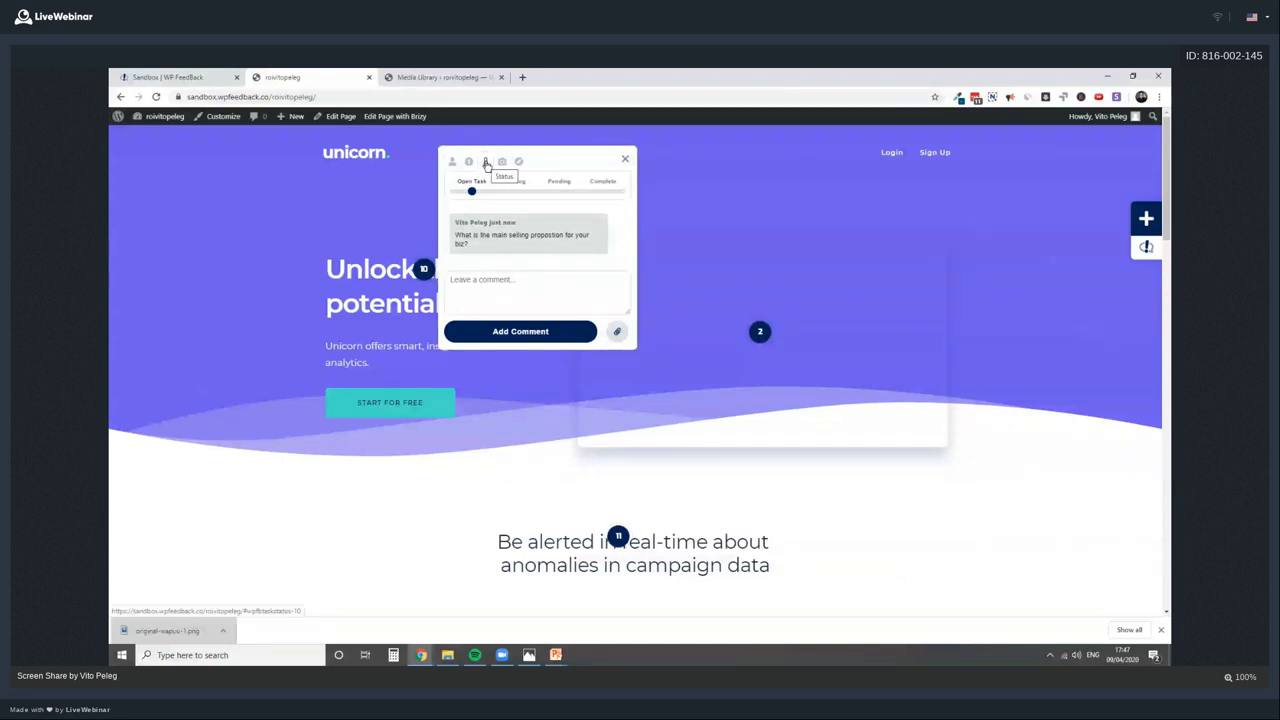
pyautogui.click(510, 190)
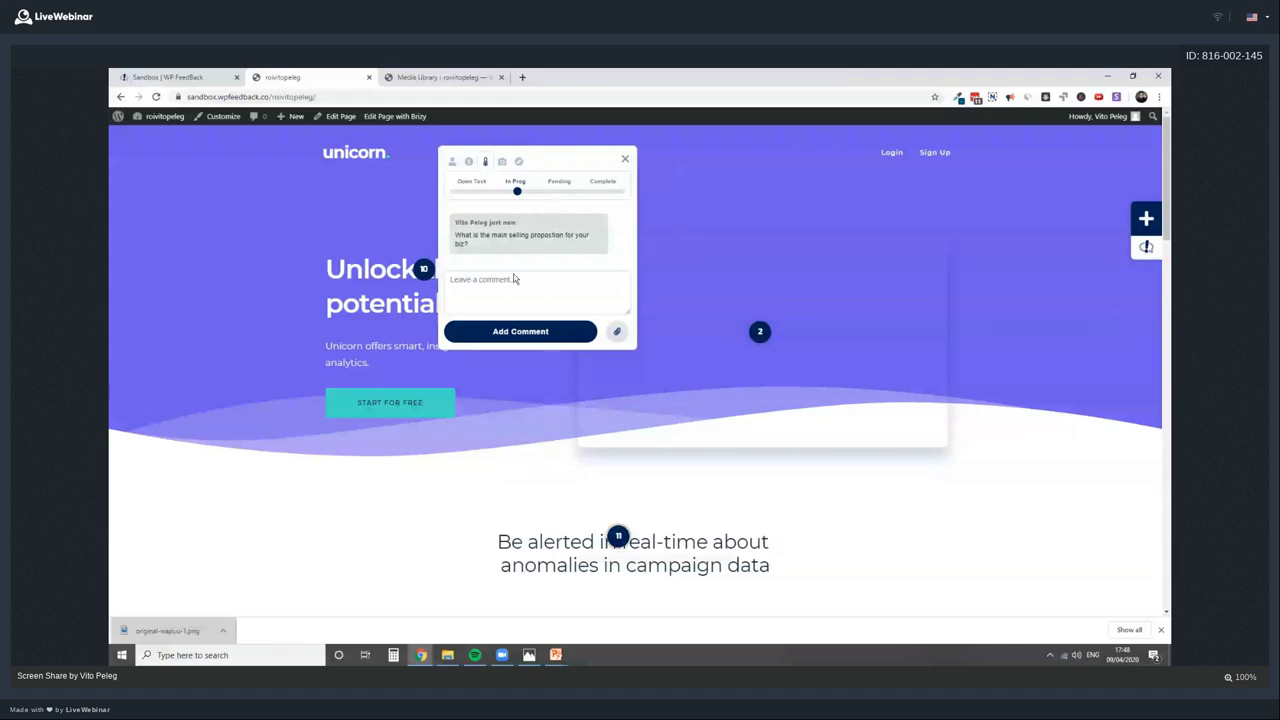
pyautogui.click(603, 186)
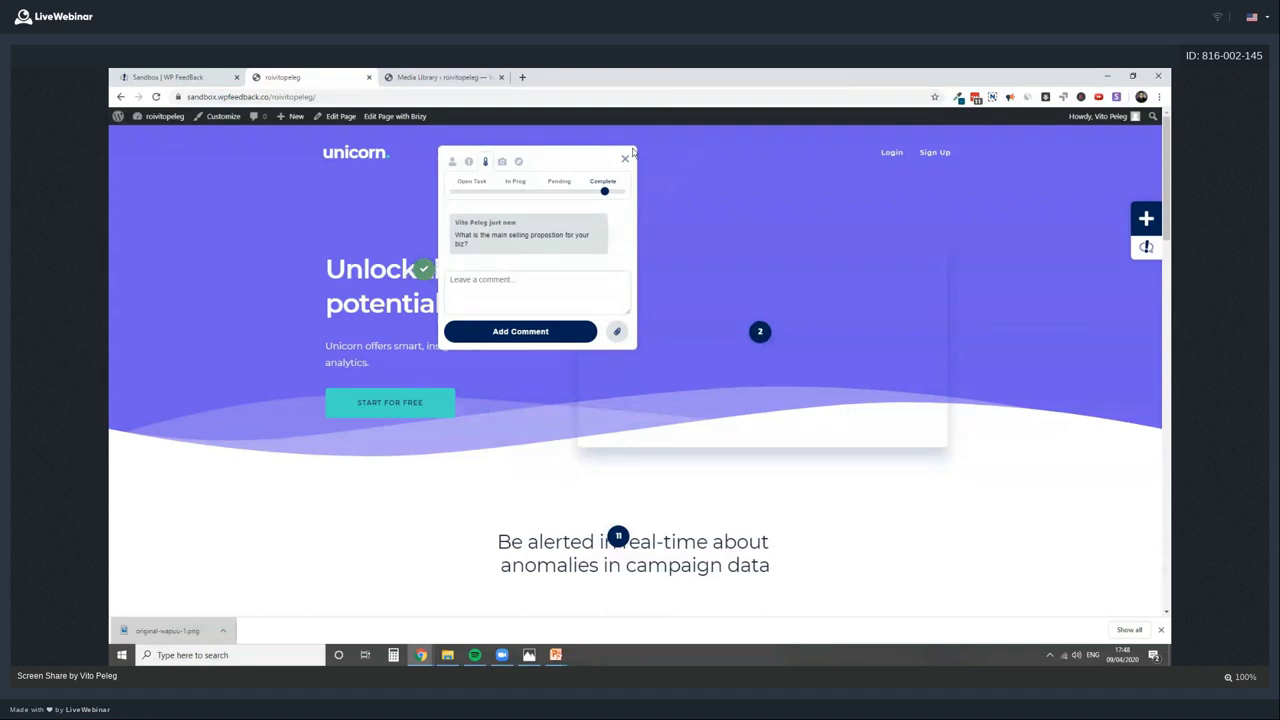
pyautogui.click(504, 162)
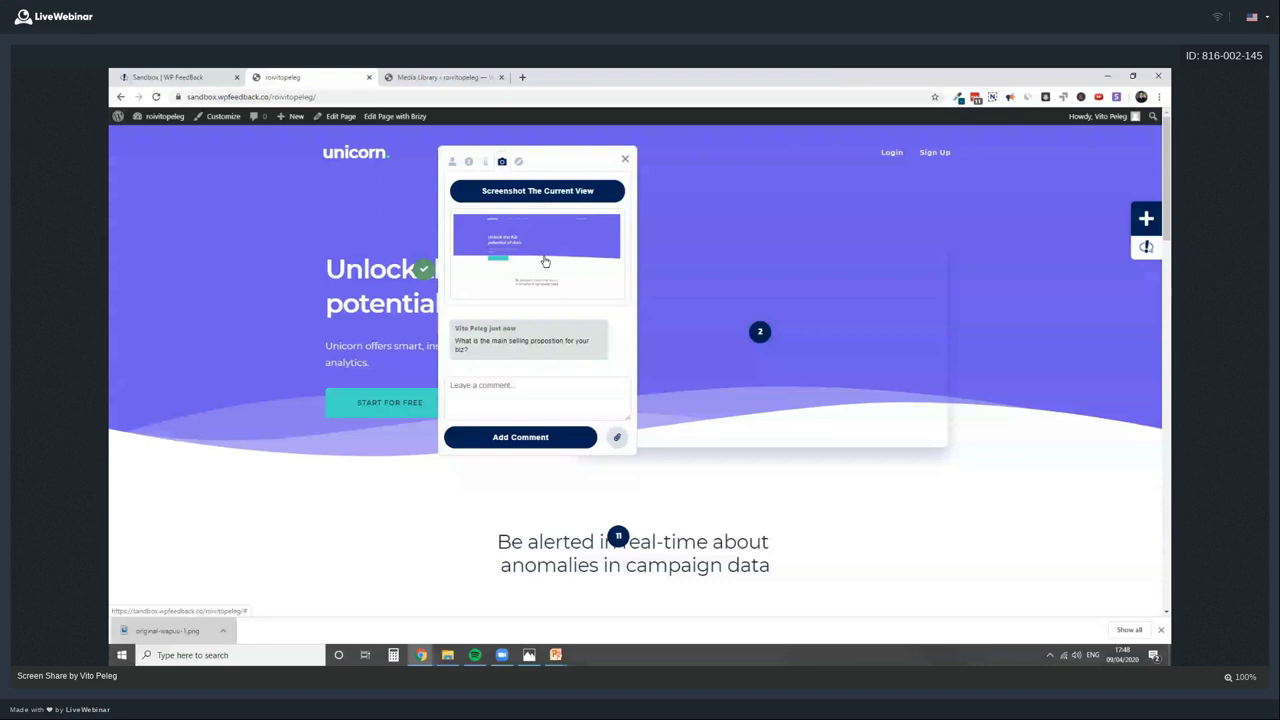
# Switch the page to the DevTools responsive mobile-width view and reload it
pyautogui.rightClick(749, 230)
pyautogui.click(821, 352)
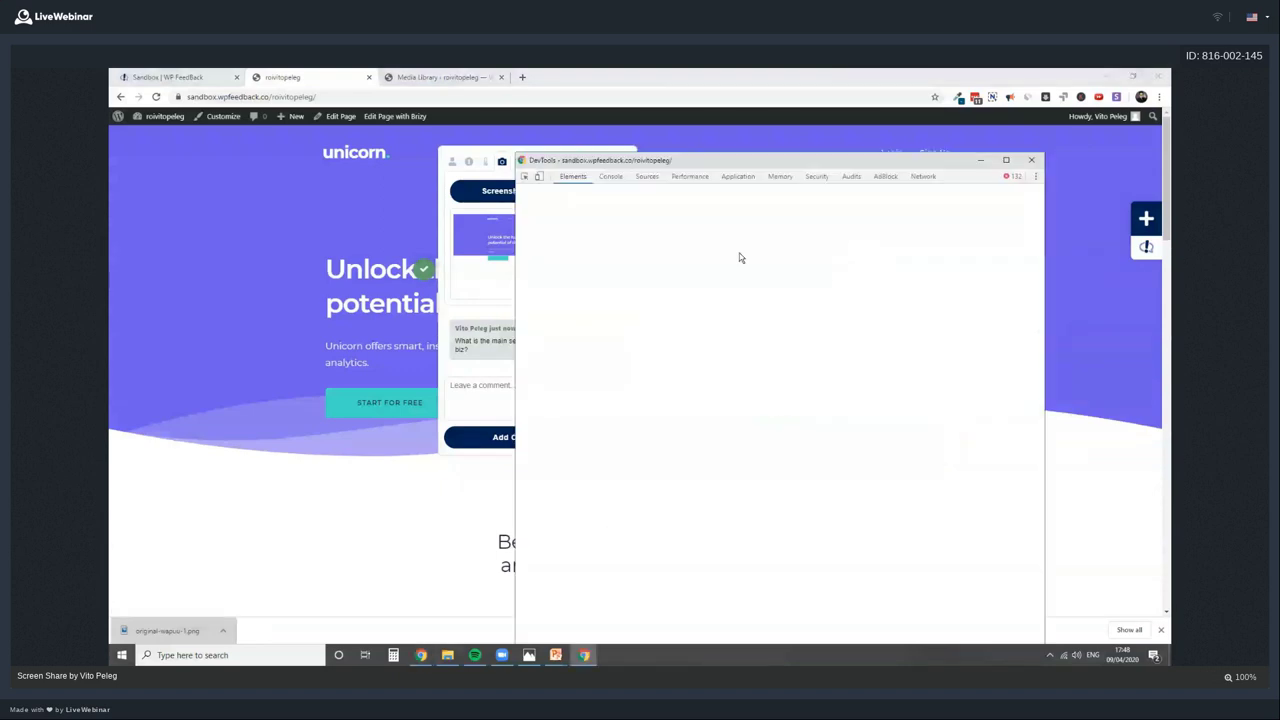
pyautogui.click(540, 178)
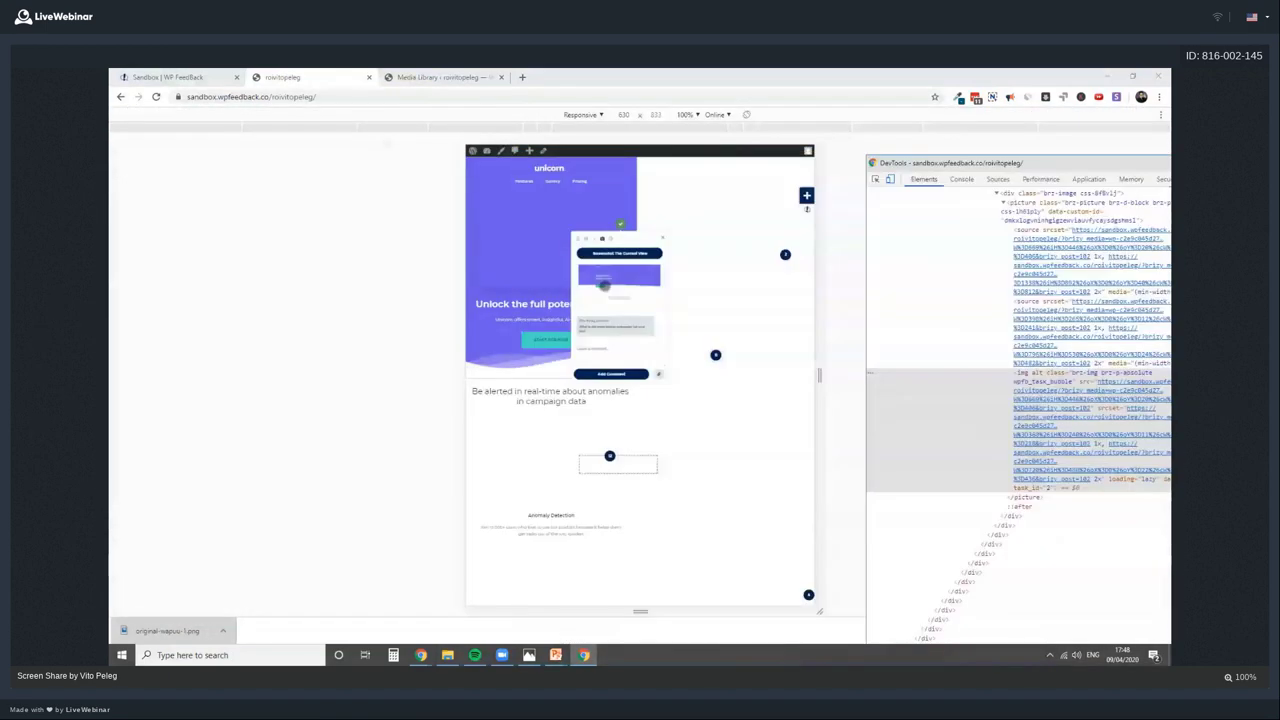
pyautogui.click(840, 311)
pyautogui.press('F5')
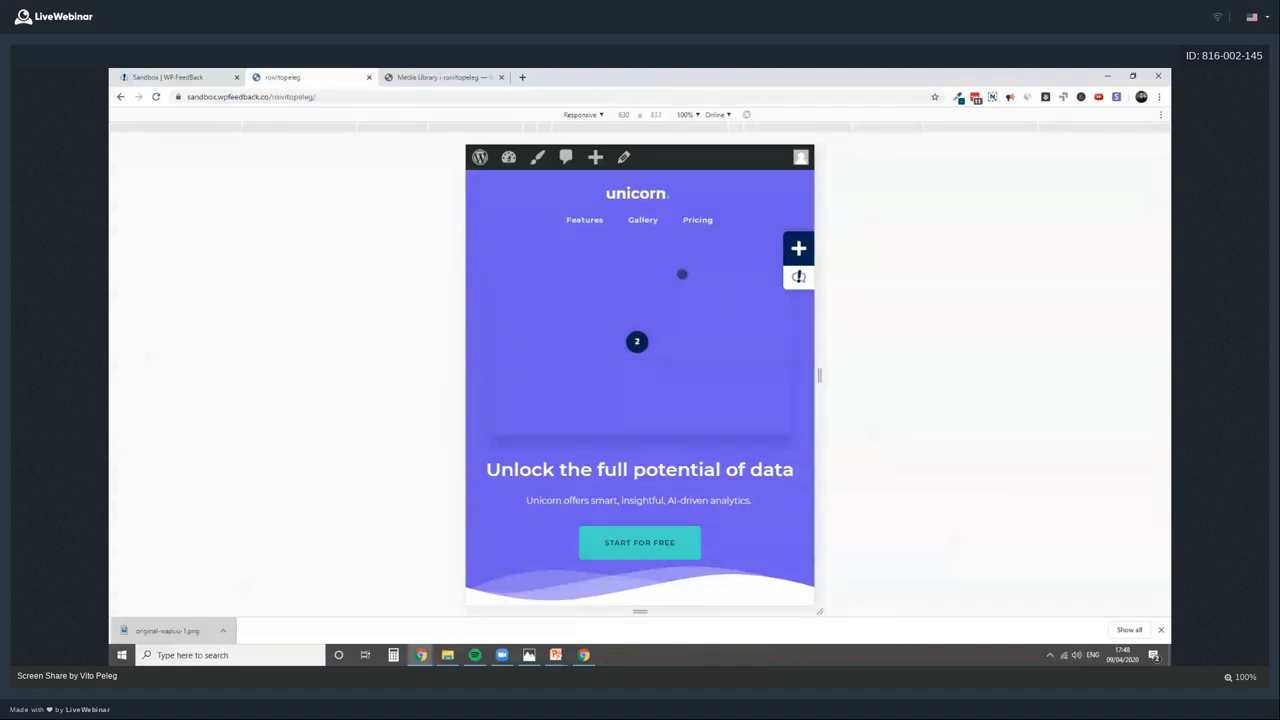
pyautogui.scroll(-6, 660, 335)
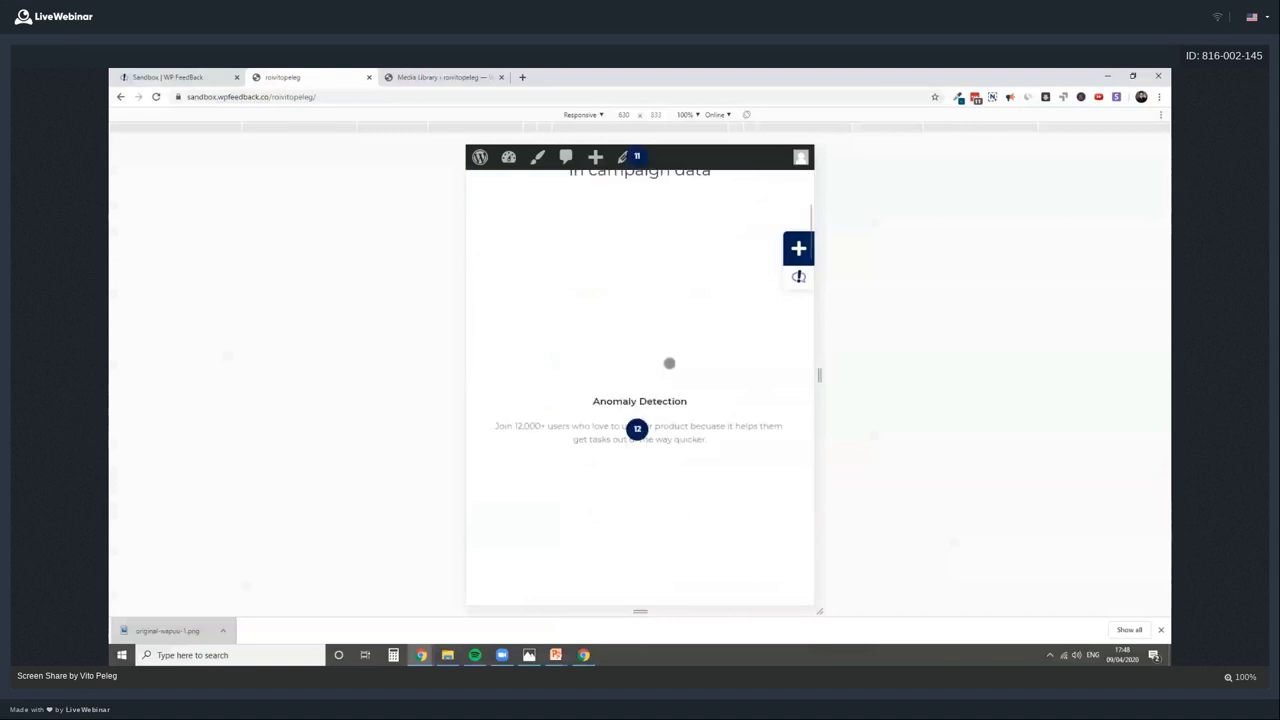
pyautogui.scroll(2, 677, 343)
pyautogui.scroll(2, 668, 457)
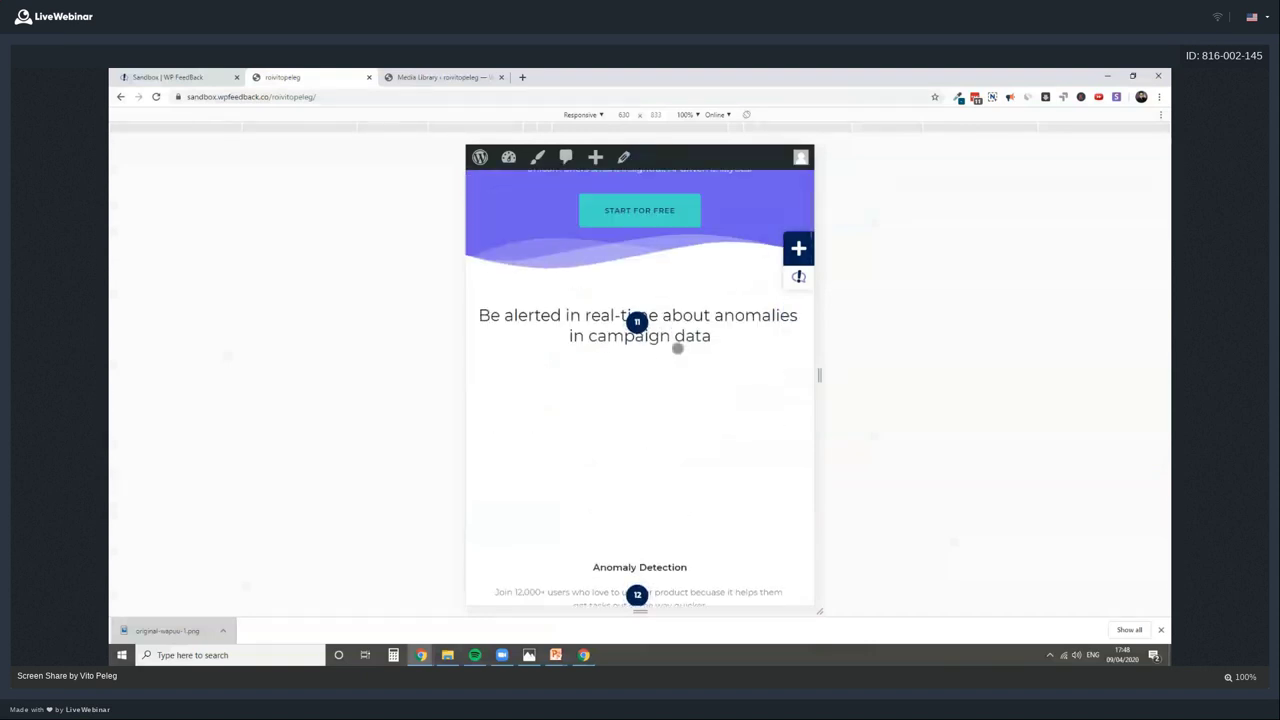
pyautogui.scroll(5, 684, 408)
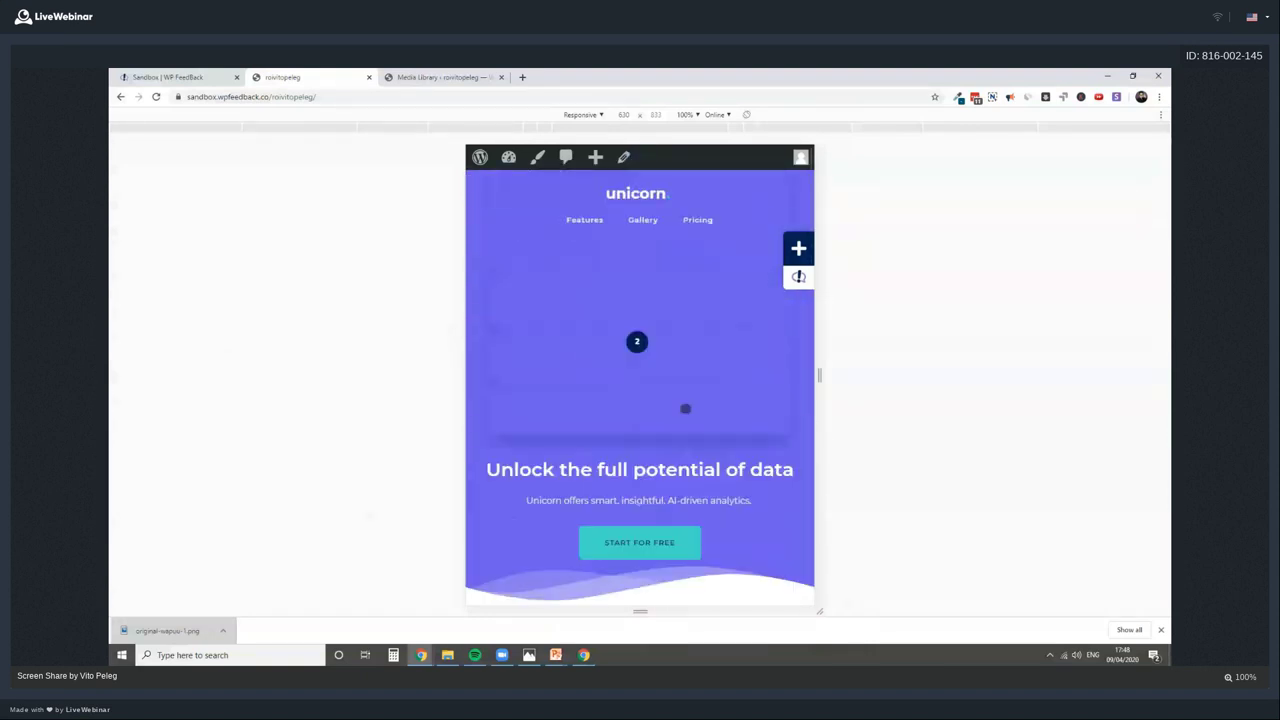
# Capture a screenshot of the current mobile view on marker 2's task, then close the thread
pyautogui.click(637, 341)
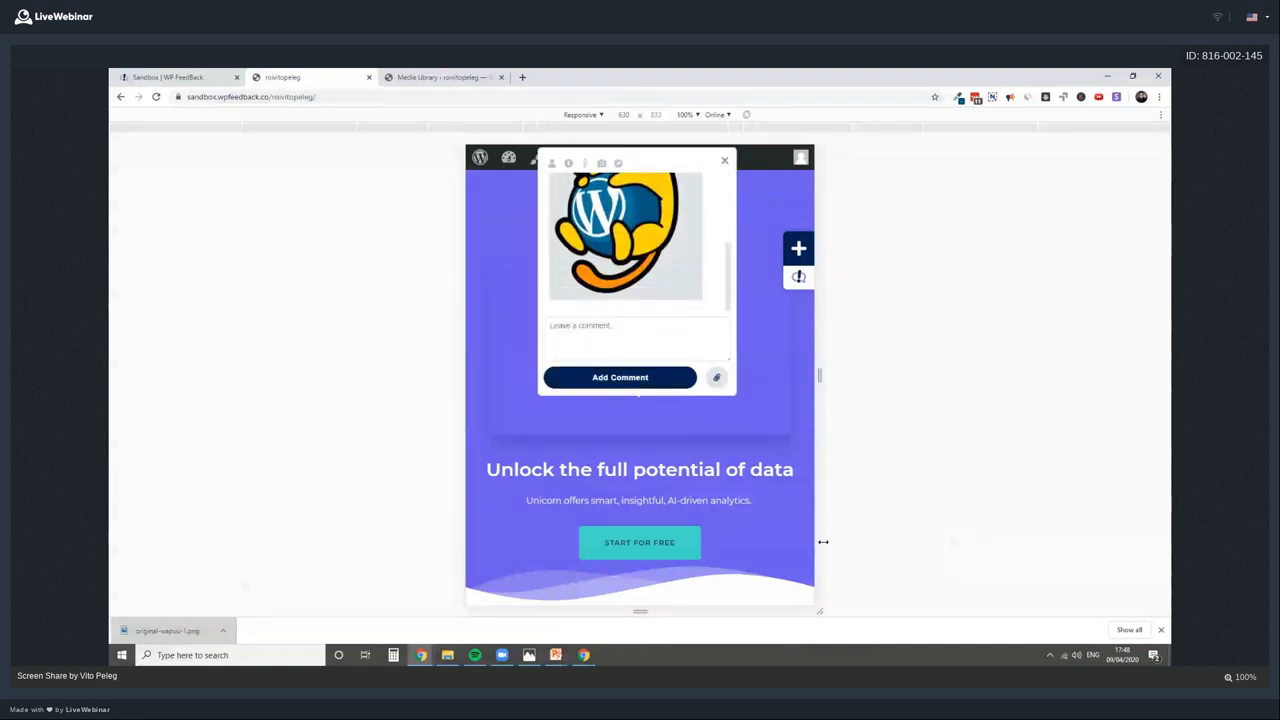
pyautogui.click(601, 163)
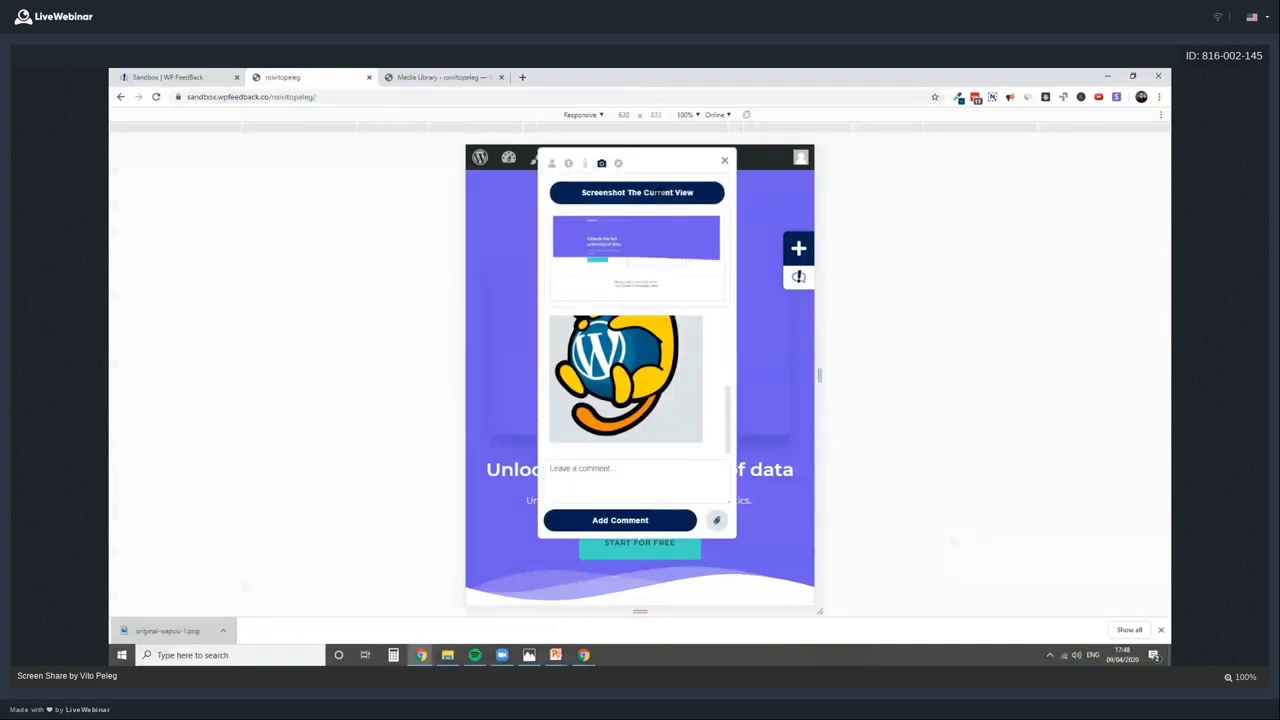
pyautogui.click(657, 192)
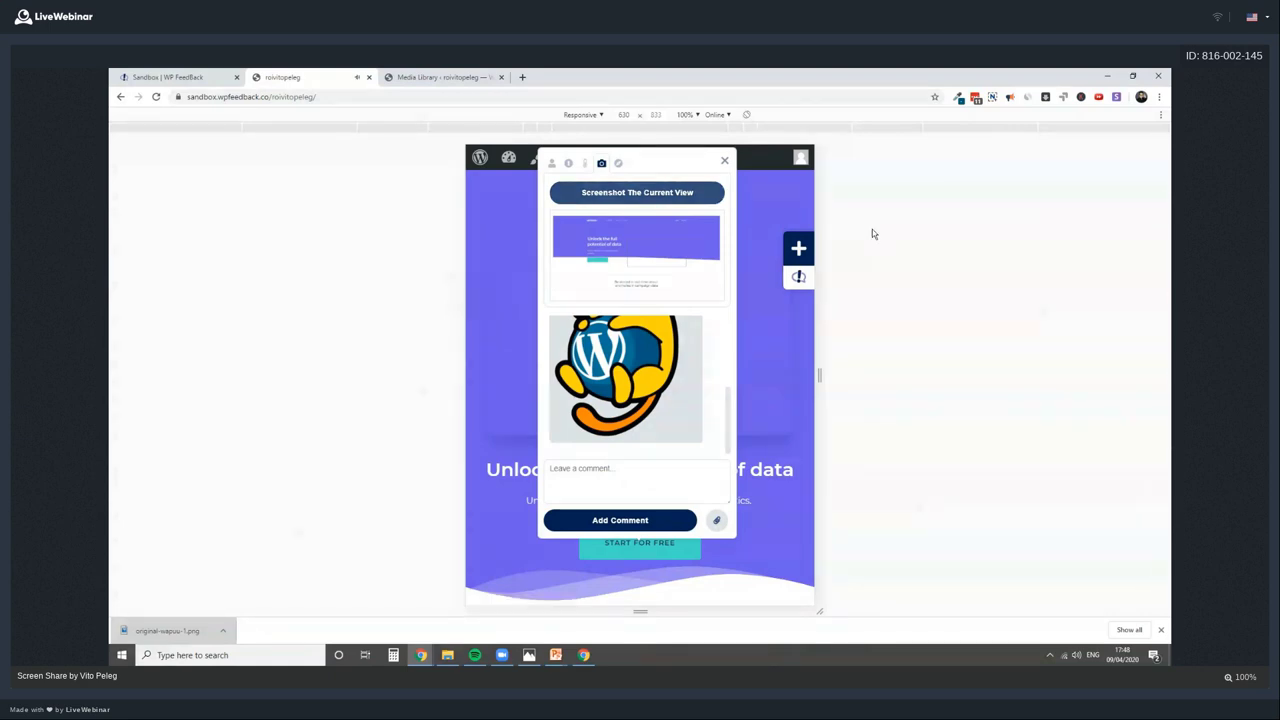
pyautogui.moveTo(720, 380); pyautogui.dragTo(728, 438)
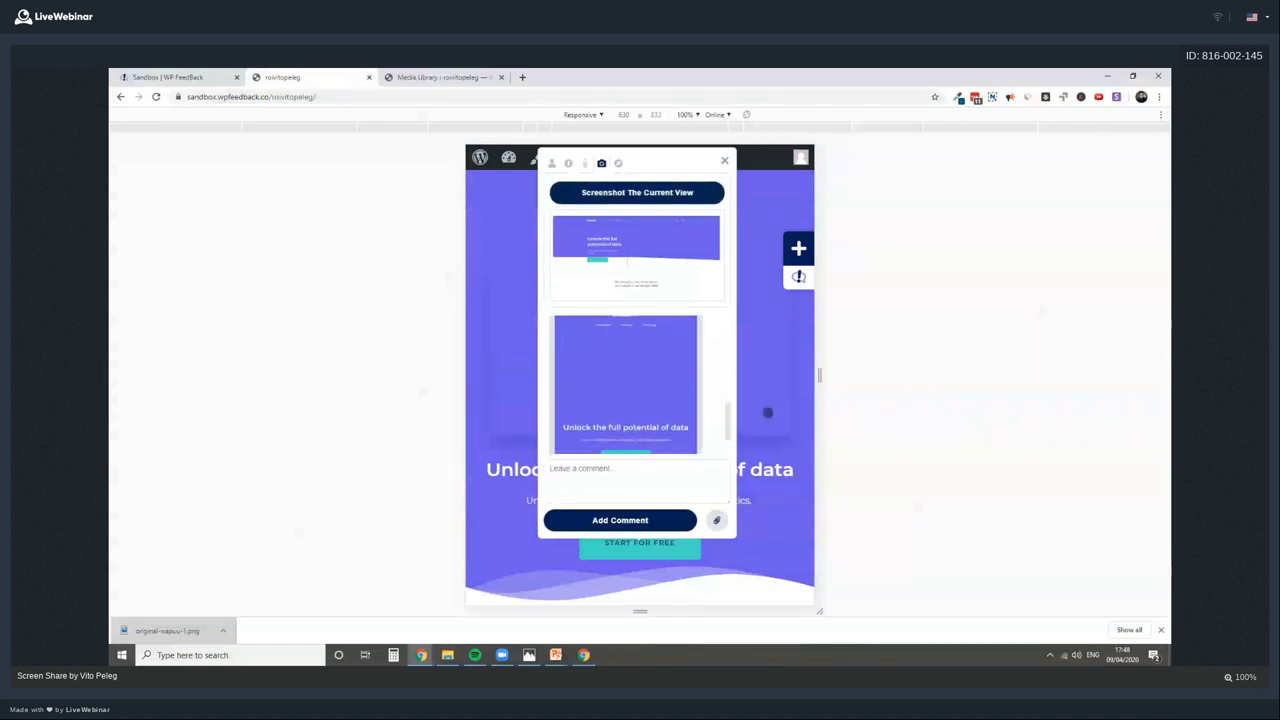
pyautogui.click(722, 161)
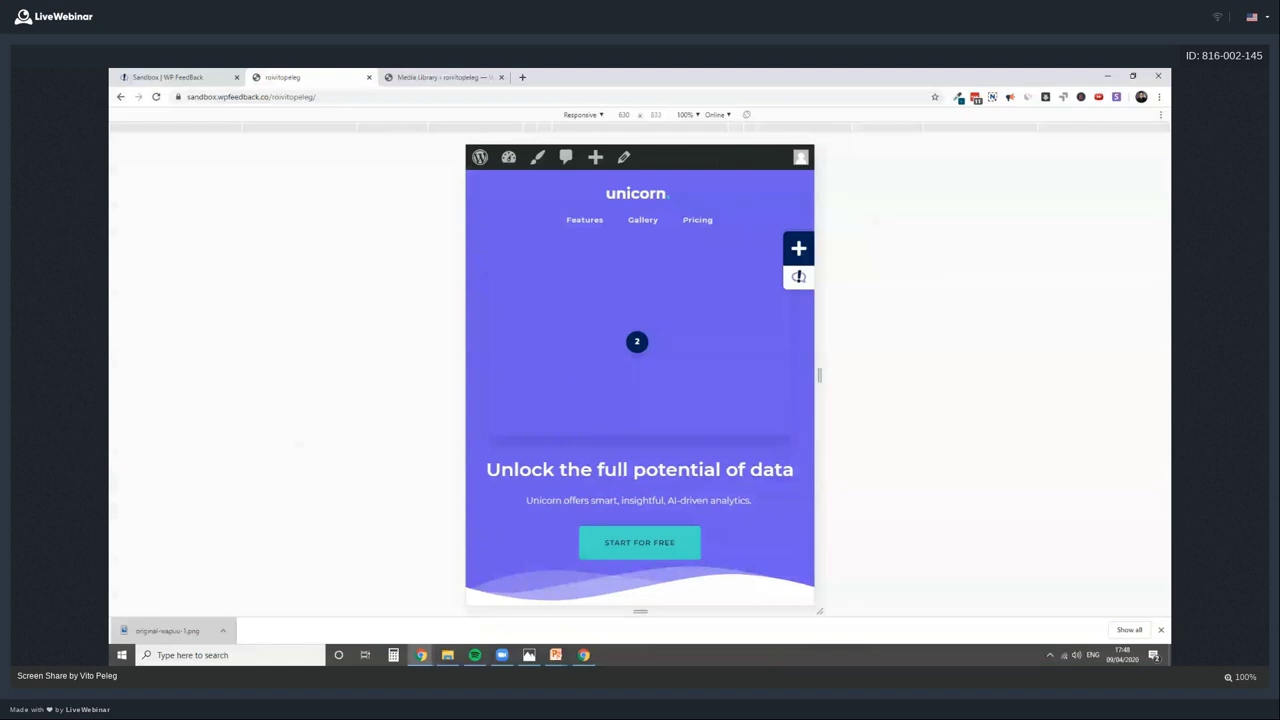
# Exit the mobile device preview, then open and close marker 2's comment thread
pyautogui.hotkey('ctrl', 'shift', 'm')
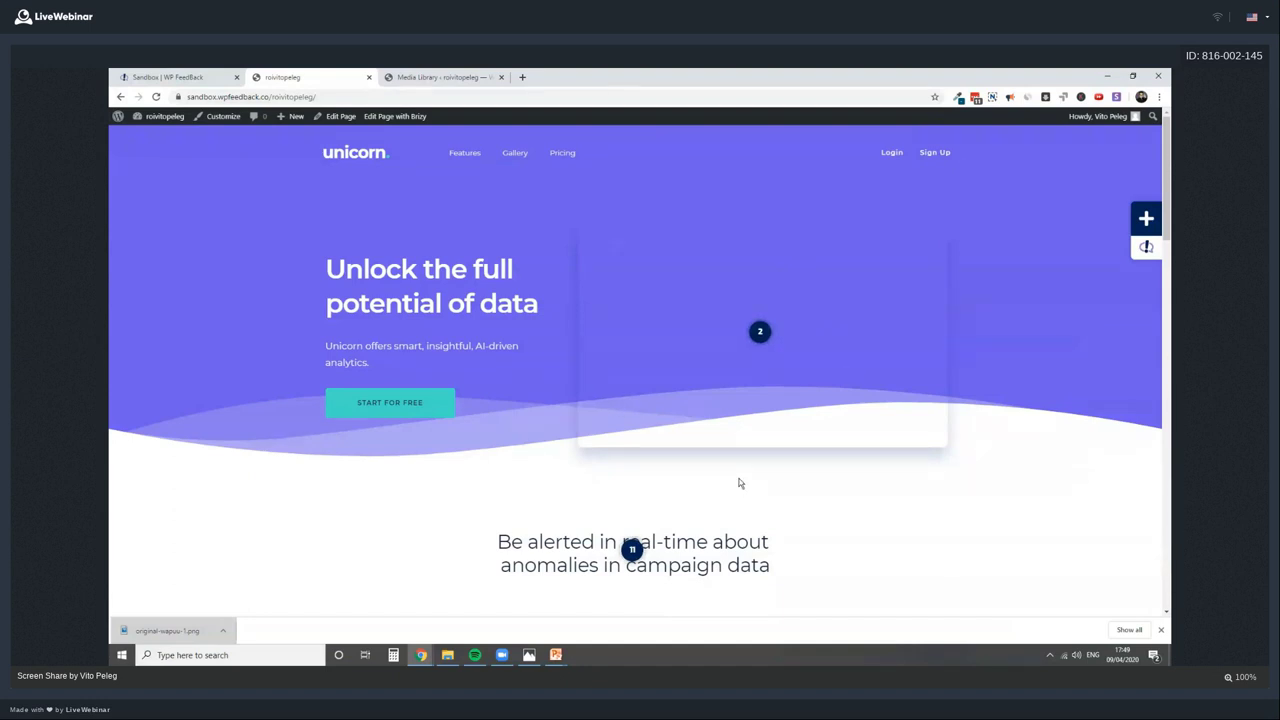
pyautogui.click(760, 333)
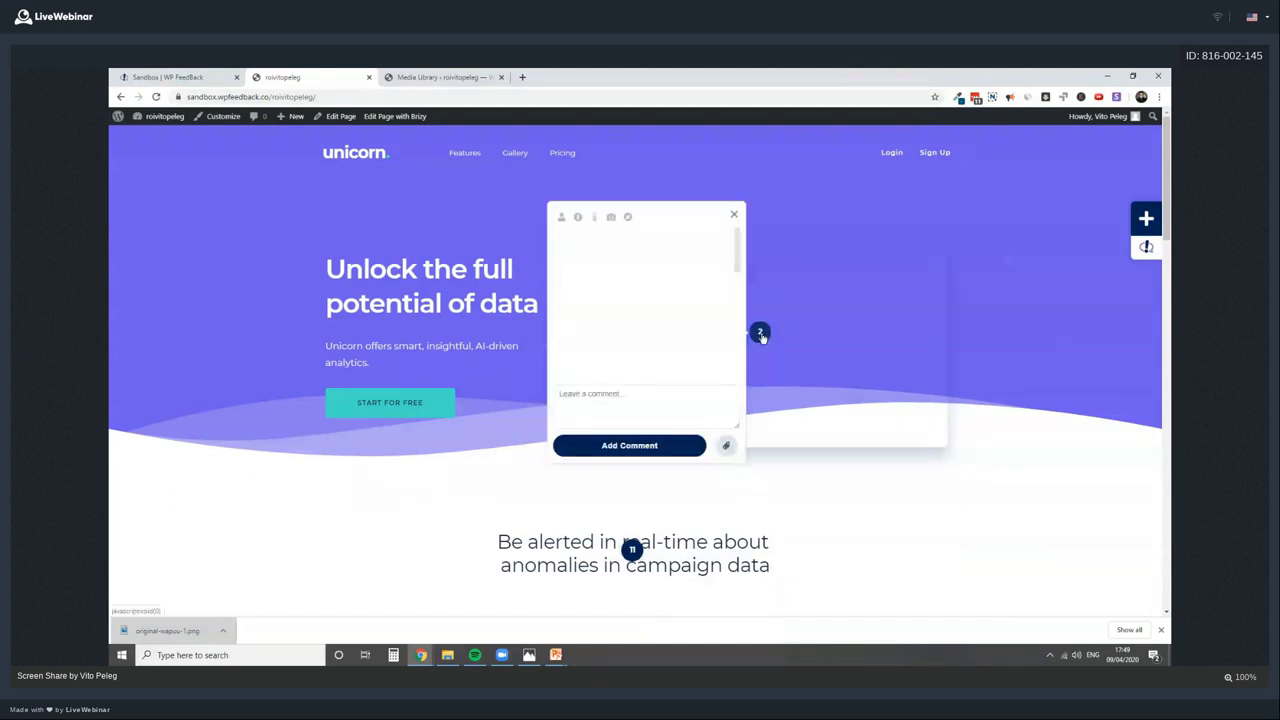
pyautogui.click(760, 333)
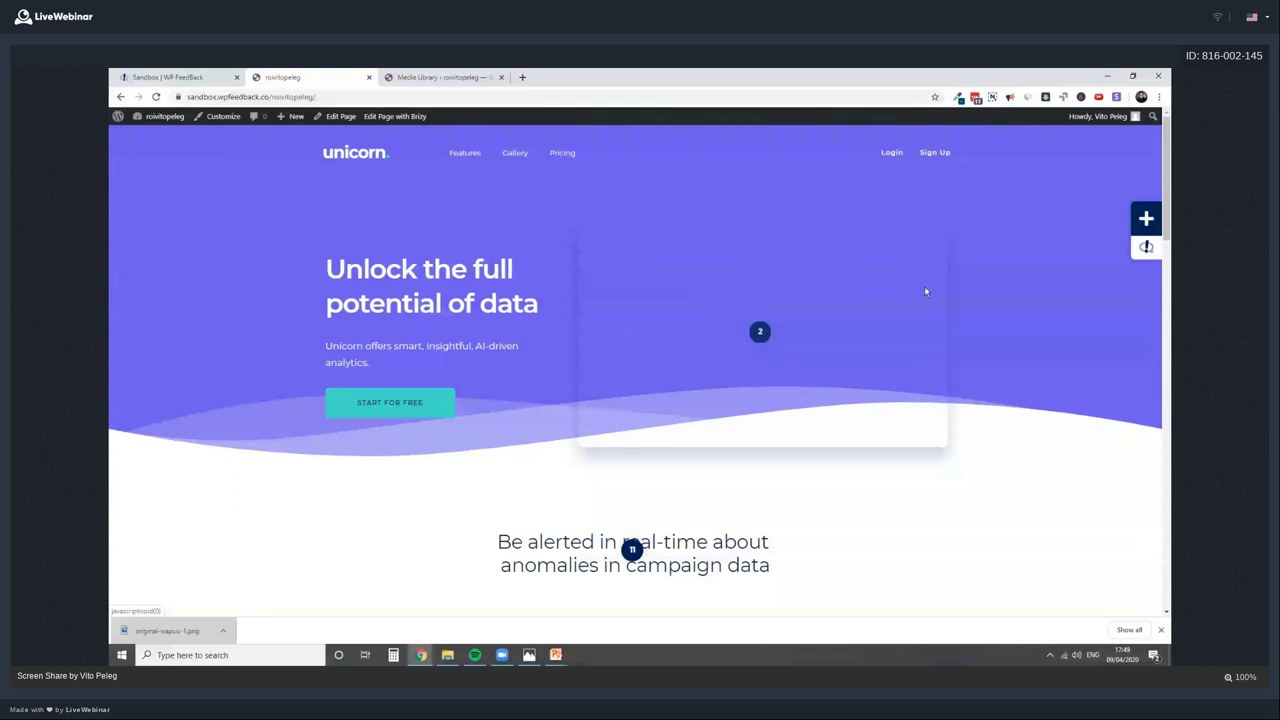
pyautogui.click(760, 331)
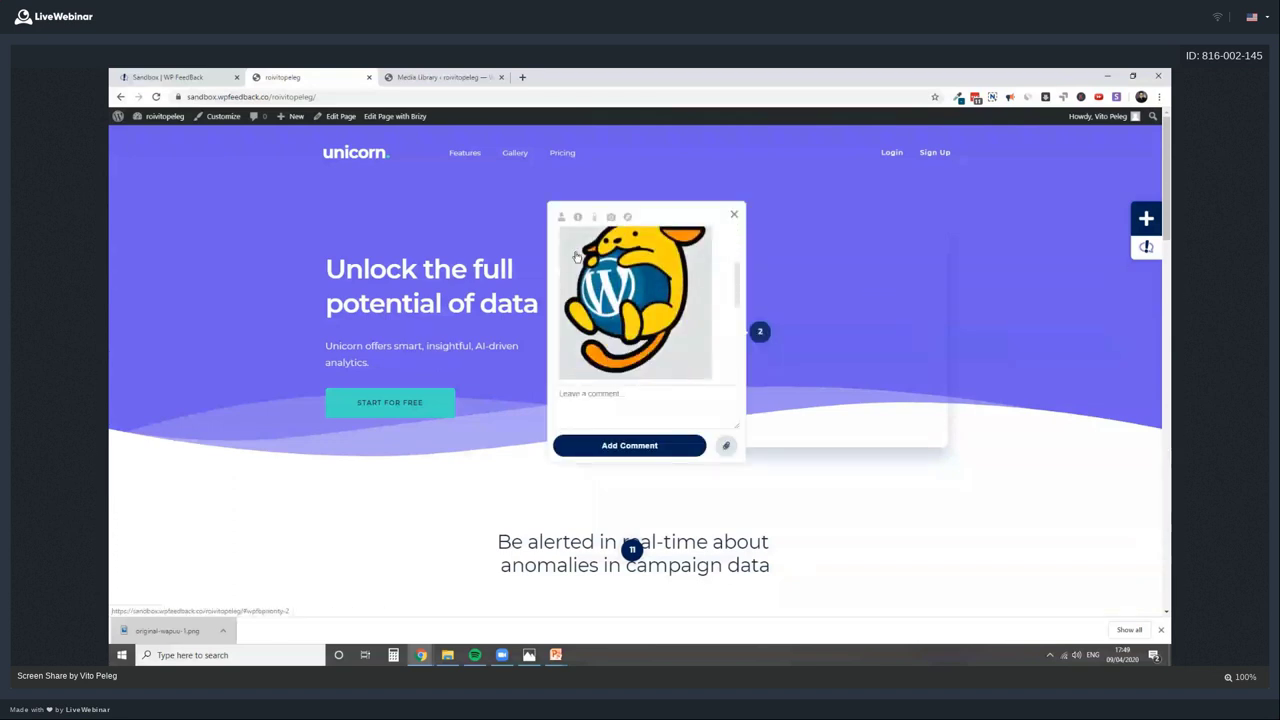
pyautogui.scroll(-2, 577, 257)
pyautogui.click(627, 216)
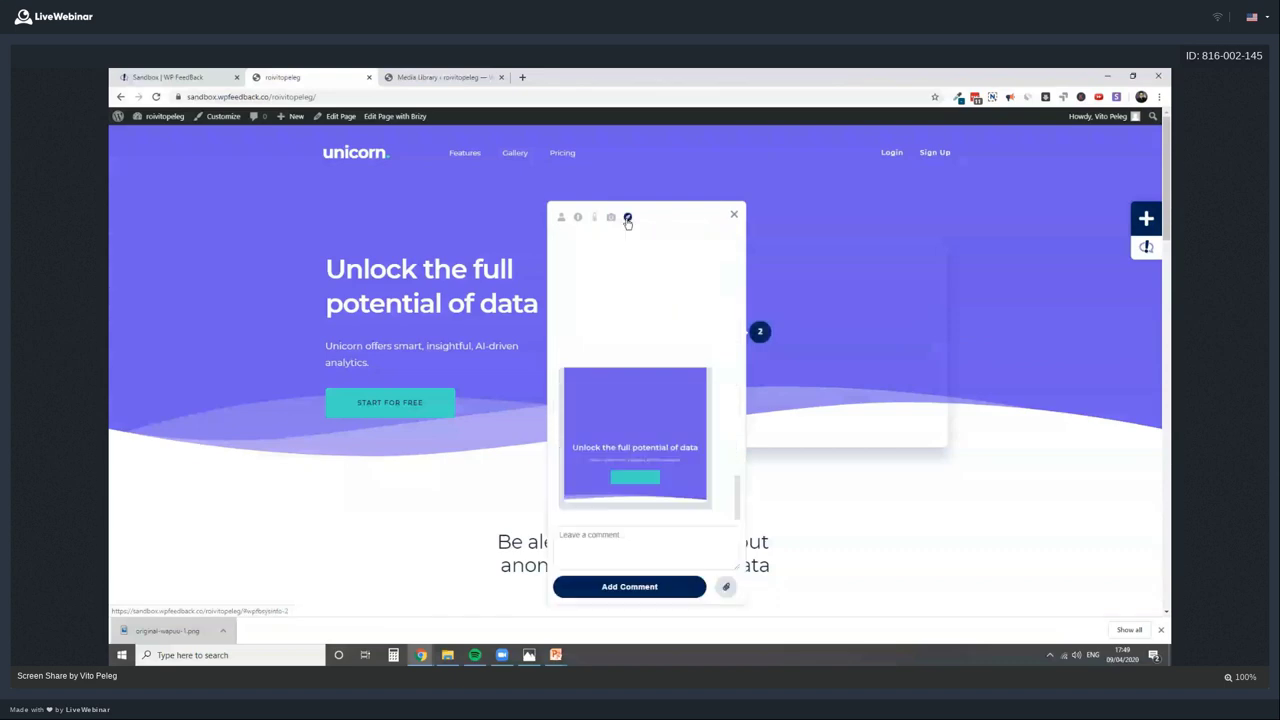
pyautogui.click(591, 256)
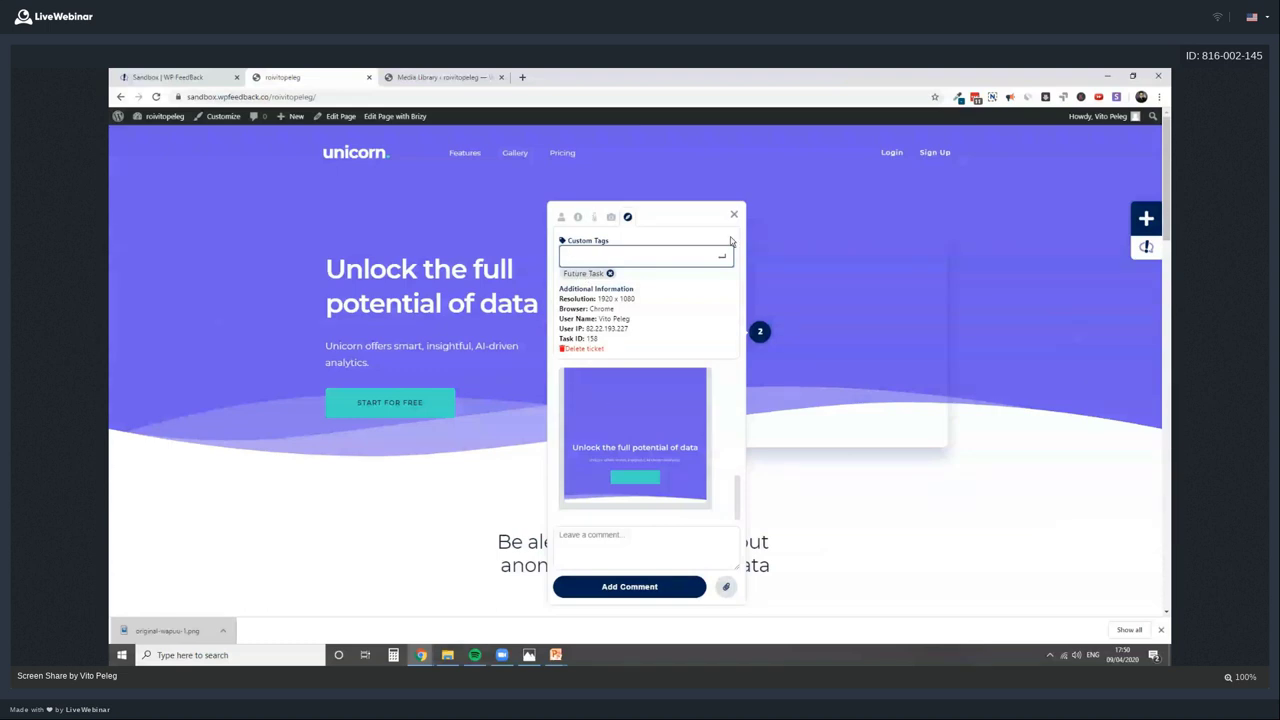
pyautogui.click(1146, 249)
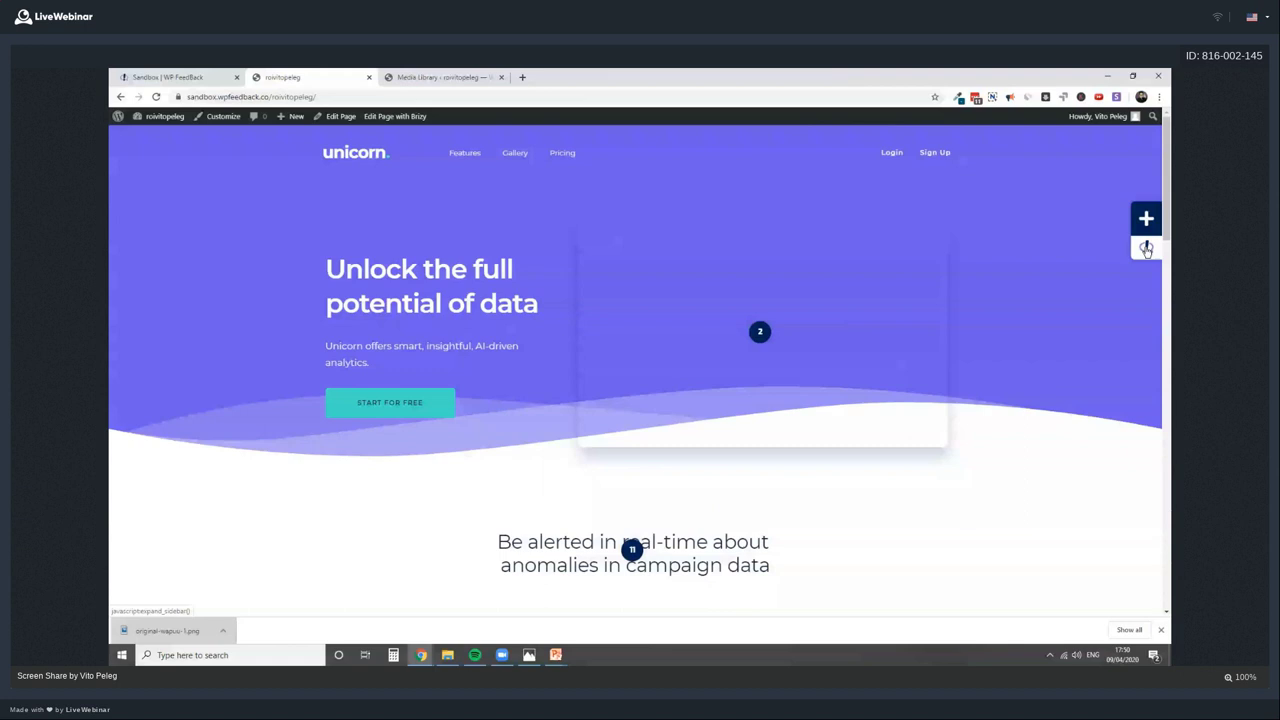
# Expand the sidebar, jump to comments 12 and 11, then open task 5's thread
pyautogui.click(1146, 249)
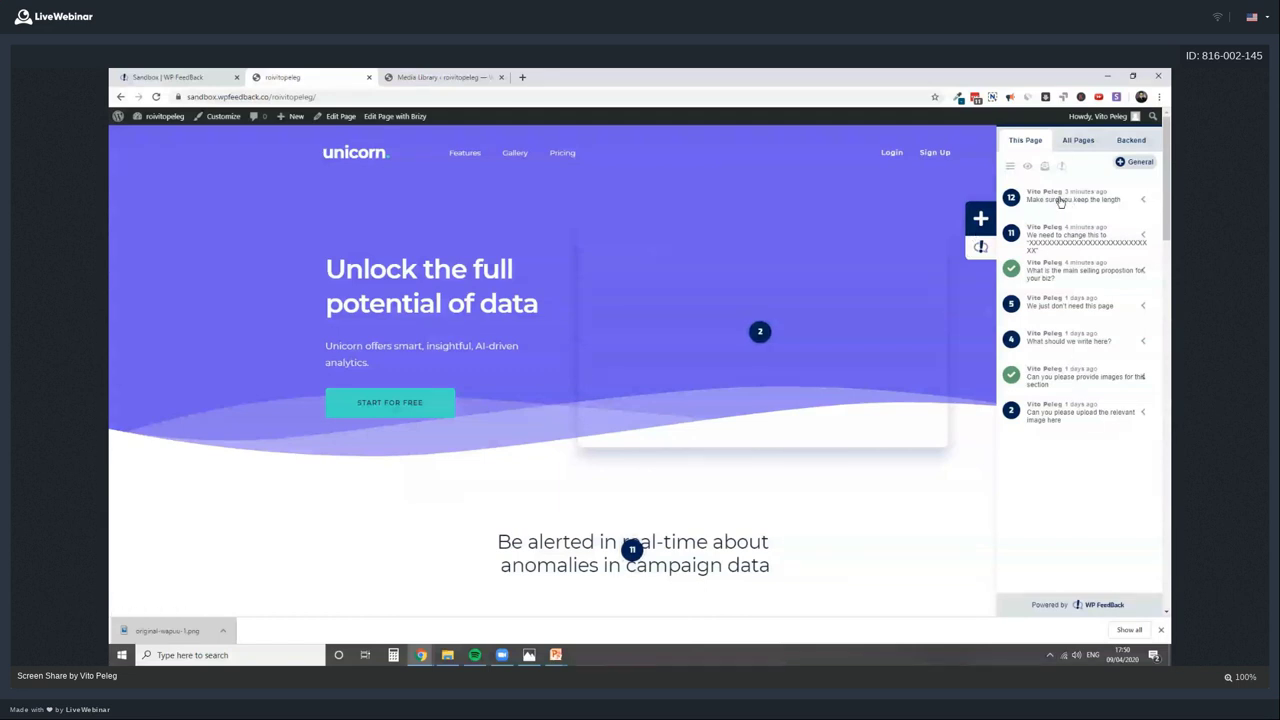
pyautogui.click(1061, 201)
pyautogui.click(1066, 240)
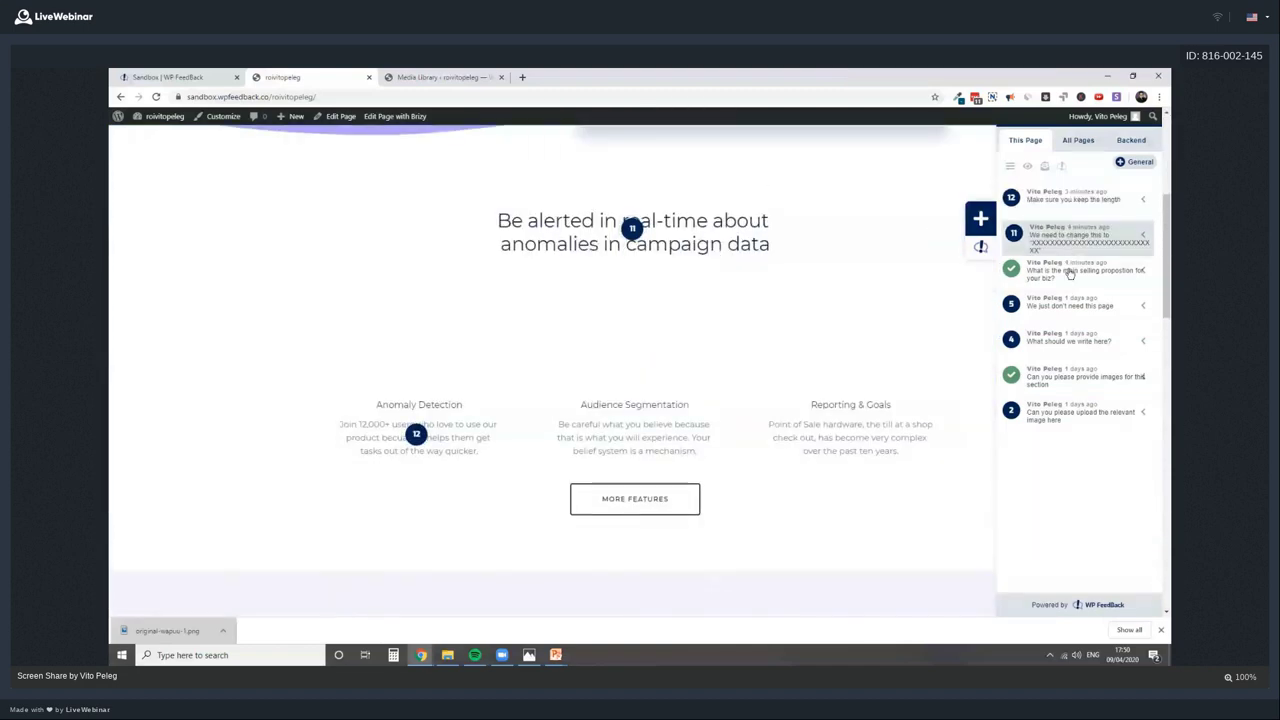
pyautogui.click(1069, 302)
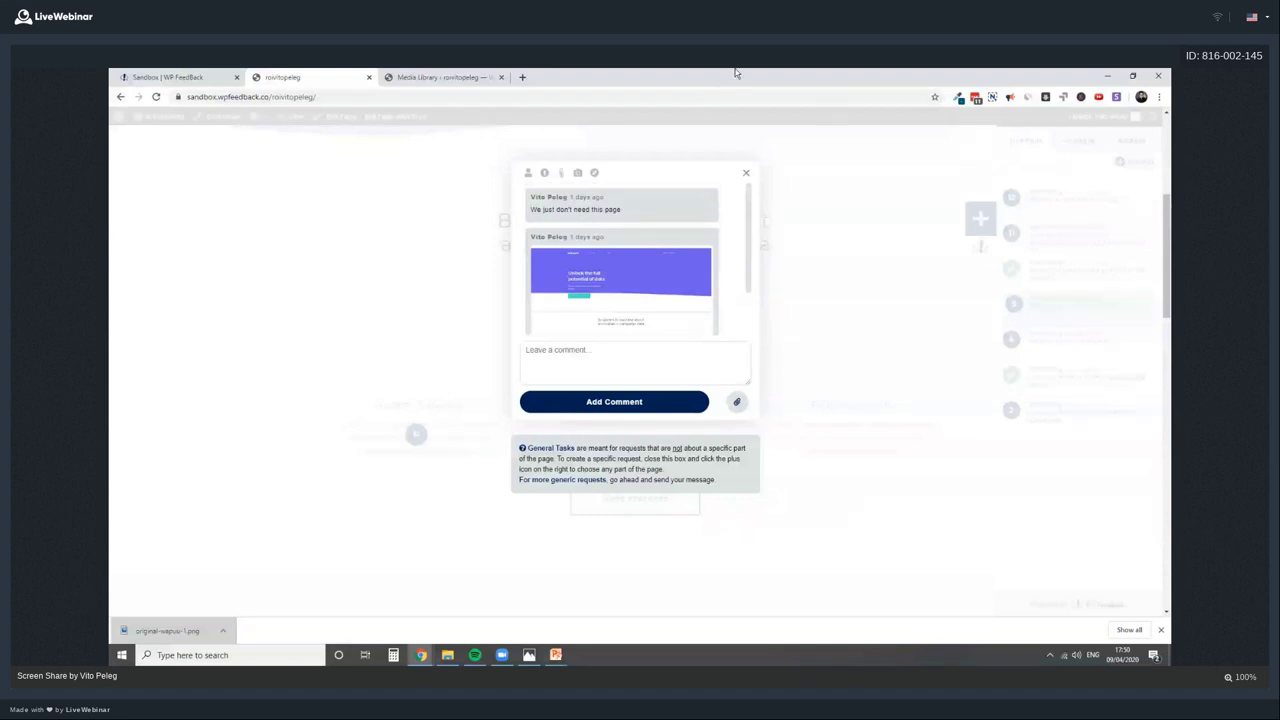
# Close task 5's thread and post the general page comment 'I dont need this page at all'
pyautogui.click(747, 175)
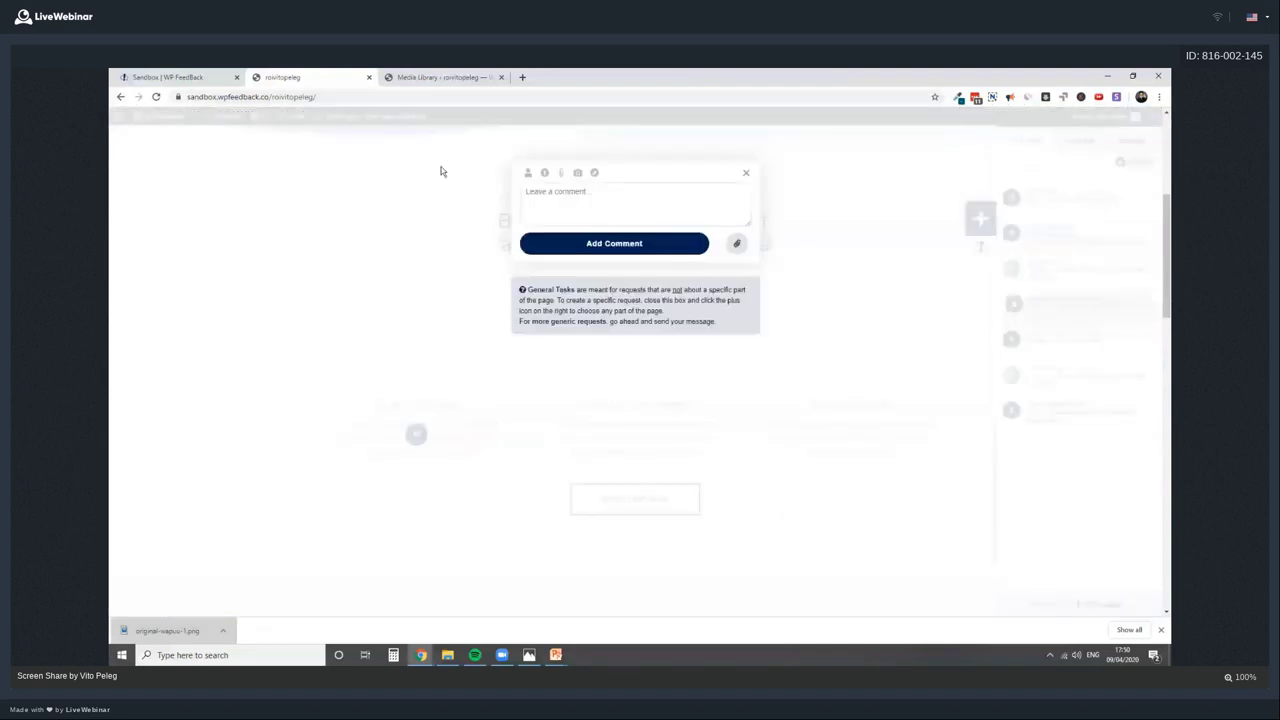
pyautogui.click(440, 171)
pyautogui.click(1138, 163)
pyautogui.click(663, 204)
pyautogui.write('I')
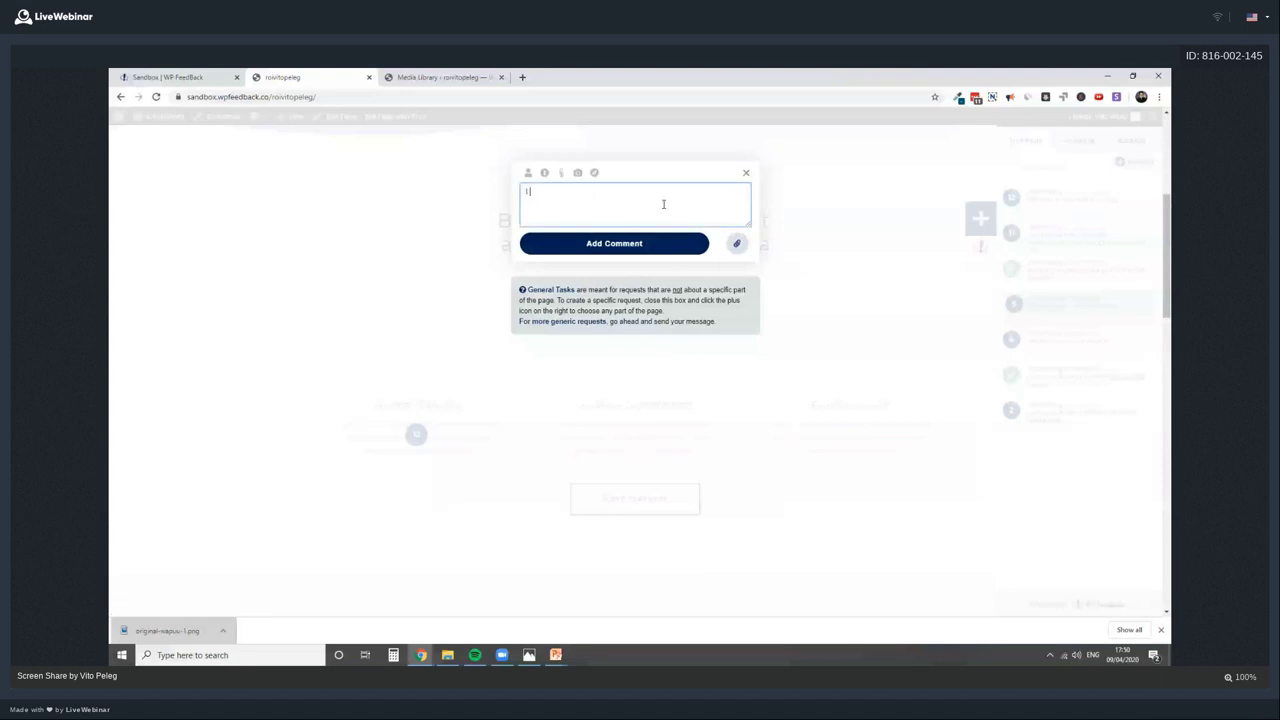
pyautogui.press('BackSpace')
pyautogui.write('I dont need this page at all')
pyautogui.click(651, 246)
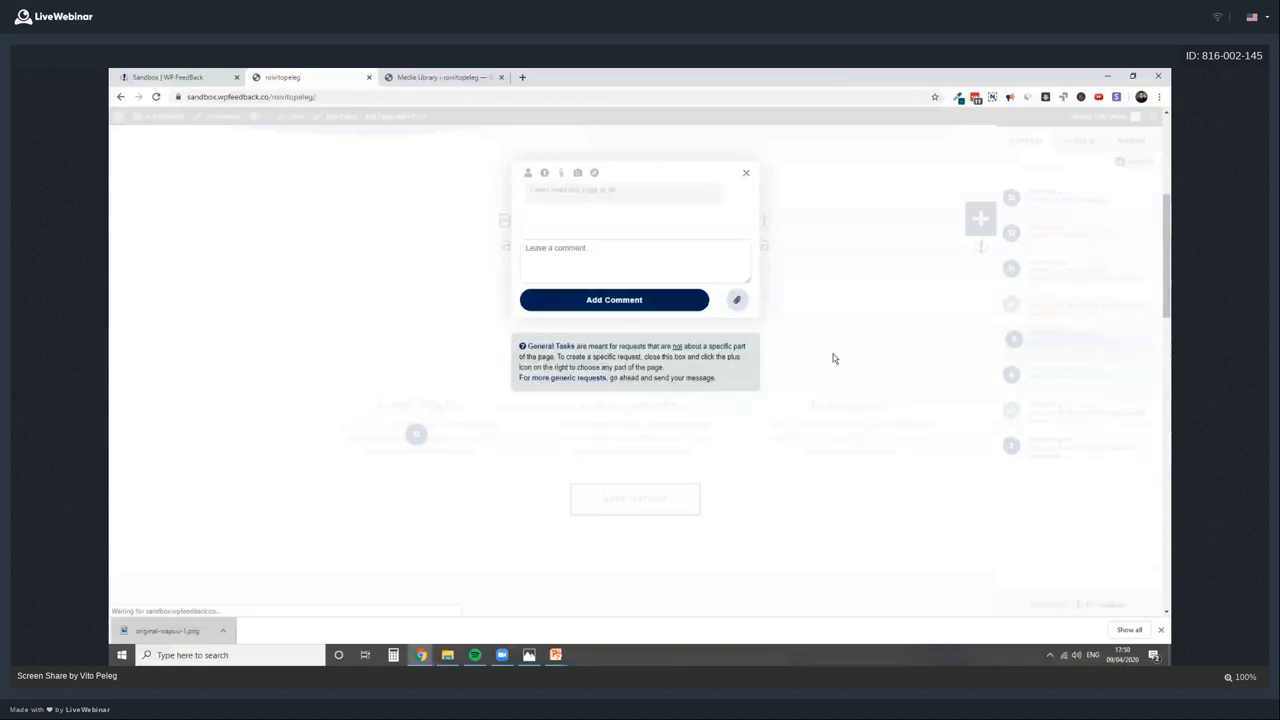
pyautogui.click(746, 176)
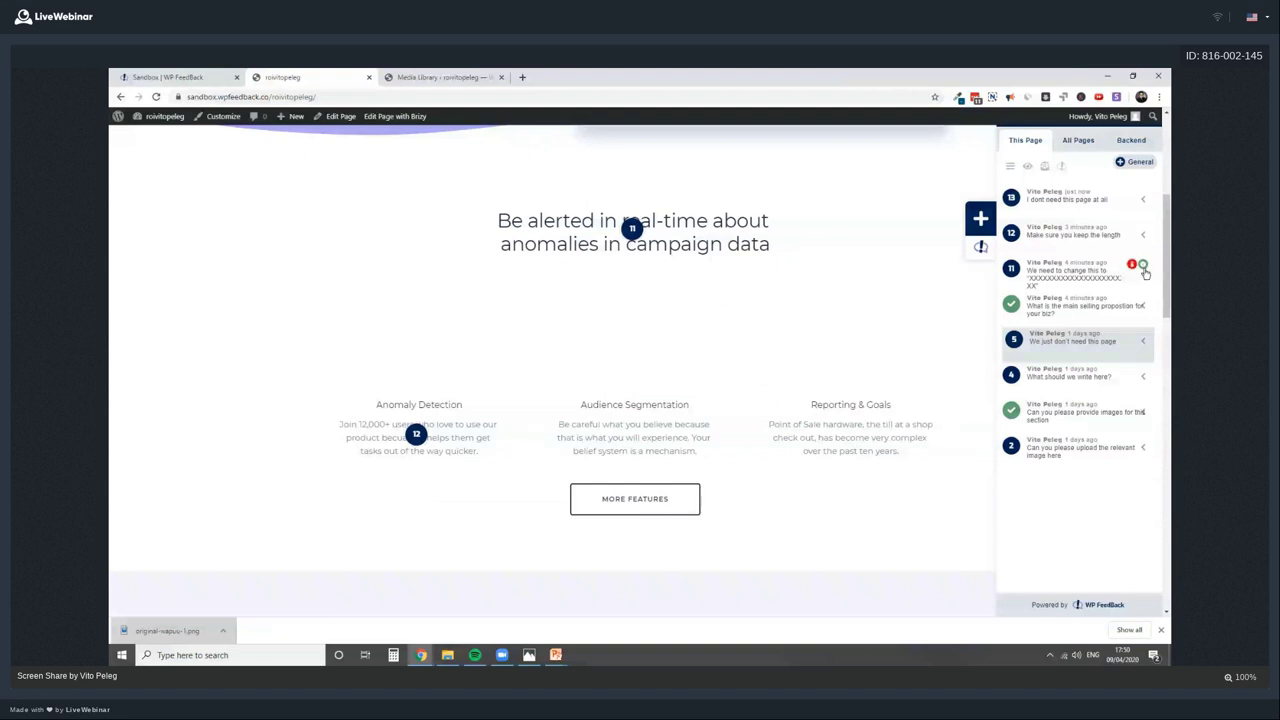
pyautogui.click(1067, 381)
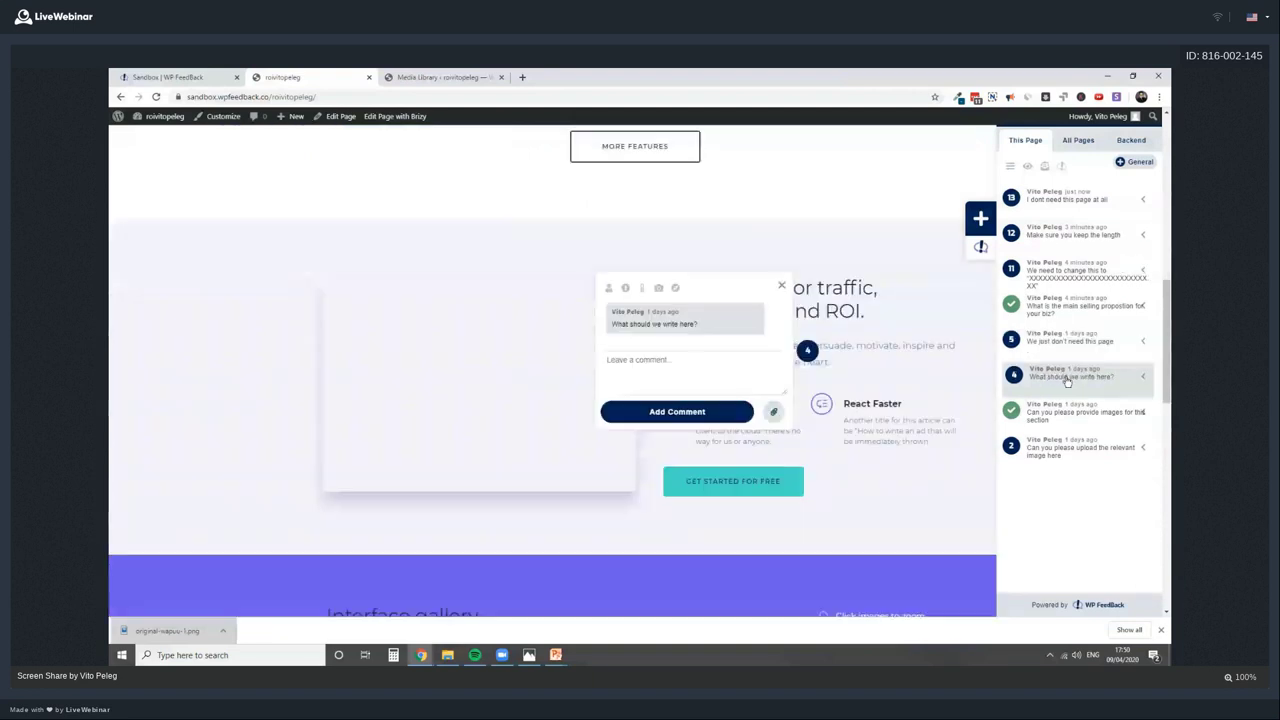
pyautogui.click(1078, 140)
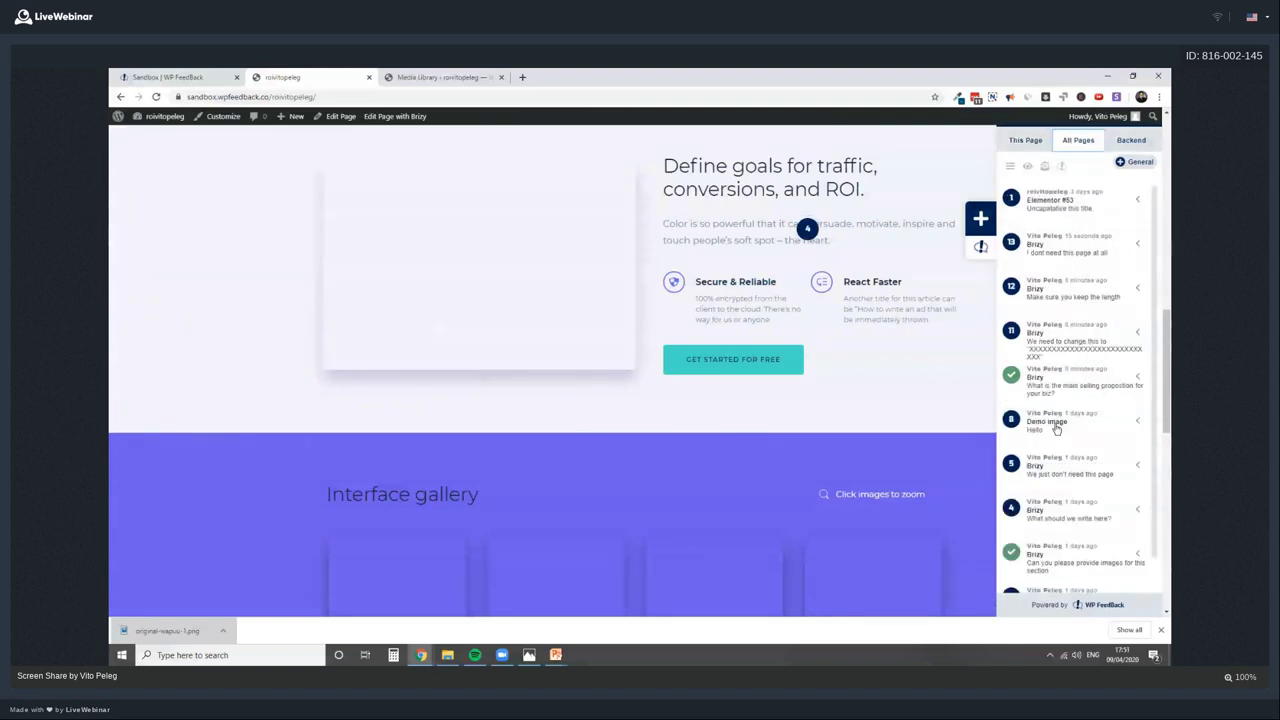
pyautogui.scroll(-2, 1090, 436)
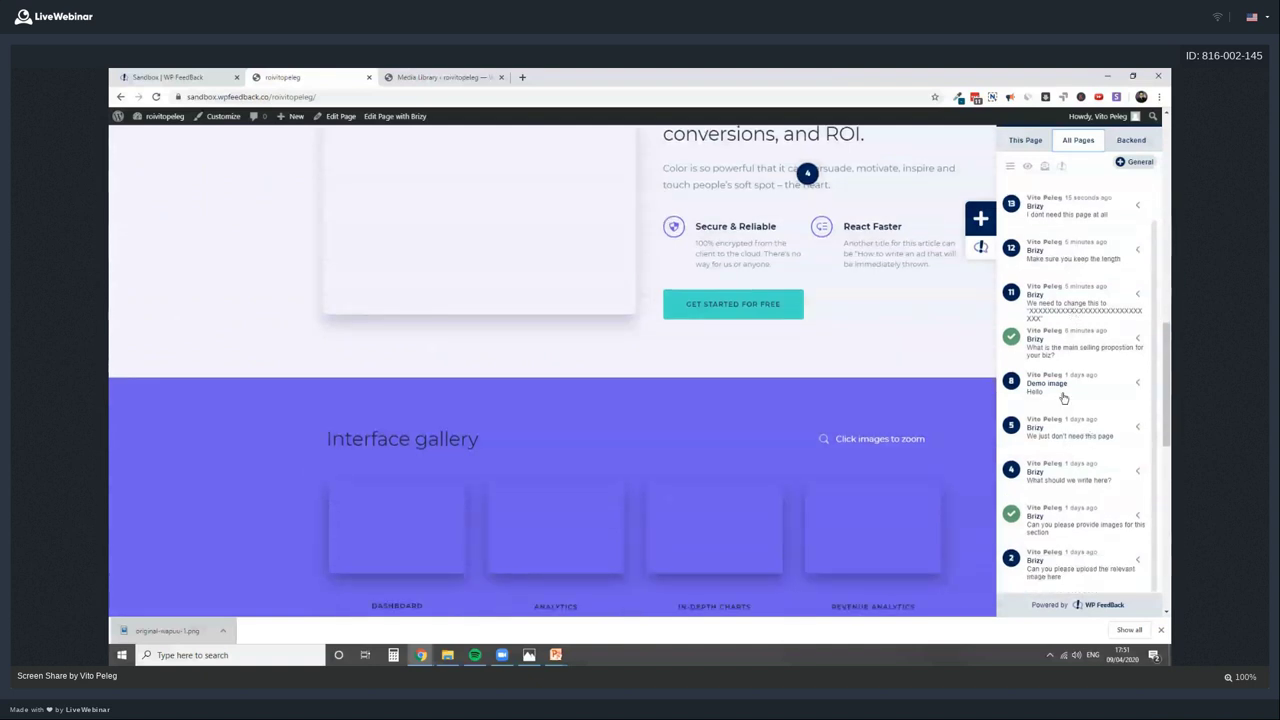
pyautogui.click(1064, 390)
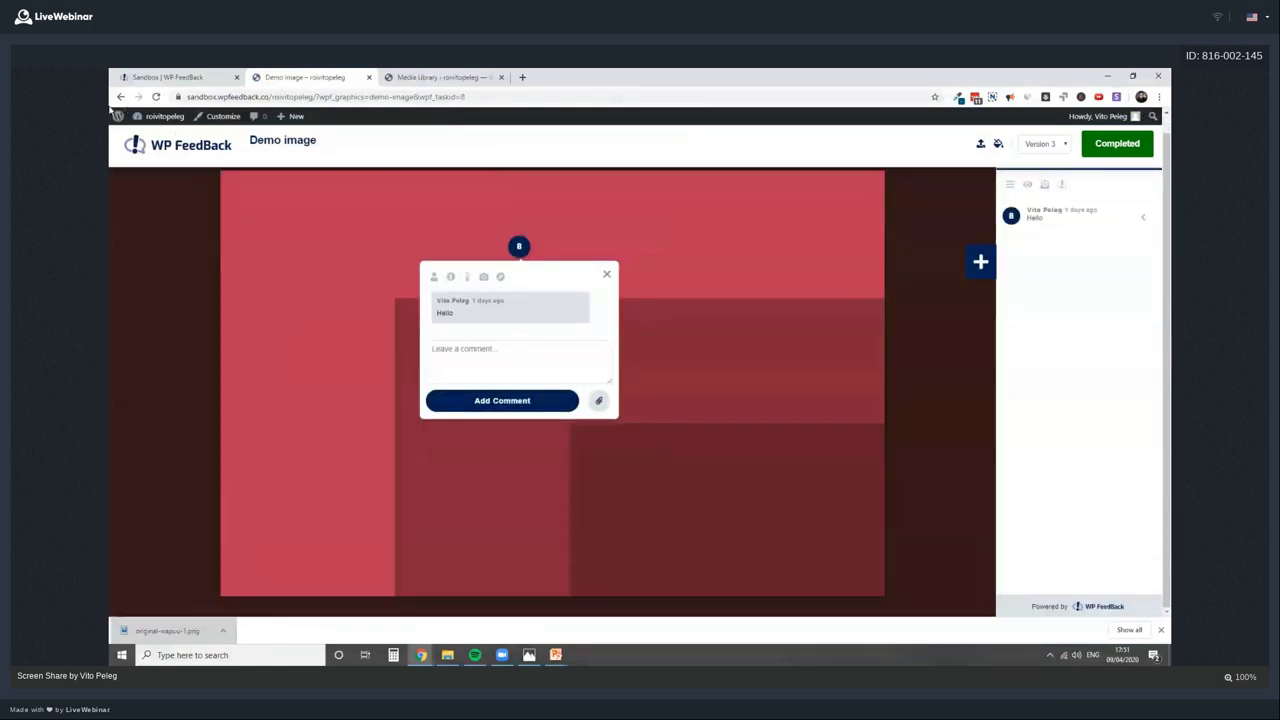
pyautogui.click(120, 97)
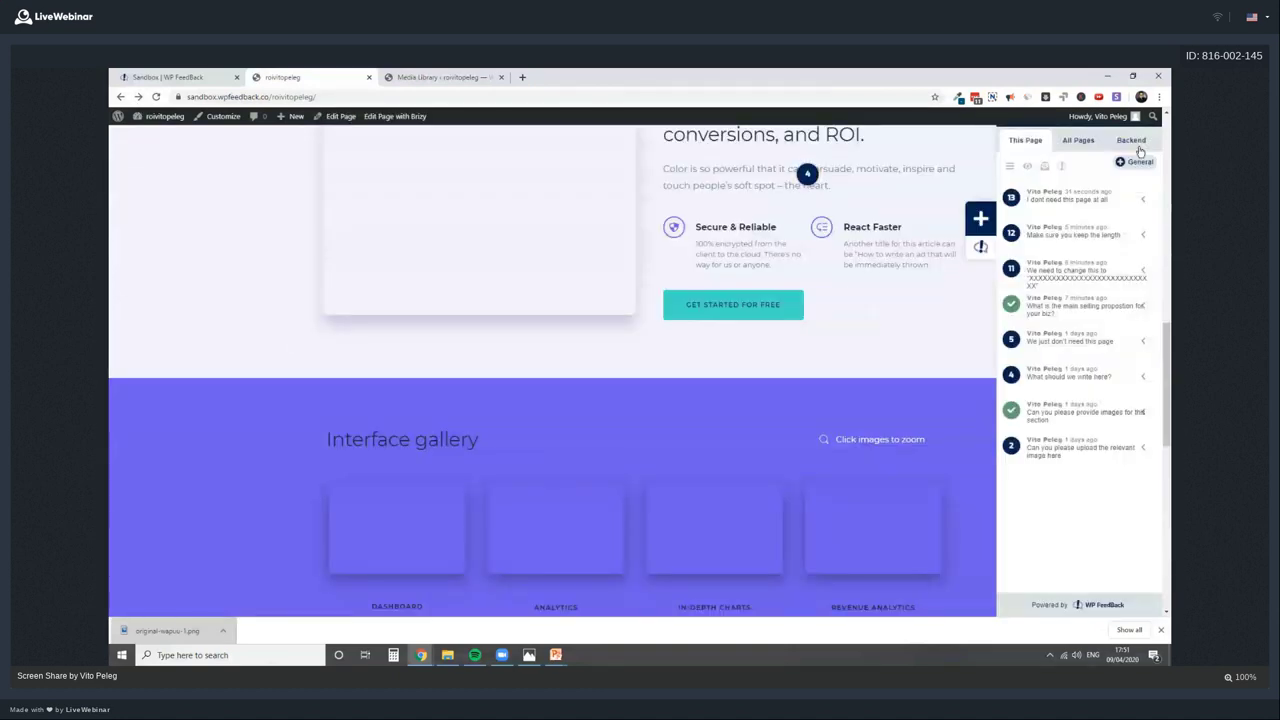
# Switch the task list to Backend tasks and filter them by status
pyautogui.click(1136, 142)
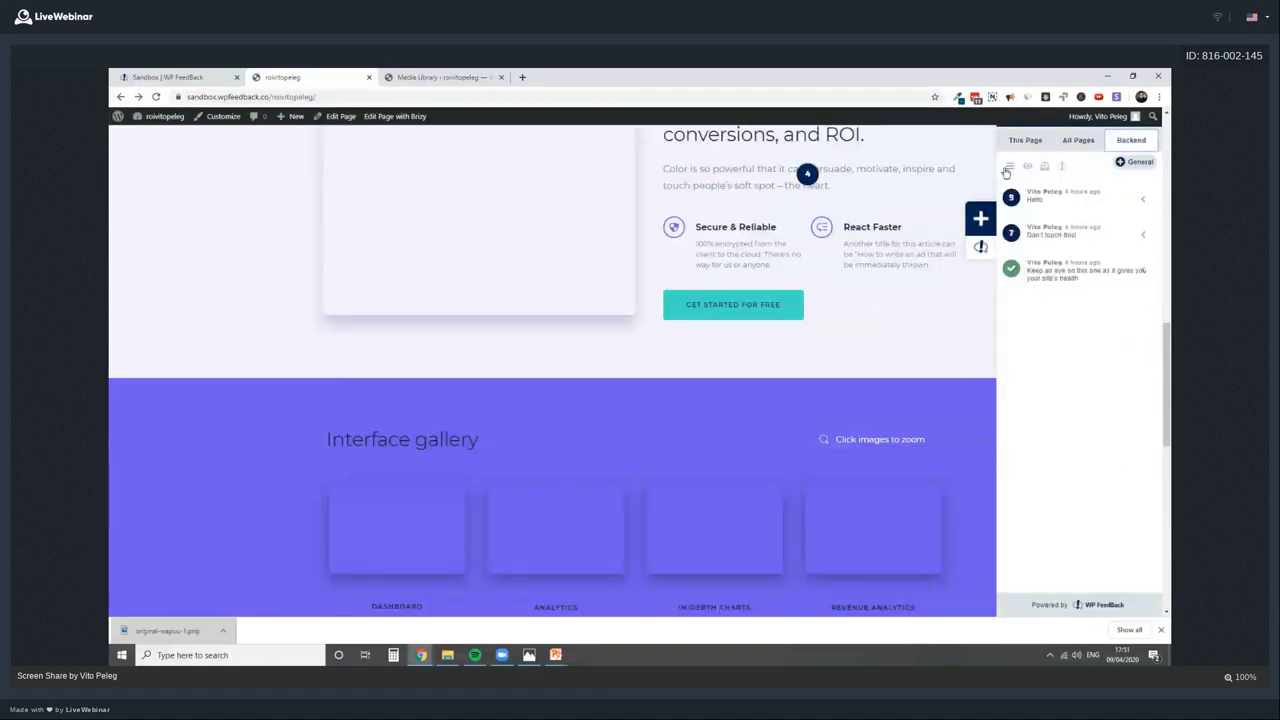
pyautogui.click(1011, 167)
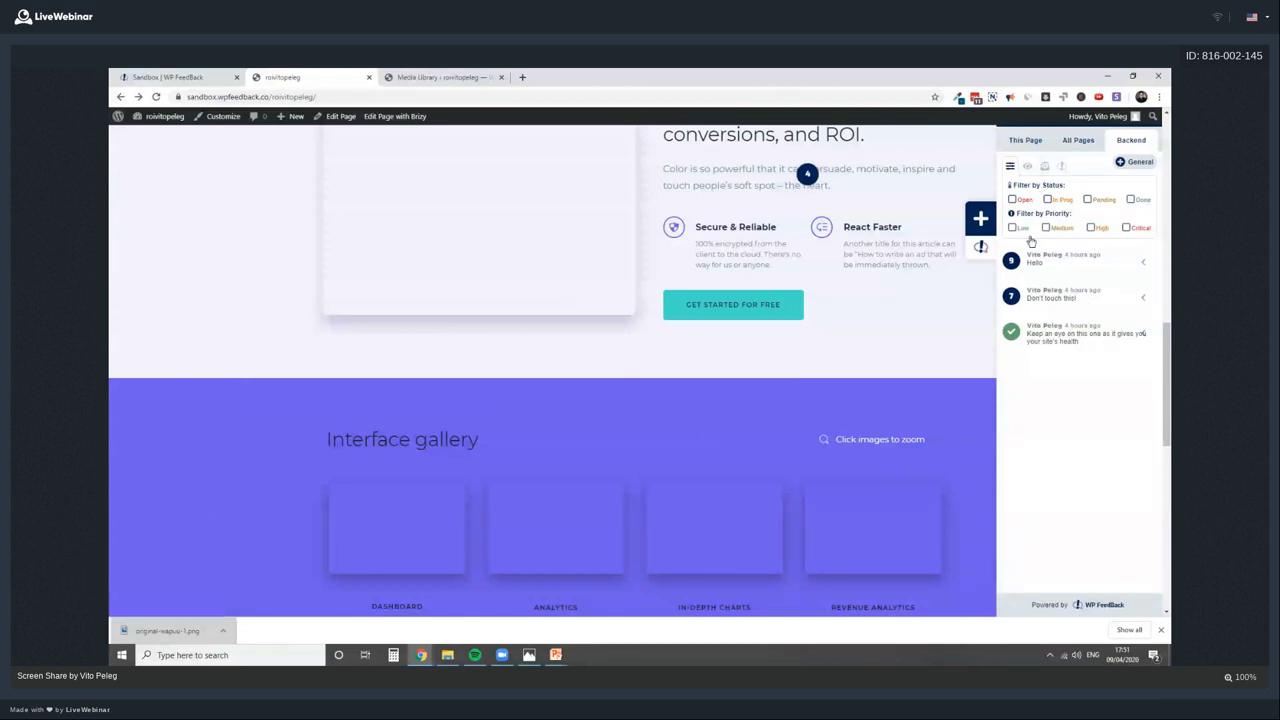
pyautogui.click(1023, 200)
pyautogui.doubleClick(1064, 200)
# Open the task visibility options and hide the task markers on the page
pyautogui.click(1027, 166)
pyautogui.scroll(4, 893, 271)
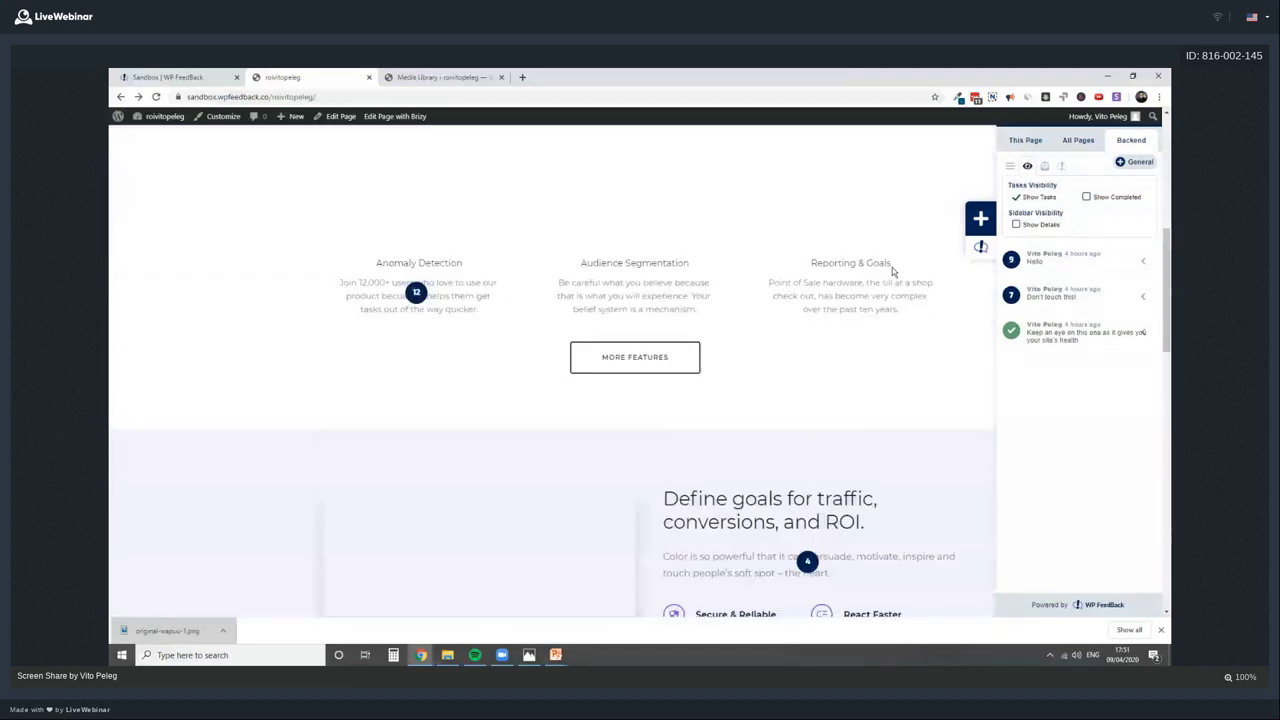
pyautogui.scroll(-1, 381, 213)
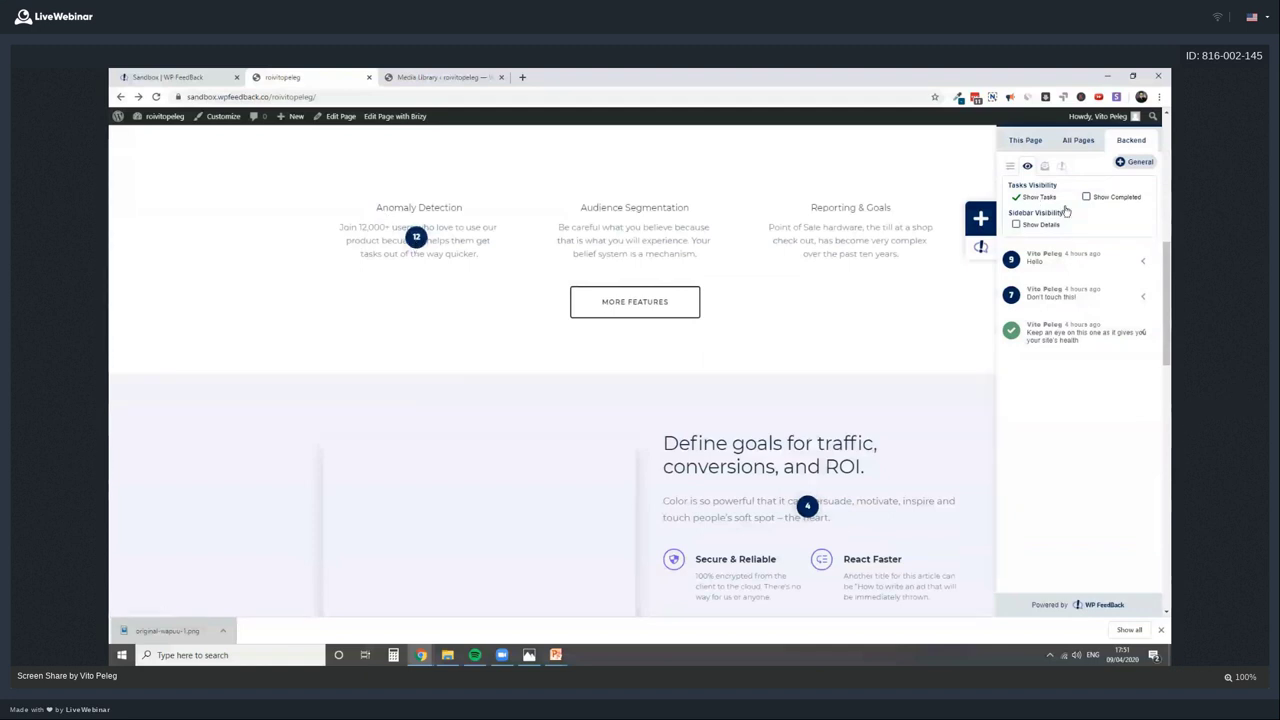
pyautogui.click(1033, 199)
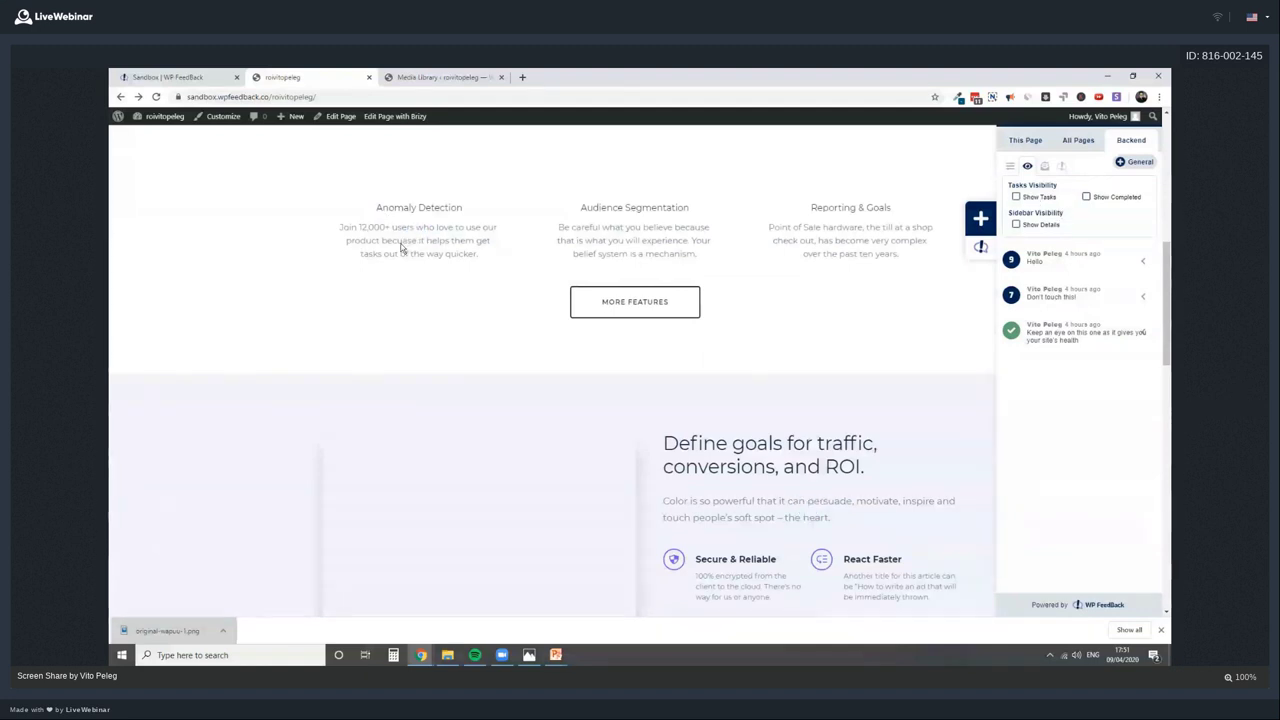
pyautogui.click(992, 248)
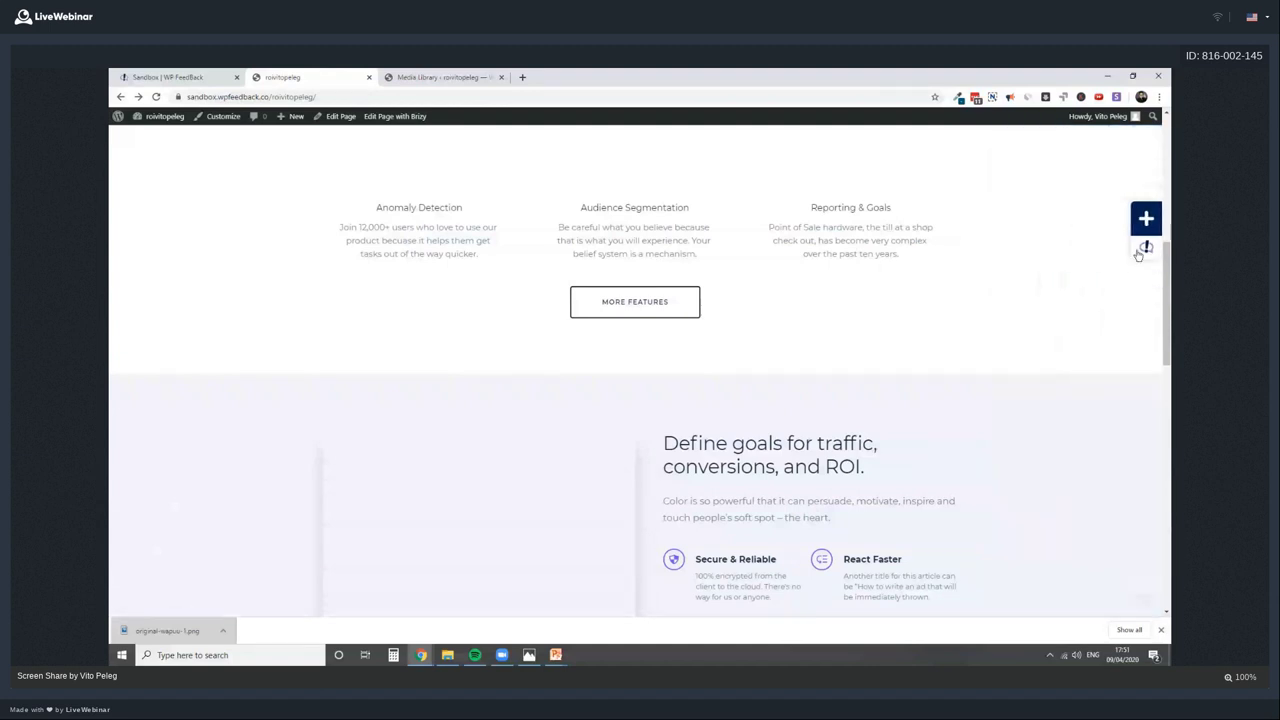
pyautogui.click(1140, 252)
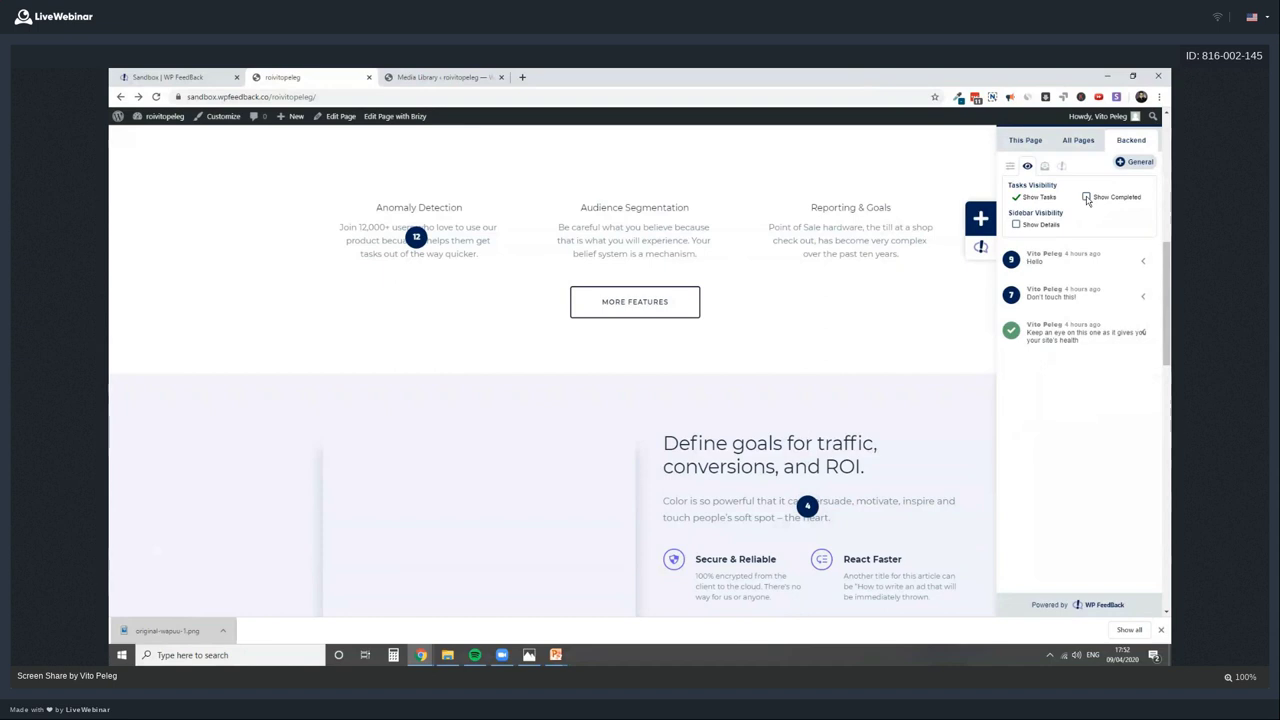
# Toggle Show Completed on and off, tick Show Details, and bring up Send Reports
pyautogui.scroll(2, 836, 285)
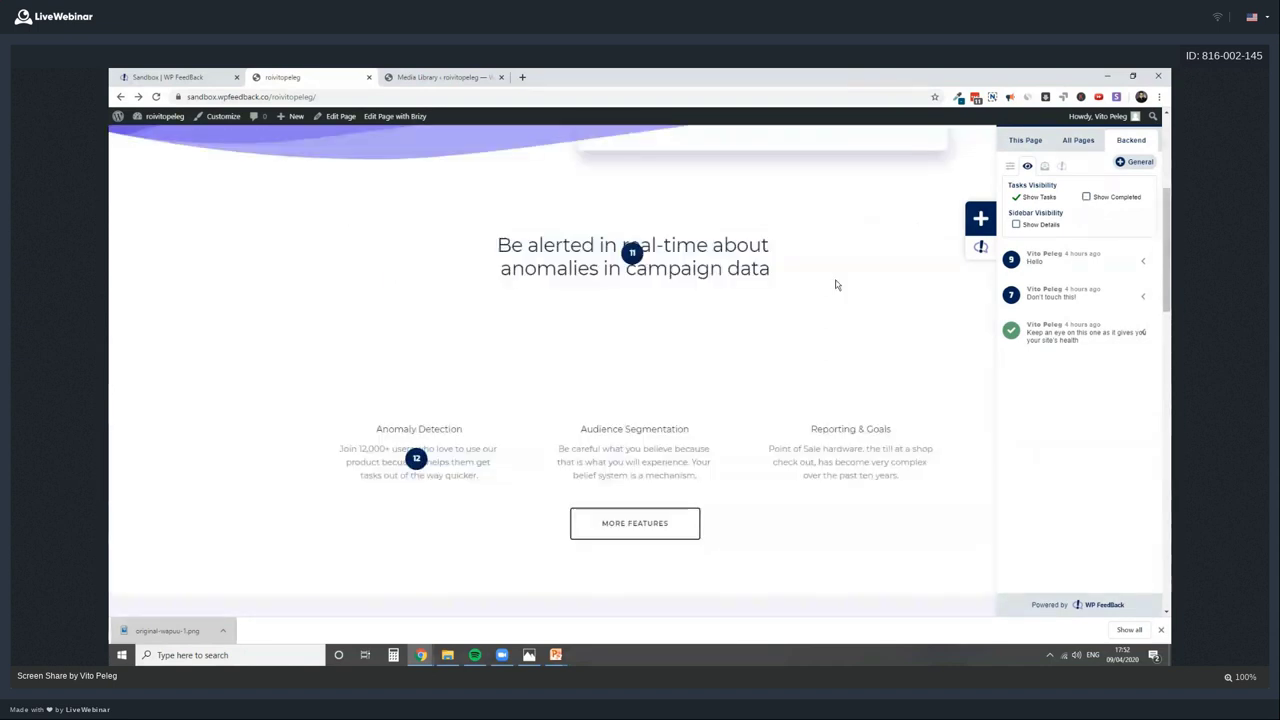
pyautogui.scroll(3, 837, 283)
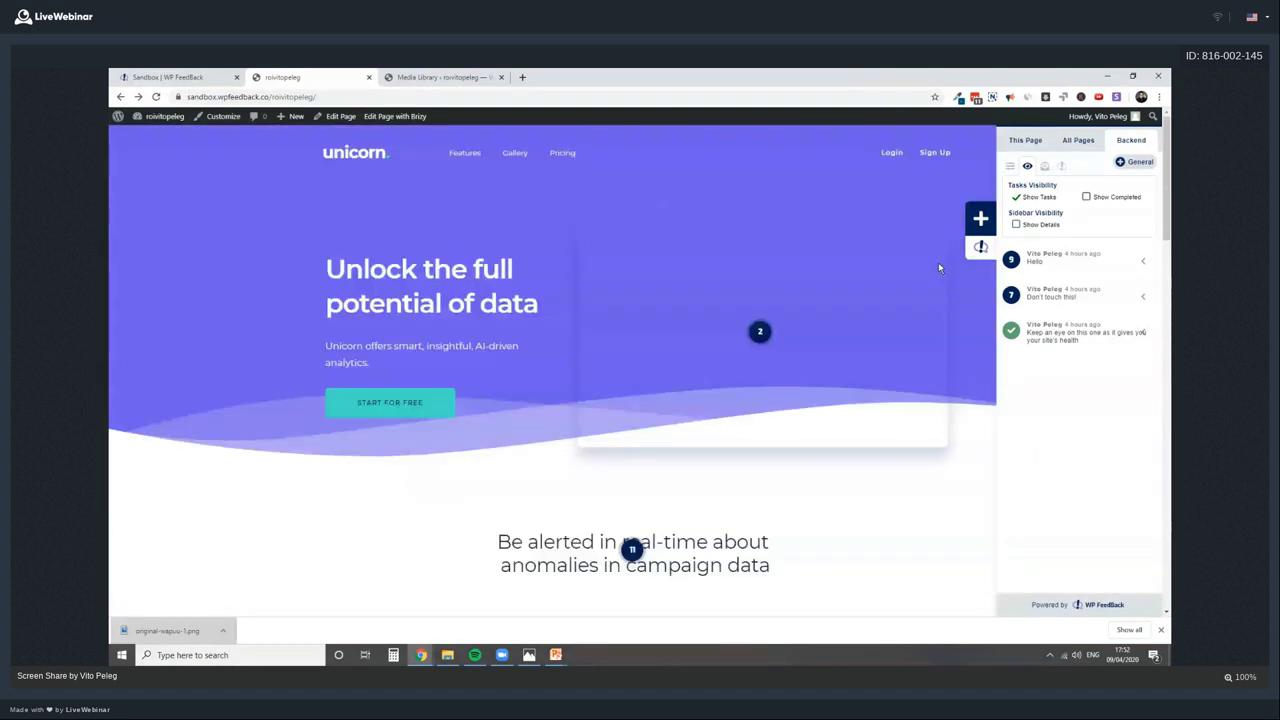
pyautogui.click(1104, 207)
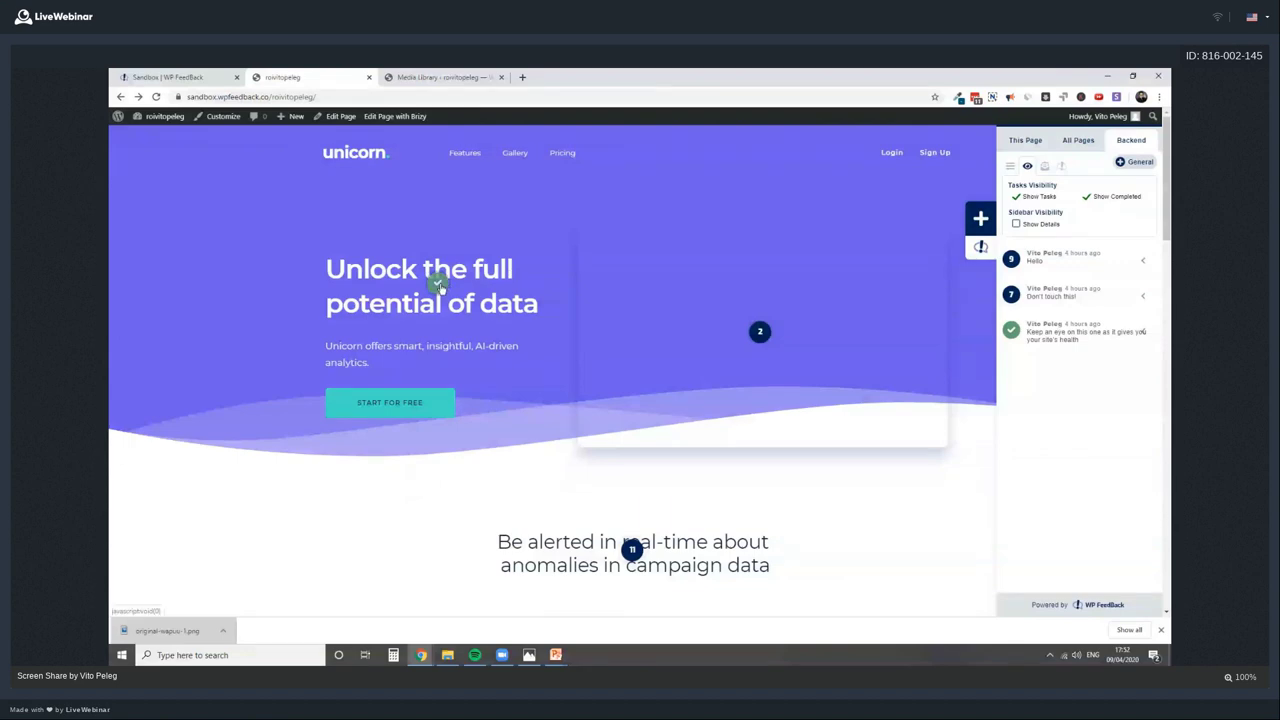
pyautogui.click(1105, 201)
pyautogui.scroll(-5, 830, 320)
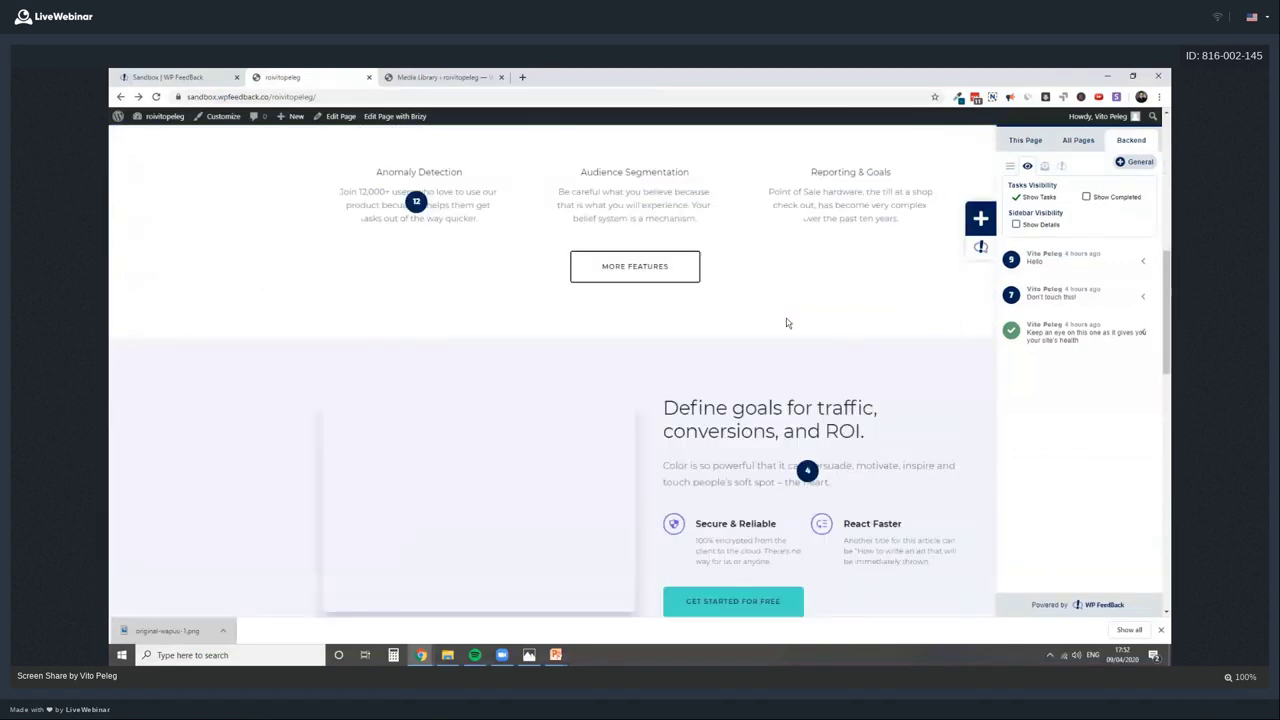
pyautogui.scroll(3, 786, 323)
pyautogui.scroll(3, 786, 323)
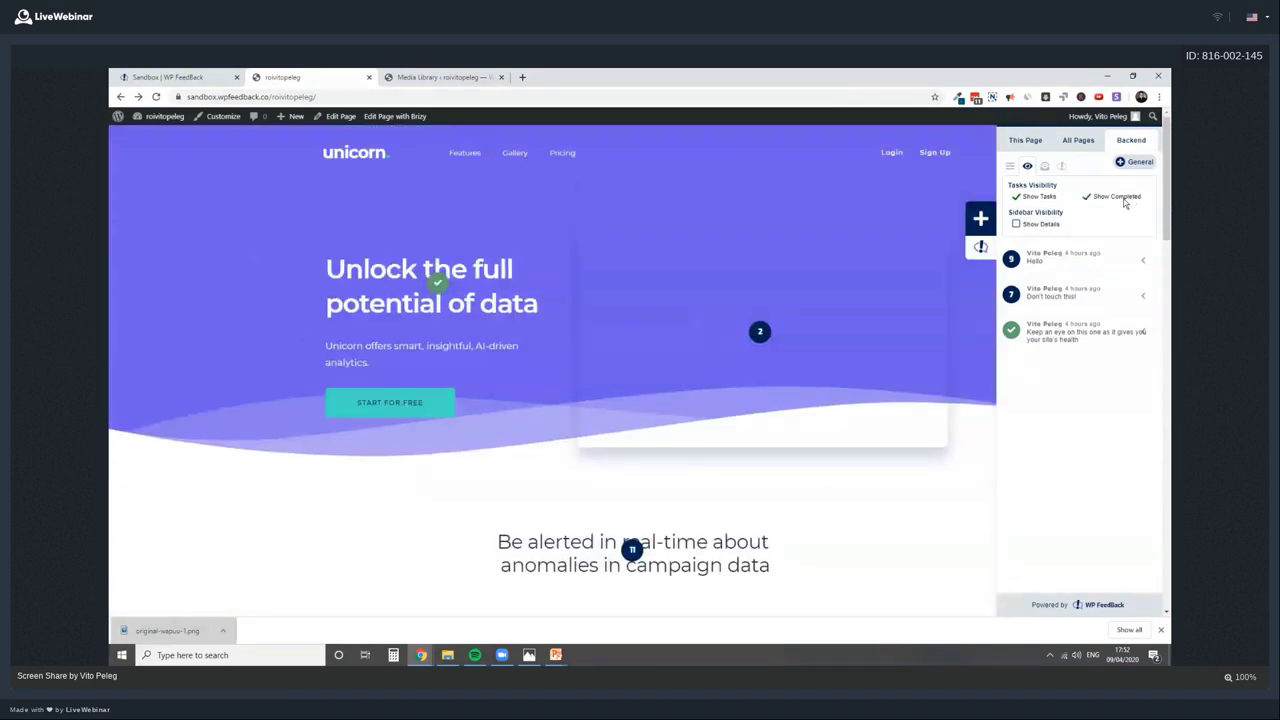
pyautogui.click(1120, 197)
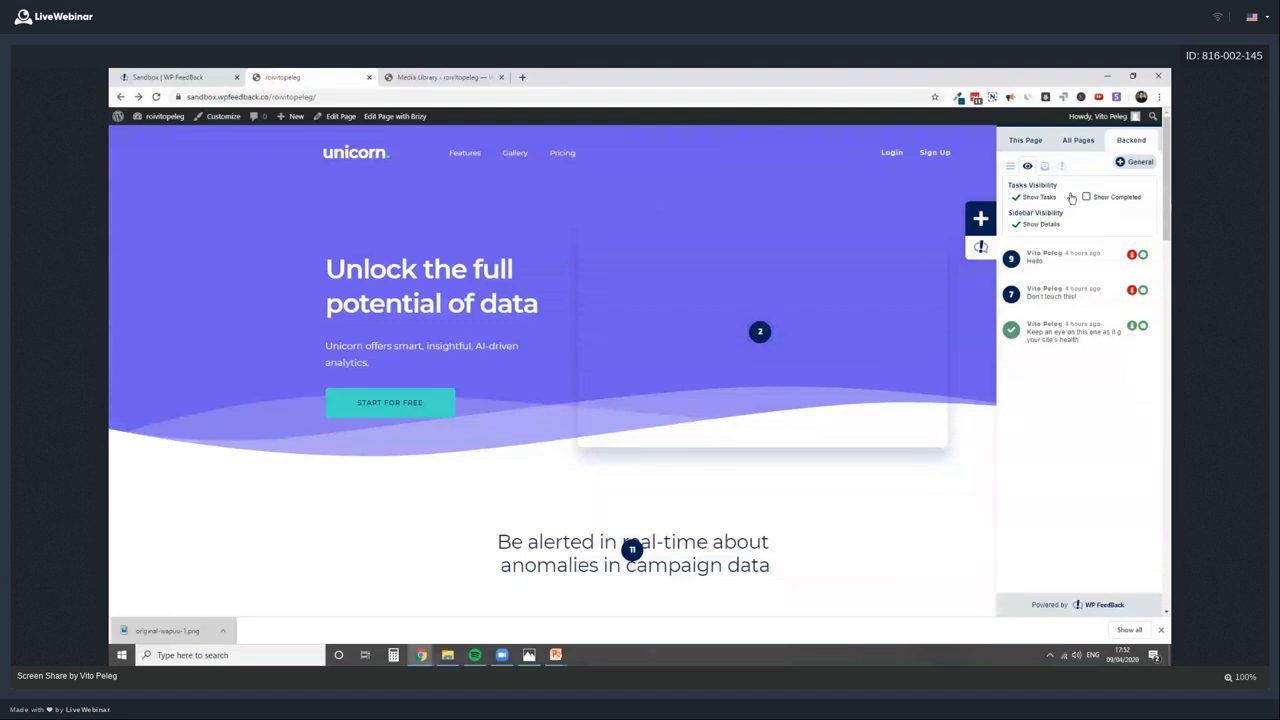
pyautogui.click(1044, 166)
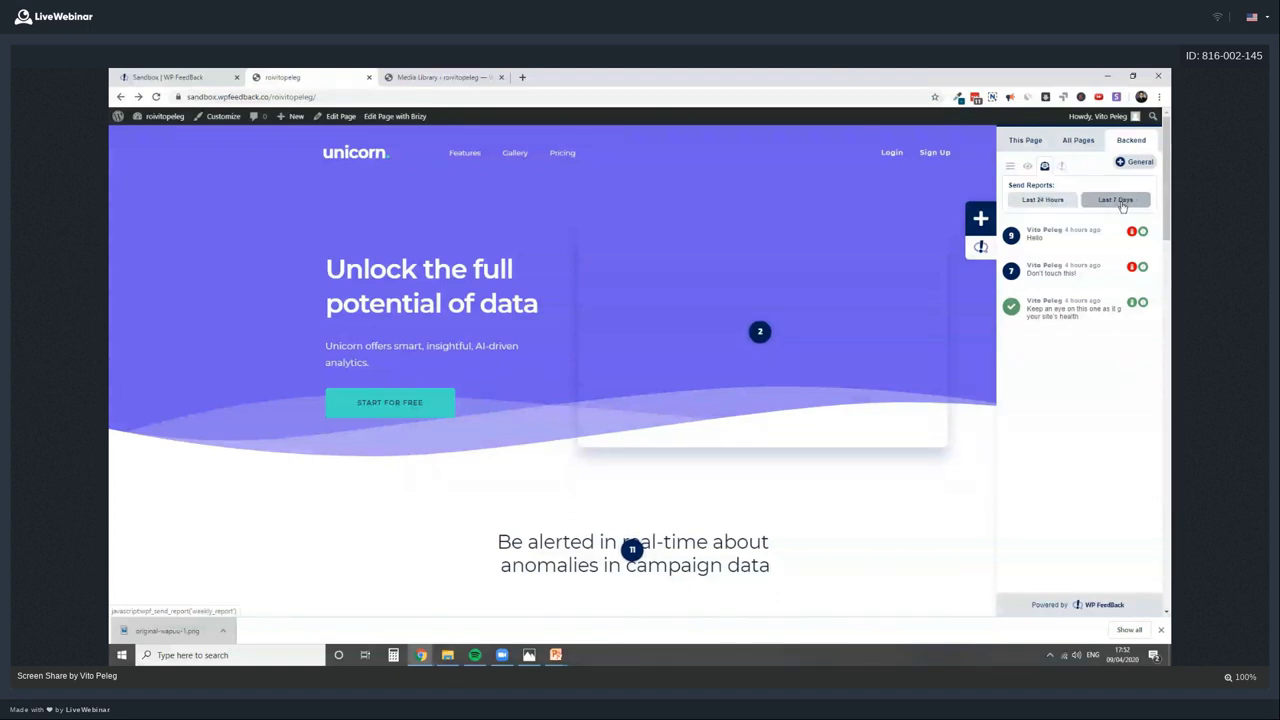
# Open task 2's thread and unassign, then reassign, the client user
pyautogui.click(762, 331)
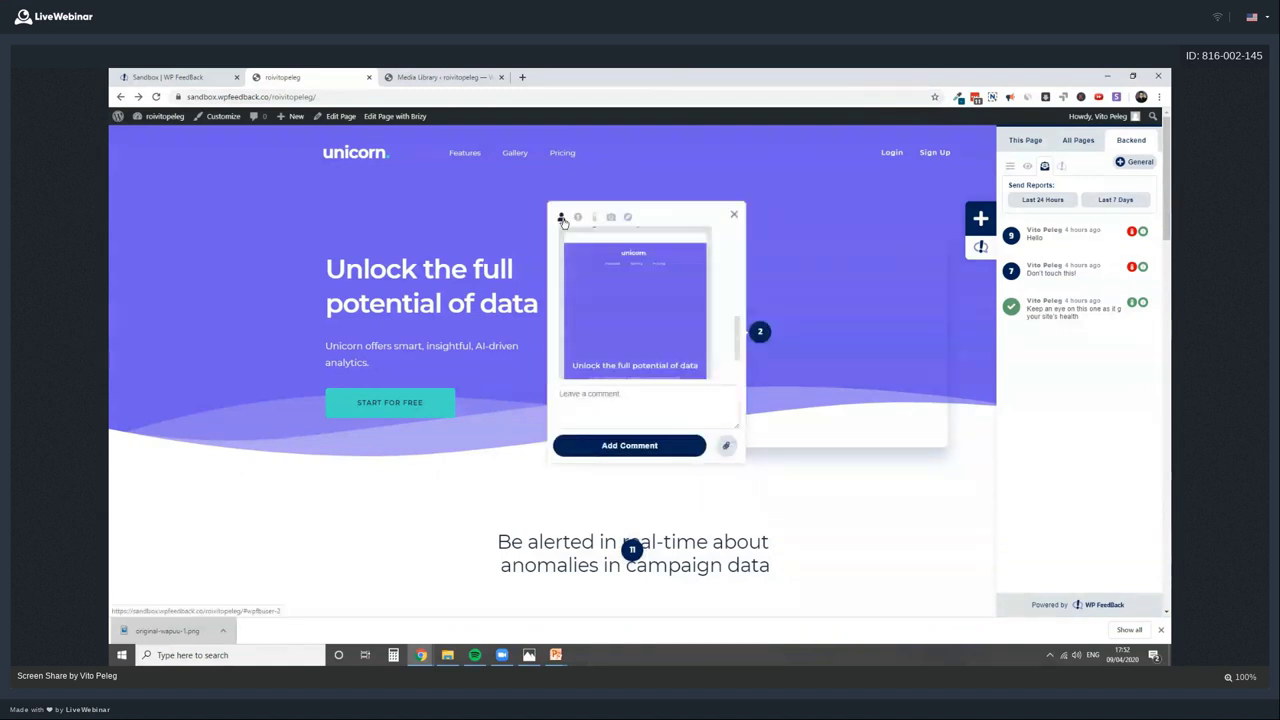
pyautogui.click(562, 218)
pyautogui.click(583, 249)
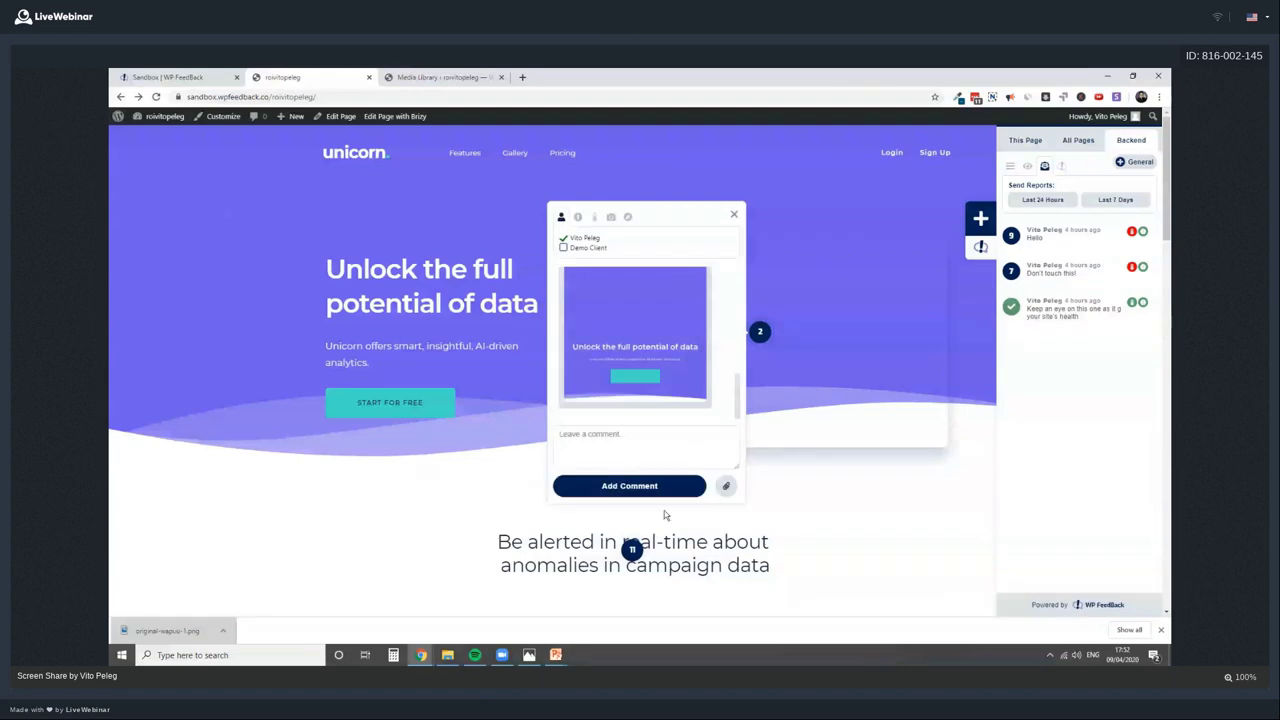
pyautogui.click(585, 250)
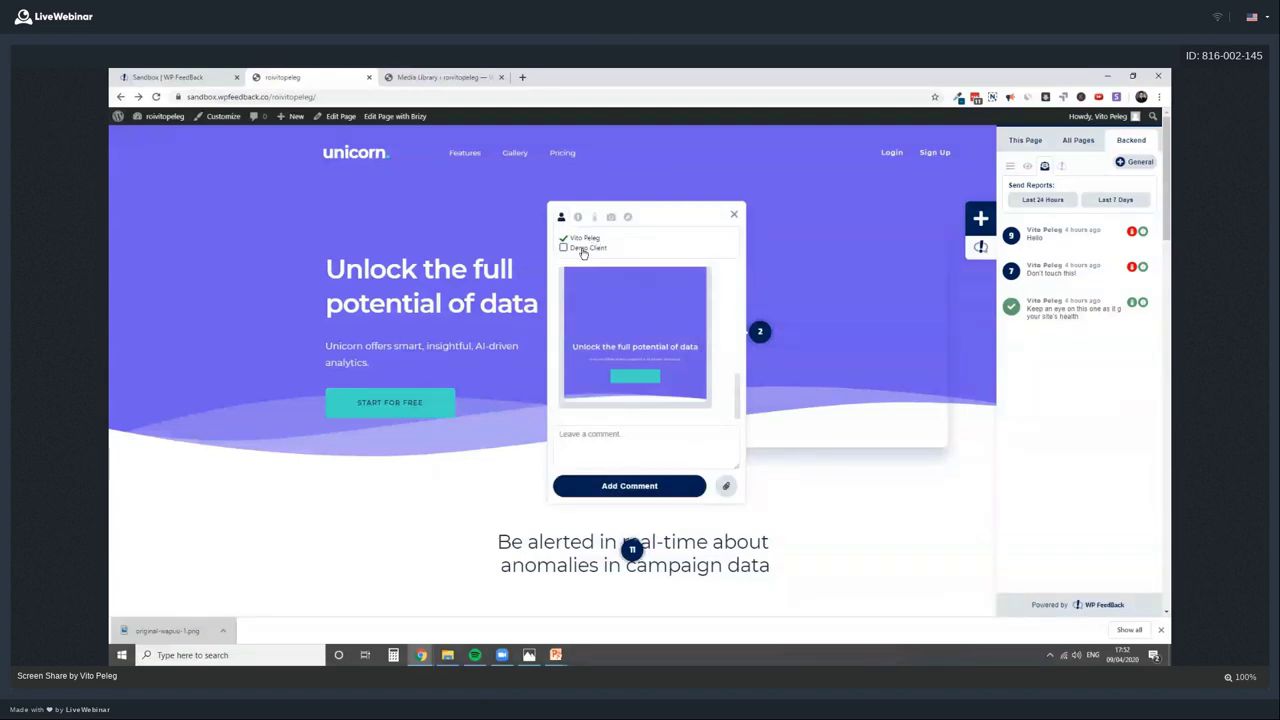
# Send the last 7 days report, check task 2's priority and status, then close it
pyautogui.click(1115, 199)
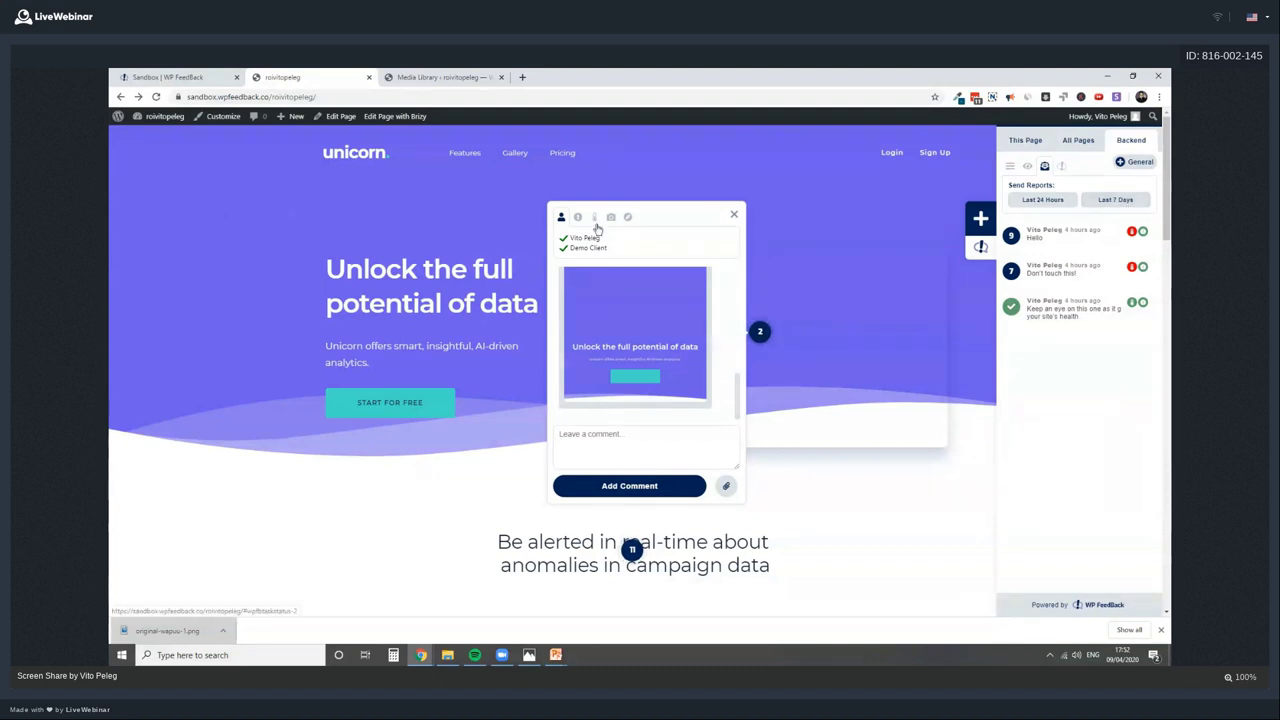
pyautogui.click(578, 217)
pyautogui.click(594, 218)
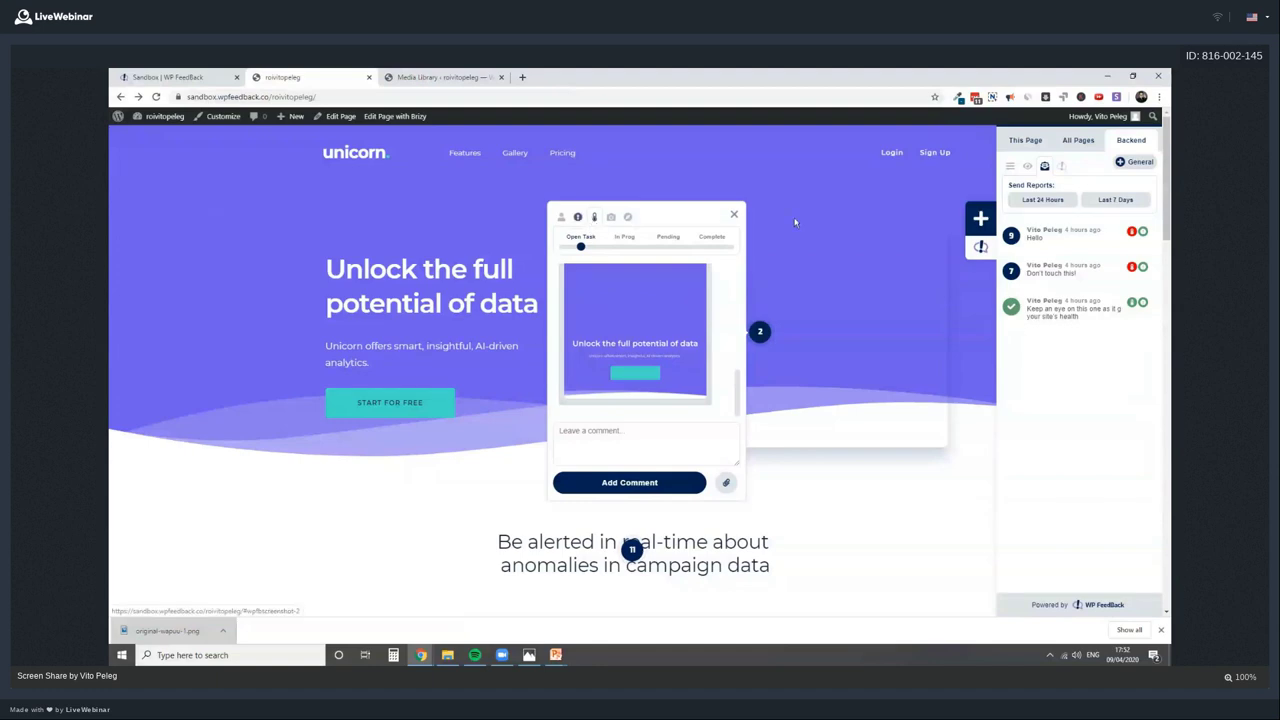
pyautogui.click(734, 215)
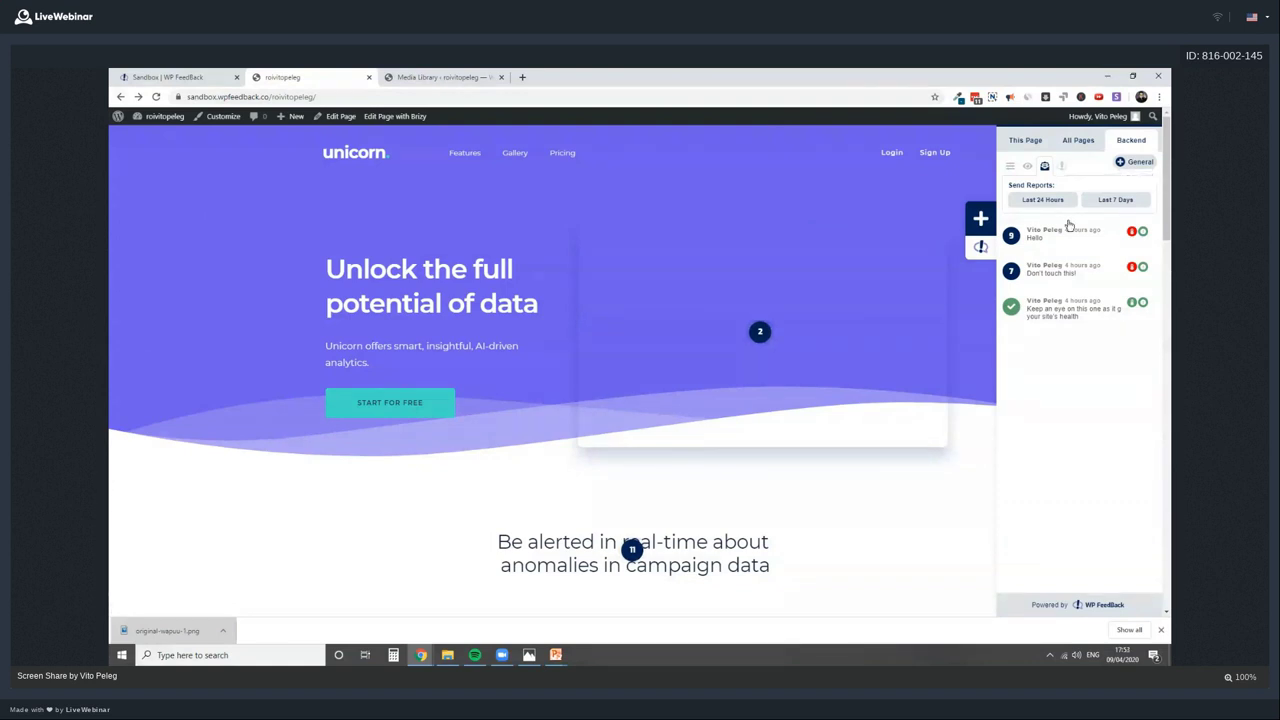
# Go to the admin Dashboard and view pin 9's feedback thread twice
pyautogui.click(160, 116)
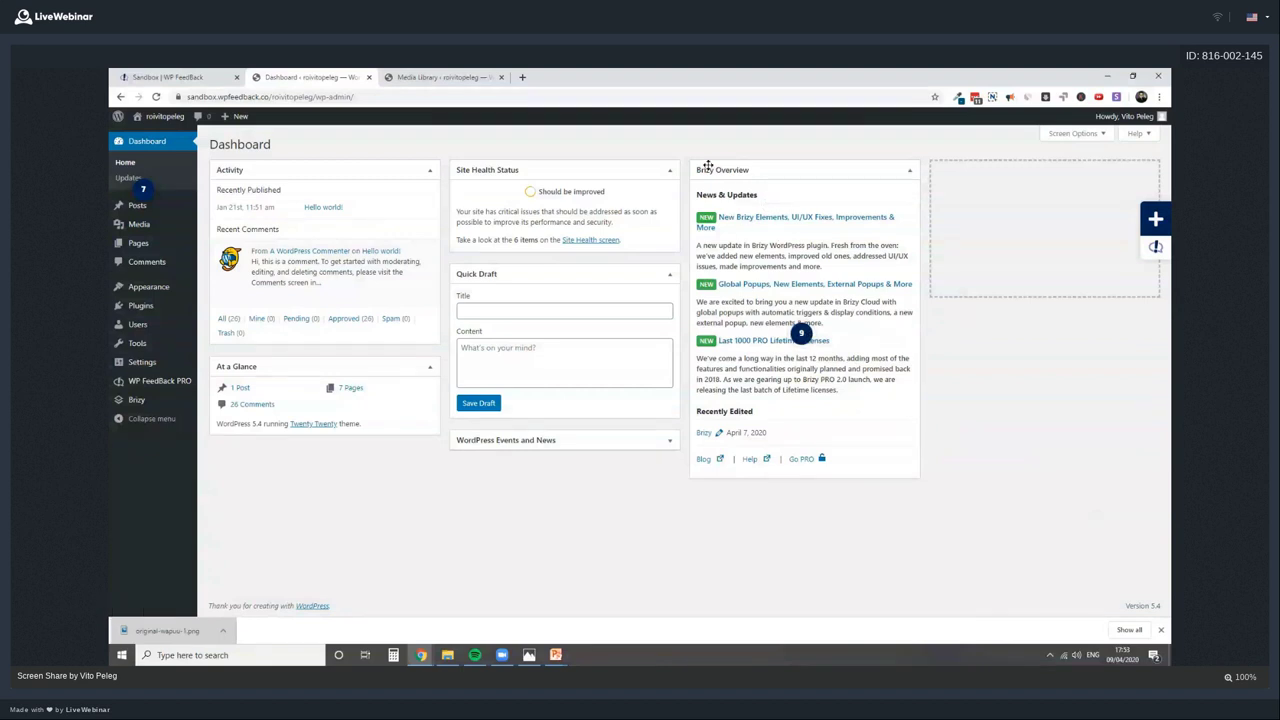
pyautogui.click(801, 334)
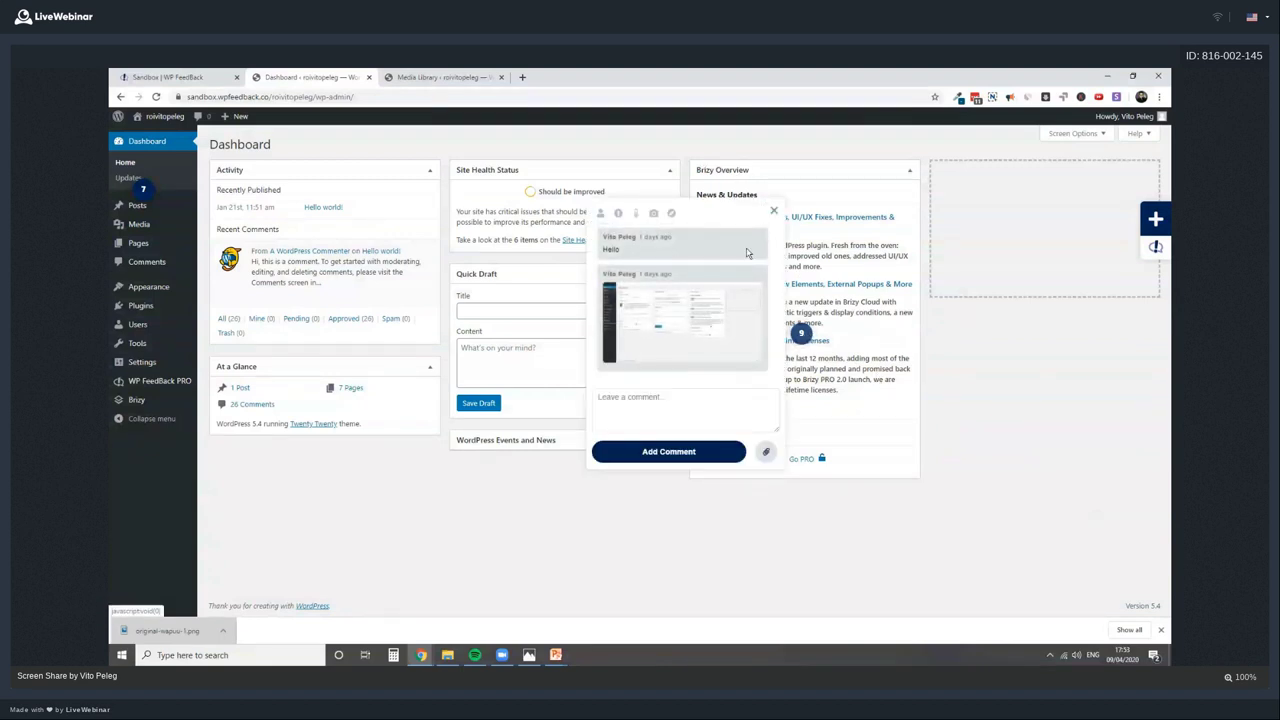
pyautogui.click(774, 211)
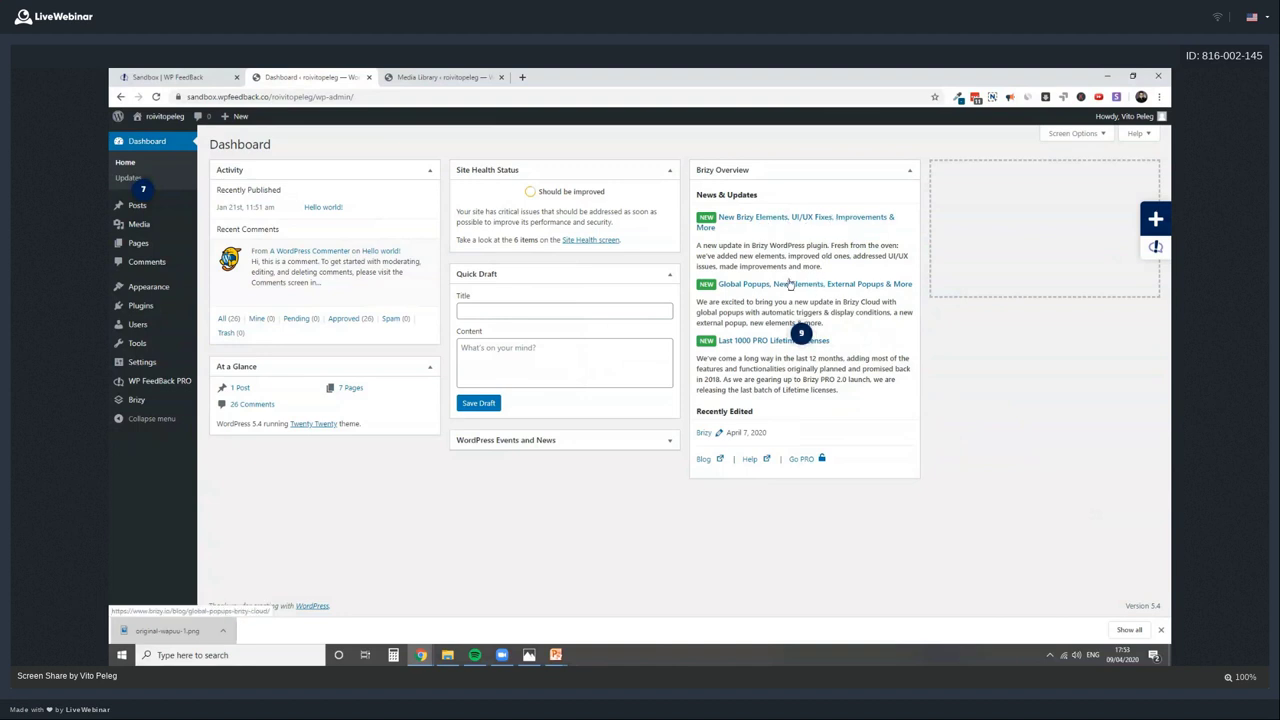
pyautogui.click(801, 333)
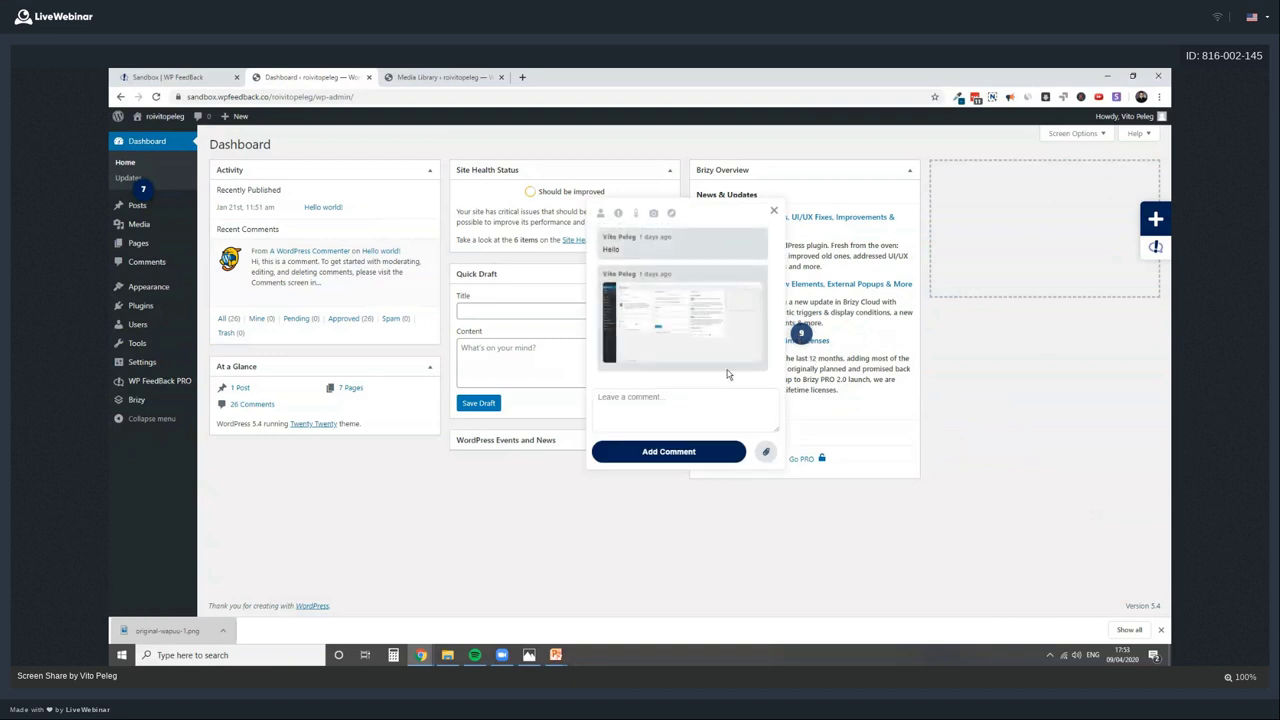
pyautogui.click(773, 211)
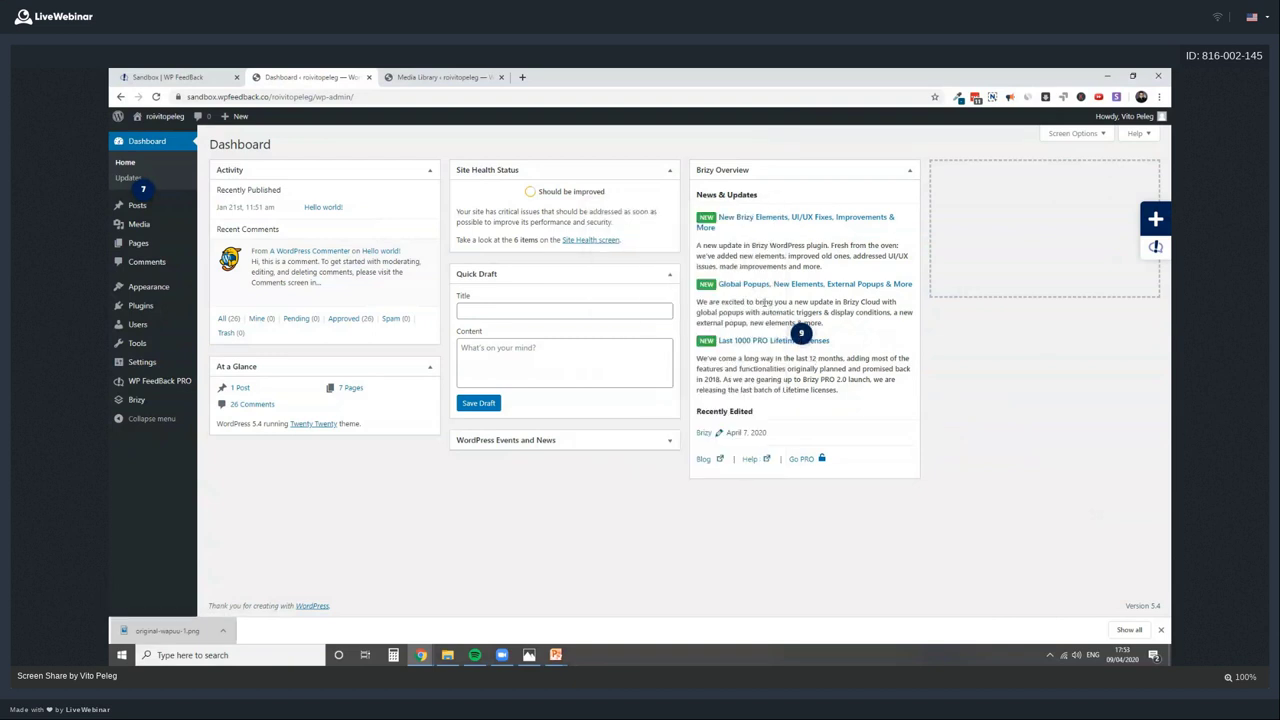
# View pin 7's 'Don't touch this!' thread, then close it
pyautogui.moveTo(139, 224)
pyautogui.click(145, 192)
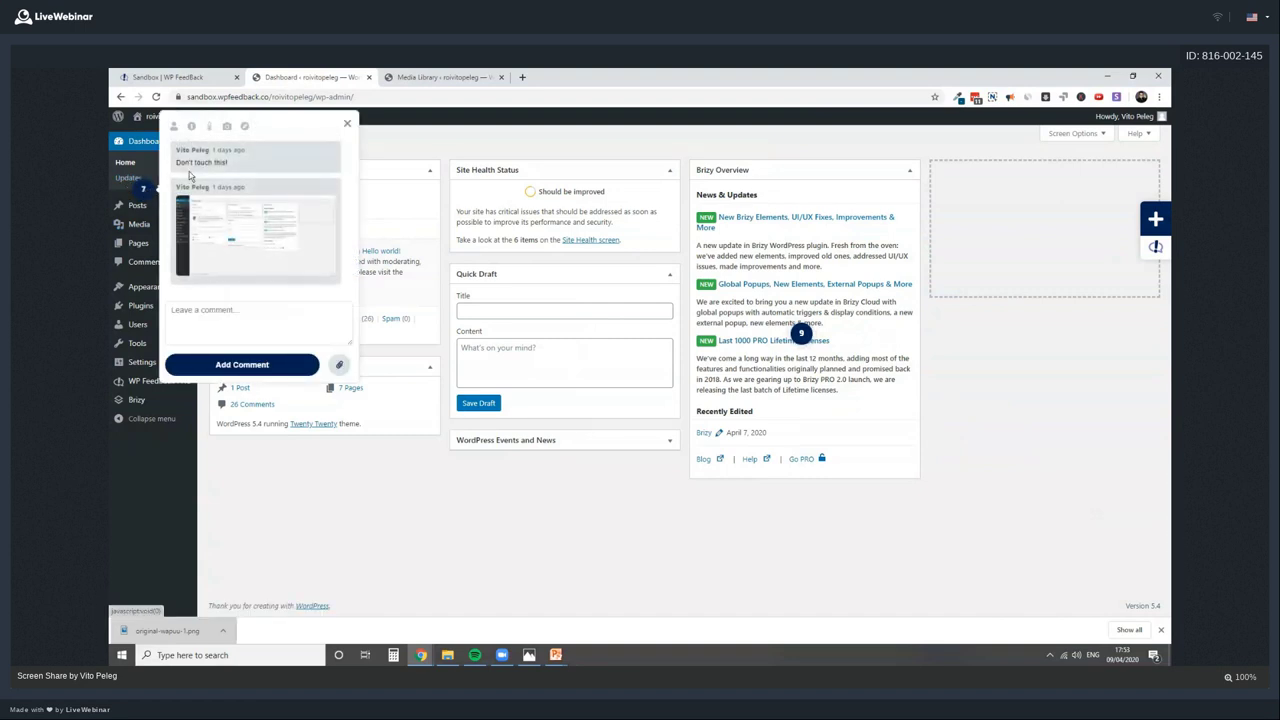
pyautogui.moveTo(184, 162); pyautogui.dragTo(228, 162)
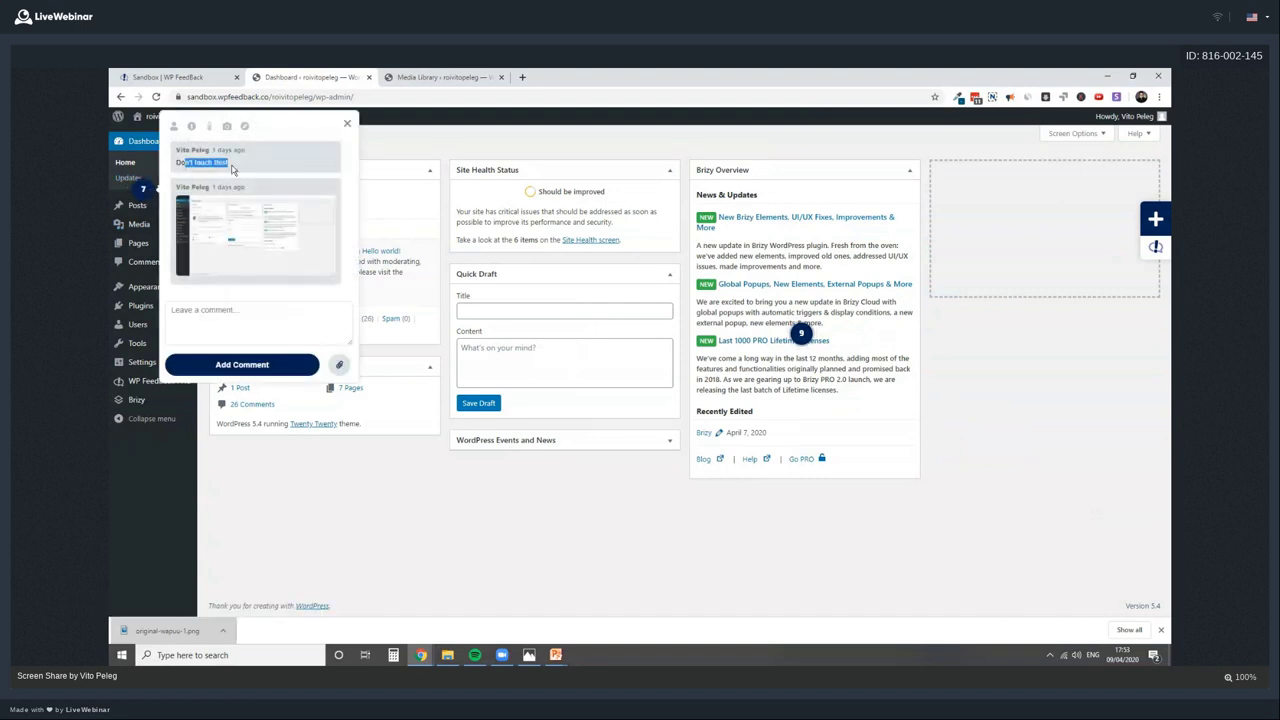
pyautogui.click(144, 196)
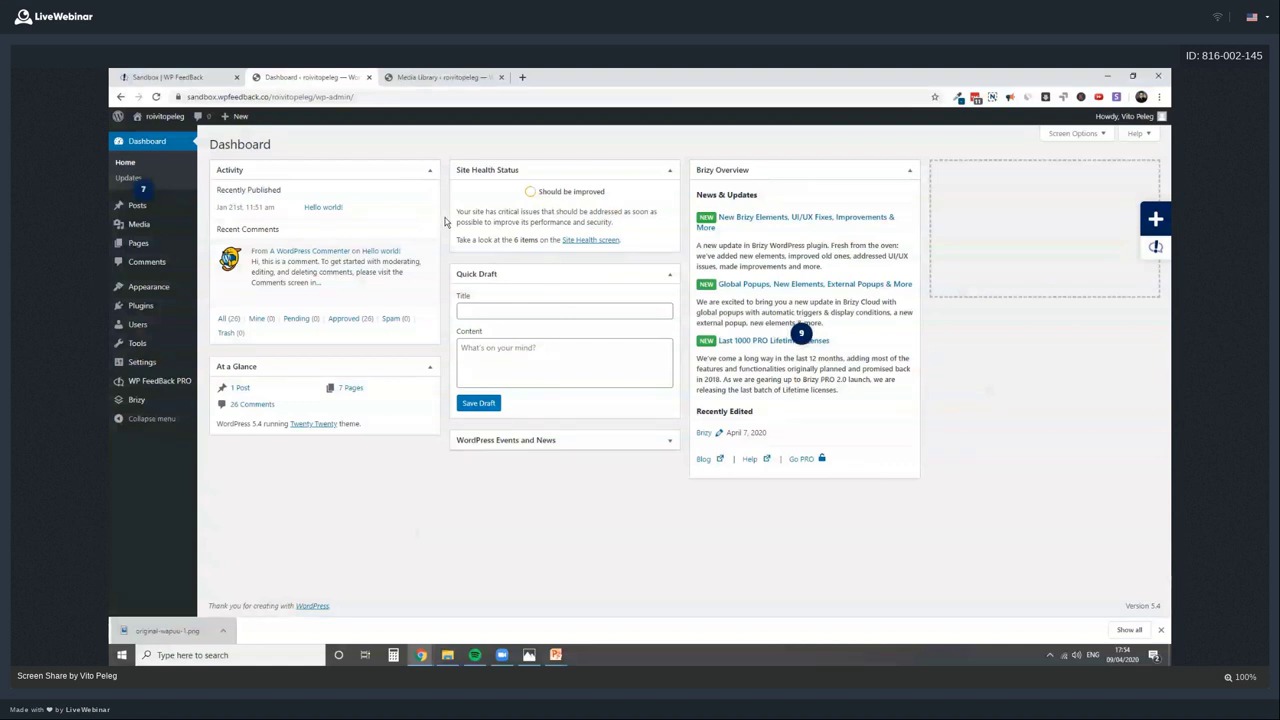
# Post the reply 'I told you not to touch this!' on pin 7's thread
pyautogui.click(143, 190)
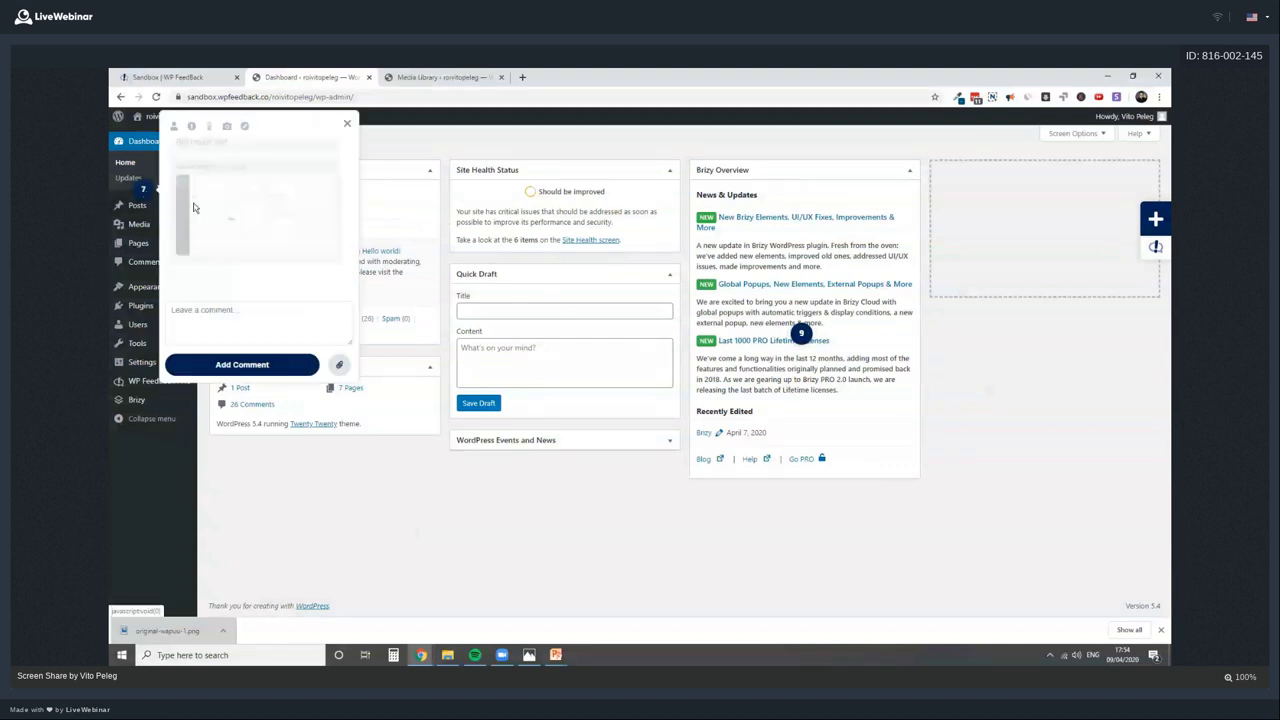
pyautogui.click(268, 318)
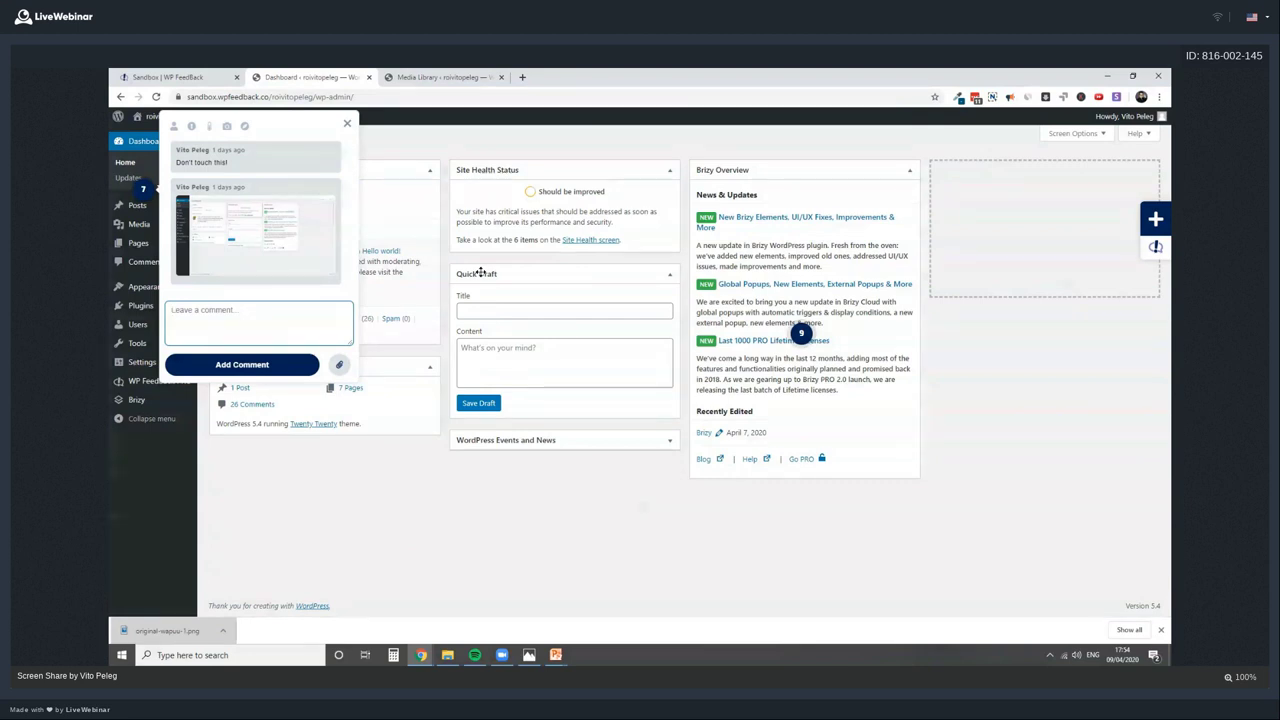
pyautogui.write('I told you not to touch this!')
pyautogui.press('Return')
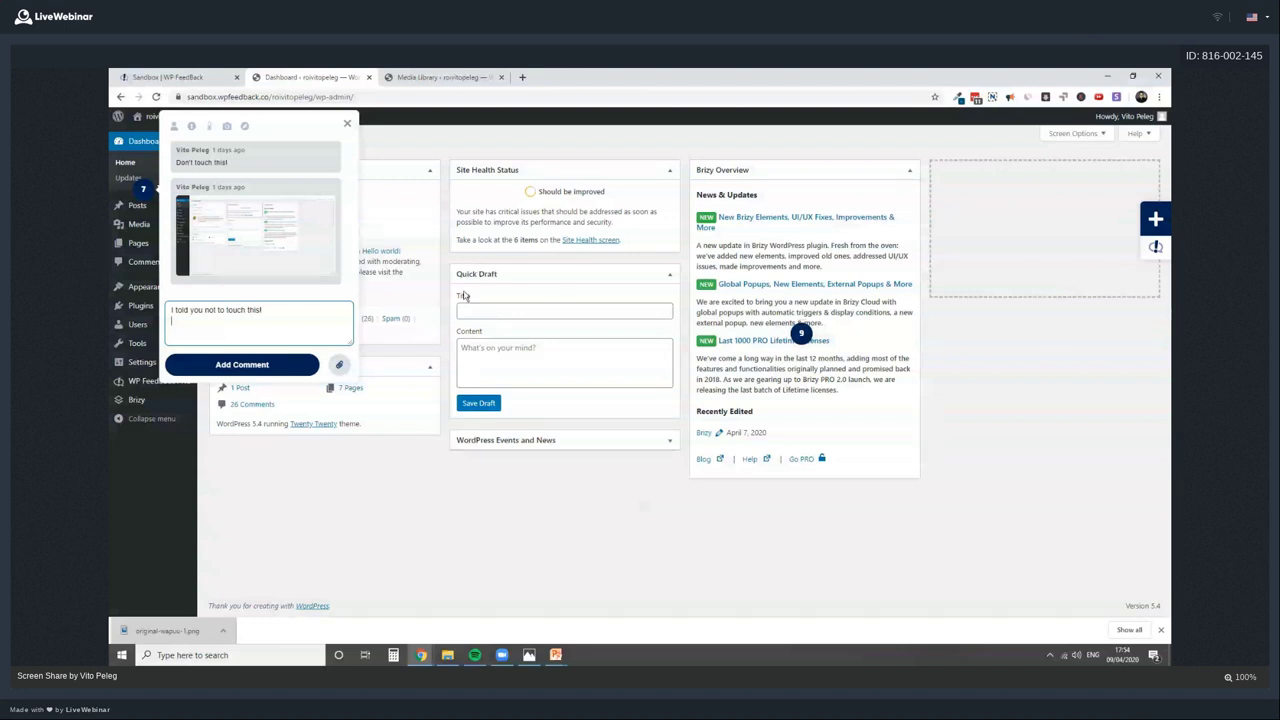
pyautogui.press('Return')
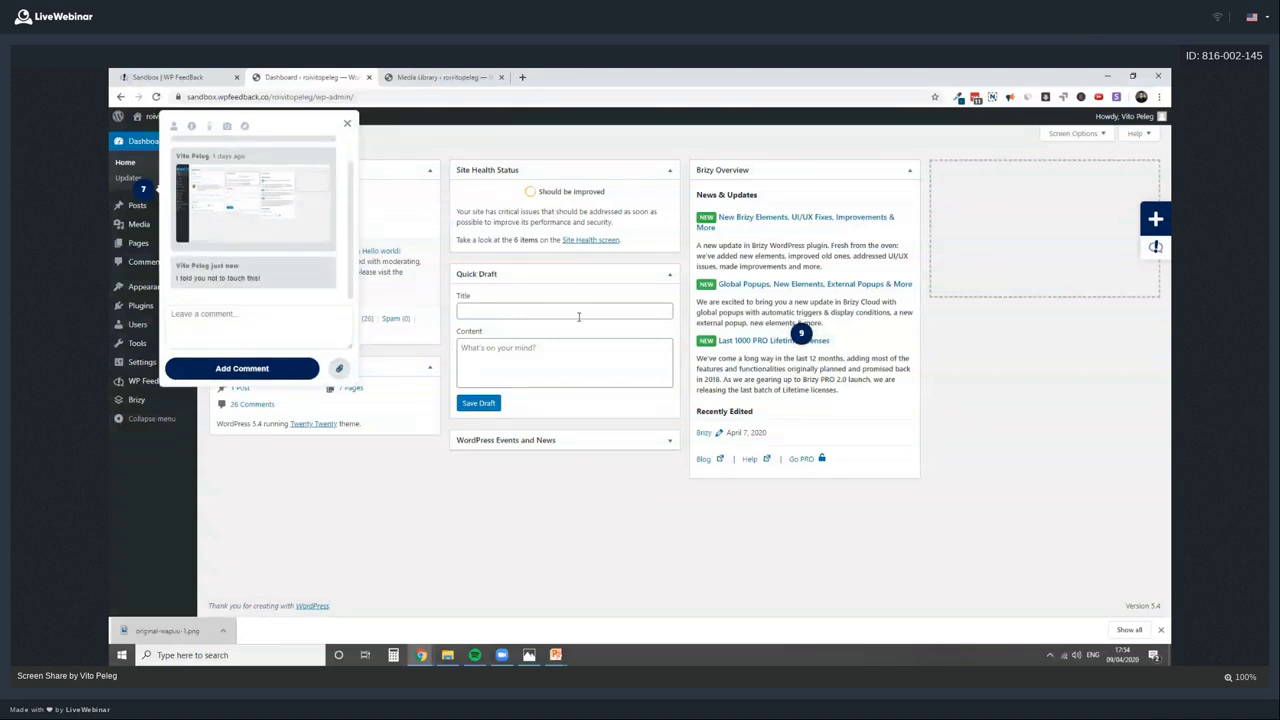
pyautogui.click(345, 123)
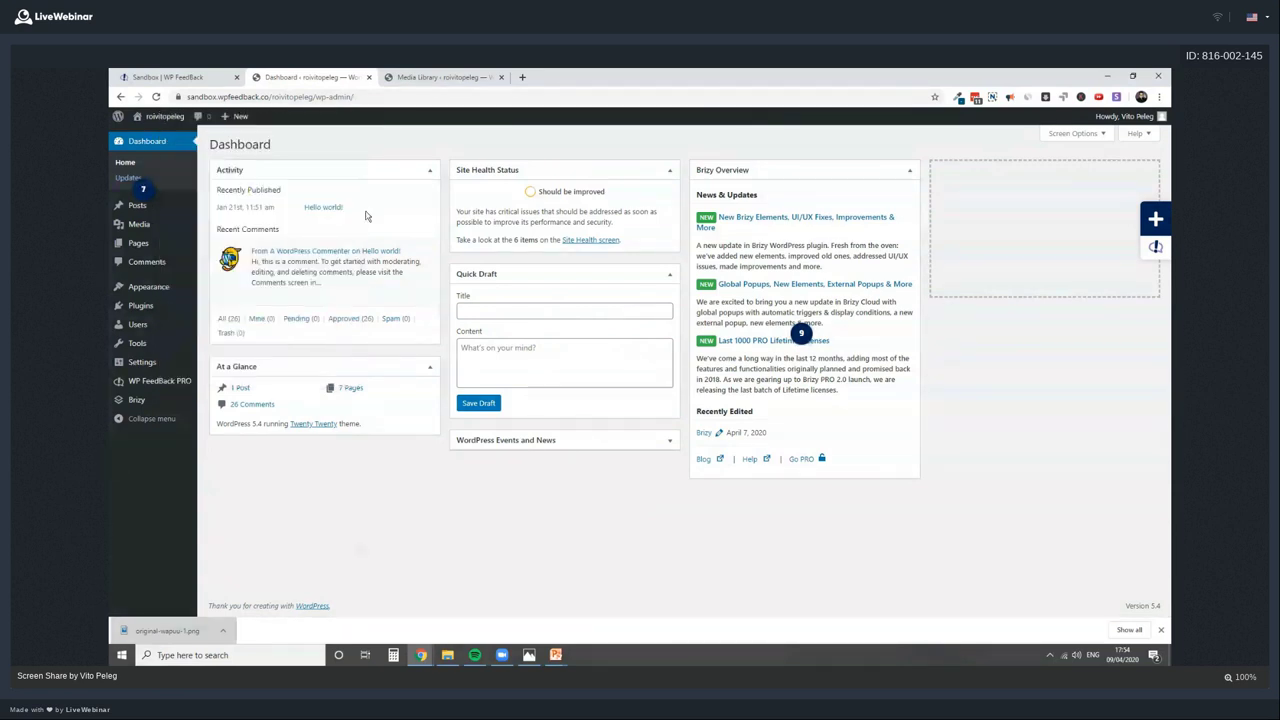
# Reopen pin 7's thread to check the new reply, then close it
pyautogui.click(226, 246)
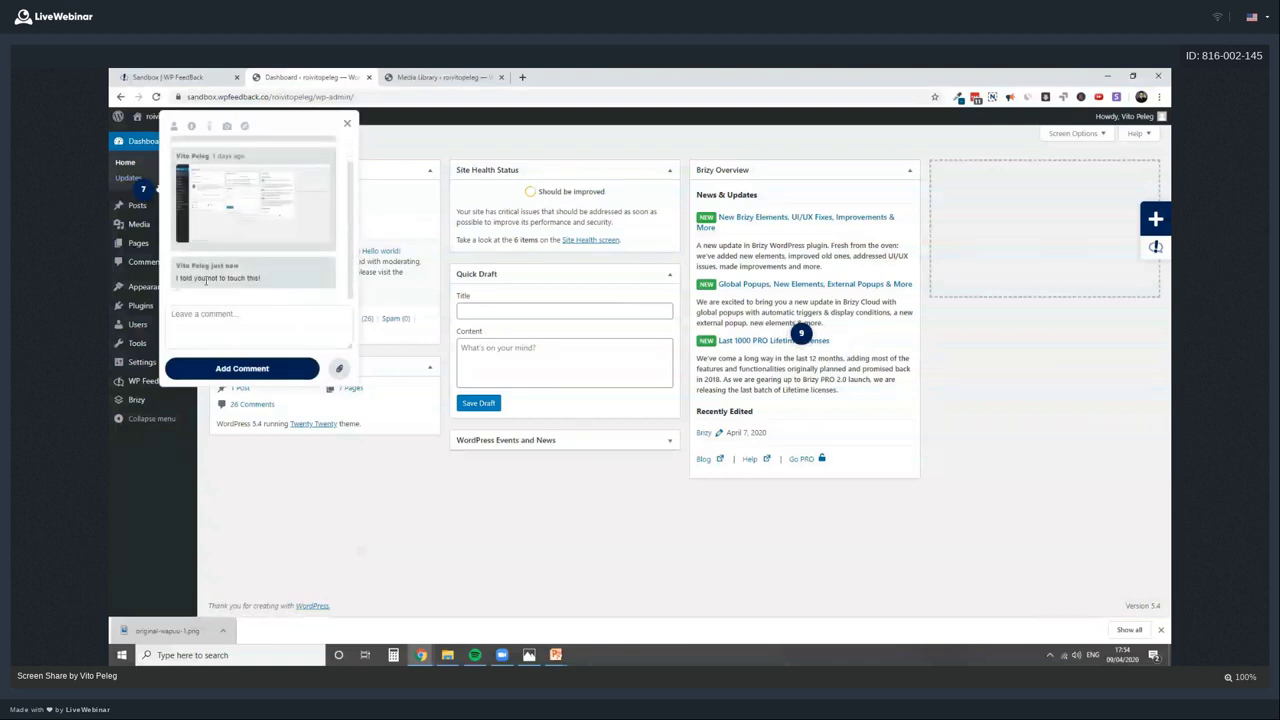
pyautogui.moveTo(195, 279); pyautogui.dragTo(258, 279)
pyautogui.click(390, 351)
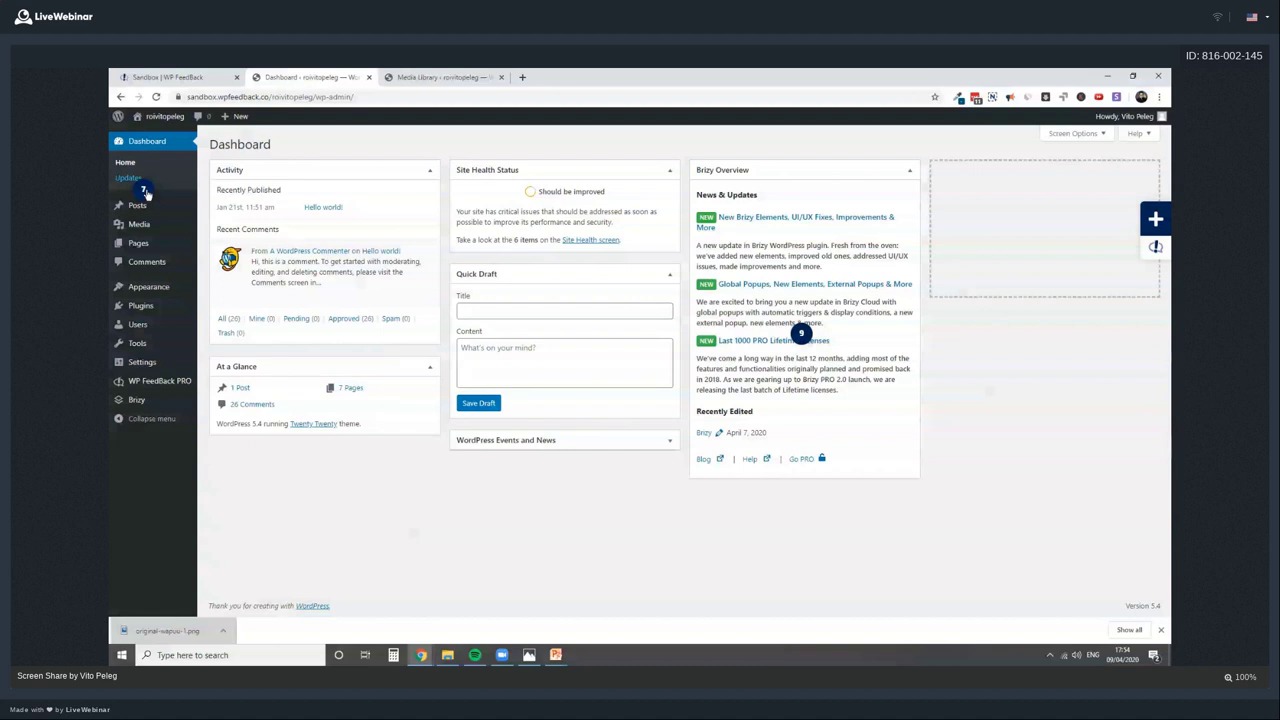
pyautogui.moveTo(171, 382)
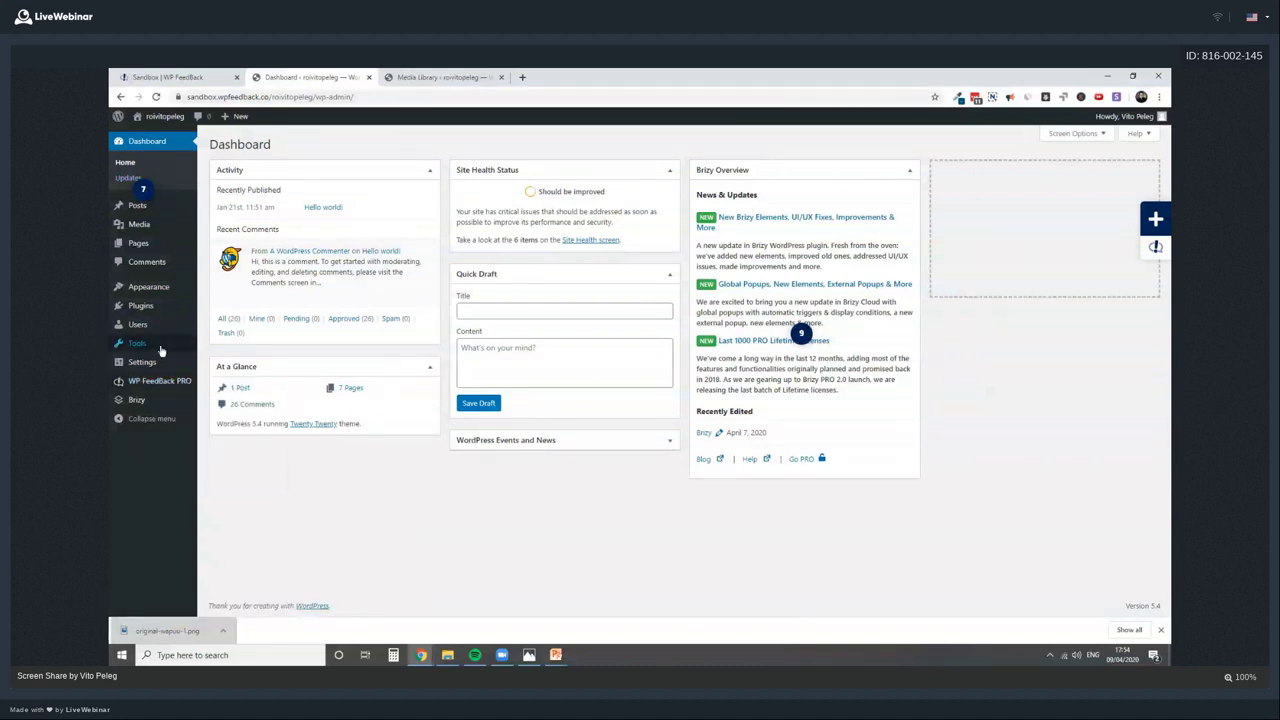
pyautogui.moveTo(163, 346)
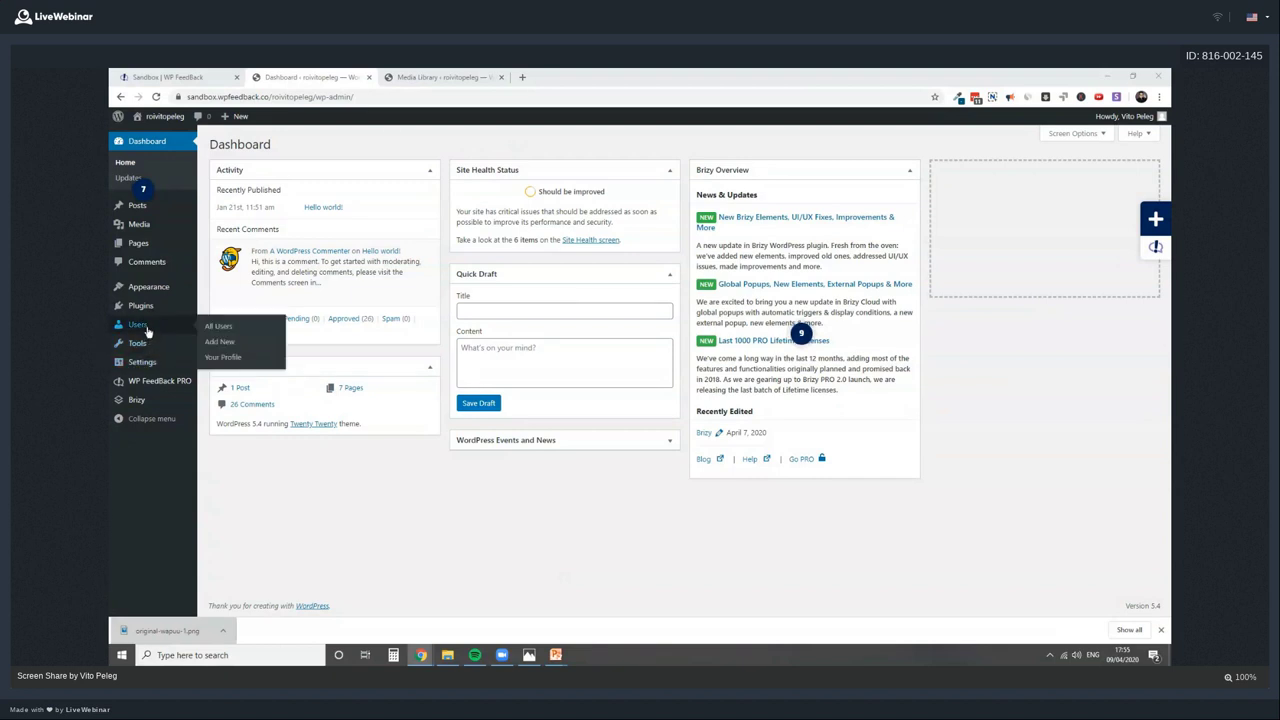
# On Add New User, fill in the username, first and last name, and reveal a generated password
pyautogui.click(219, 341)
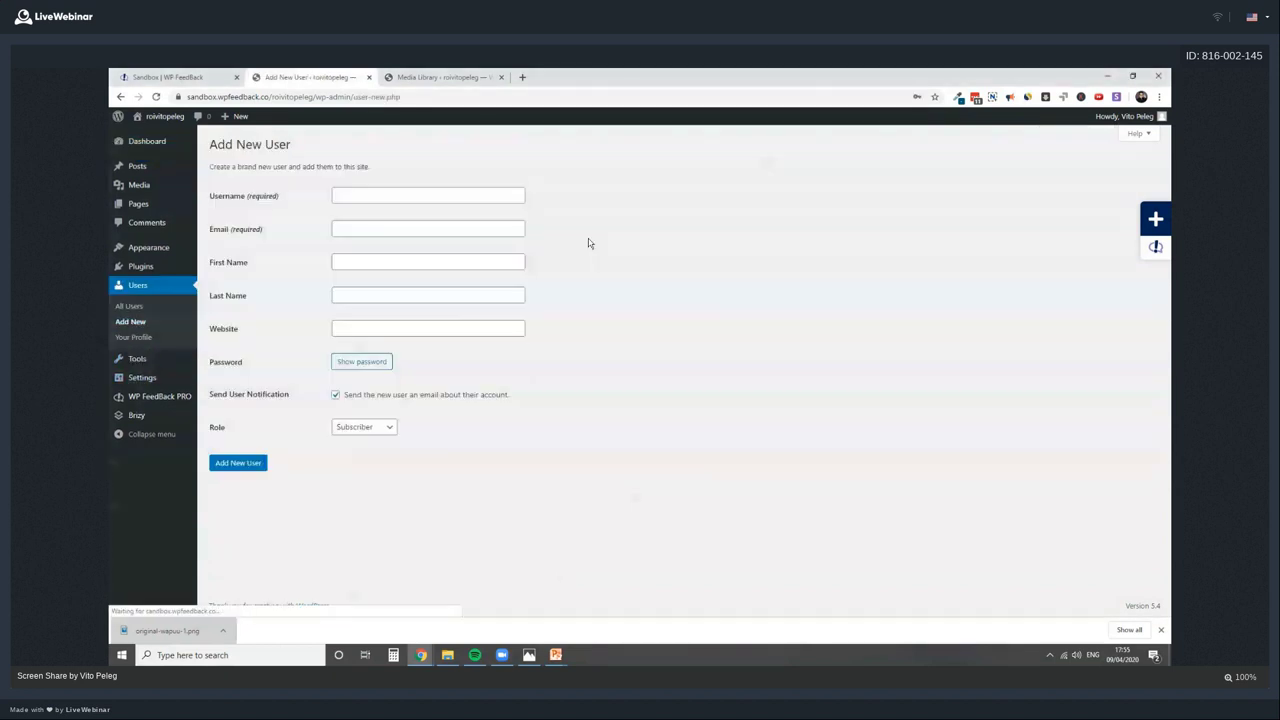
pyautogui.click(394, 196)
pyautogui.write('demo')
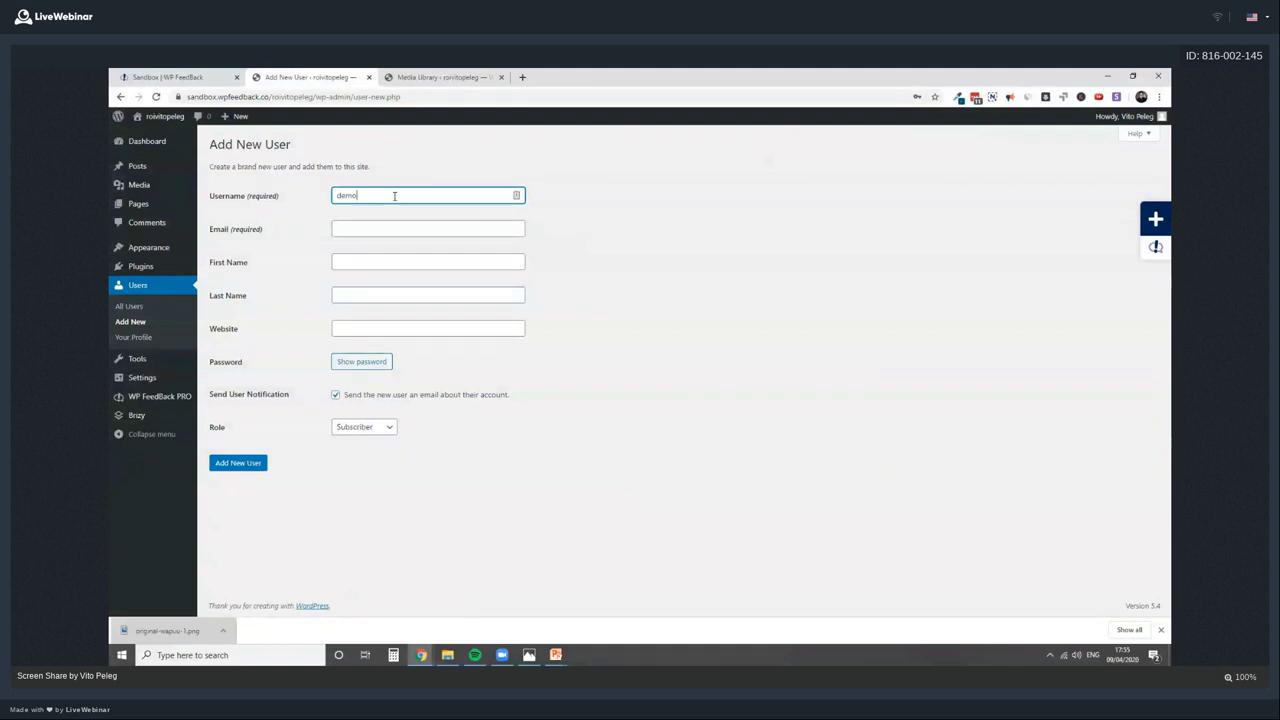
pyautogui.click(379, 263)
pyautogui.write('demo')
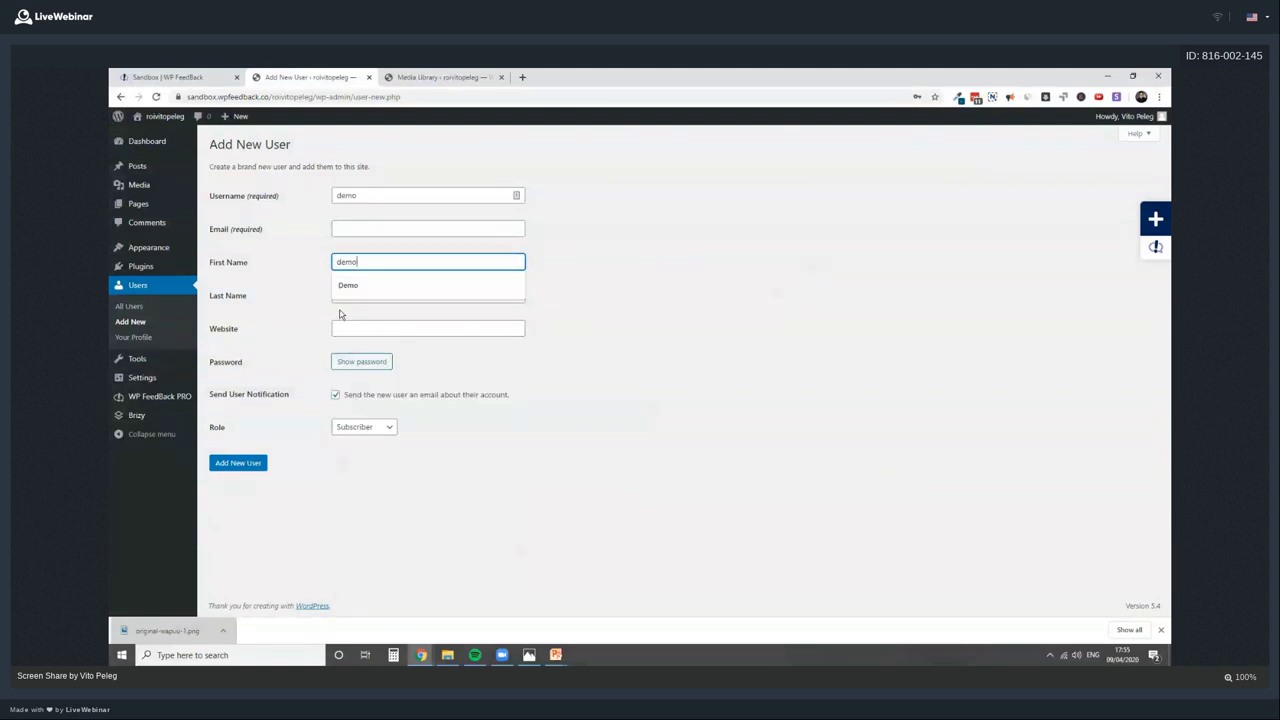
pyautogui.click(345, 288)
pyautogui.click(361, 295)
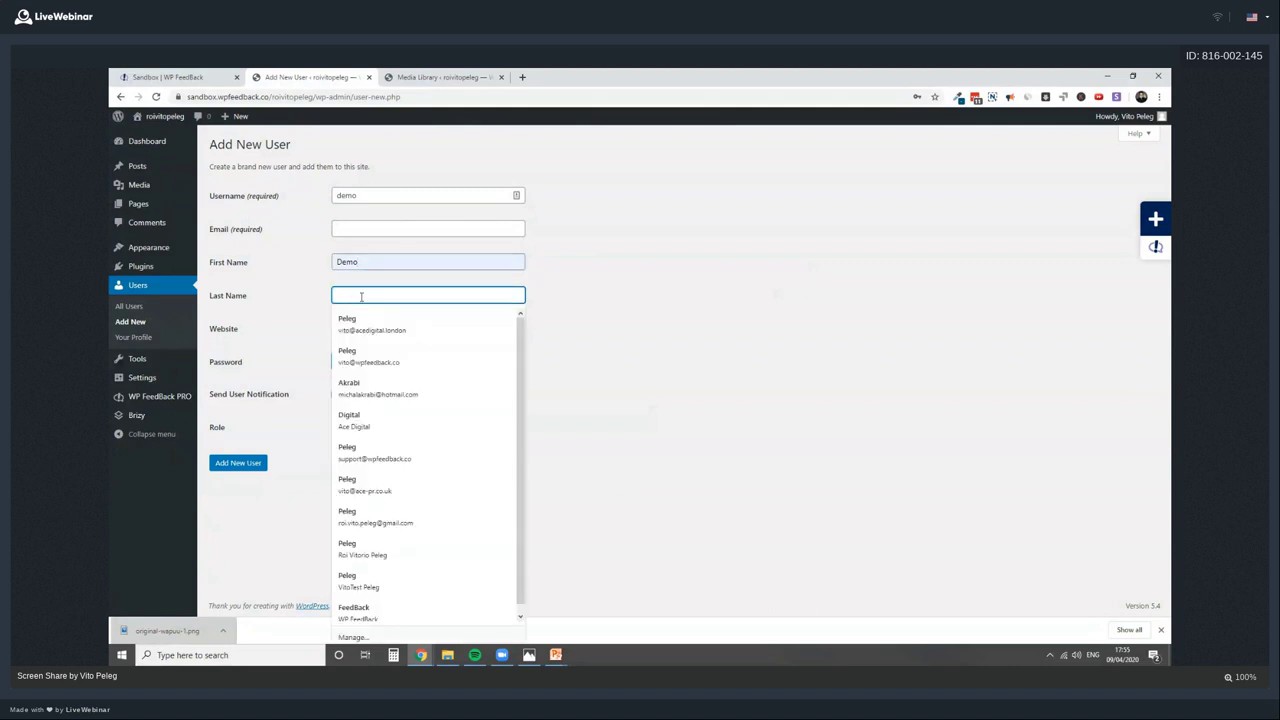
pyautogui.write('Client2')
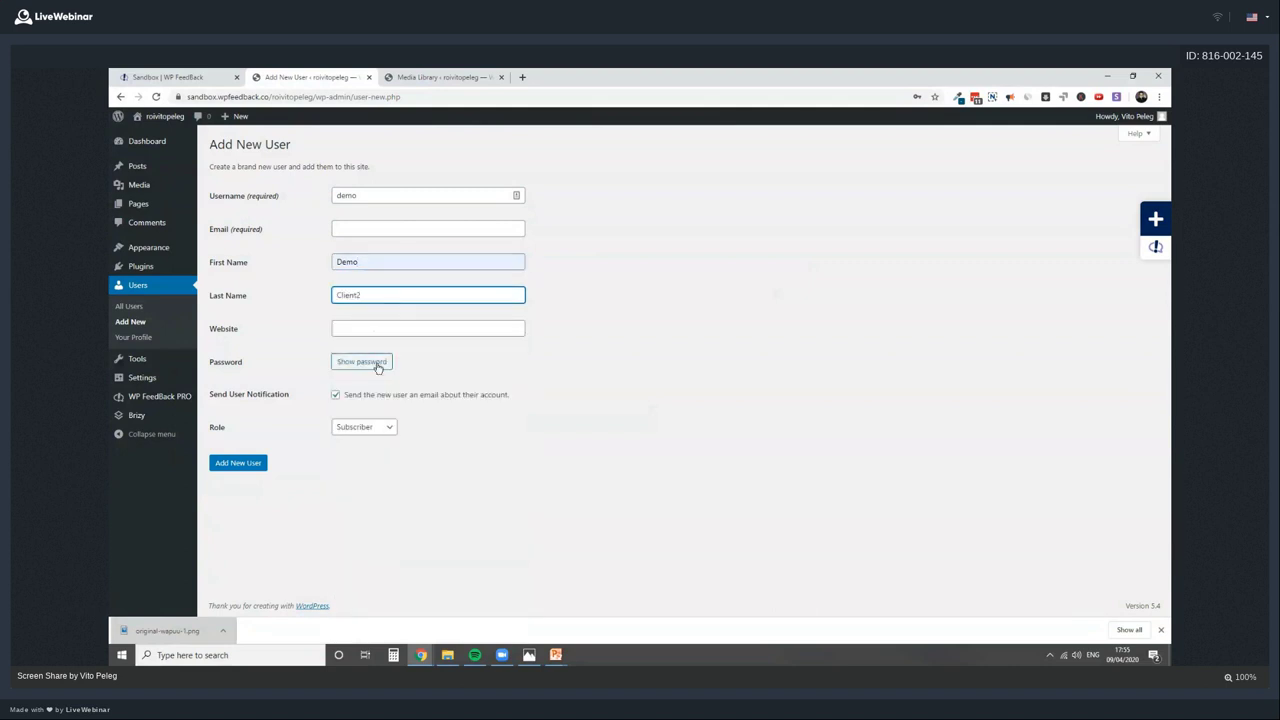
pyautogui.click(372, 362)
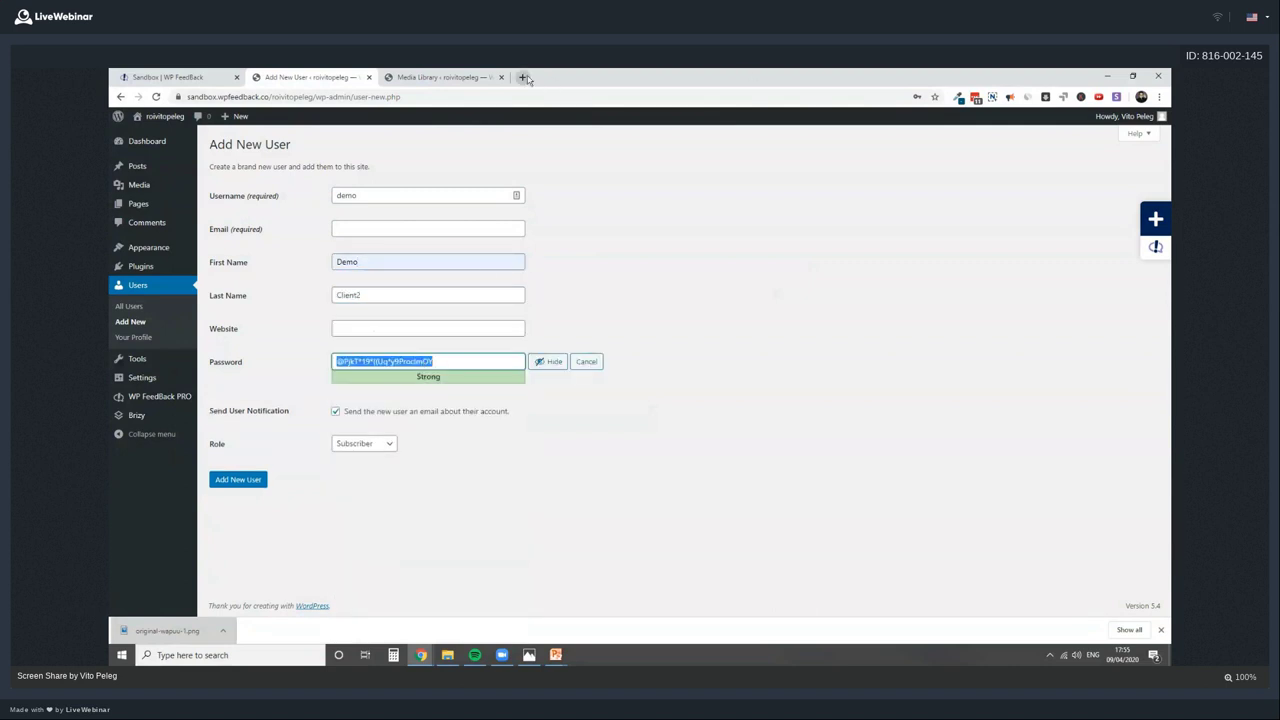
# Keep a copy of the generated password in a new tab and set the role to Editor
pyautogui.click(522, 77)
pyautogui.hotkey('ctrl', 'v')
pyautogui.click(329, 78)
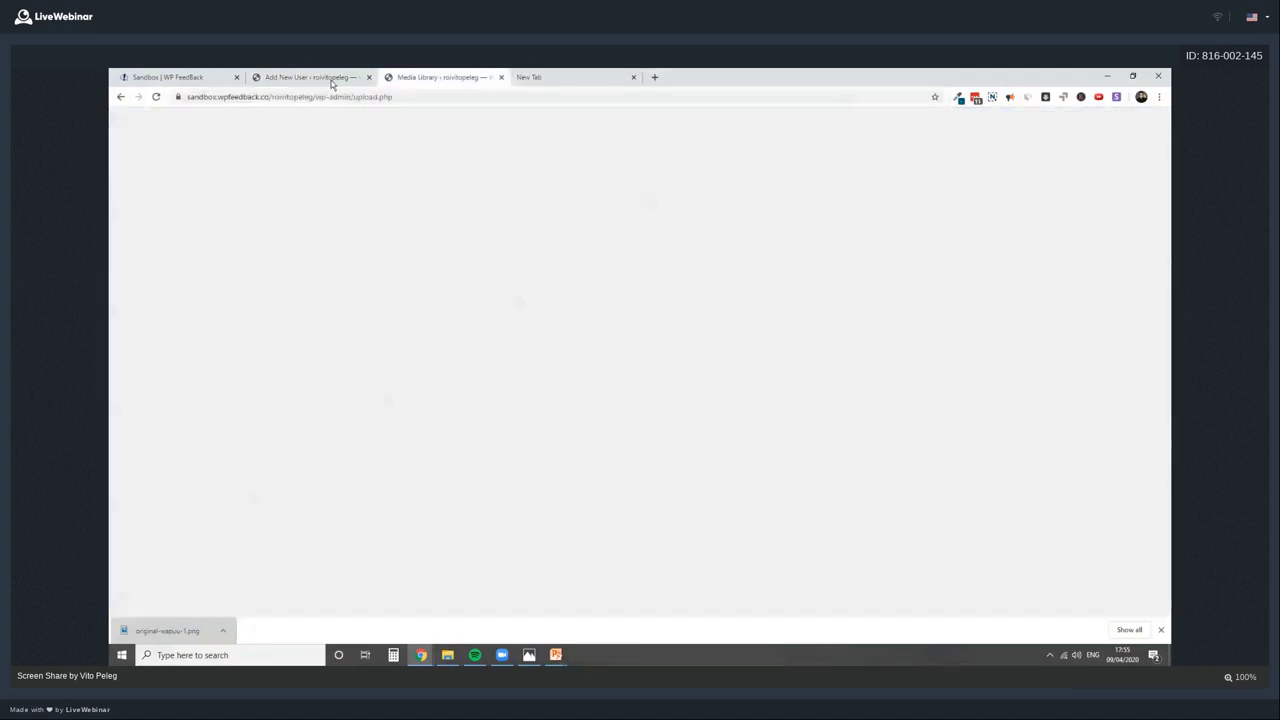
pyautogui.click(364, 443)
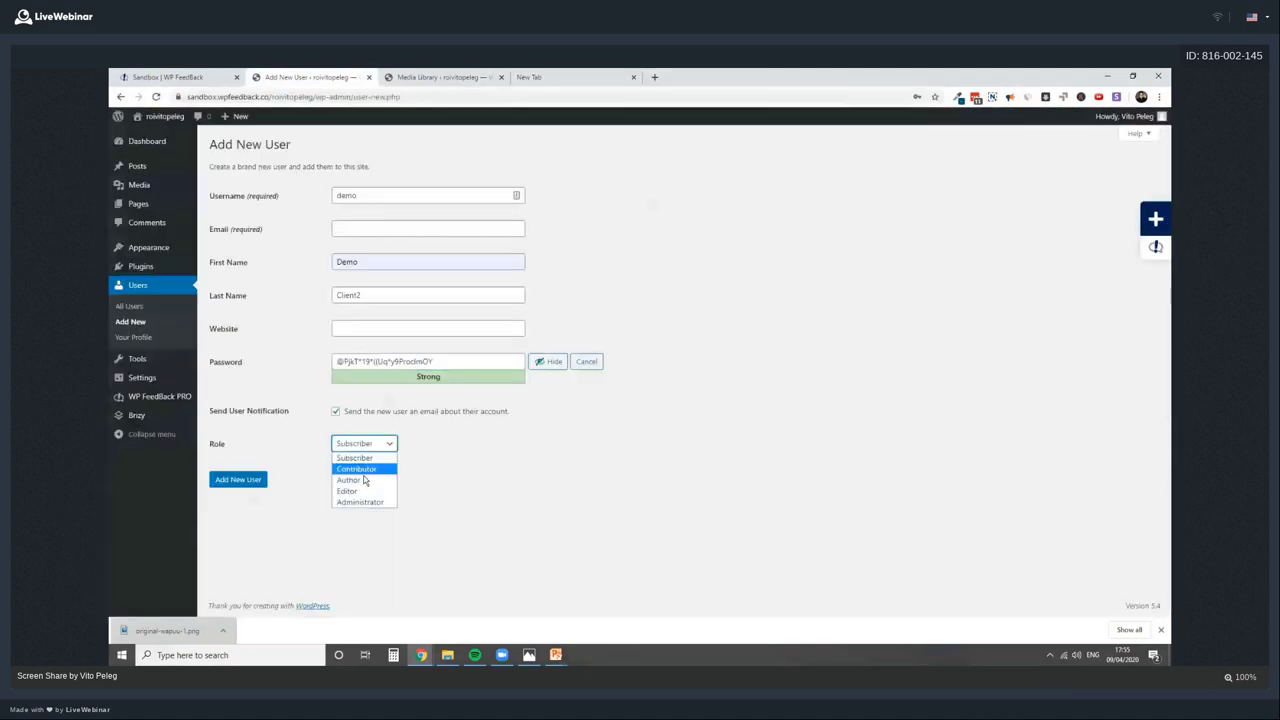
pyautogui.click(350, 491)
# Enter the new user's e-mail address and create the account
pyautogui.click(258, 481)
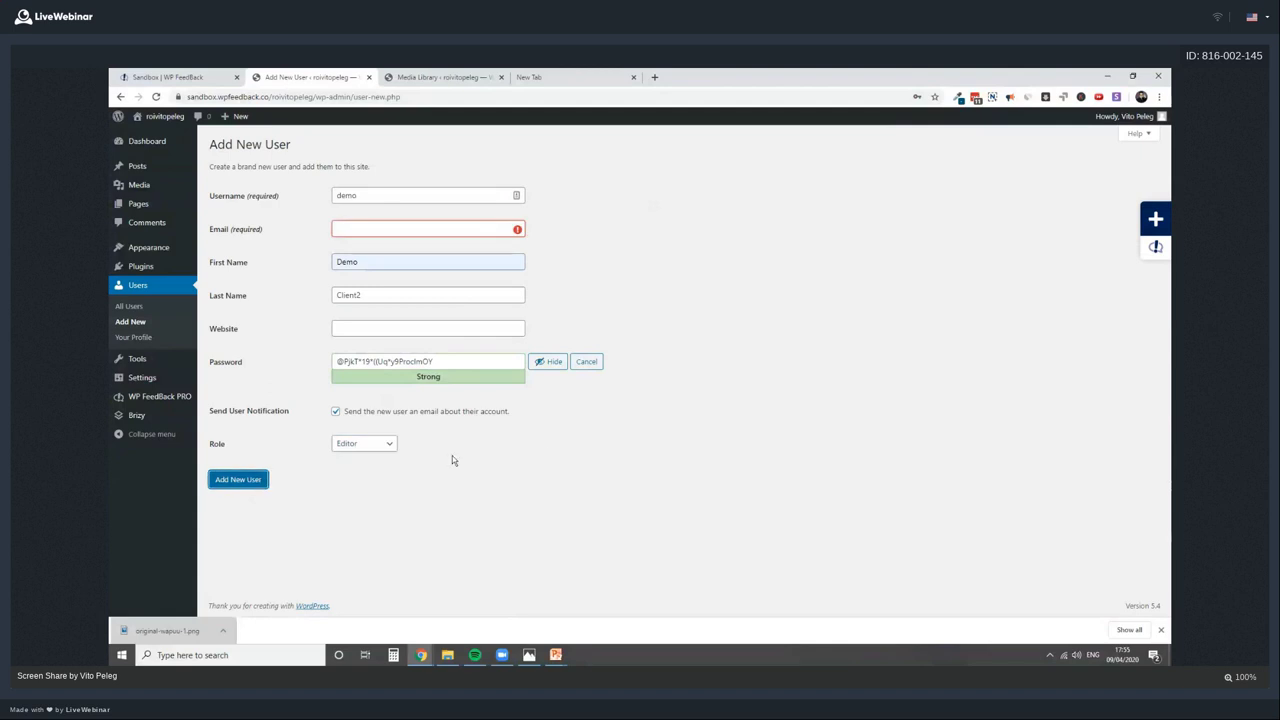
pyautogui.click(397, 228)
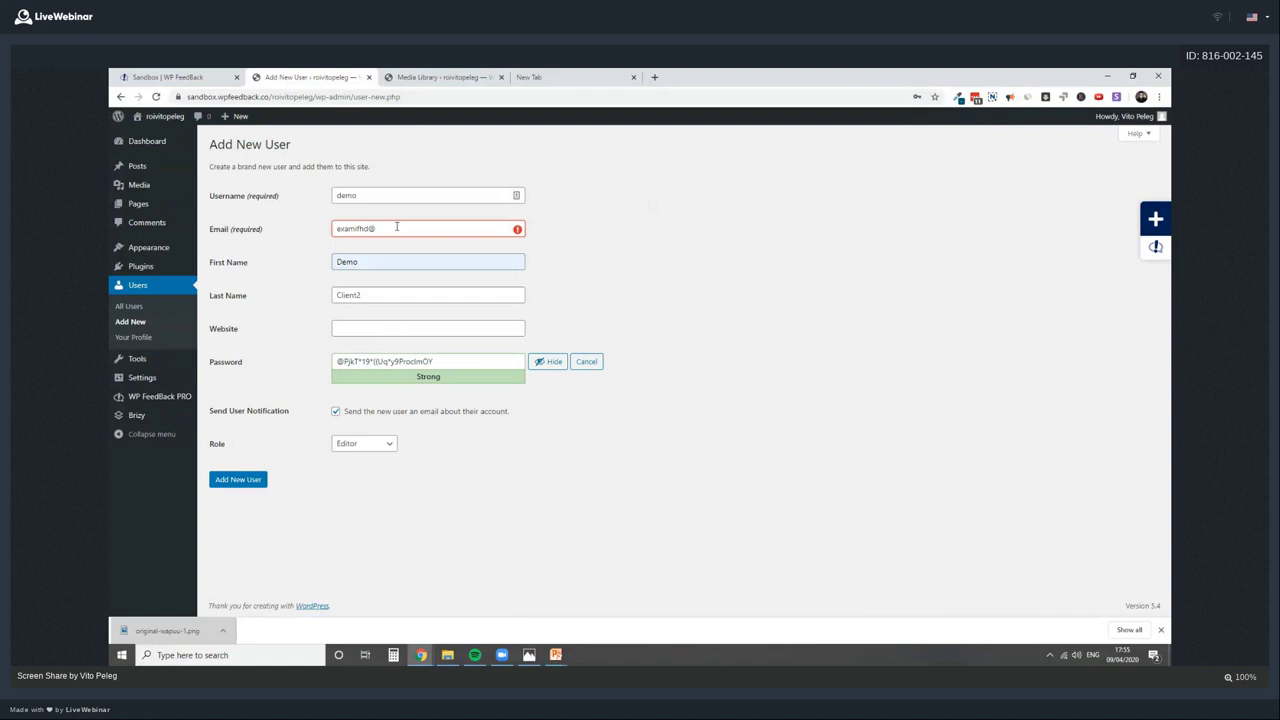
pyautogui.doubleClick(436, 232)
pyautogui.tripleClick(436, 231)
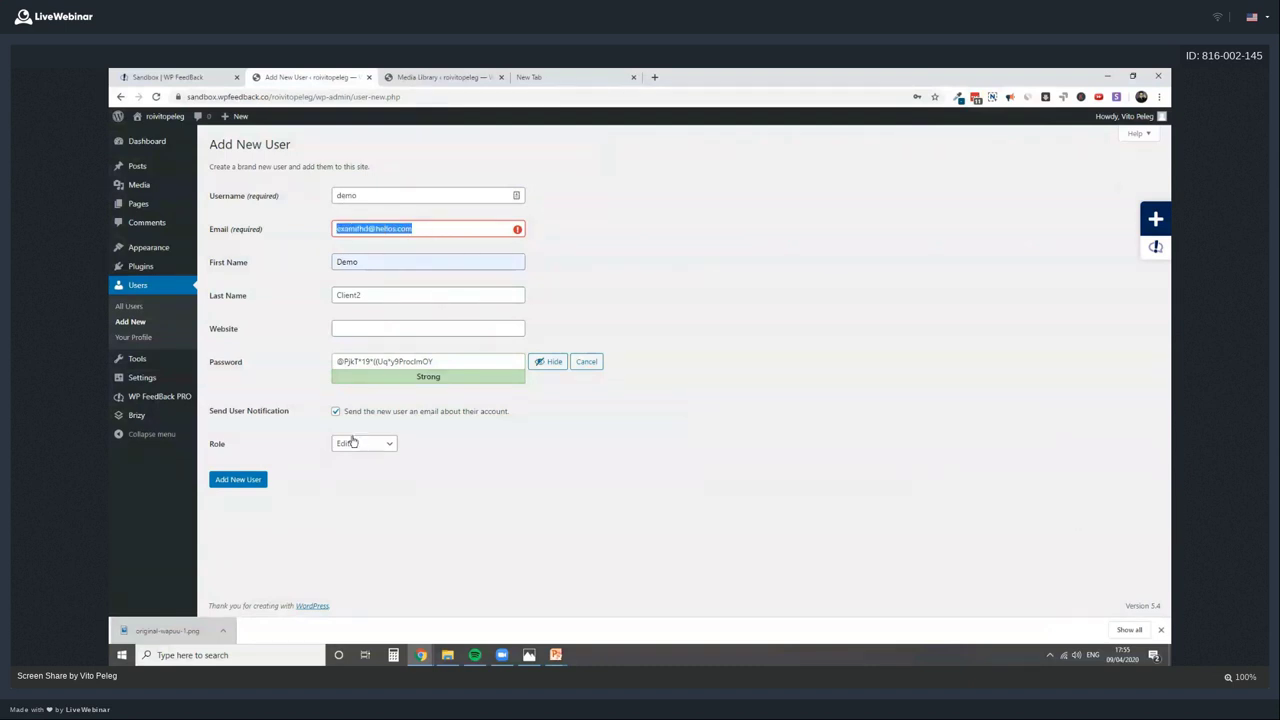
pyautogui.click(237, 479)
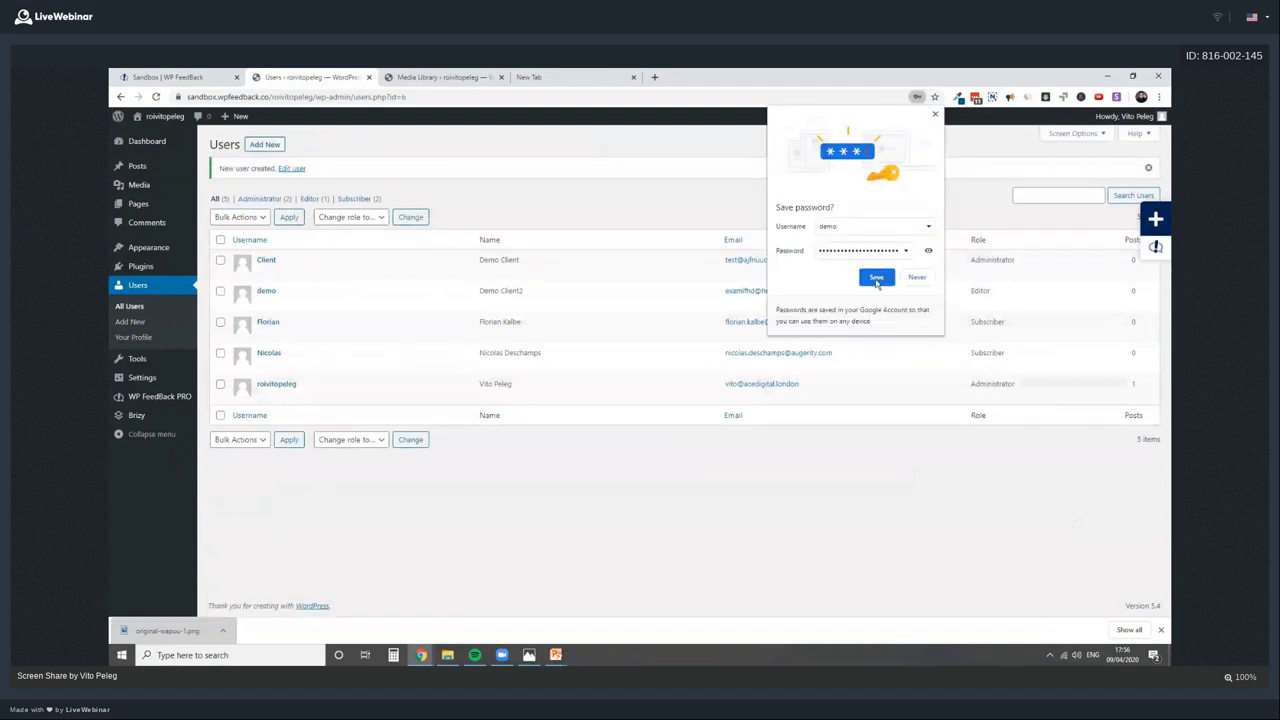
# Store the password in the browser, then save Administrator and Editor as task-creating roles under Permissions
pyautogui.click(878, 280)
pyautogui.moveTo(163, 398)
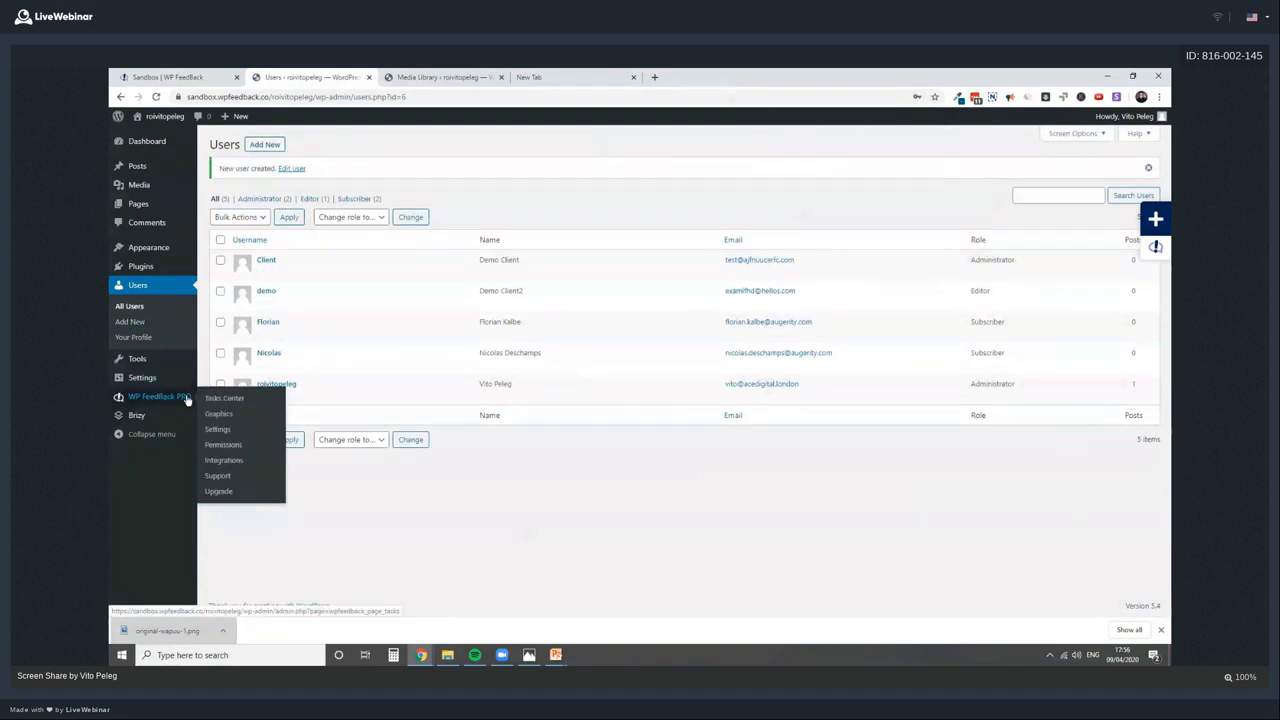
pyautogui.click(217, 429)
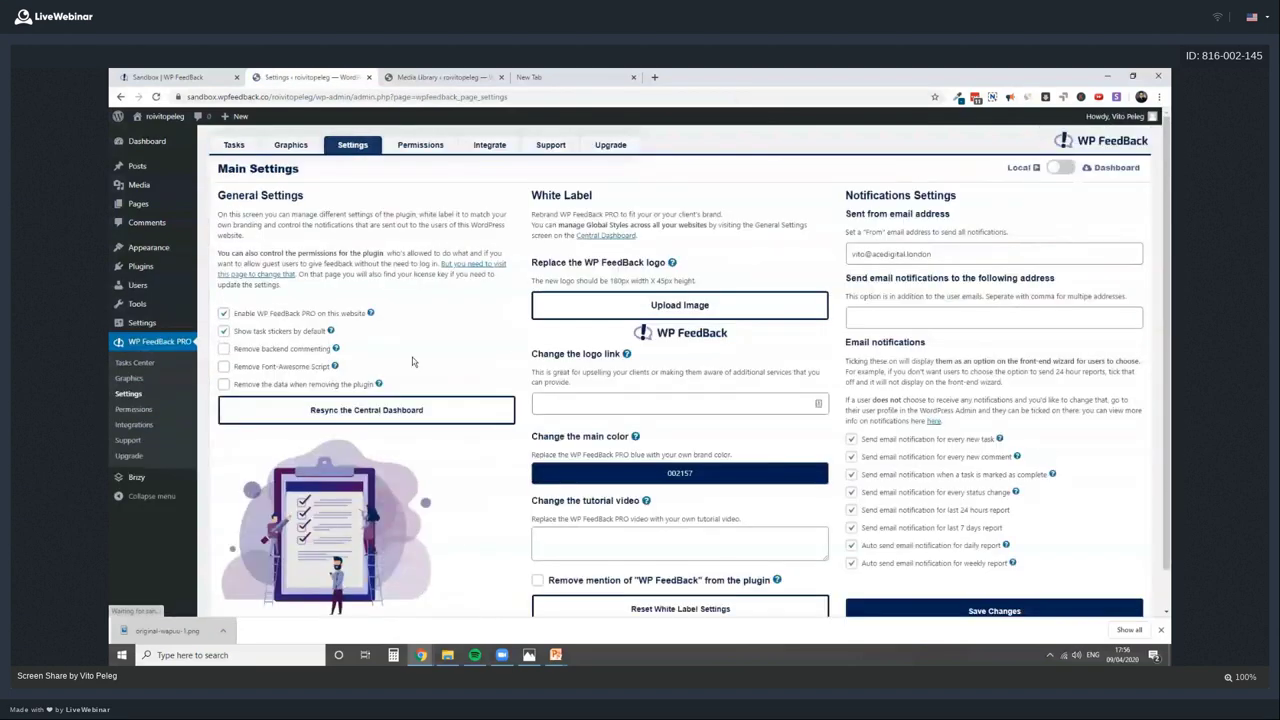
pyautogui.click(420, 145)
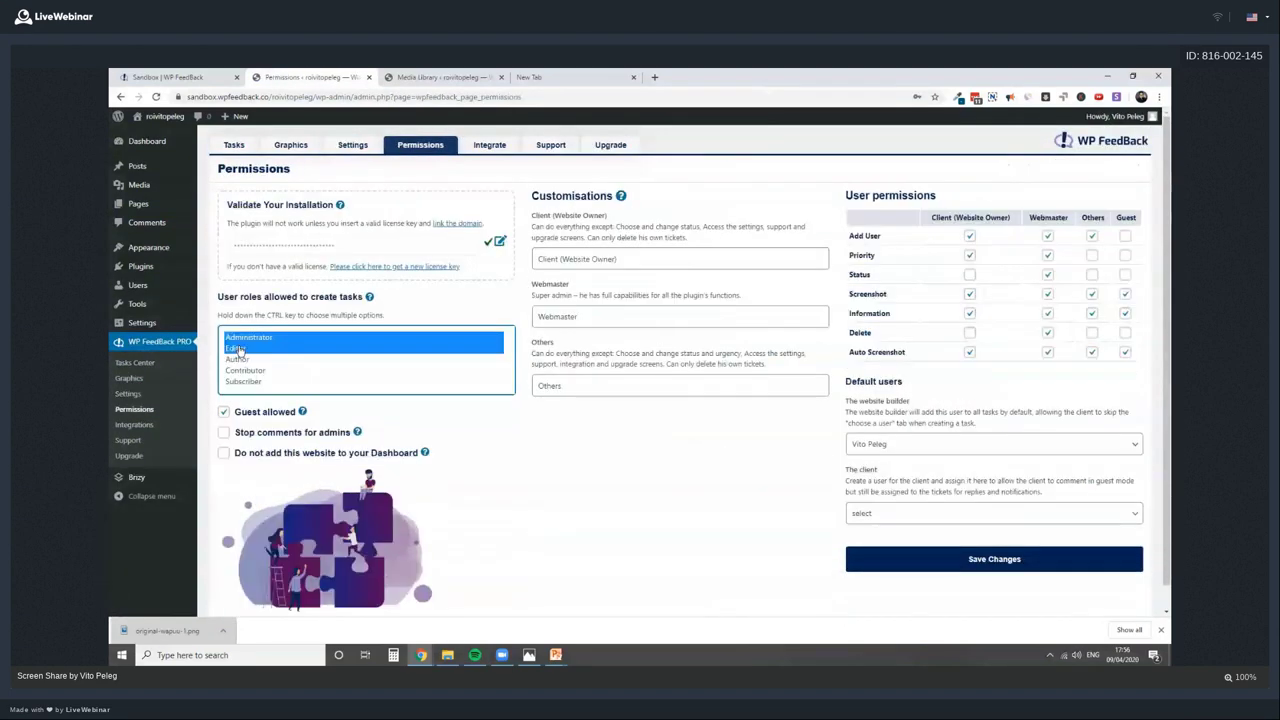
pyautogui.click(975, 568)
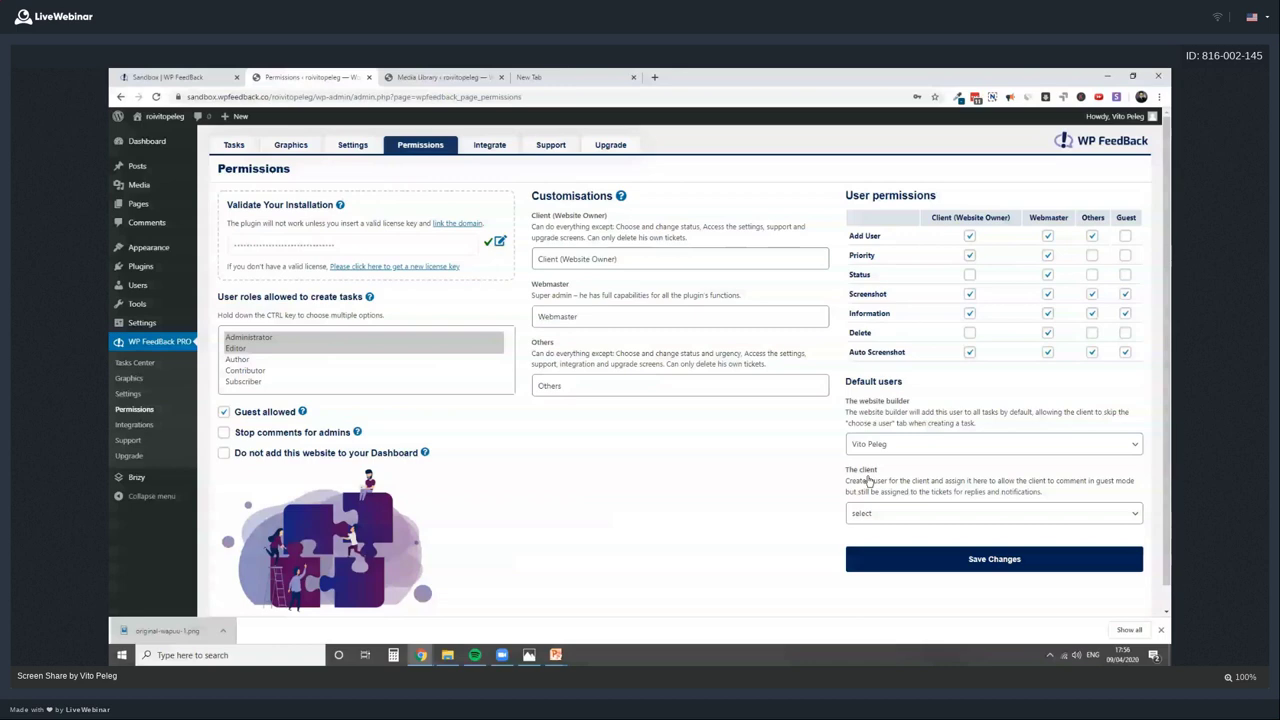
pyautogui.click(885, 513)
pyautogui.click(901, 481)
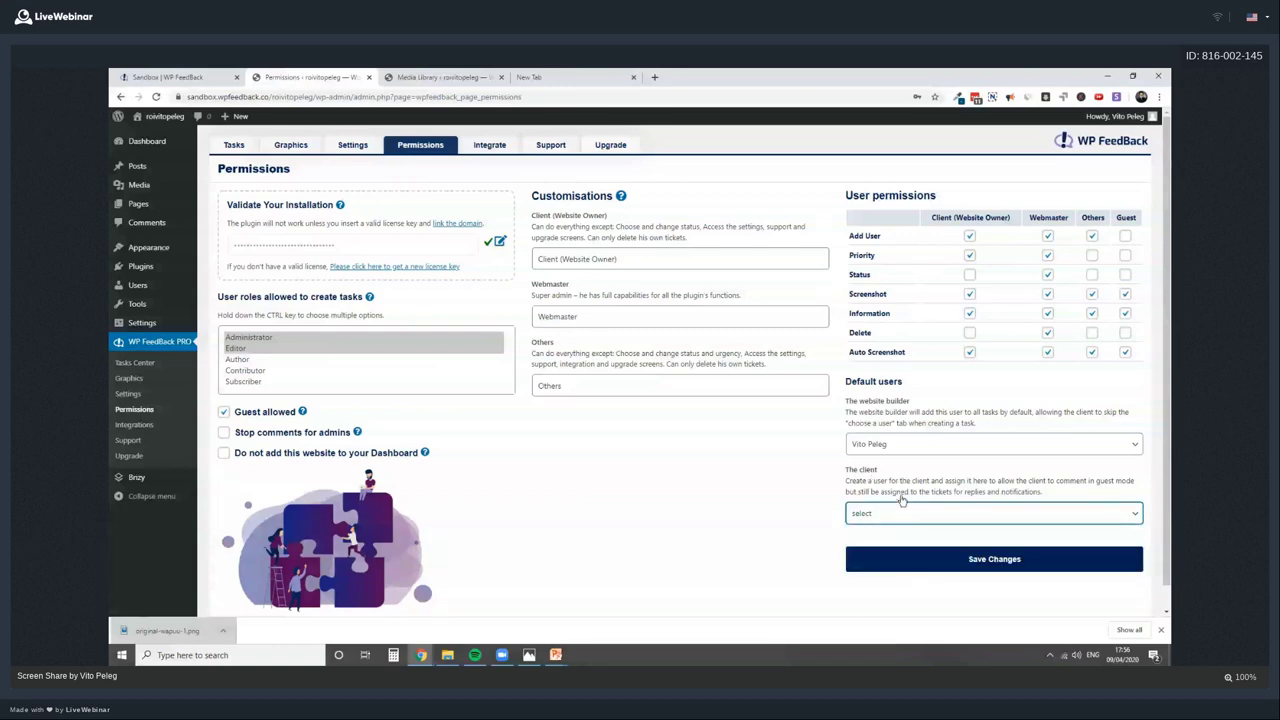
# Log out of the admin account and sign back in as the new editor user
pyautogui.rightClick(175, 118)
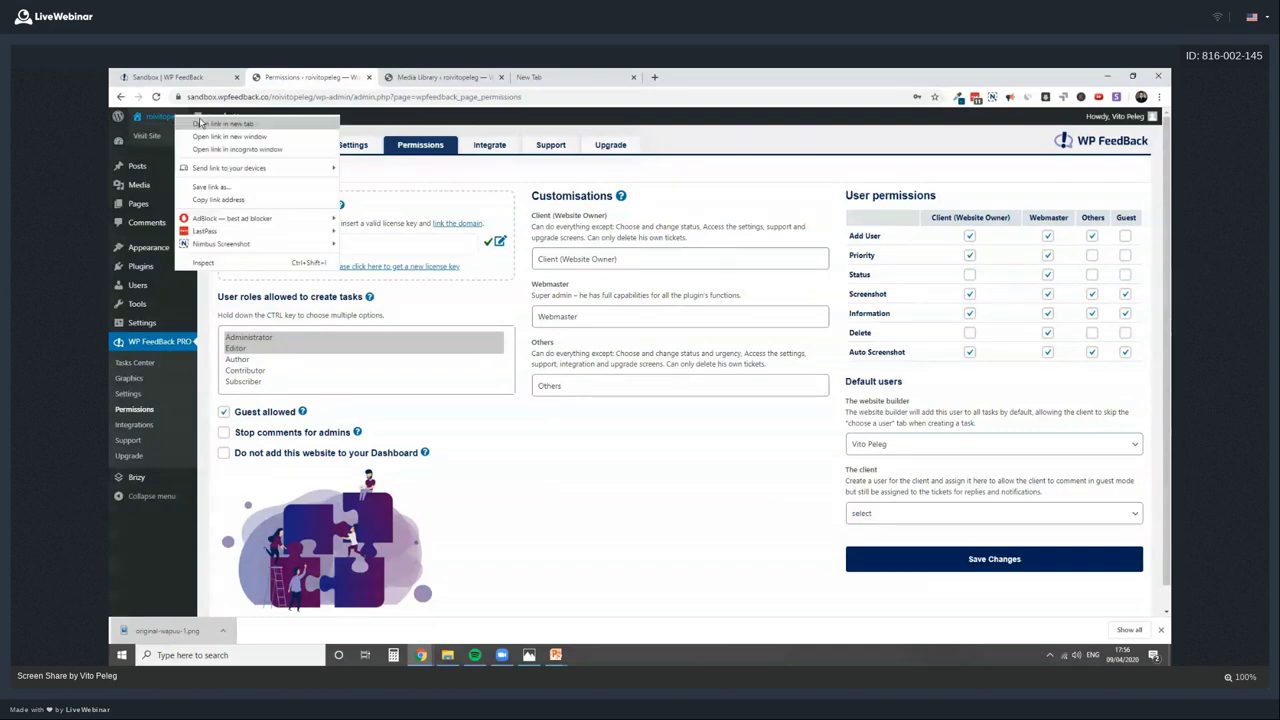
pyautogui.click(1040, 147)
pyautogui.moveTo(1120, 117)
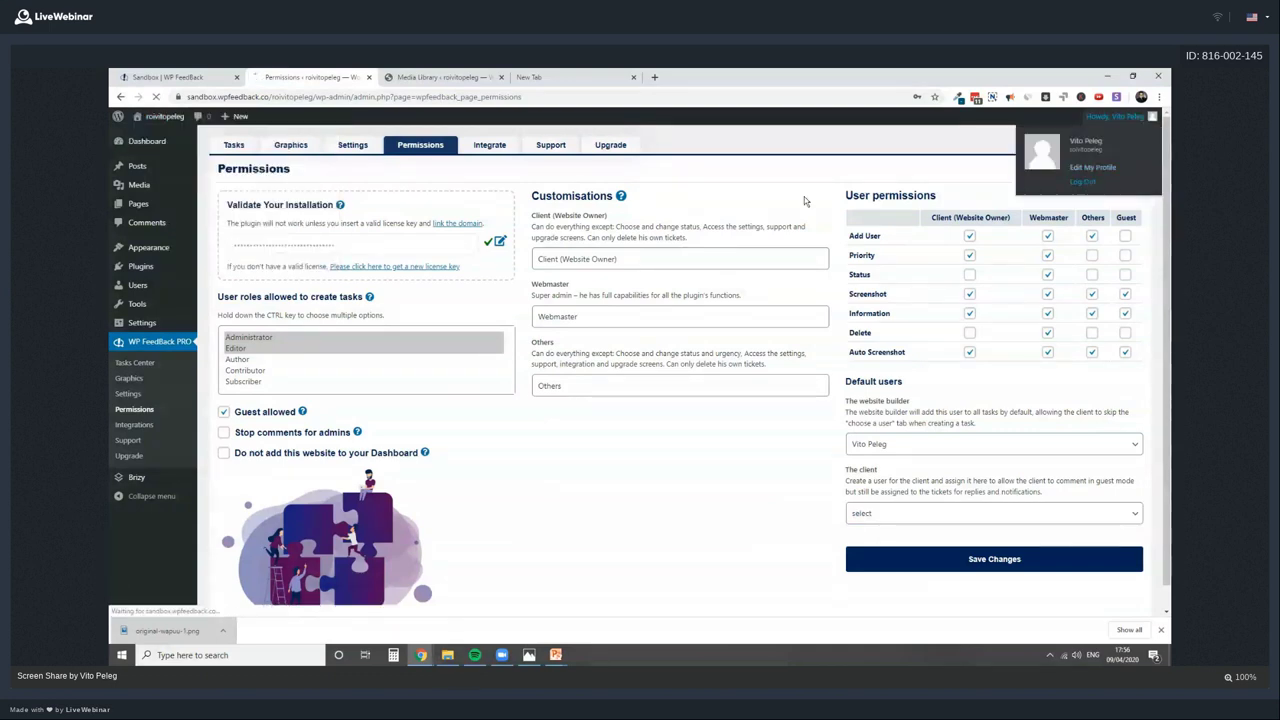
pyautogui.click(1105, 186)
pyautogui.press('Return')
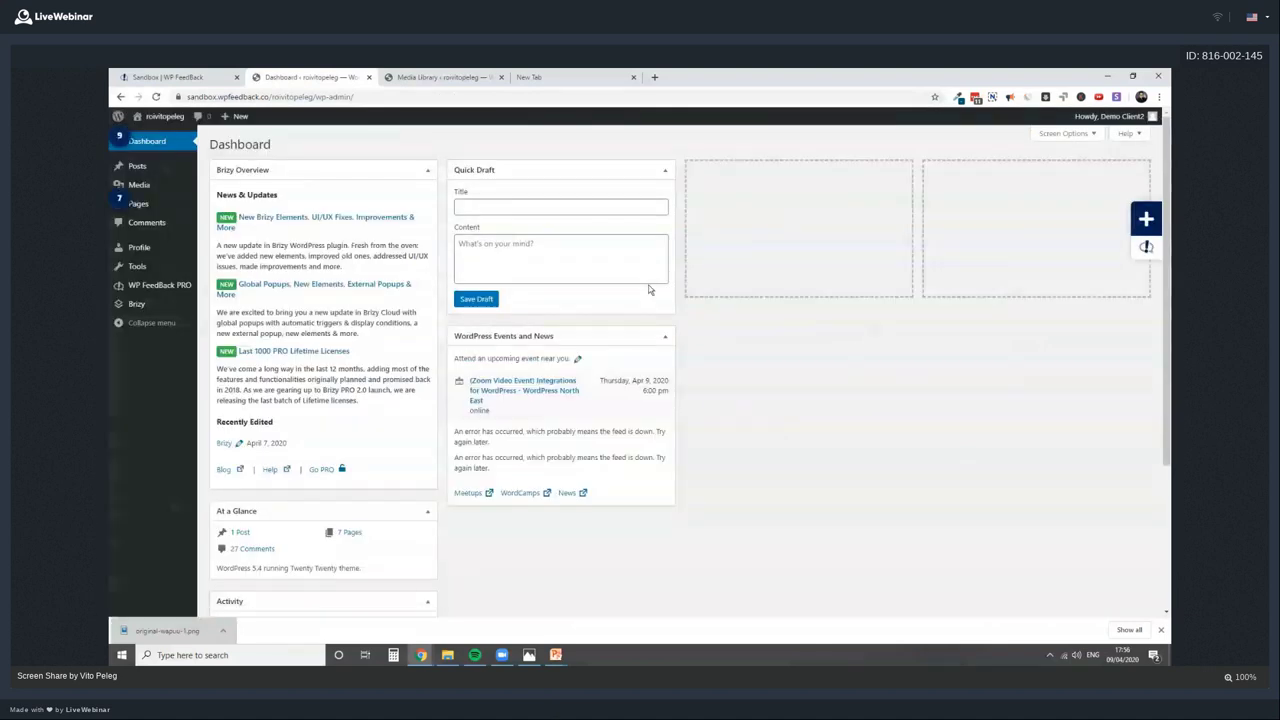
# On the front page, choose Client (Website Owner), untick daily and weekly reports, and start
pyautogui.click(178, 116)
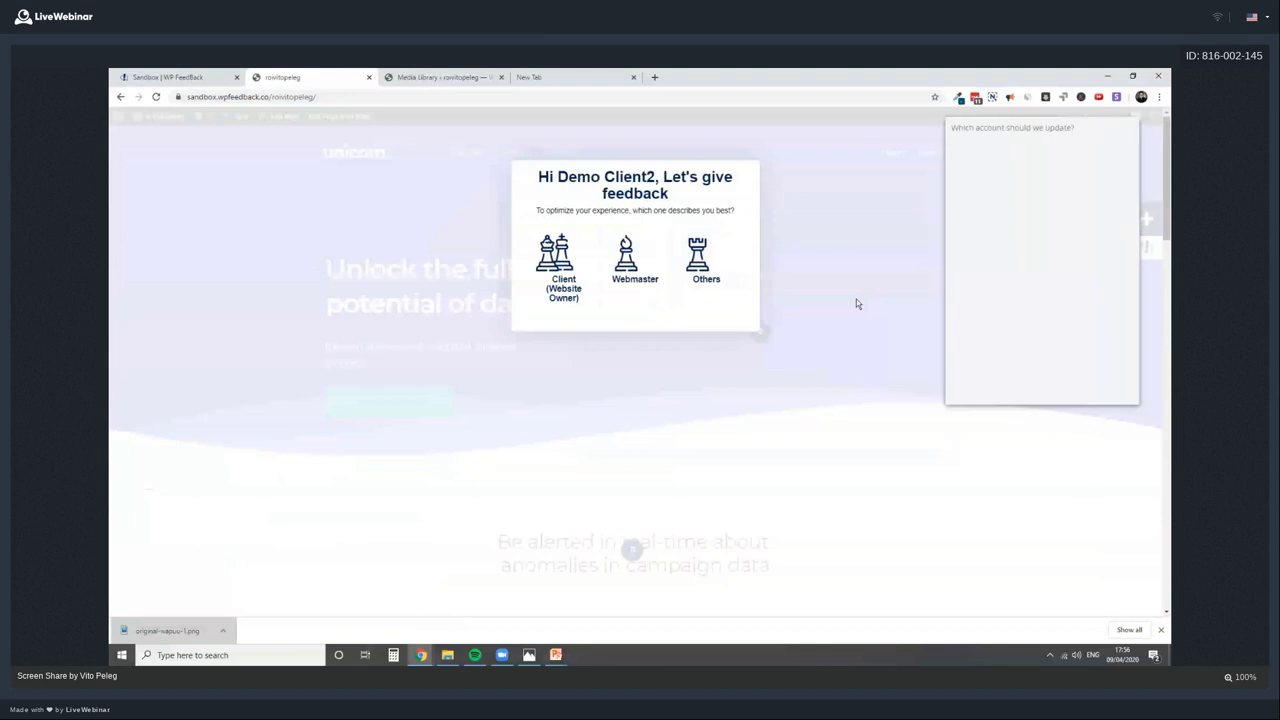
pyautogui.click(1067, 389)
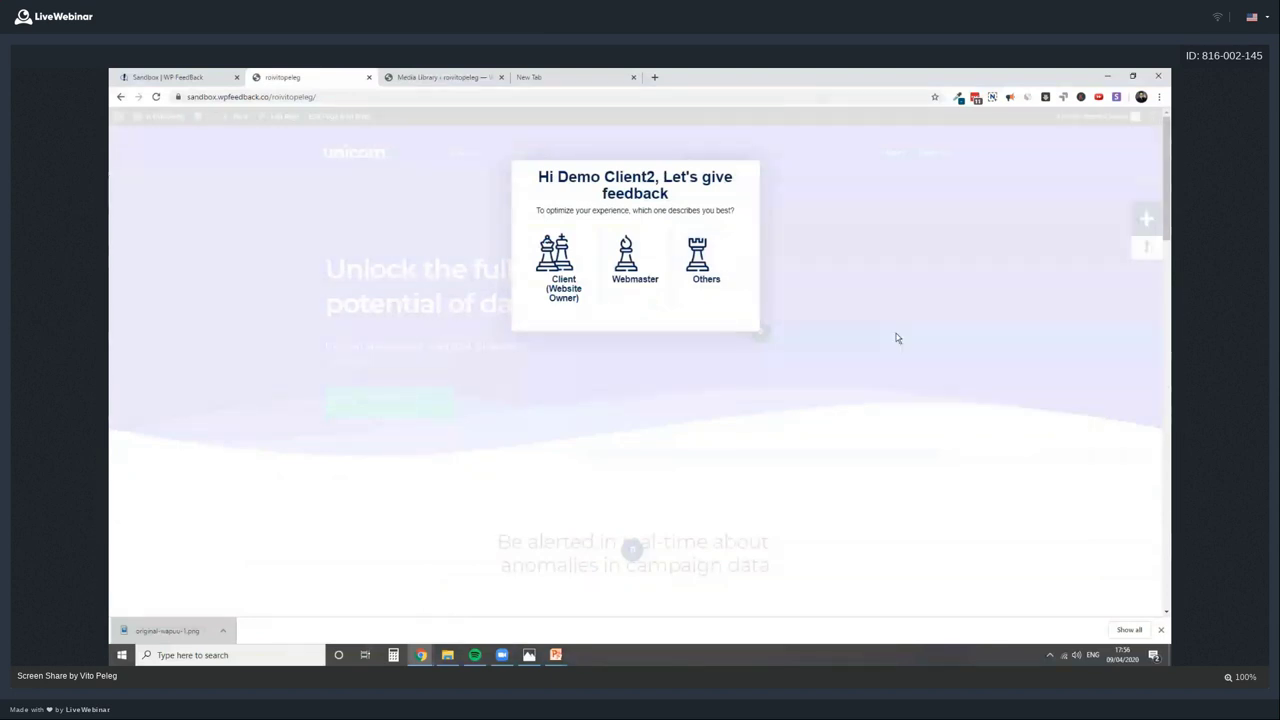
pyautogui.click(566, 265)
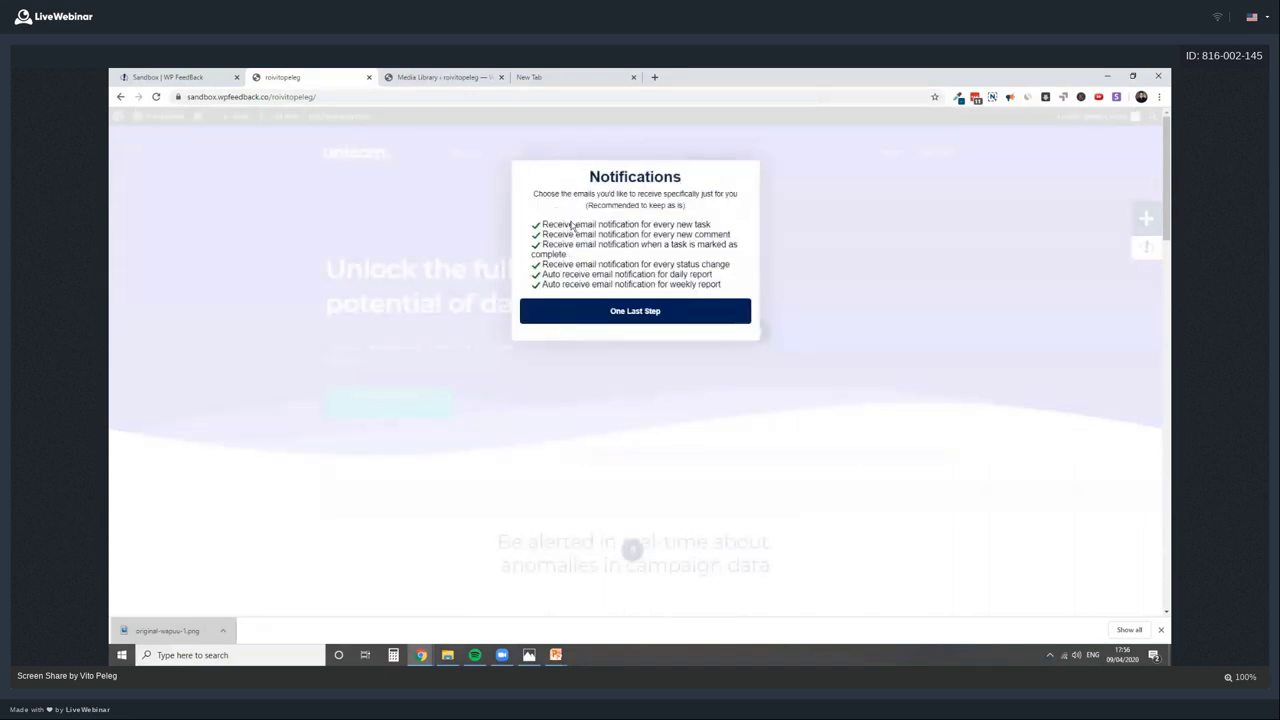
pyautogui.click(578, 284)
pyautogui.click(578, 274)
pyautogui.click(633, 318)
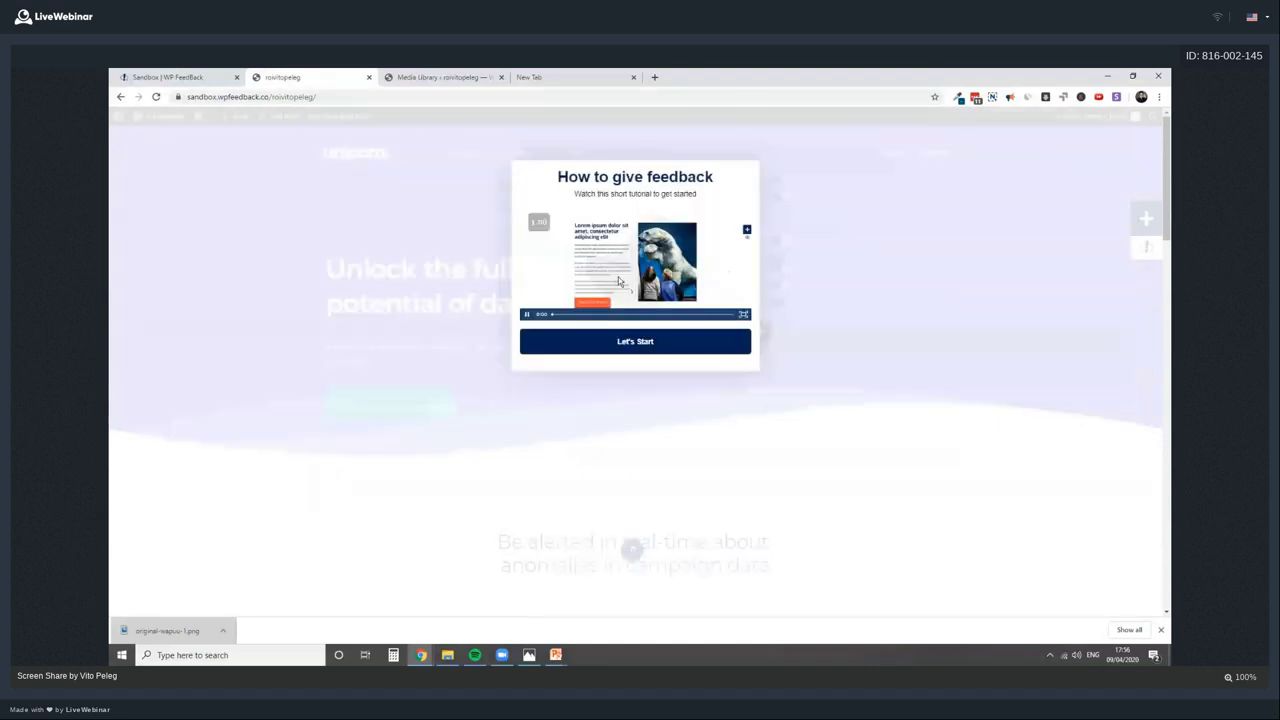
pyautogui.click(743, 314)
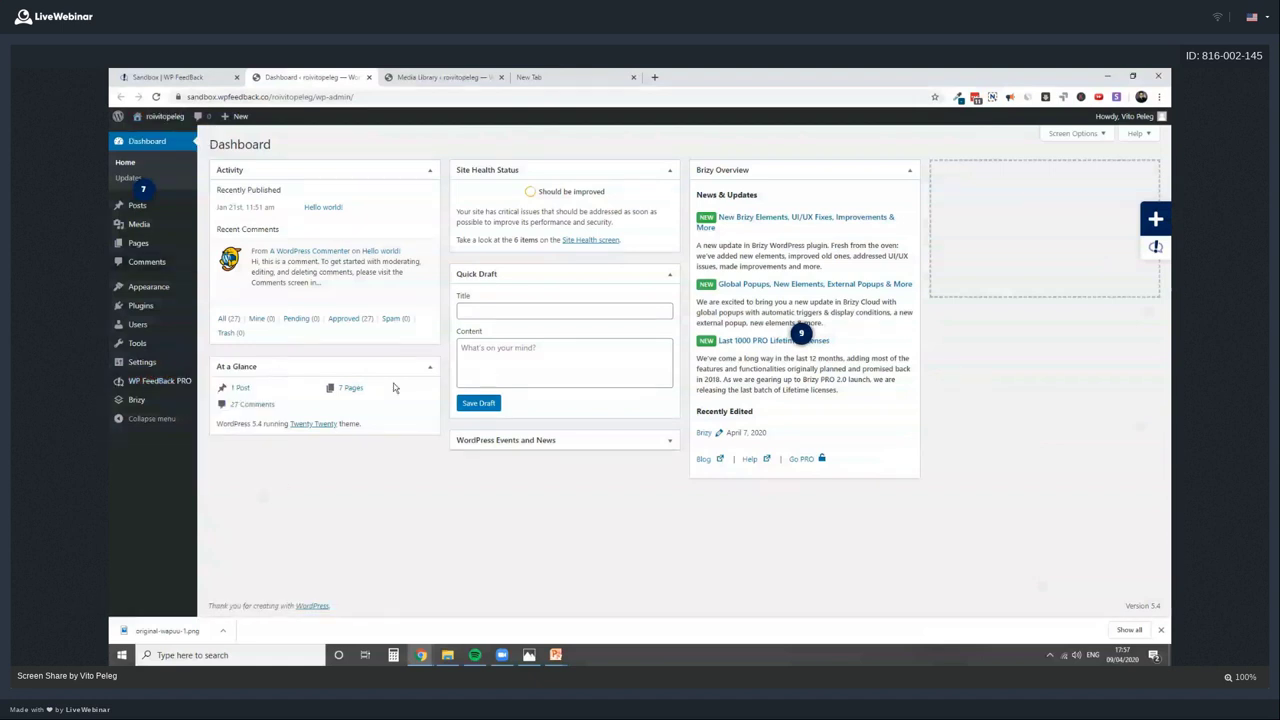
# Set the WP FeedBack main colour to maroon 570A3D in Settings
pyautogui.moveTo(155, 381)
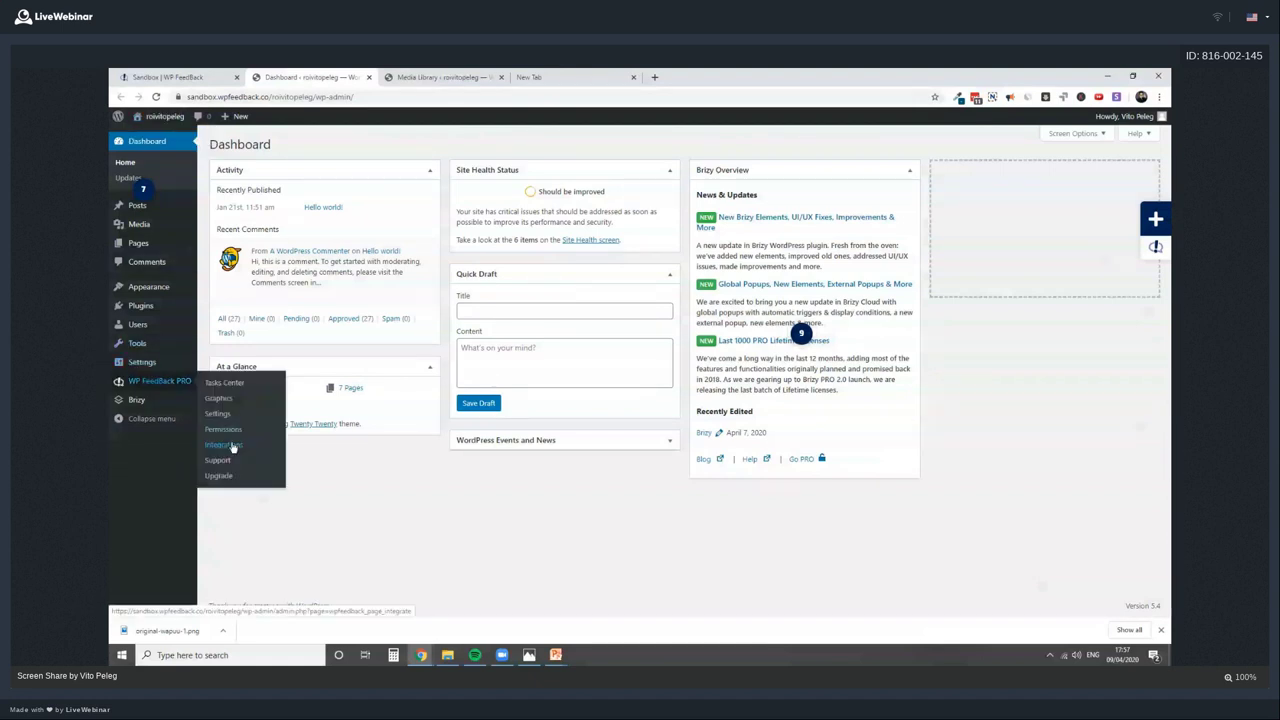
pyautogui.click(223, 429)
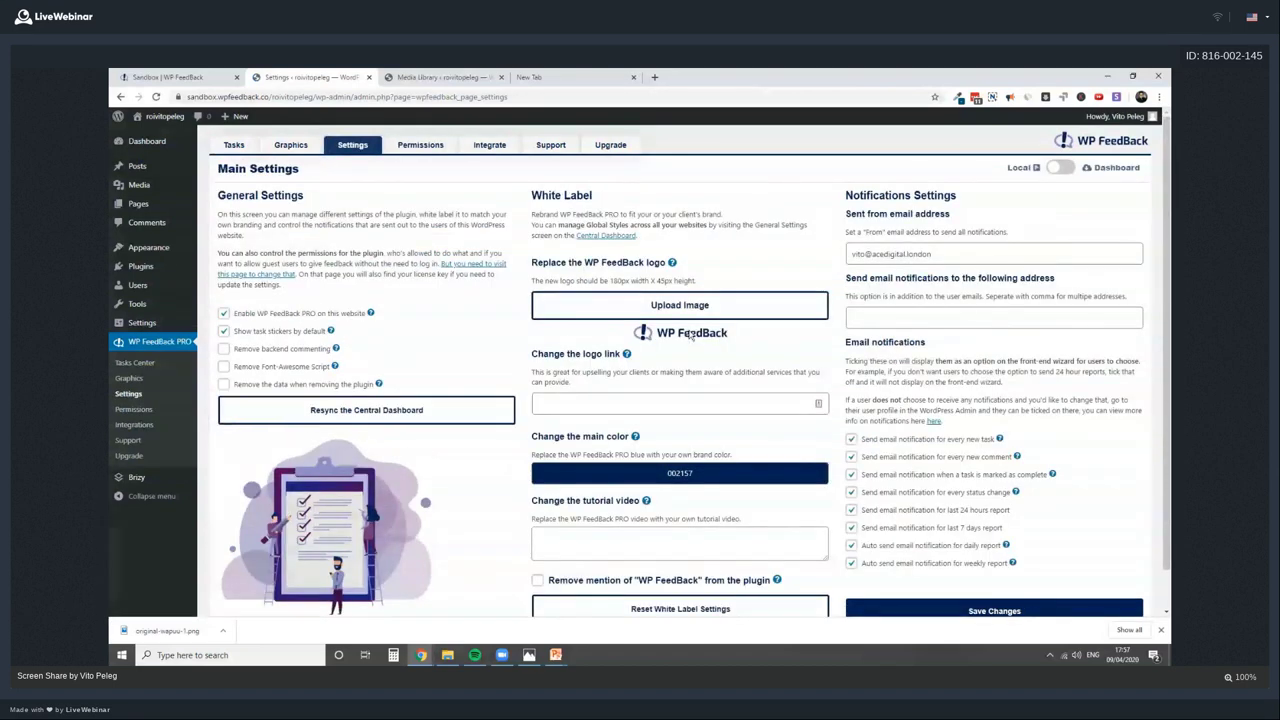
pyautogui.click(680, 473)
pyautogui.click(560, 560)
pyautogui.scroll(-1, 944, 562)
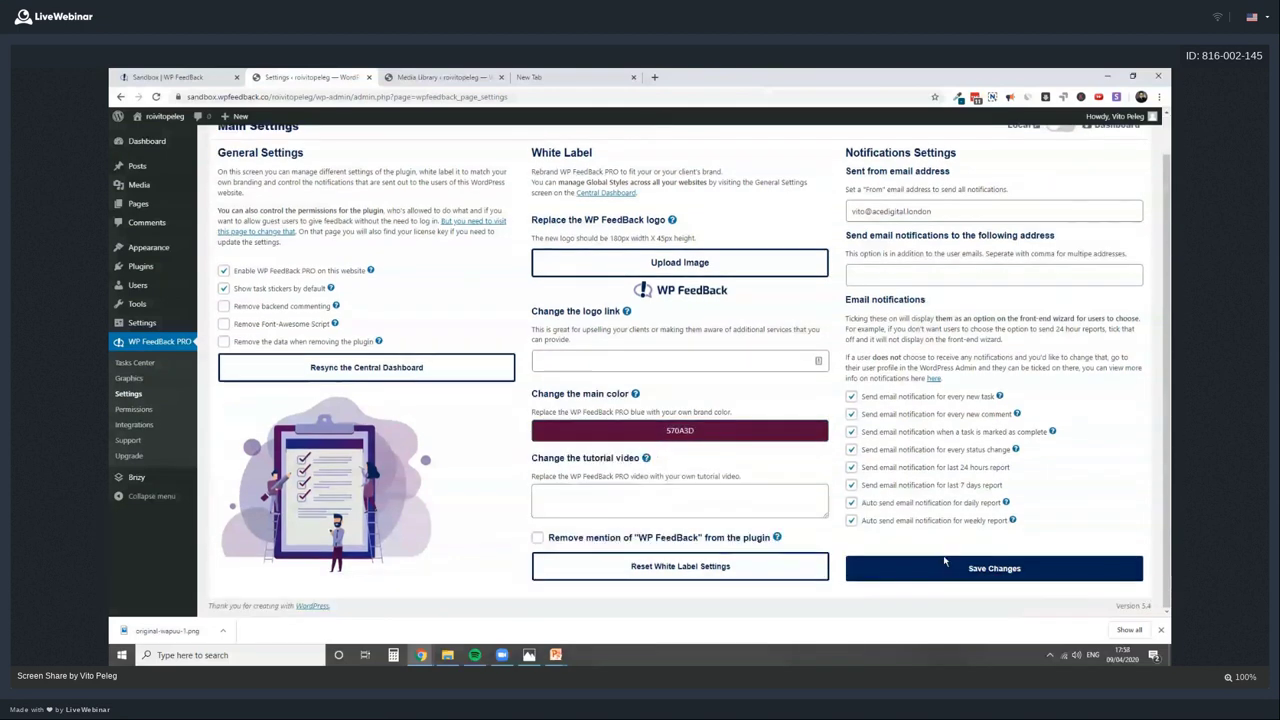
# Replace the plugin logo with the uploaded Brizy image and save the settings
pyautogui.click(679, 263)
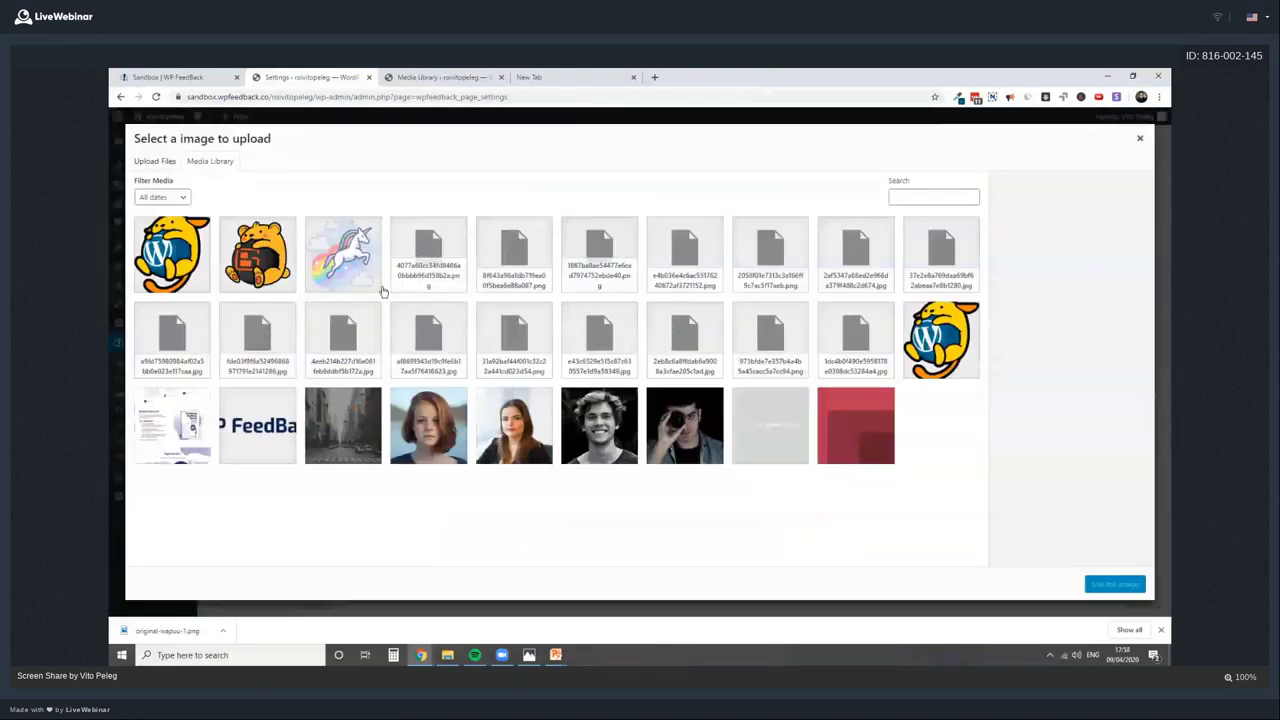
pyautogui.click(155, 161)
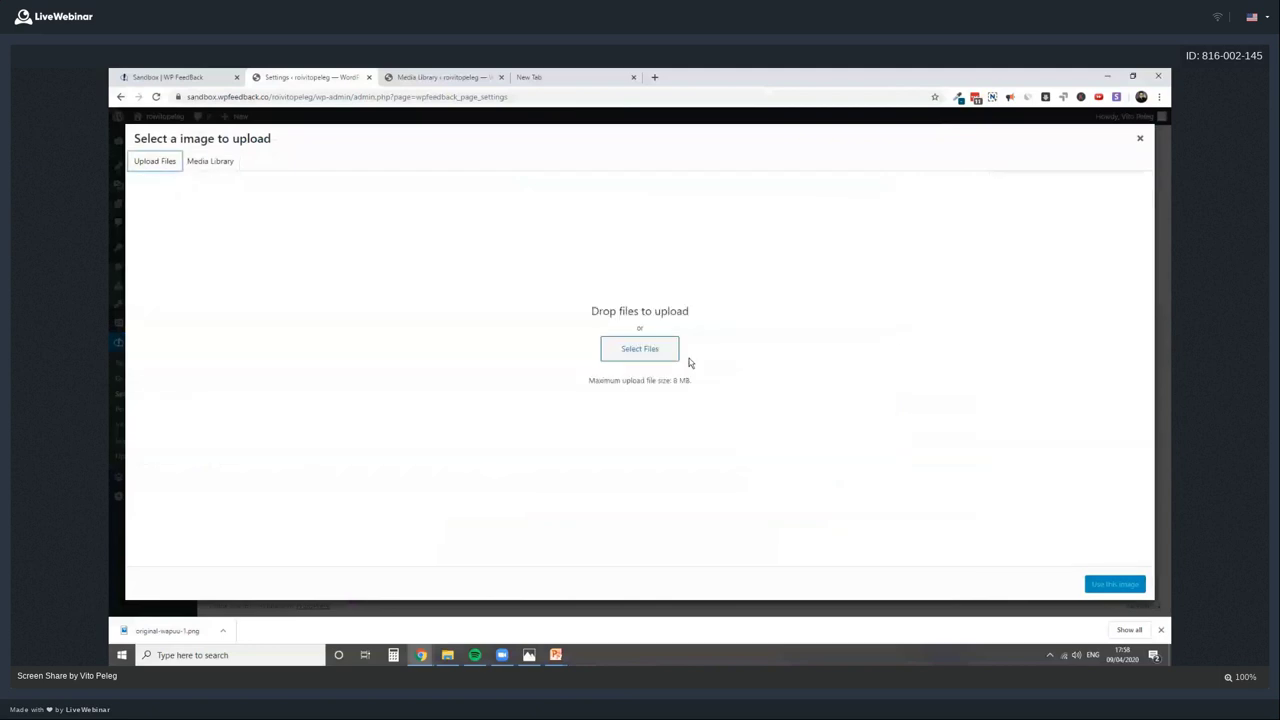
pyautogui.click(673, 355)
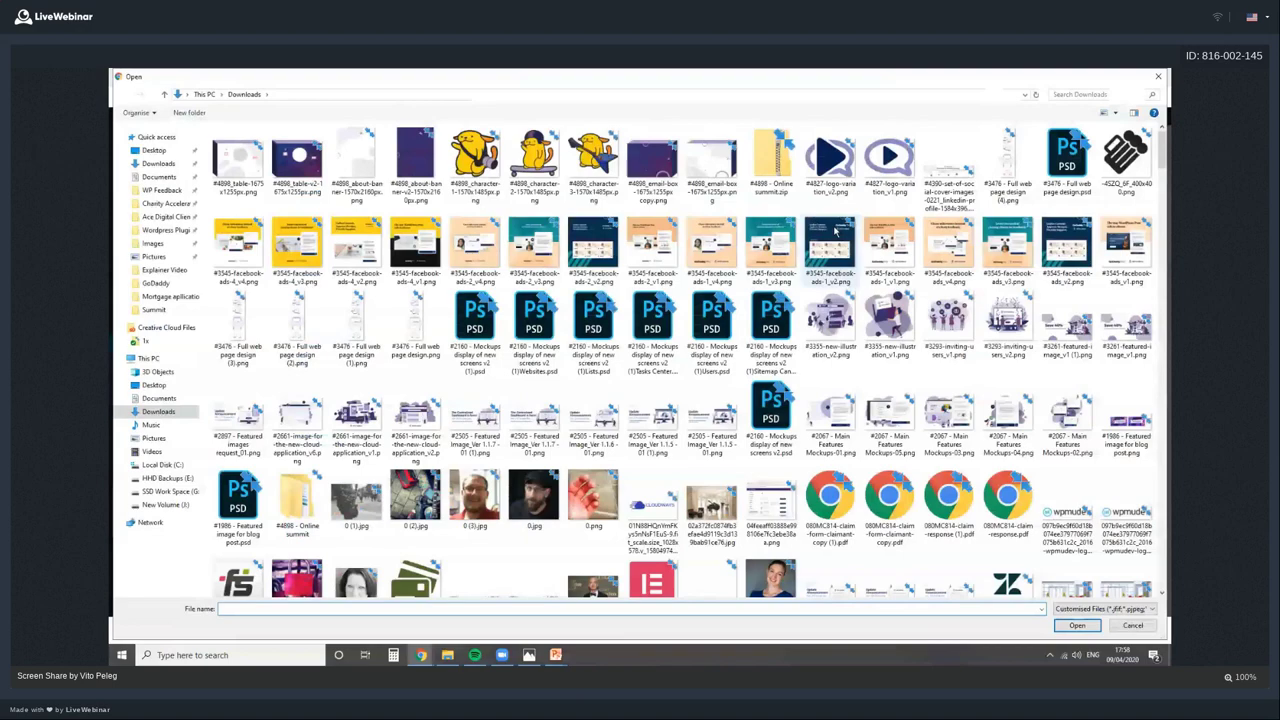
pyautogui.click(830, 255)
pyautogui.click(1077, 625)
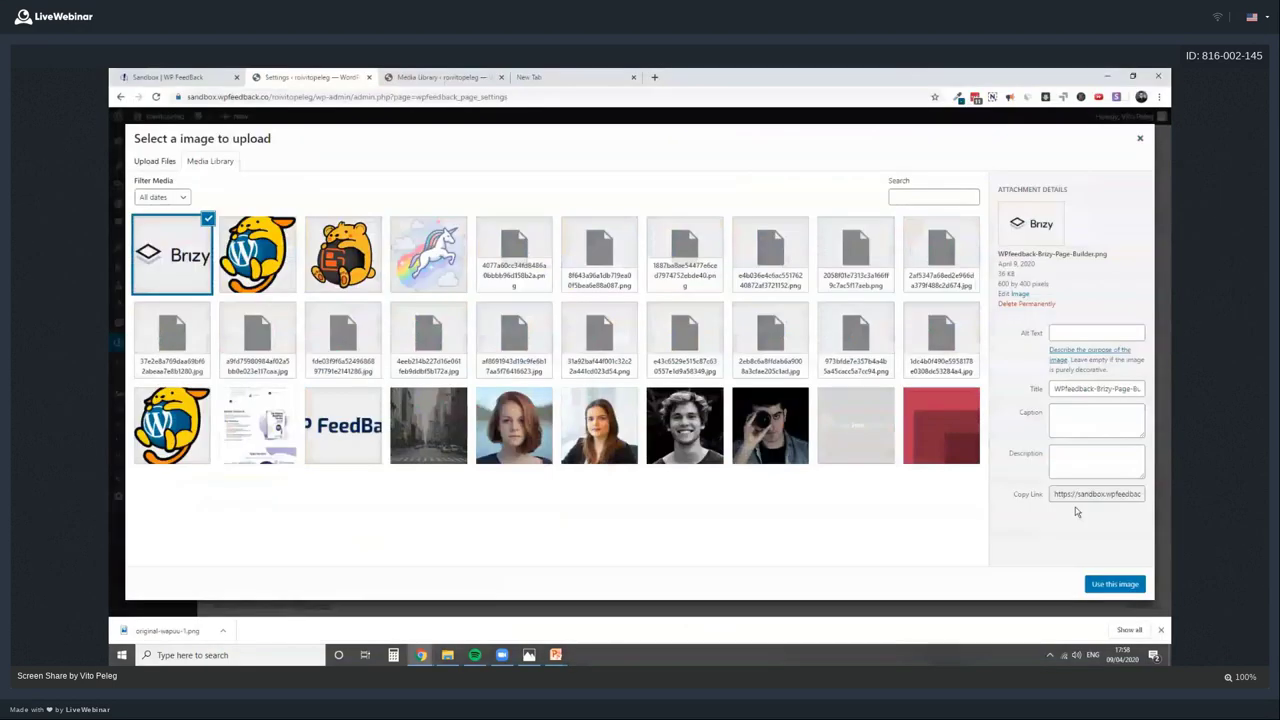
pyautogui.press('Escape')
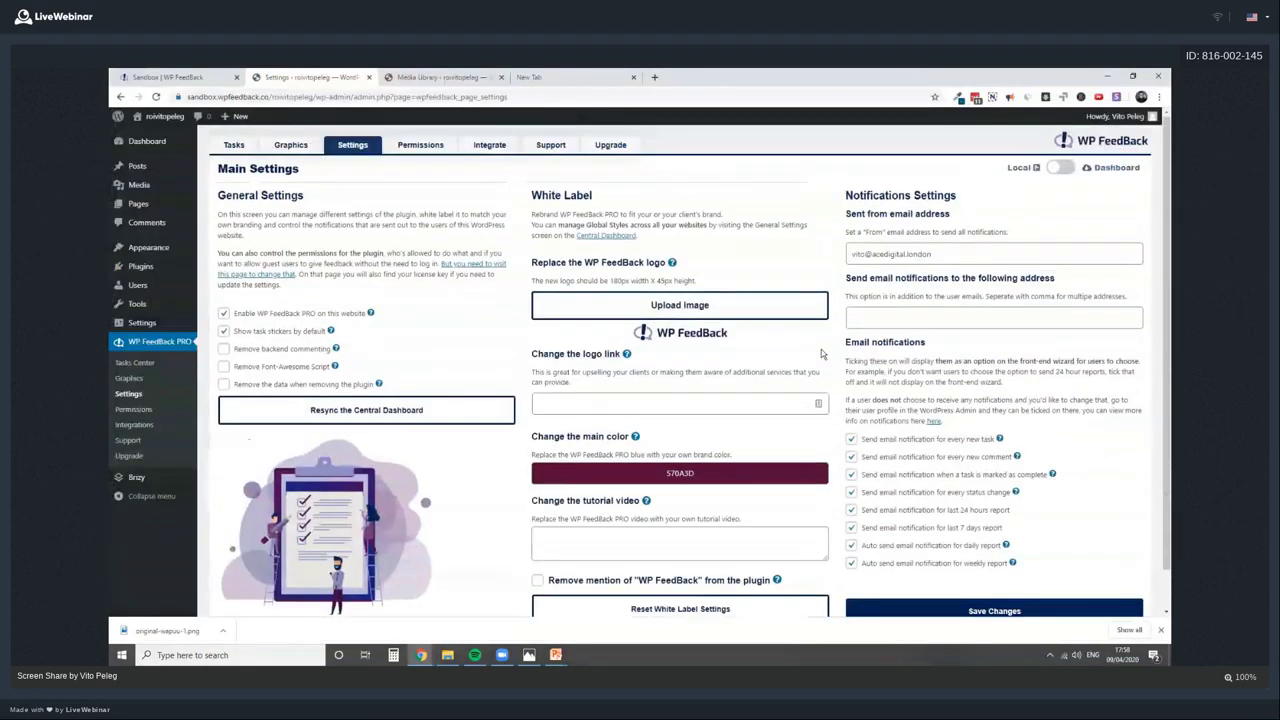
pyautogui.scroll(-1, 835, 325)
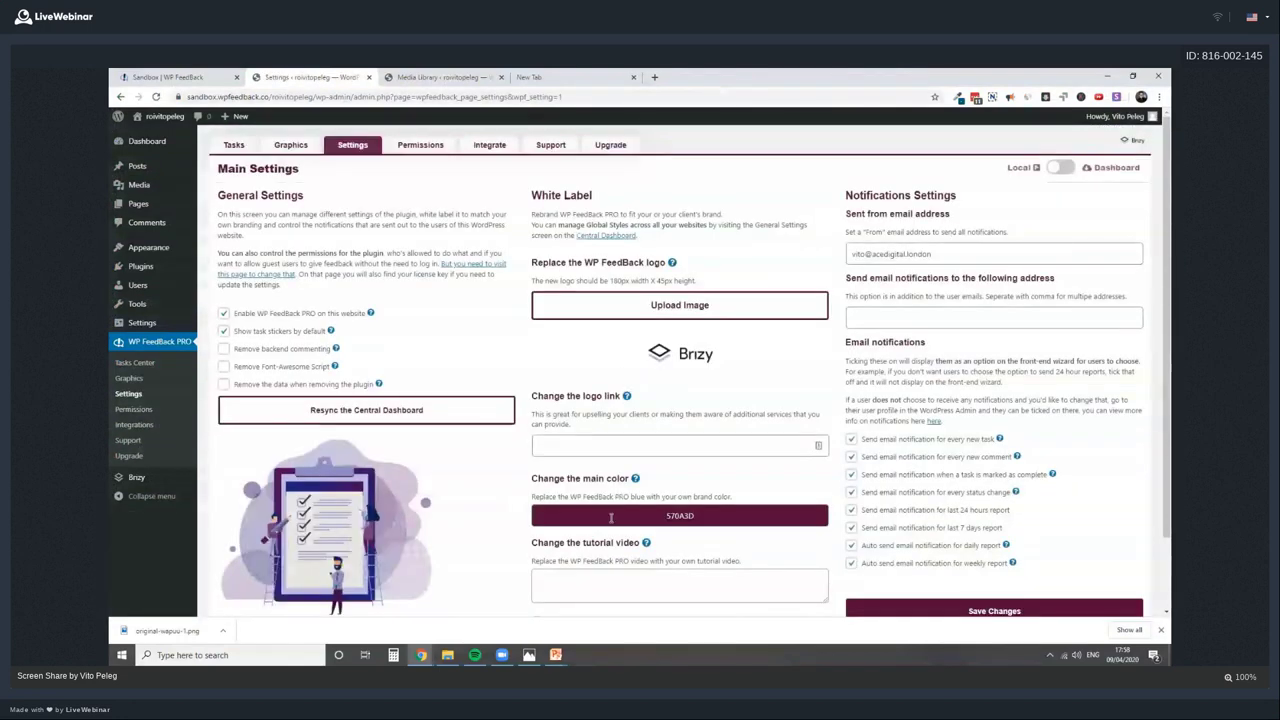
# View the site's front page with the new branding and its feedback comment list
pyautogui.click(569, 581)
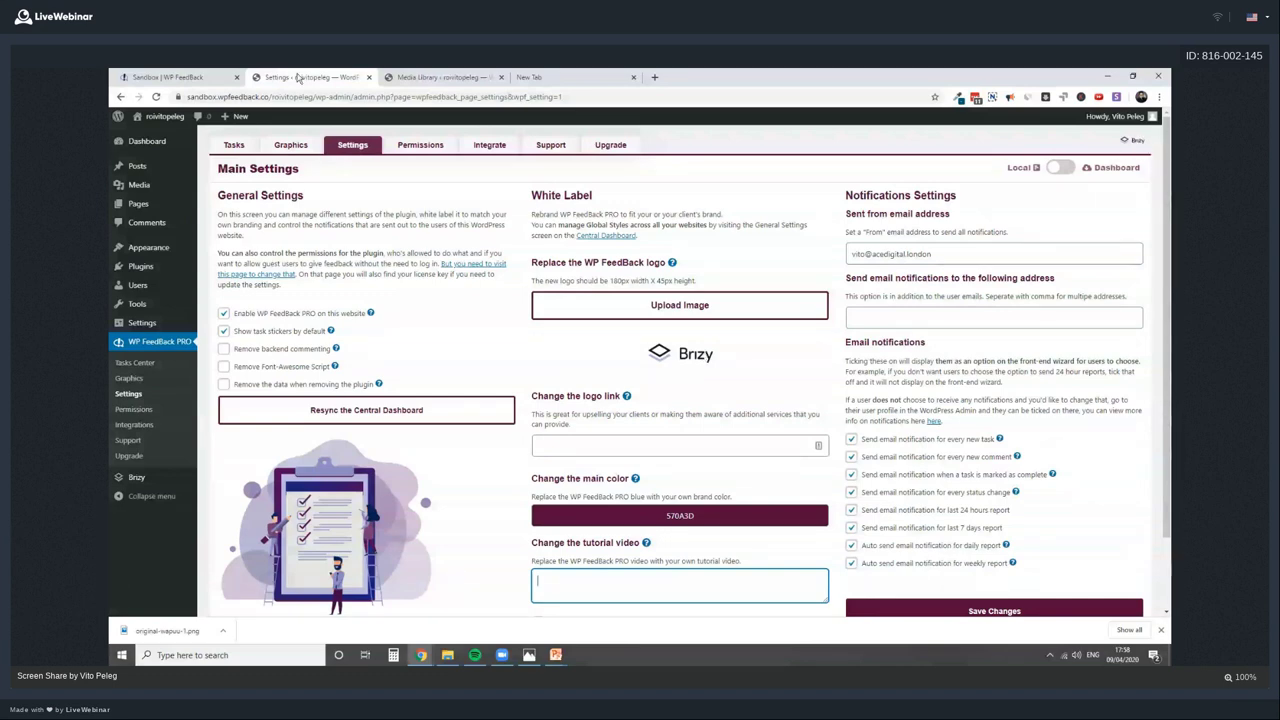
pyautogui.click(160, 116)
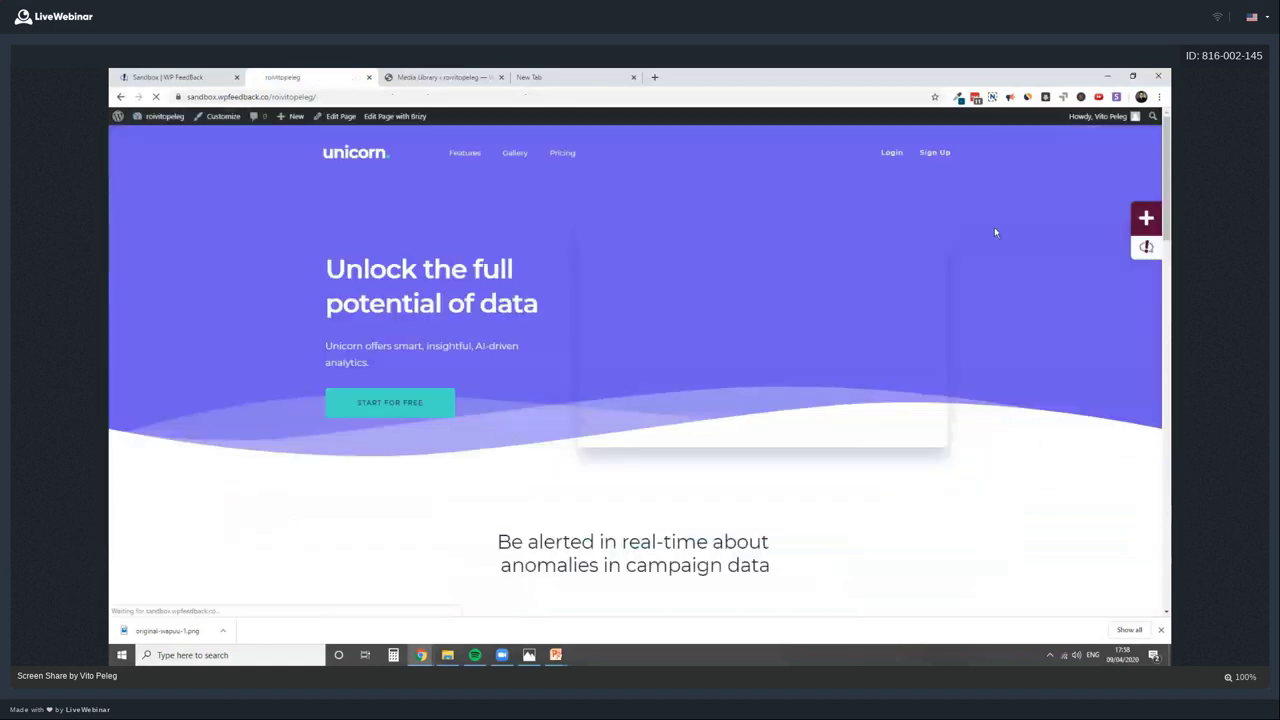
pyautogui.click(1147, 249)
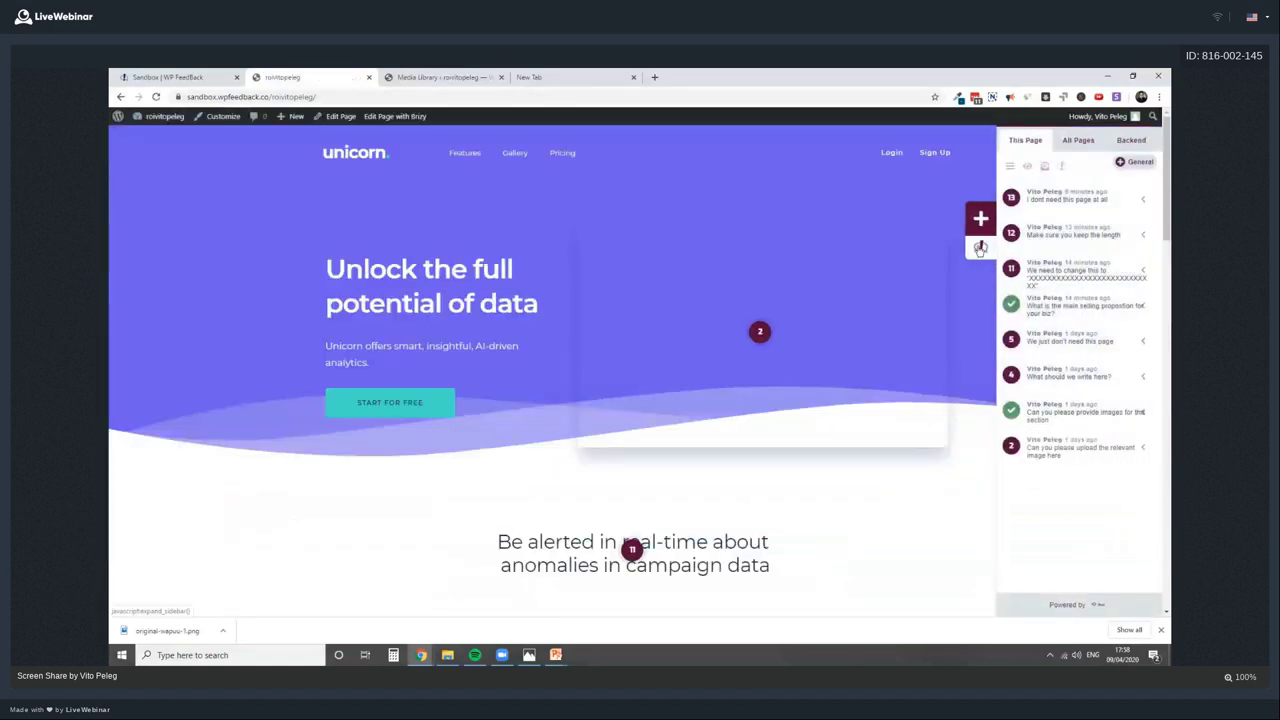
pyautogui.click(980, 248)
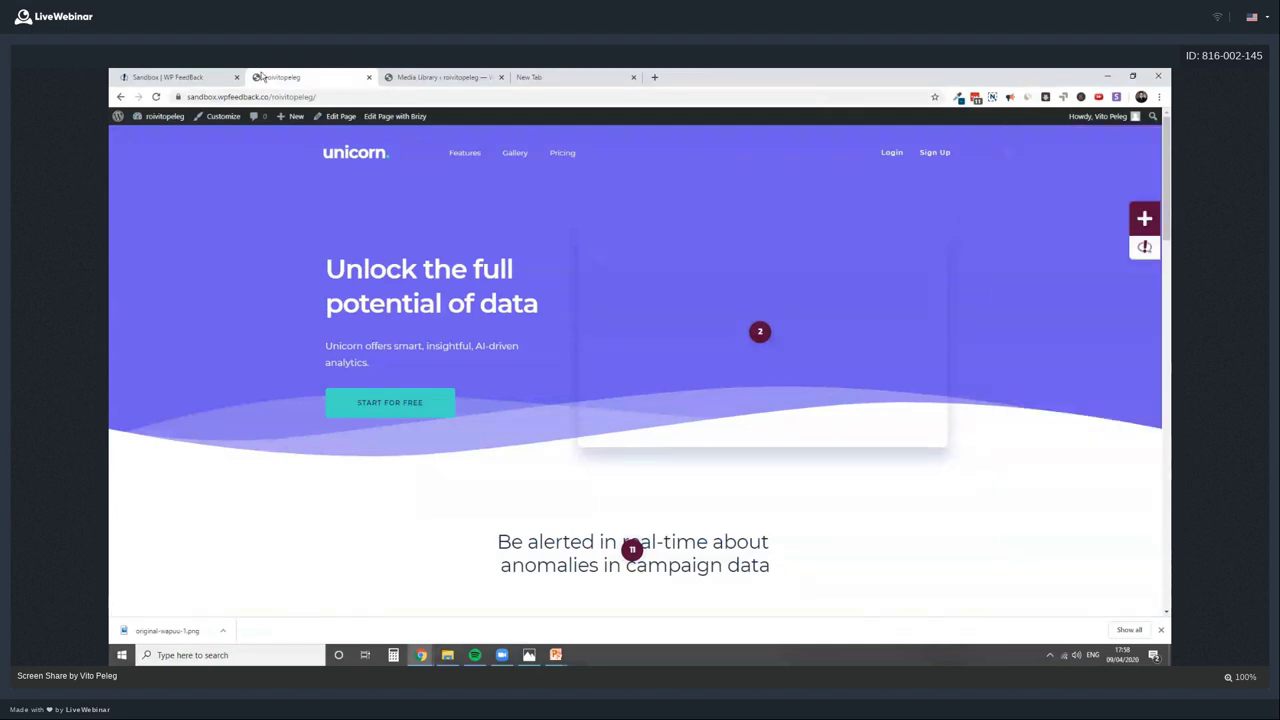
# Switch browser tabs back to the WordPress admin Dashboard
pyautogui.click(240, 77)
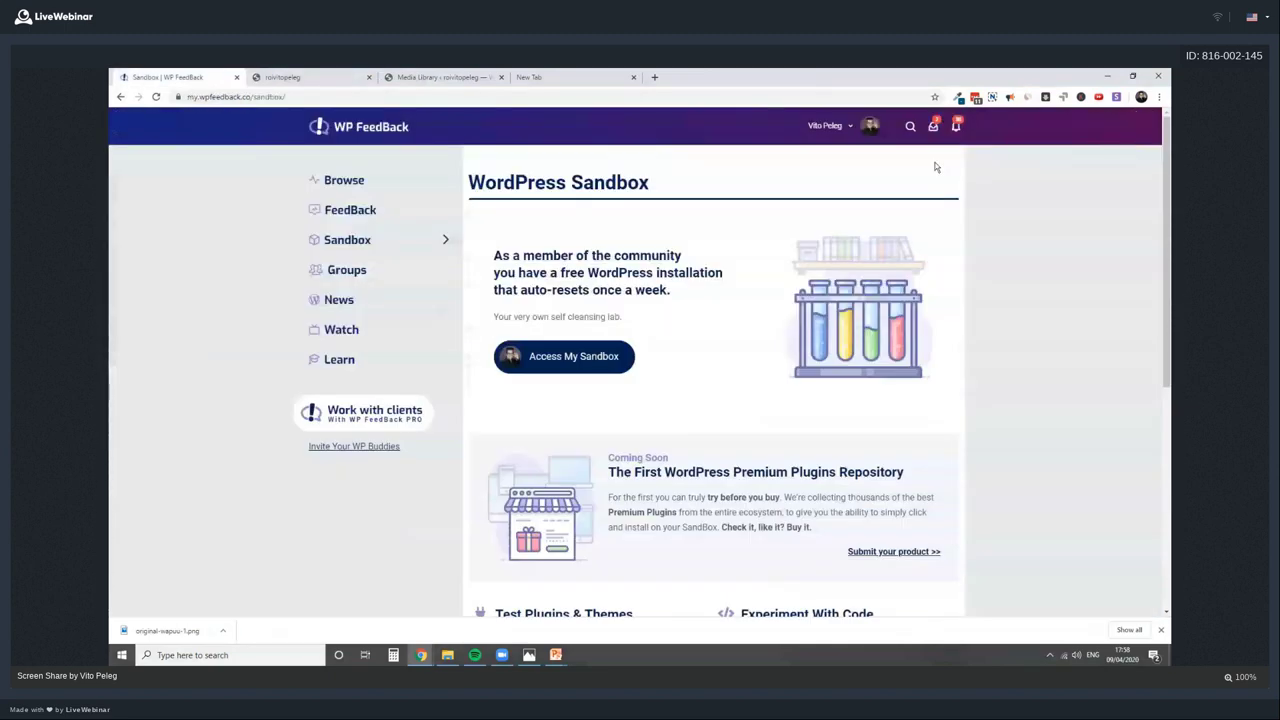
pyautogui.hotkey('ctrl', 'Tab')
pyautogui.hotkey('ctrl', 'Tab')
pyautogui.hotkey('ctrl', 'shift', 'Tab')
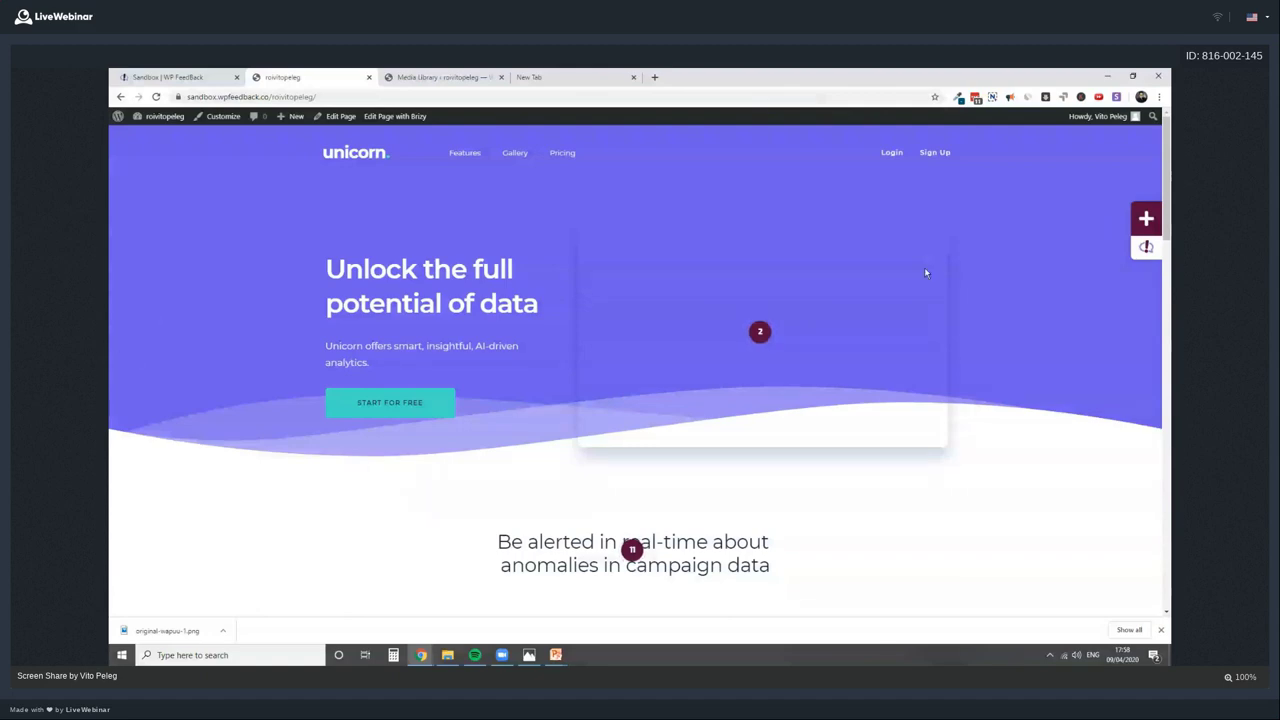
pyautogui.click(170, 77)
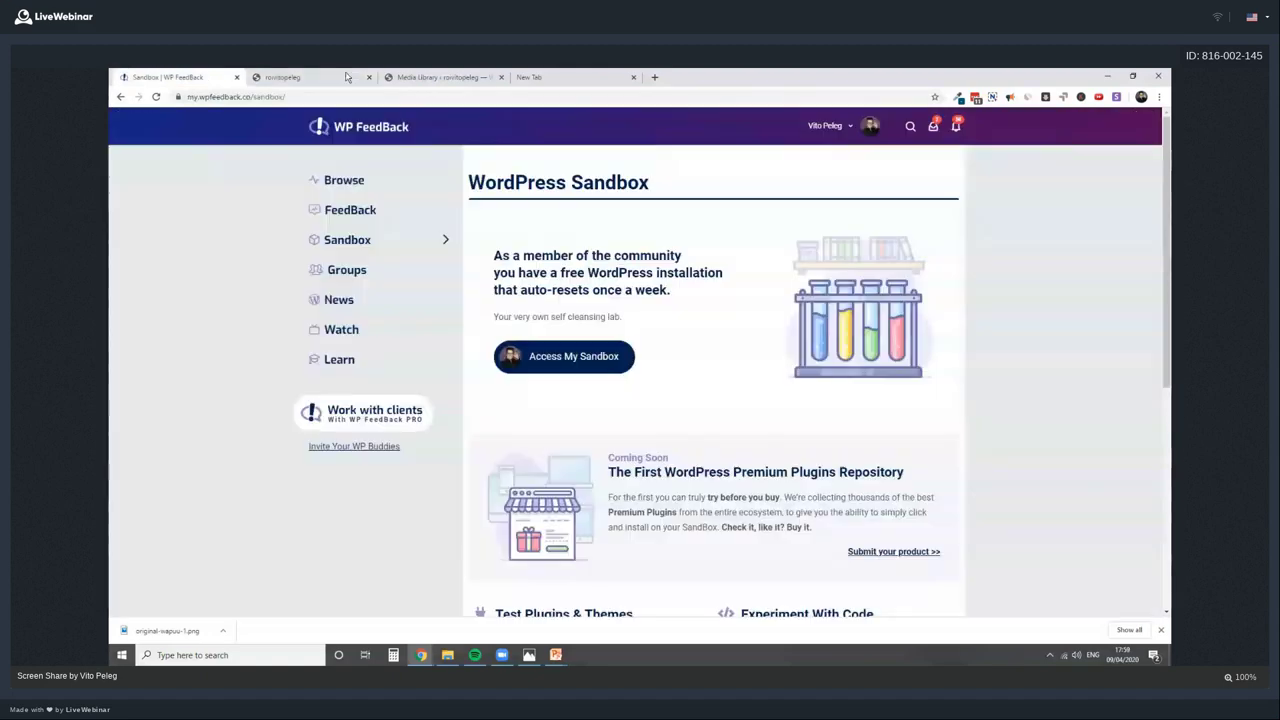
pyautogui.click(300, 77)
pyautogui.click(160, 116)
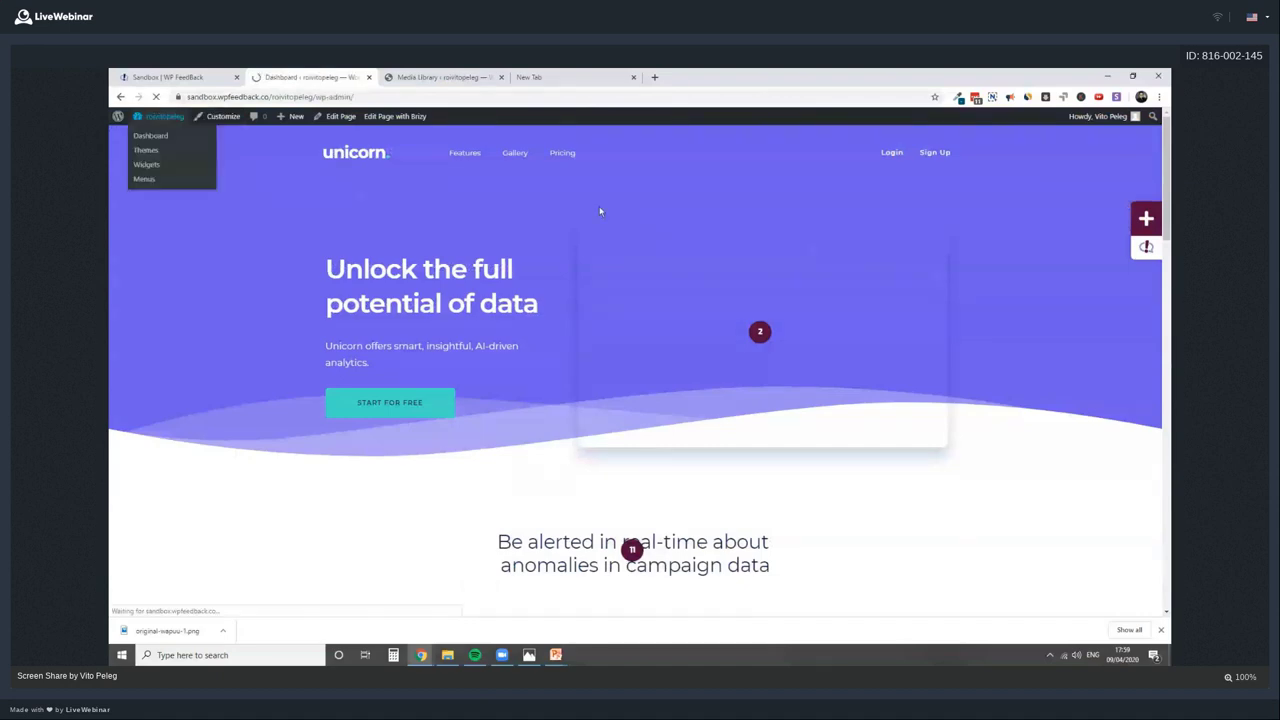
# Open WP FeedBack PRO > Settings and scroll through the Main Settings page
pyautogui.moveTo(160, 381)
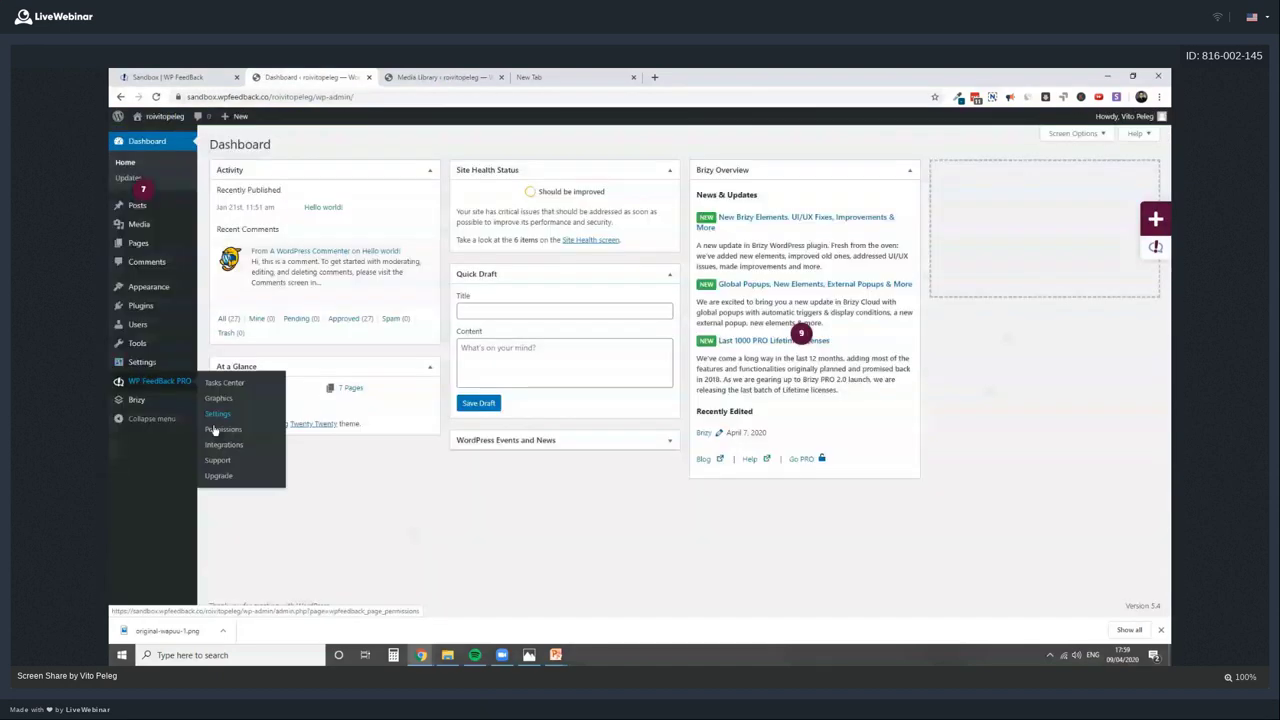
pyautogui.click(217, 414)
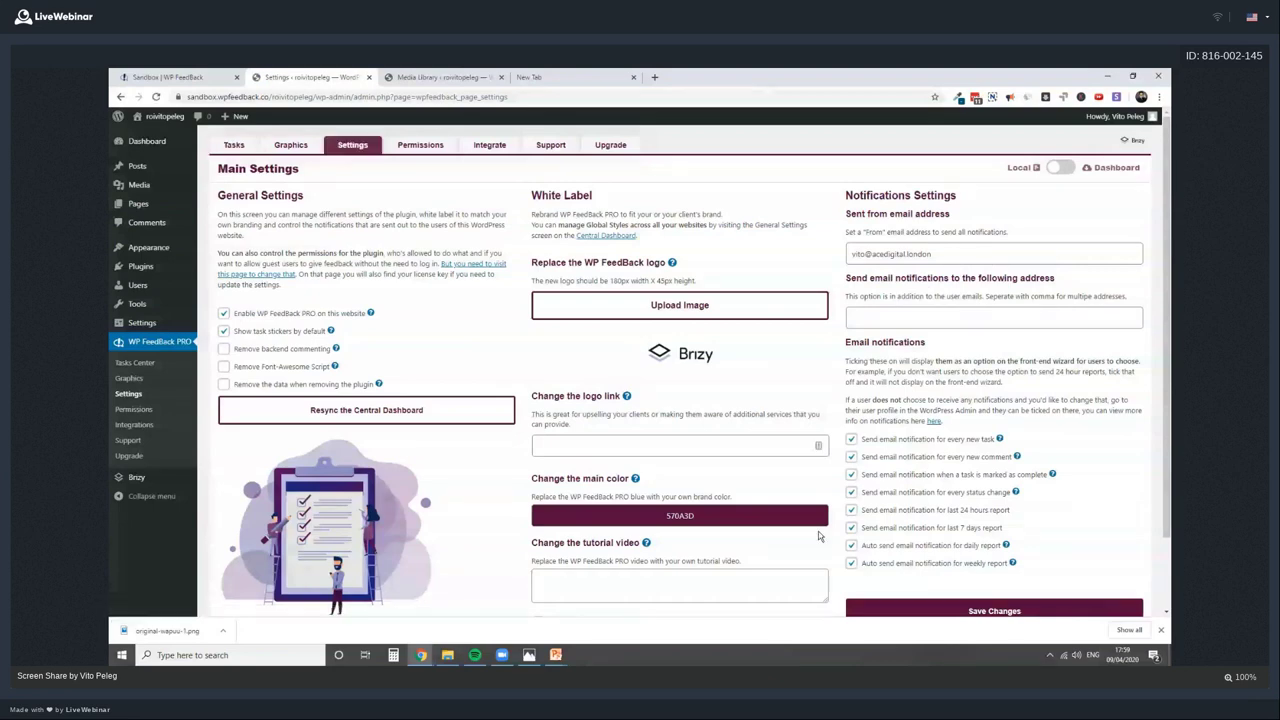
pyautogui.scroll(-1, 502, 183)
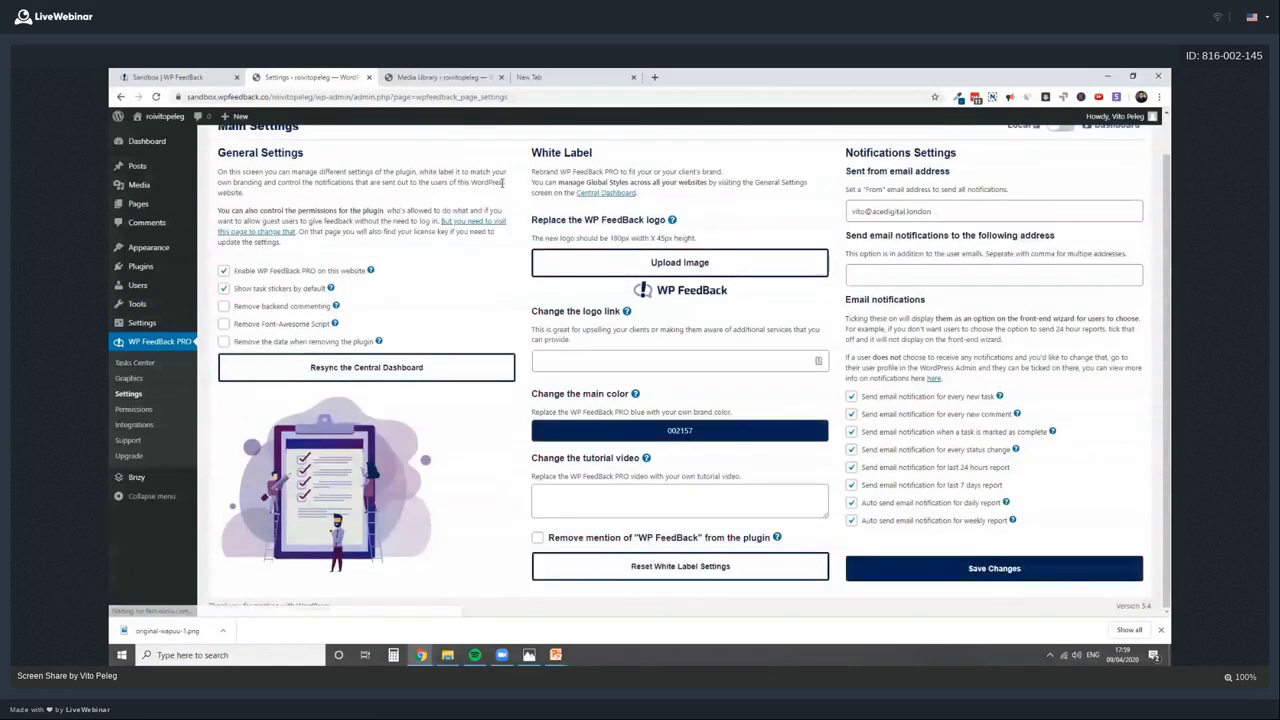
pyautogui.scroll(1, 503, 183)
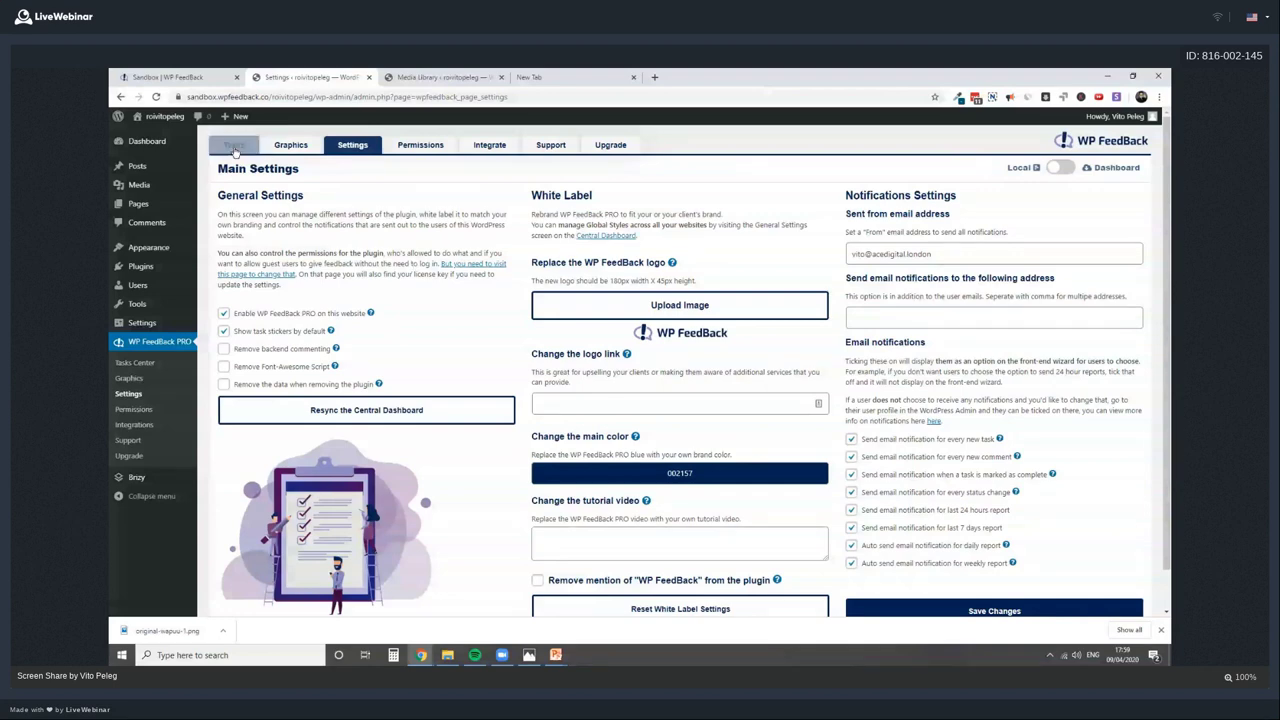
# In the Tasks tab, review task 13's comments and the page it belongs to
pyautogui.click(234, 146)
pyautogui.moveTo(248, 169); pyautogui.dragTo(282, 169)
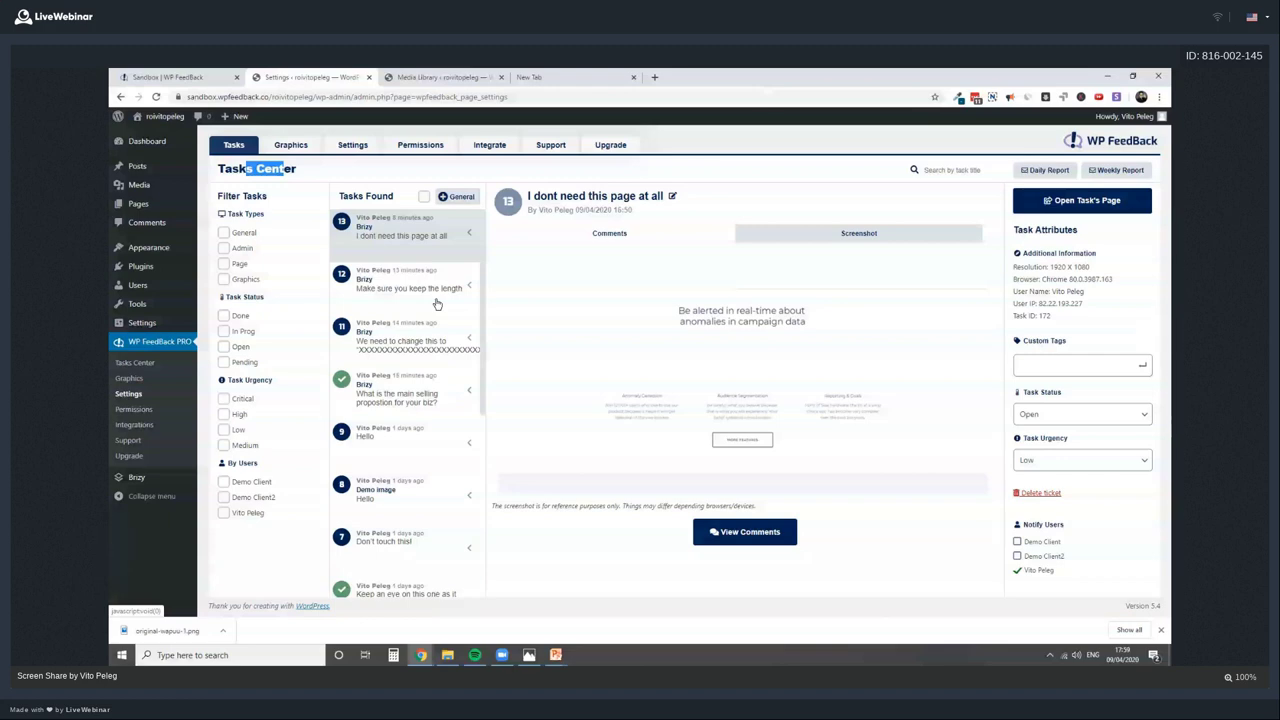
pyautogui.scroll(-5, 436, 304)
pyautogui.scroll(5, 444, 325)
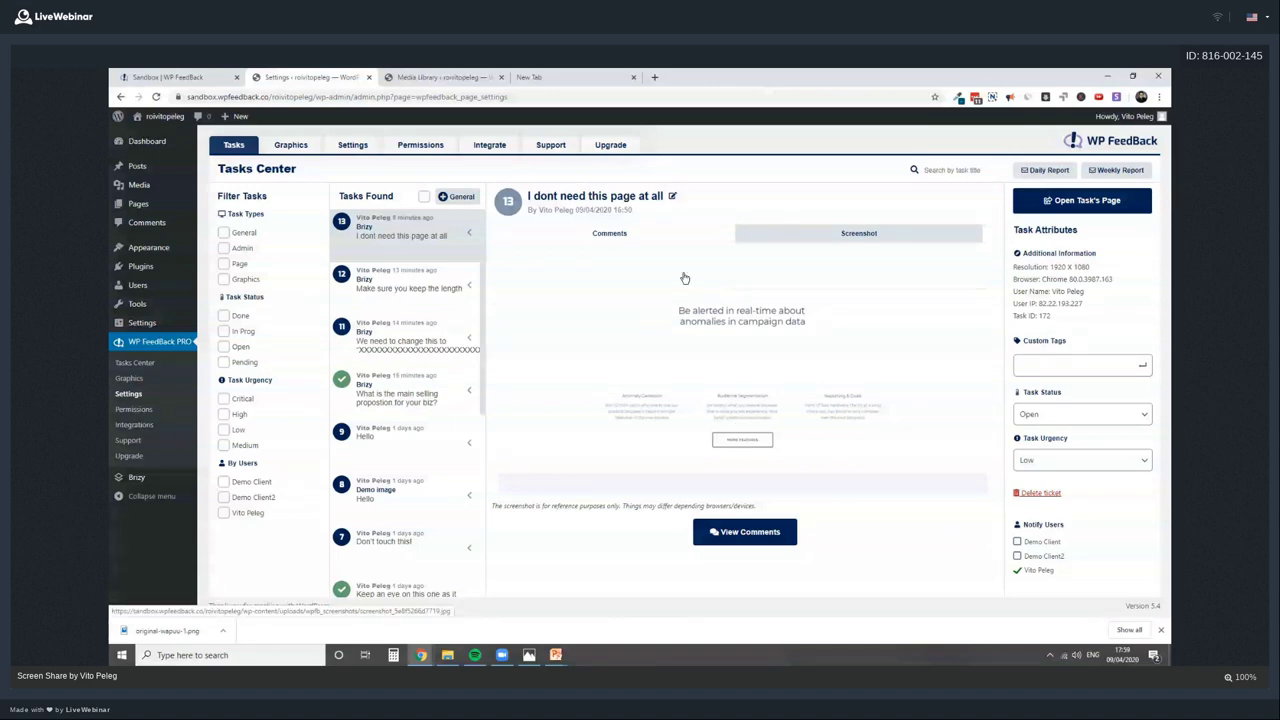
pyautogui.click(750, 532)
pyautogui.moveTo(518, 284); pyautogui.dragTo(607, 292)
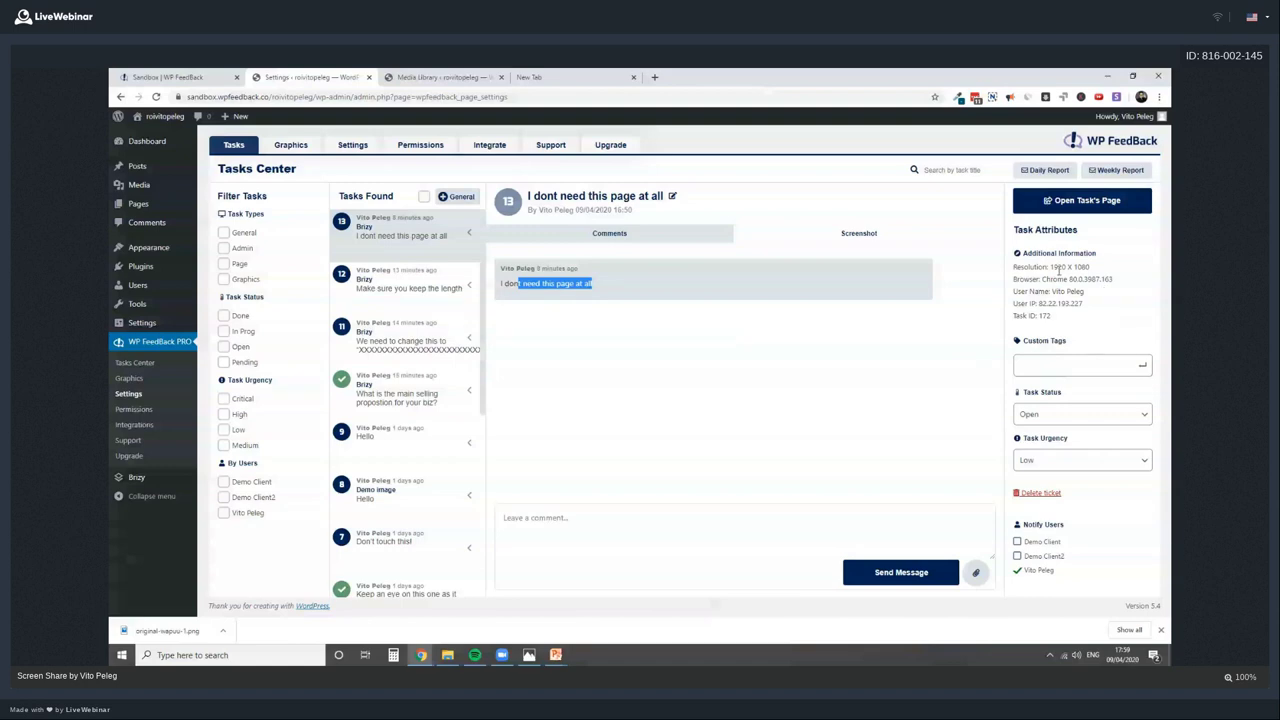
pyautogui.click(1073, 203)
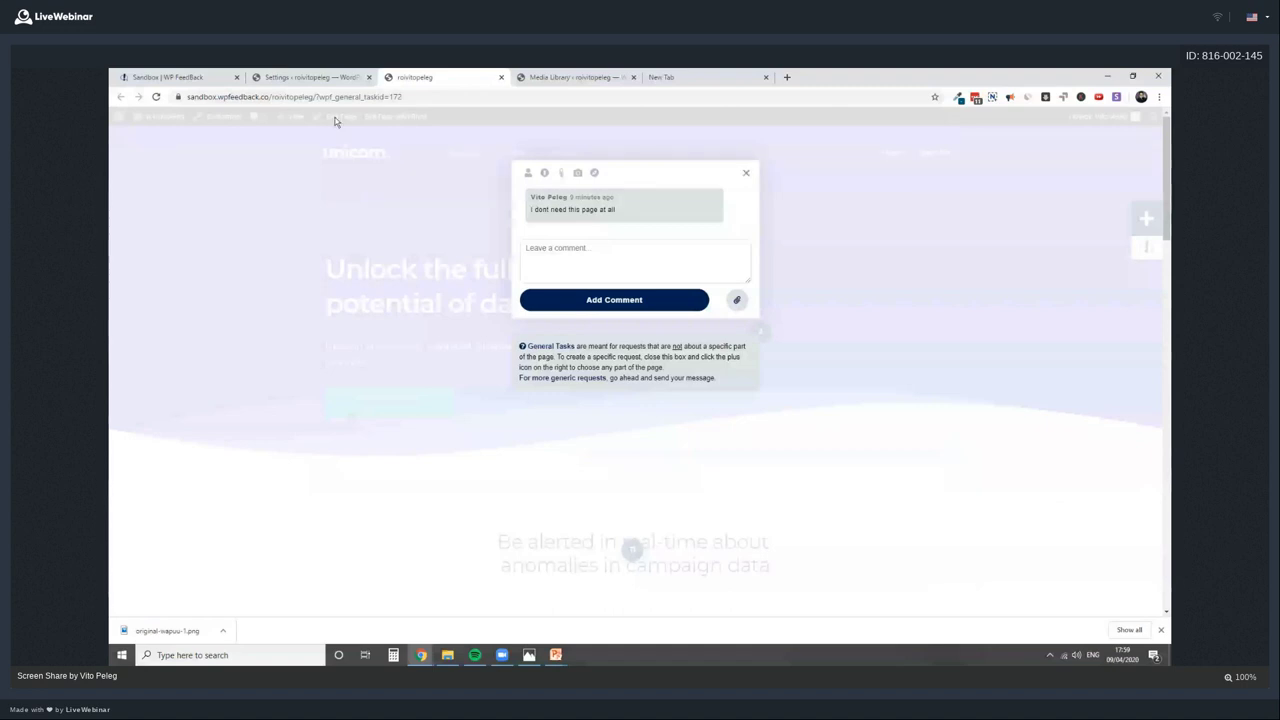
pyautogui.click(746, 175)
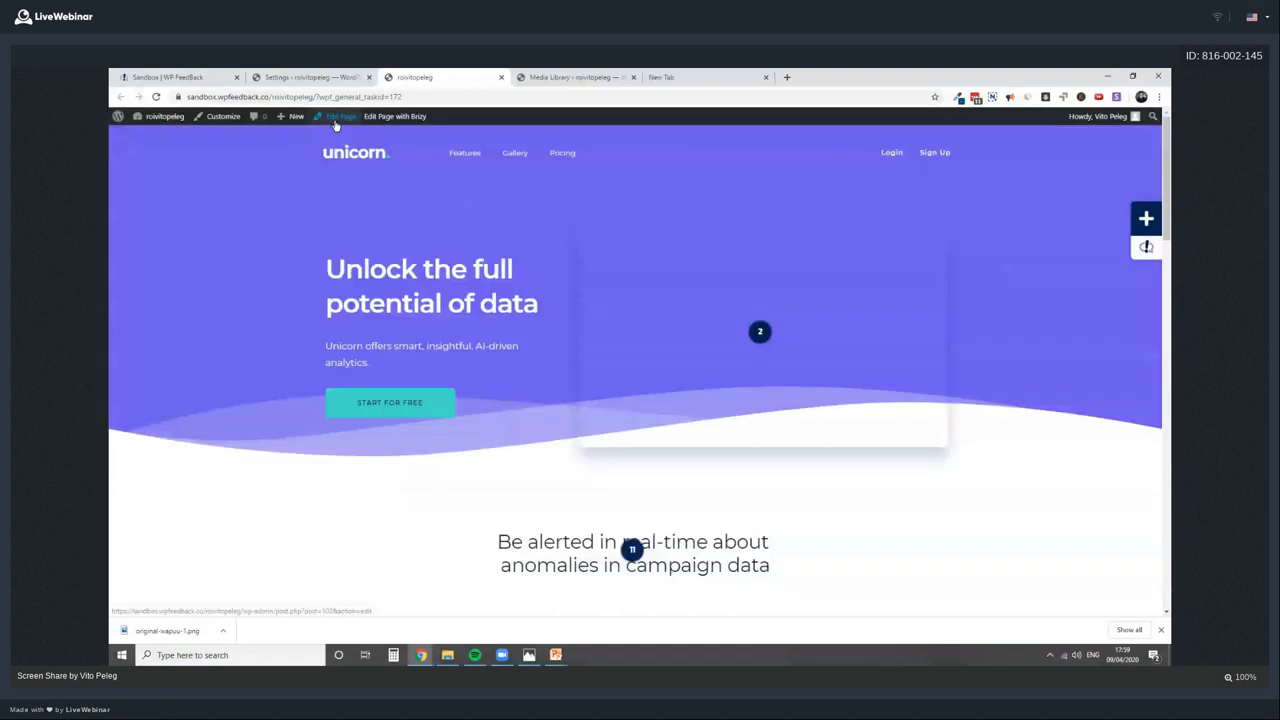
pyautogui.click(292, 77)
# Step through tasks 12, 11 and 10, leave the status Open, and go to Graphics
pyautogui.click(415, 296)
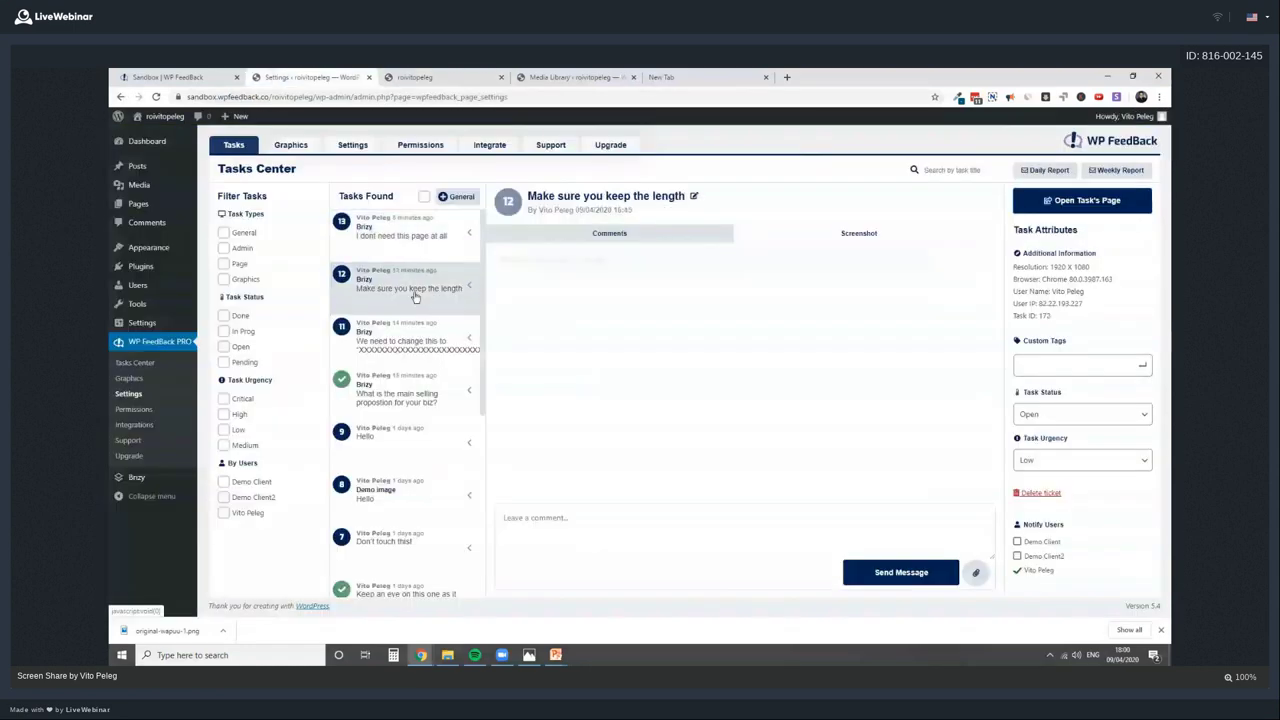
pyautogui.click(422, 340)
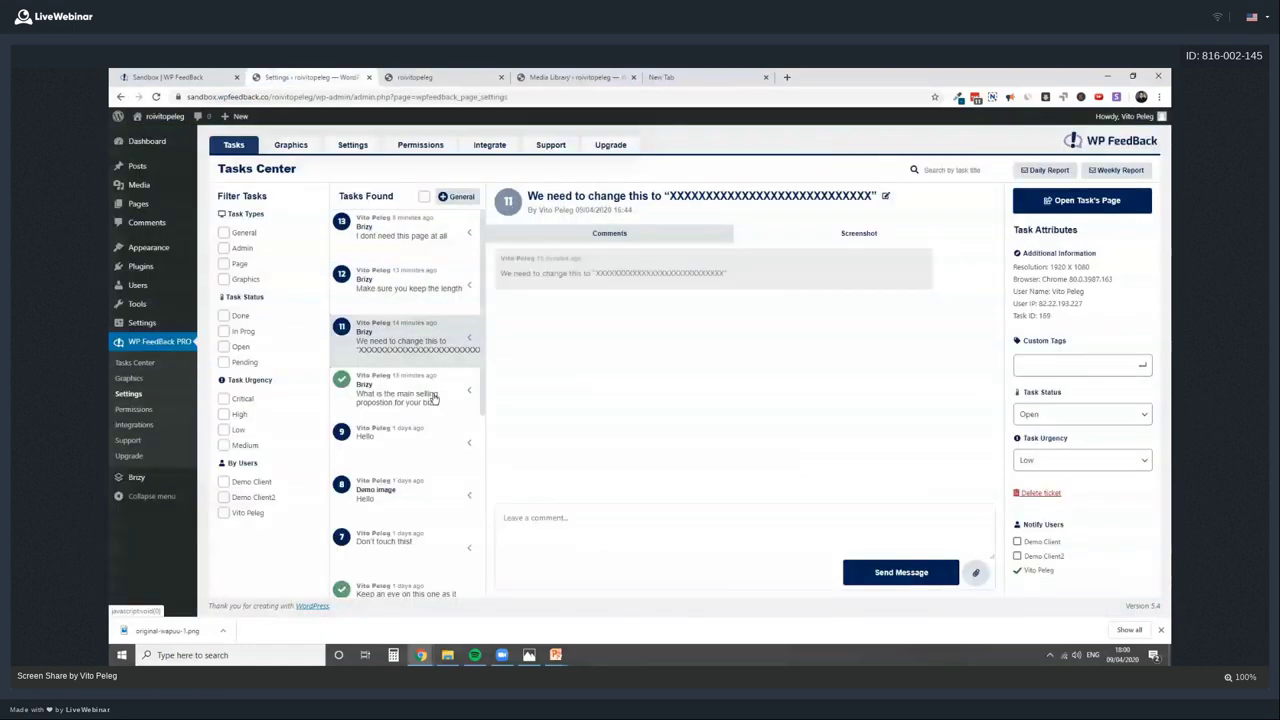
pyautogui.click(434, 398)
pyautogui.click(431, 492)
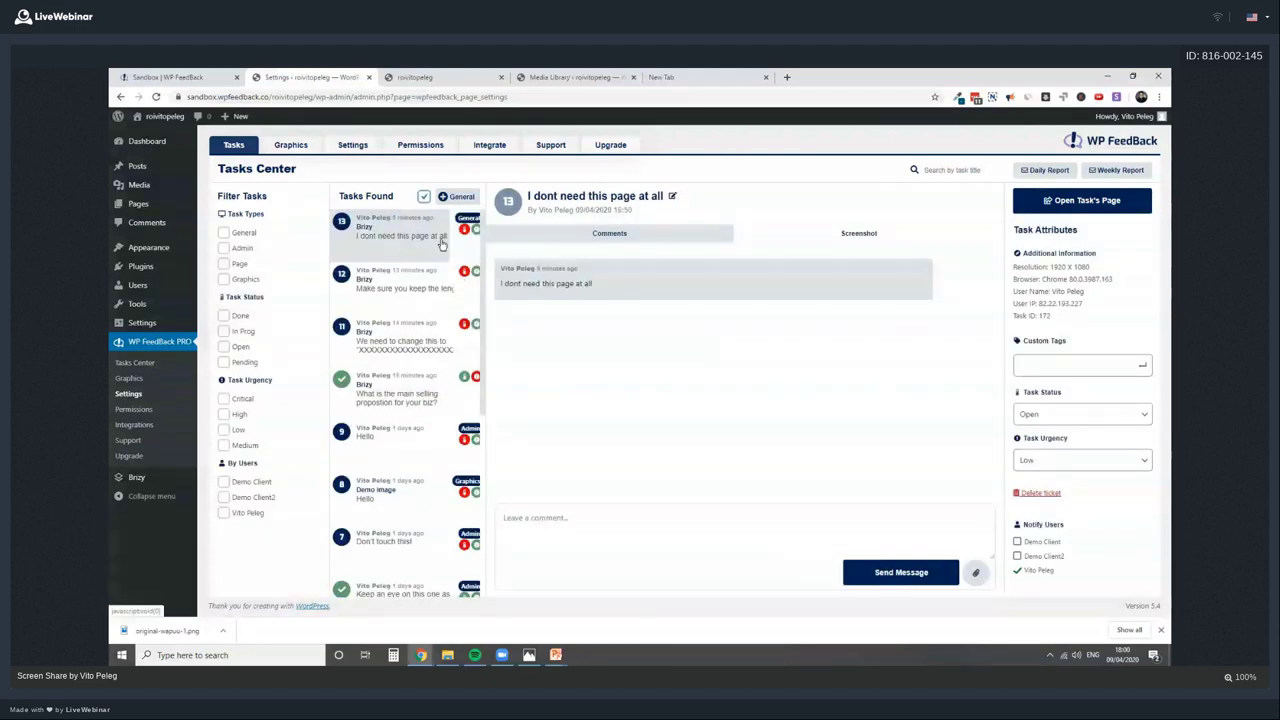
pyautogui.click(1059, 415)
pyautogui.click(573, 204)
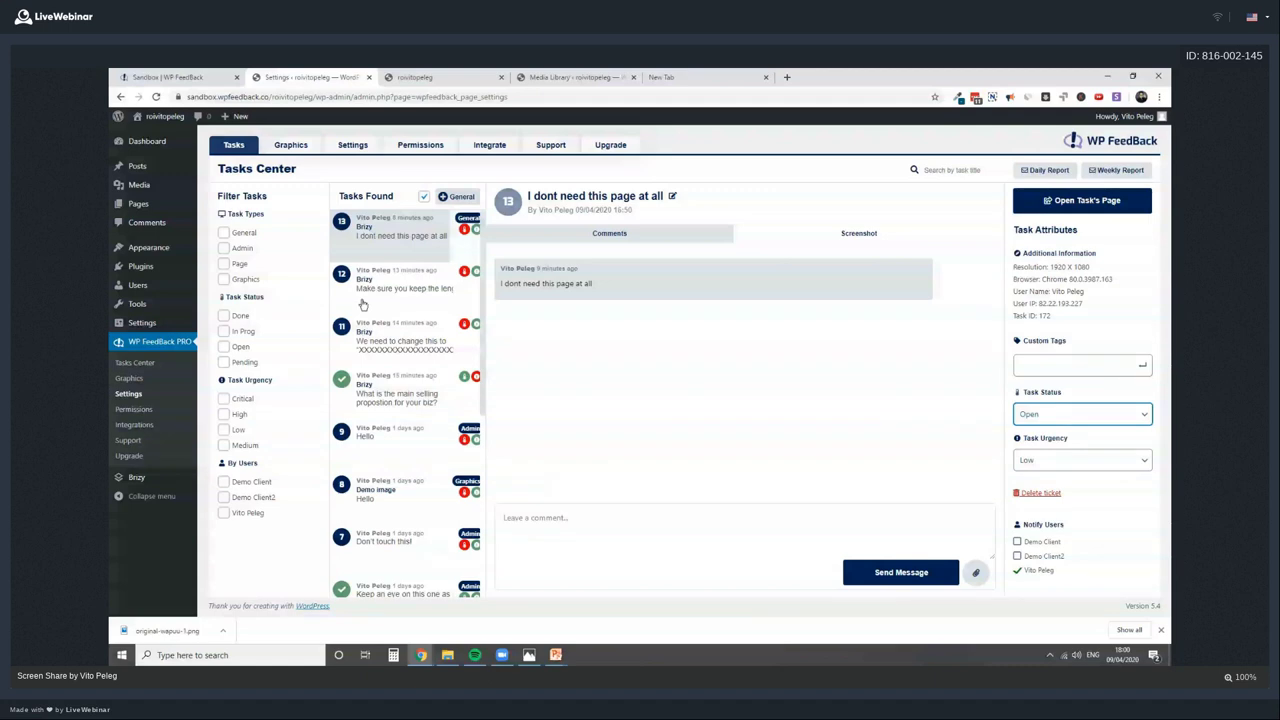
pyautogui.click(290, 144)
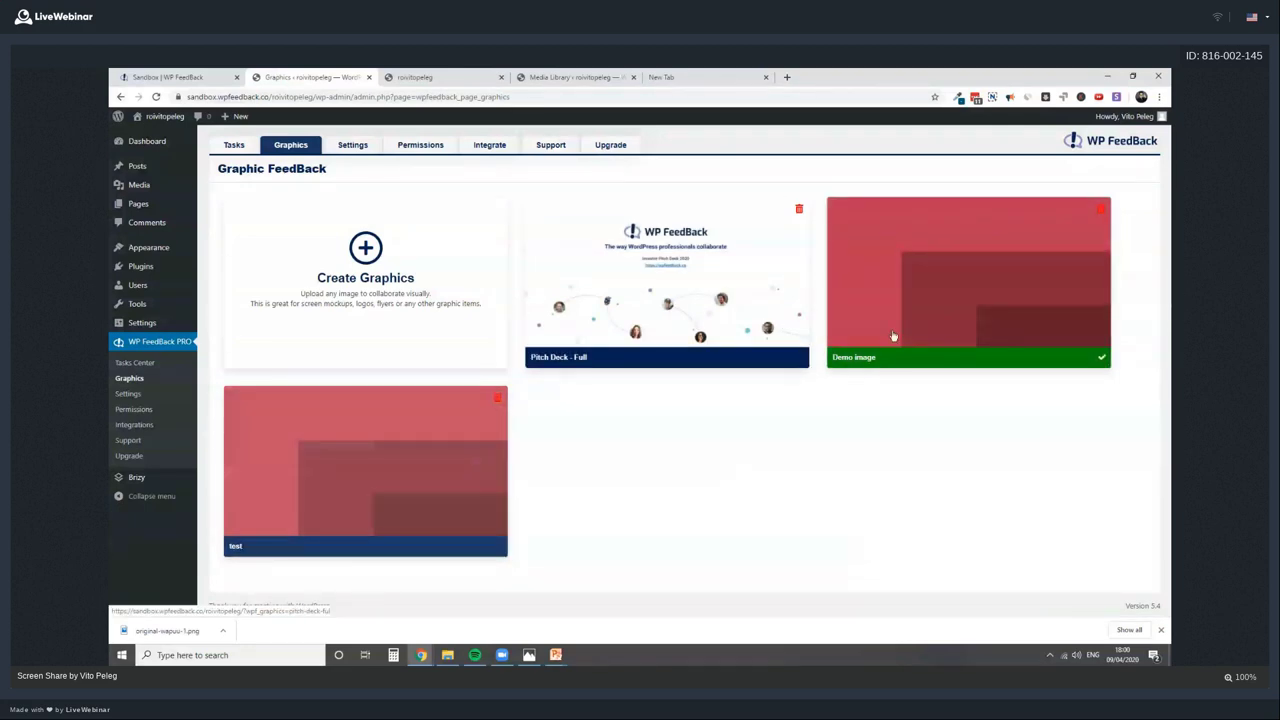
# Start a new graphic using the uploaded staging-site screenshot as its image
pyautogui.click(429, 469)
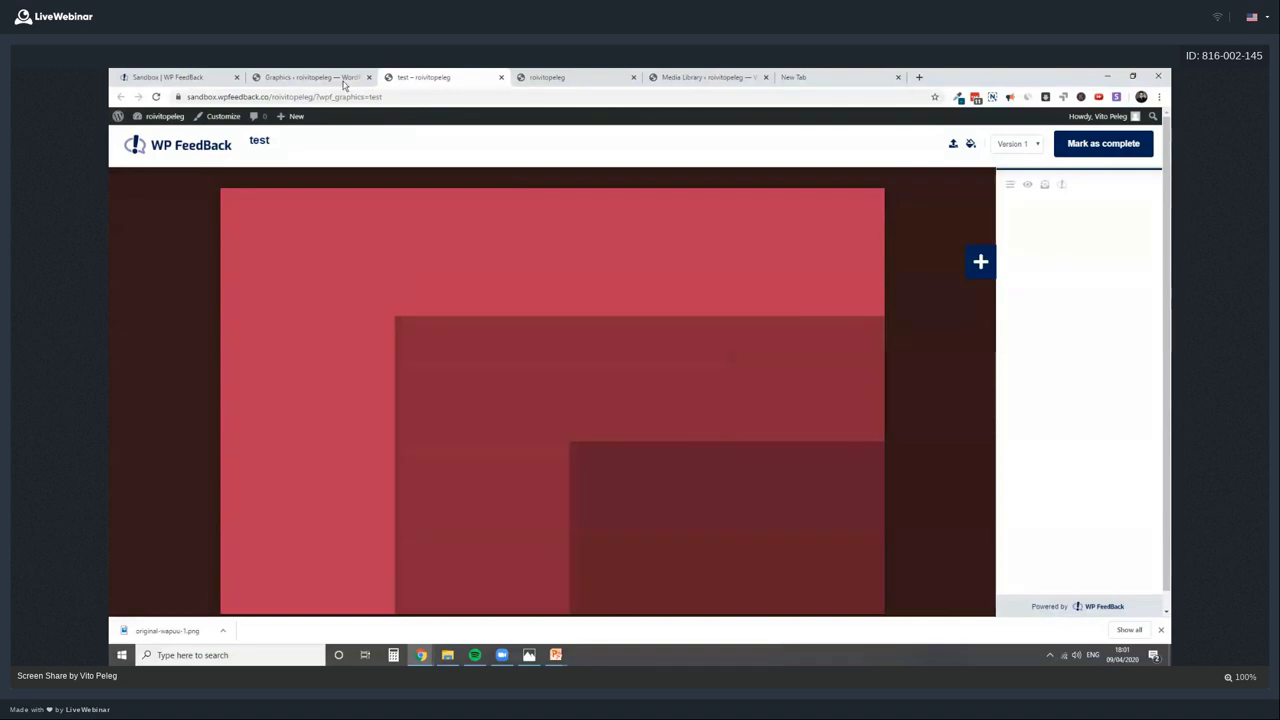
pyautogui.click(310, 77)
pyautogui.click(365, 255)
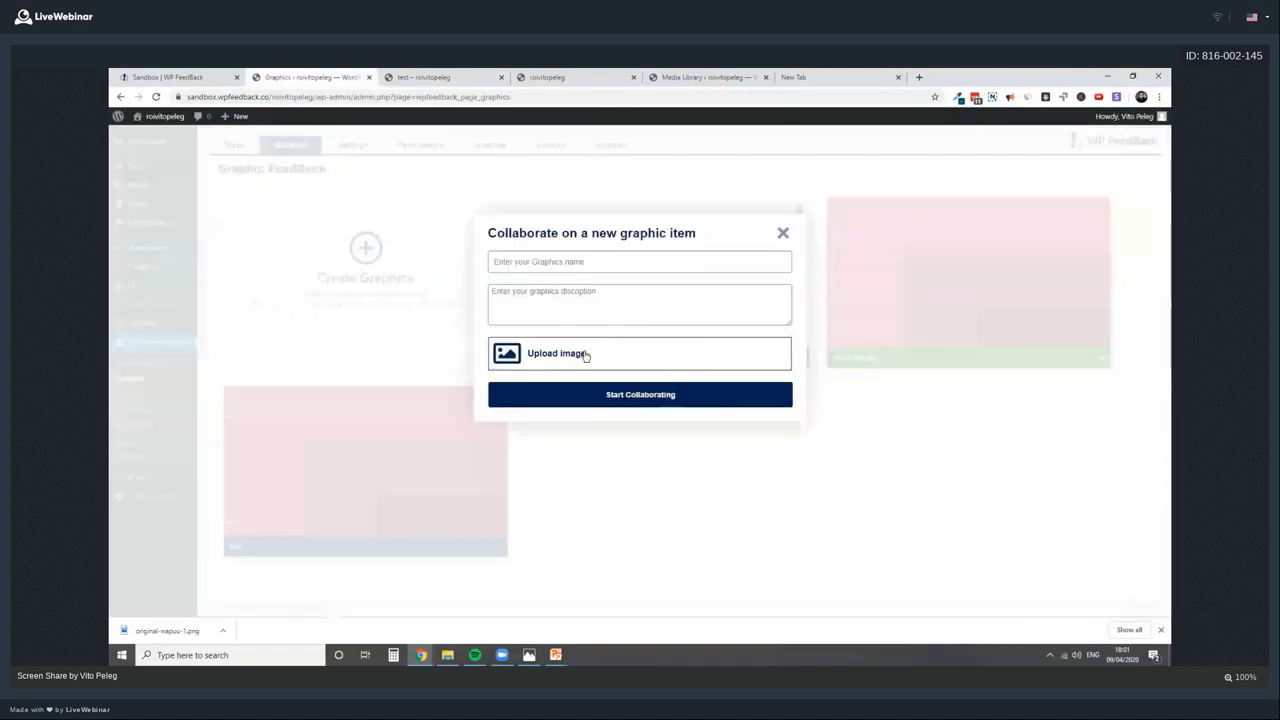
pyautogui.click(584, 355)
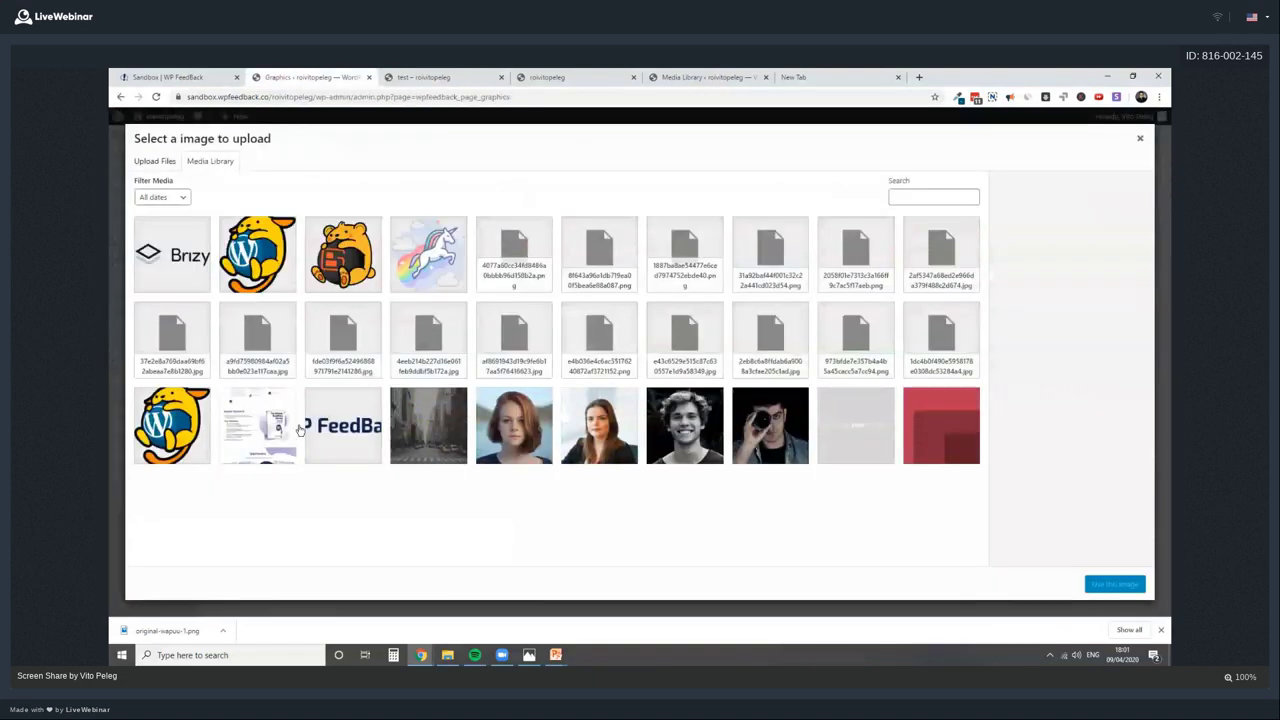
pyautogui.click(166, 161)
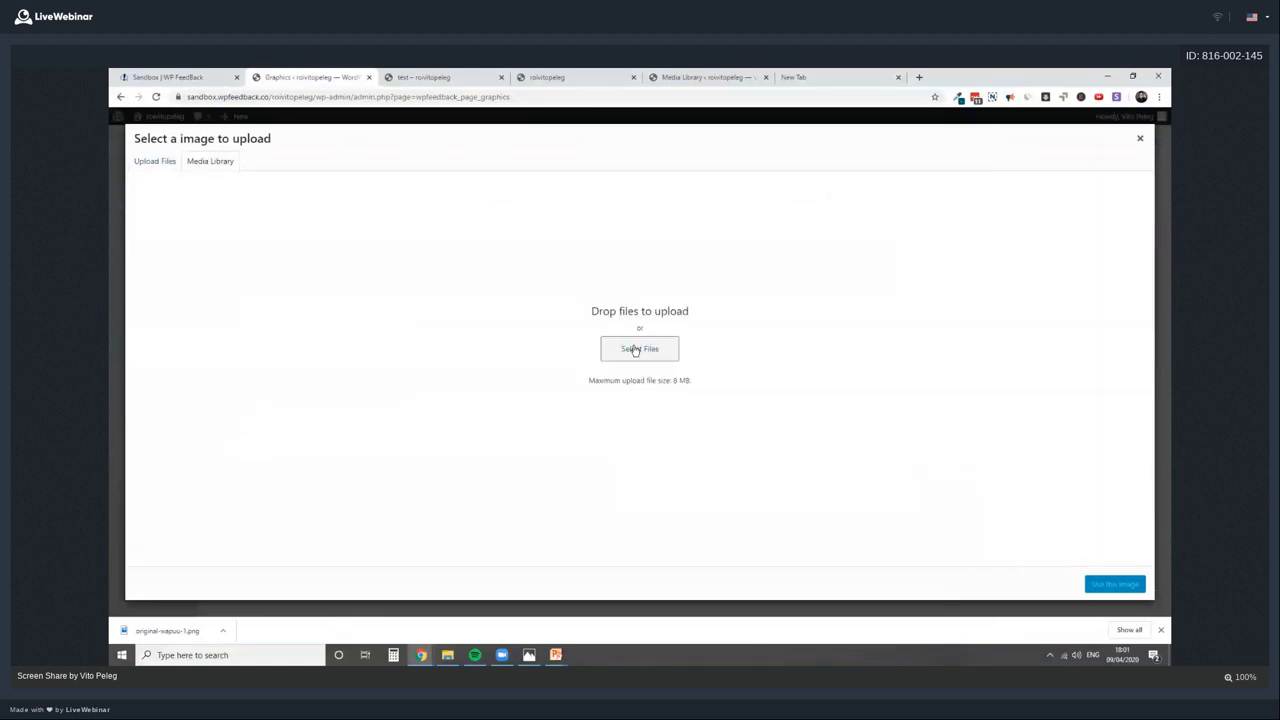
pyautogui.click(634, 350)
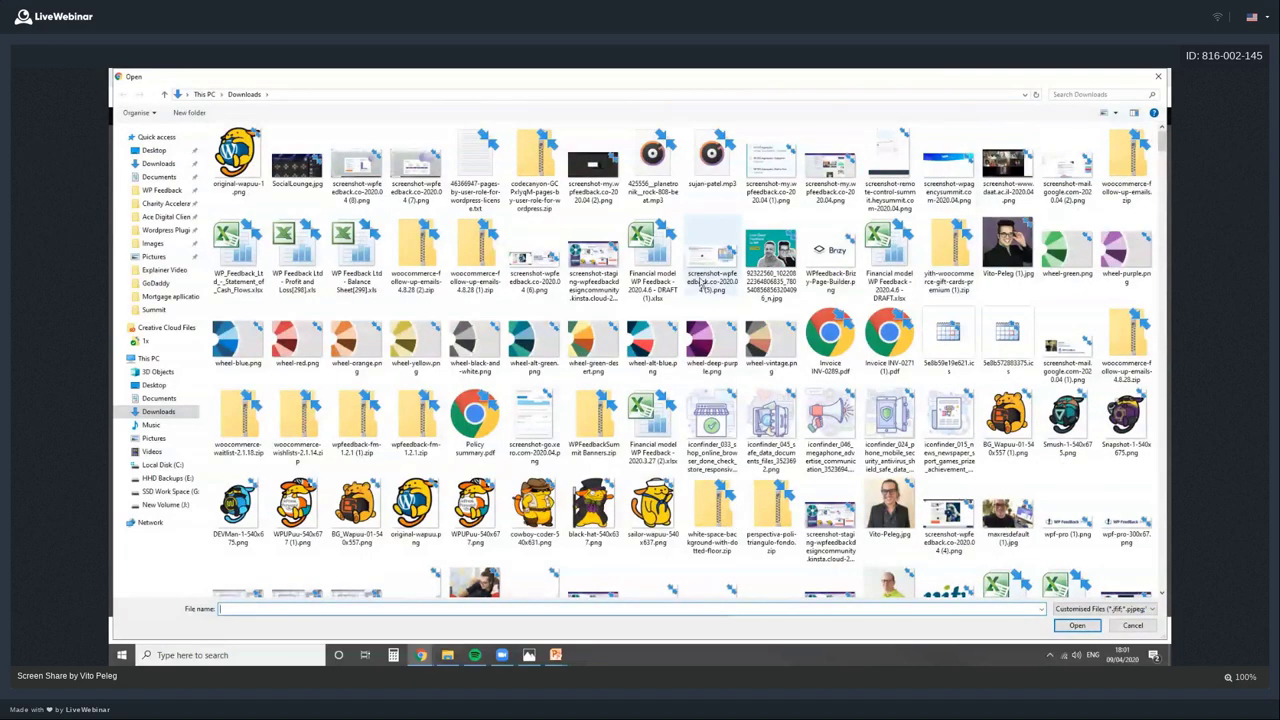
pyautogui.click(716, 262)
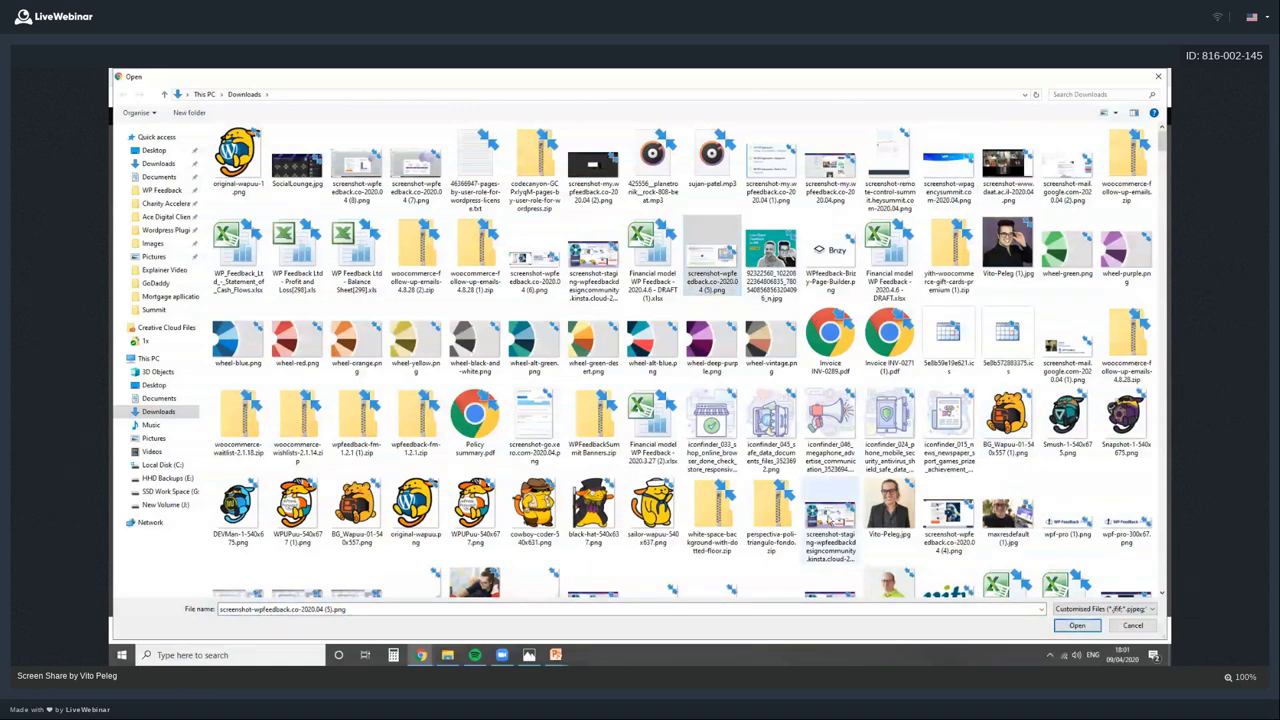
pyautogui.click(830, 520)
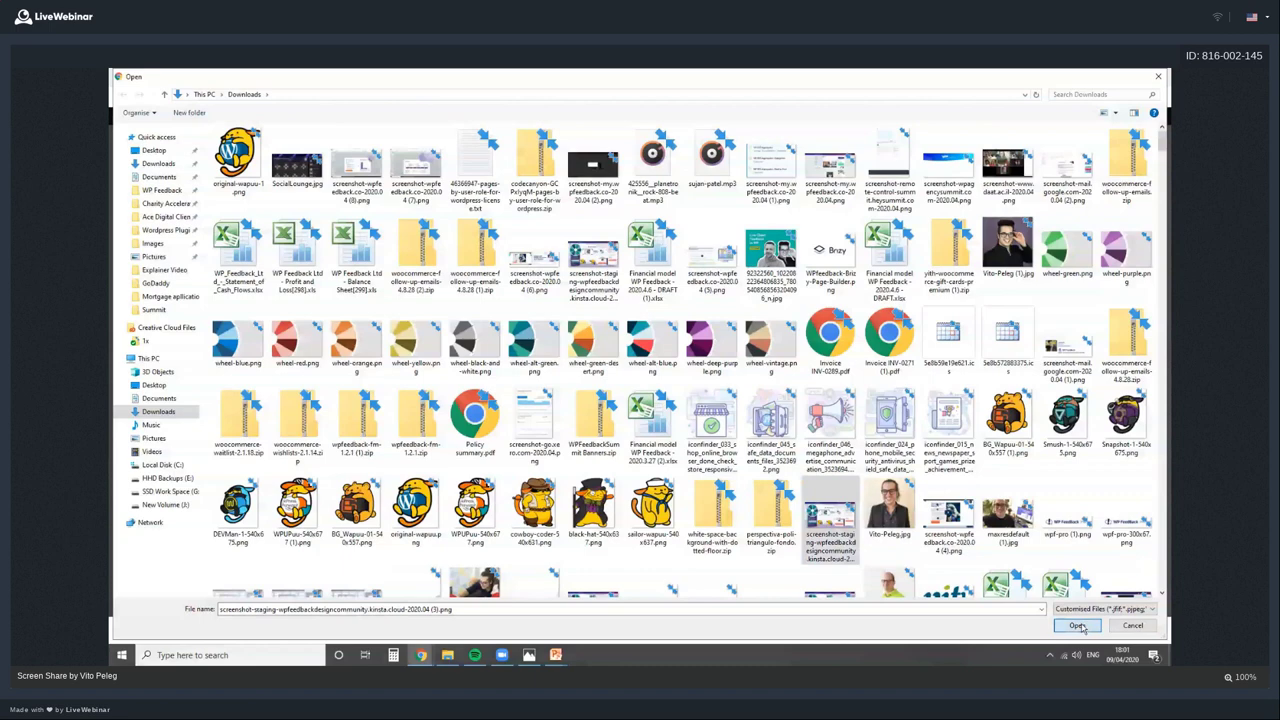
pyautogui.click(1077, 625)
pyautogui.click(1112, 584)
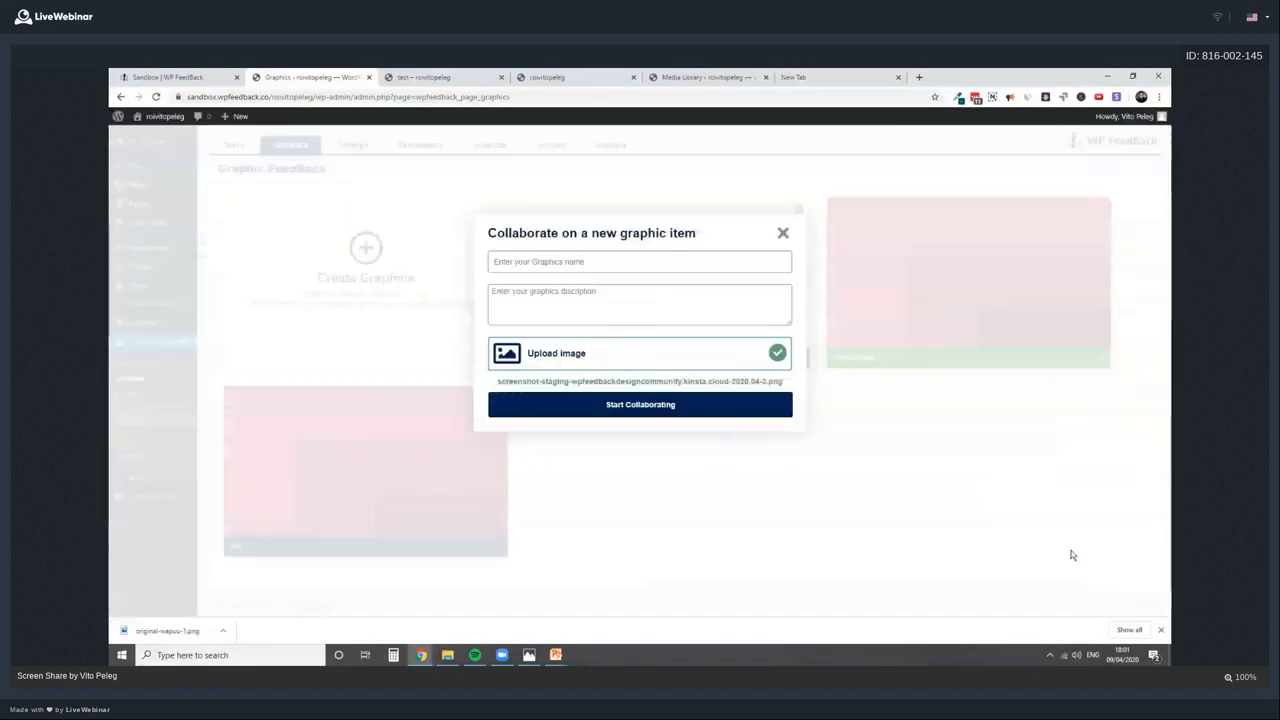
# Name the graphic 'Sponsor Booth', describe it 'Let me know what you think', and create it
pyautogui.click(555, 262)
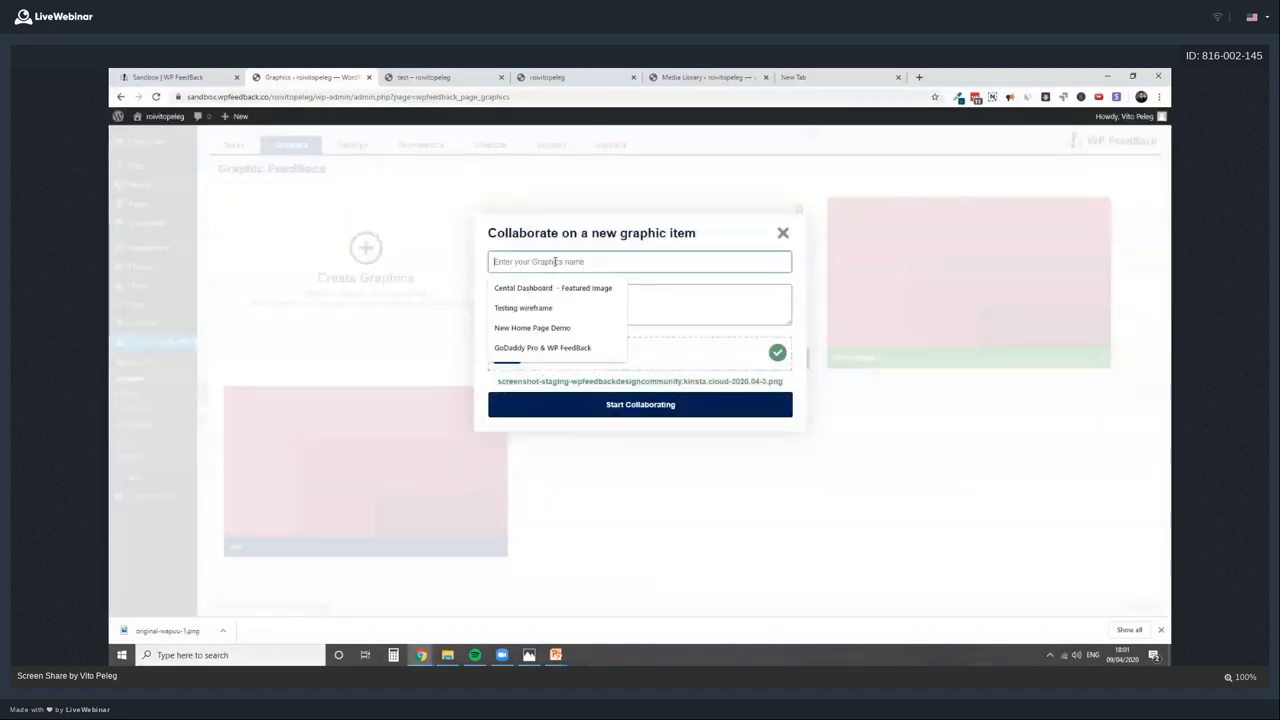
pyautogui.write('Sponsor Booth')
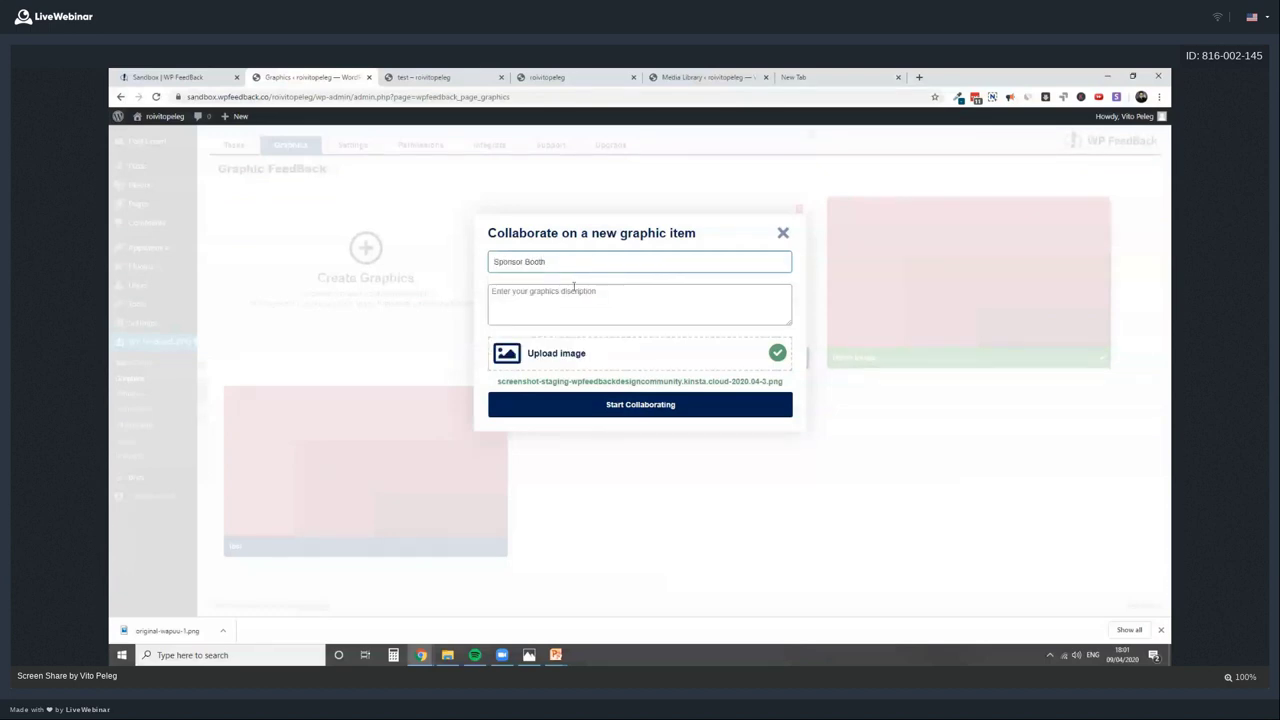
pyautogui.click(644, 292)
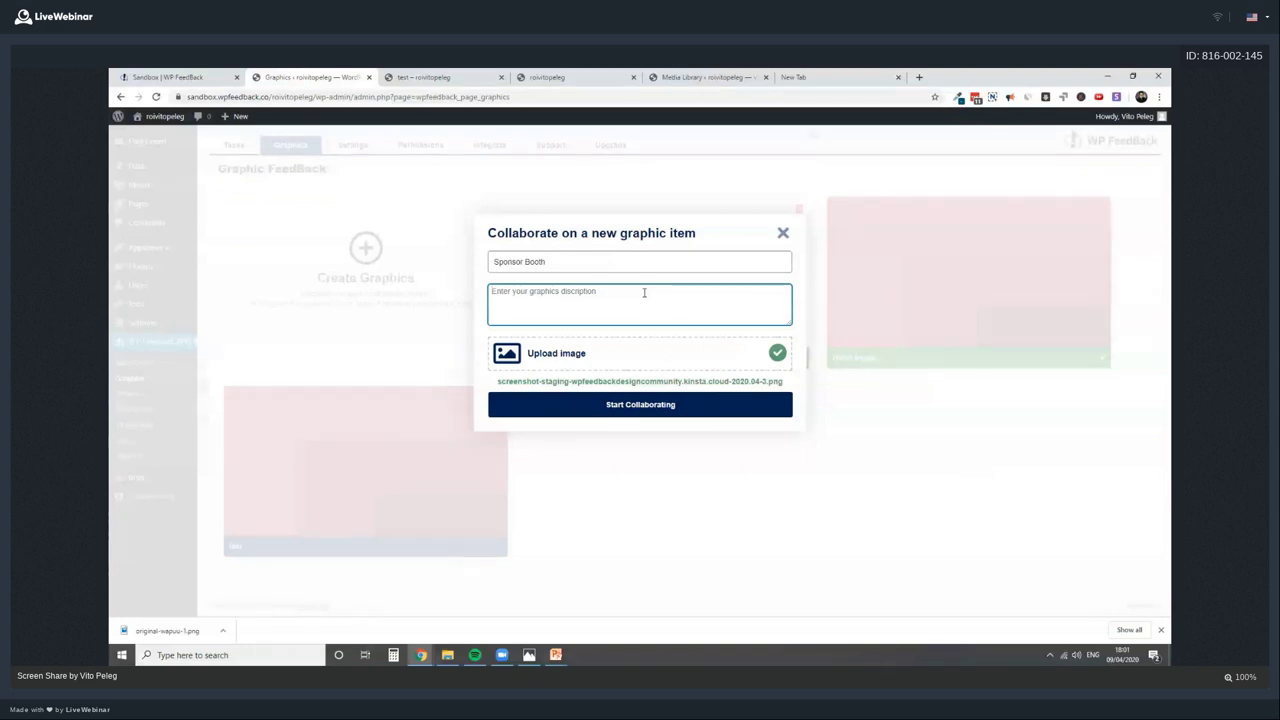
pyautogui.write('Let me know what you think')
pyautogui.click(672, 405)
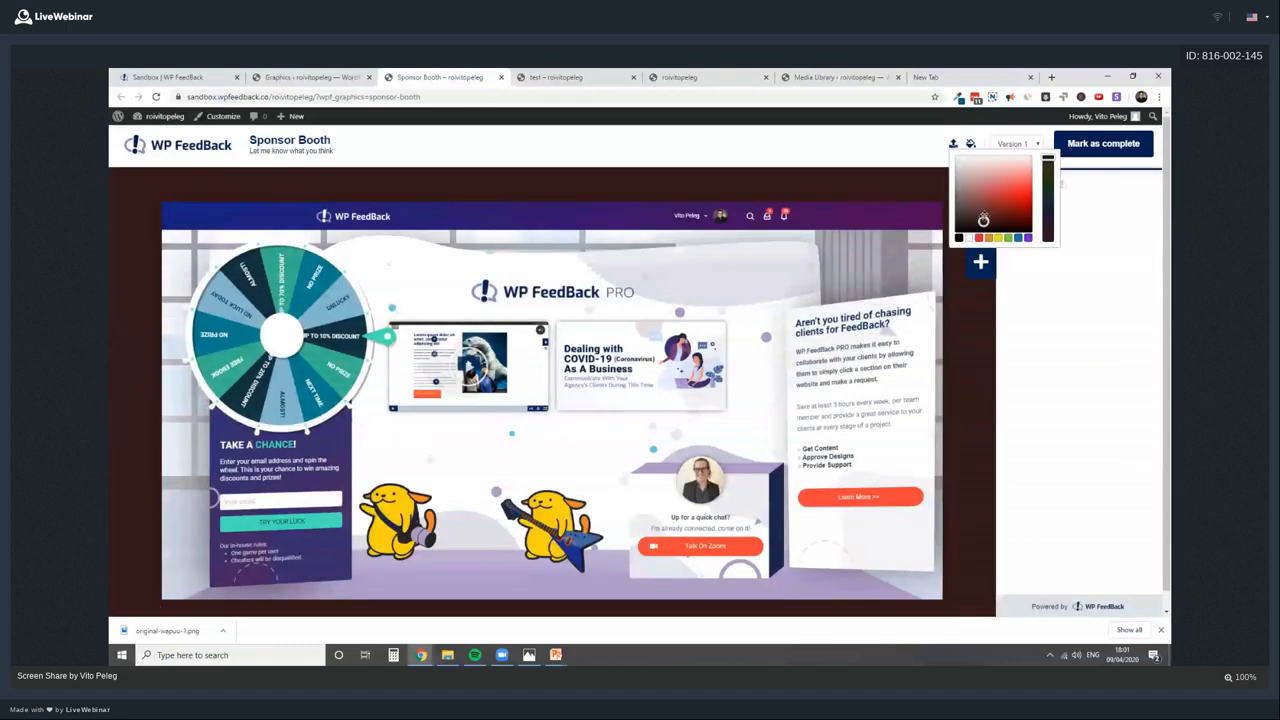
# Pin the comment 'Please drop all of the links to your videos' on the booth graphic
pyautogui.click(971, 145)
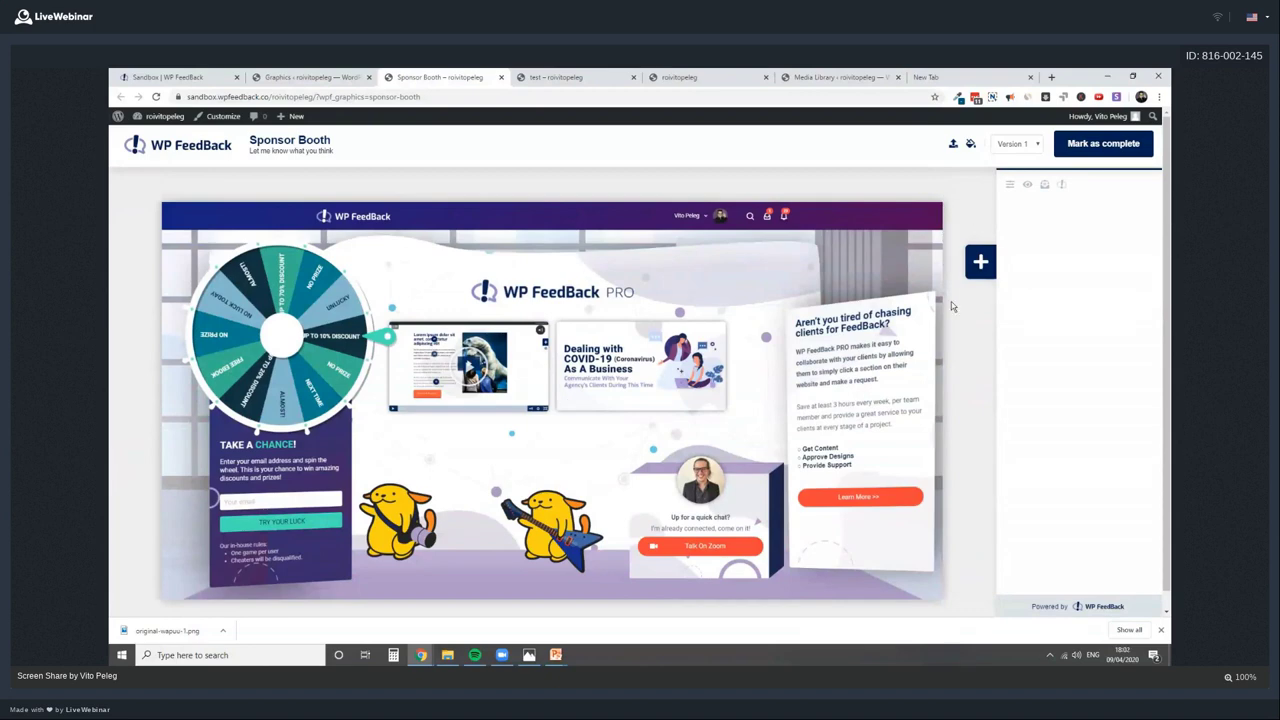
pyautogui.scroll(-1, 952, 306)
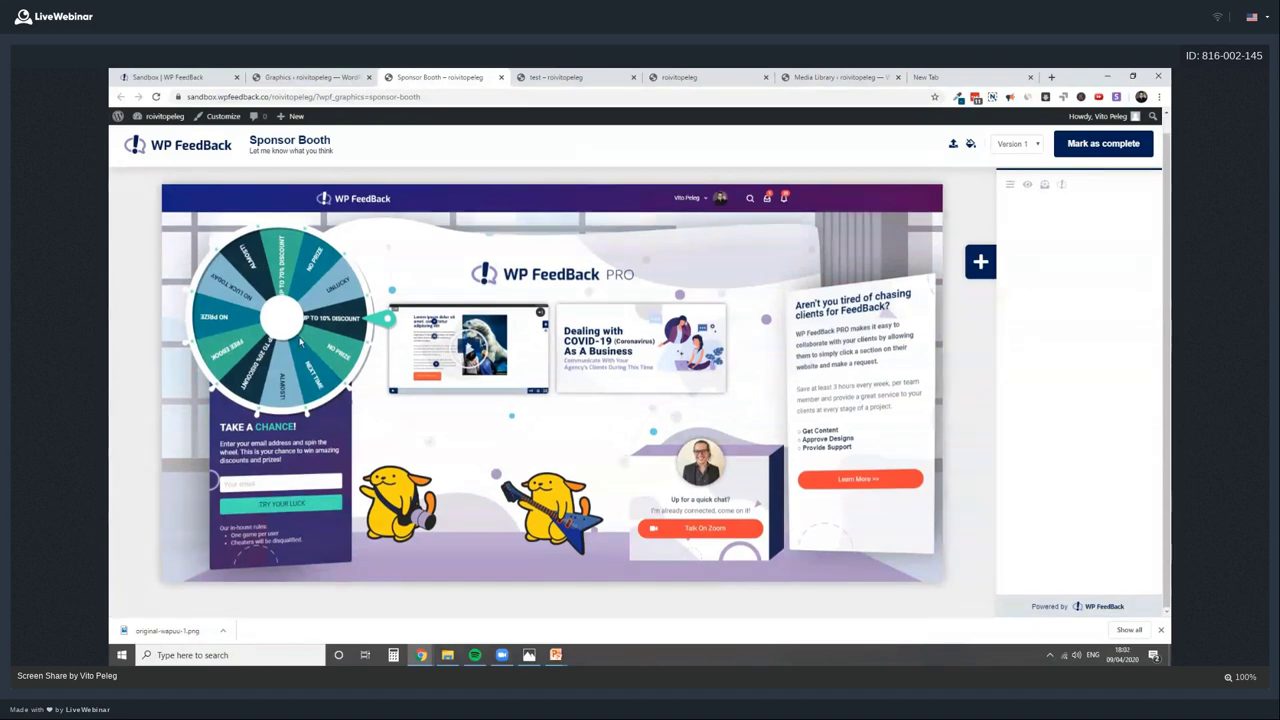
pyautogui.click(980, 262)
pyautogui.click(476, 344)
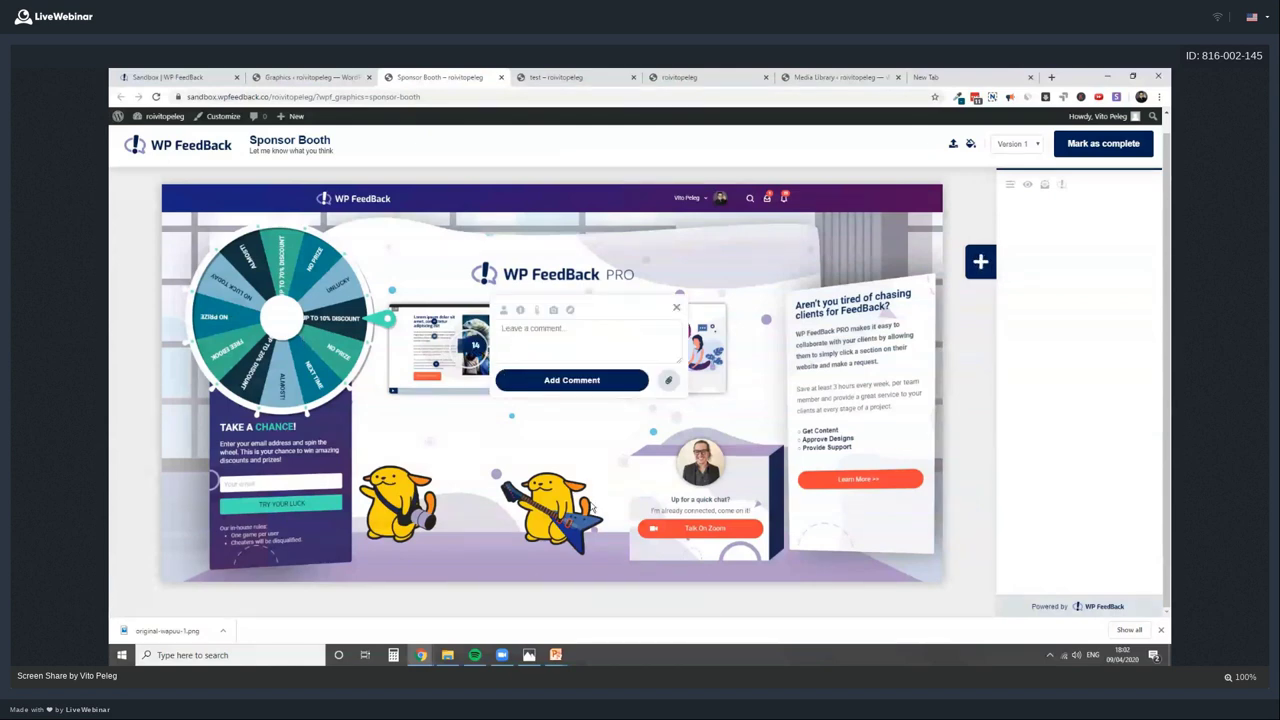
pyautogui.click(588, 335)
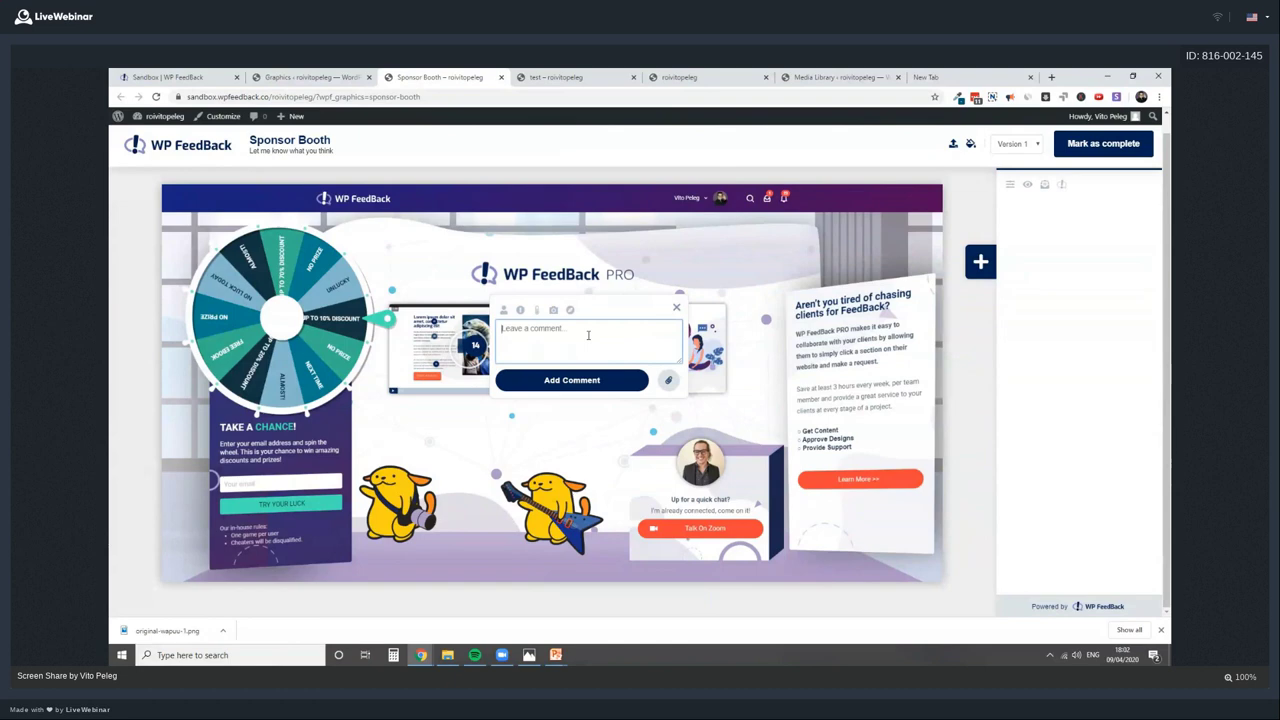
pyautogui.write('Please drop all of the links to your videos')
pyautogui.click(612, 380)
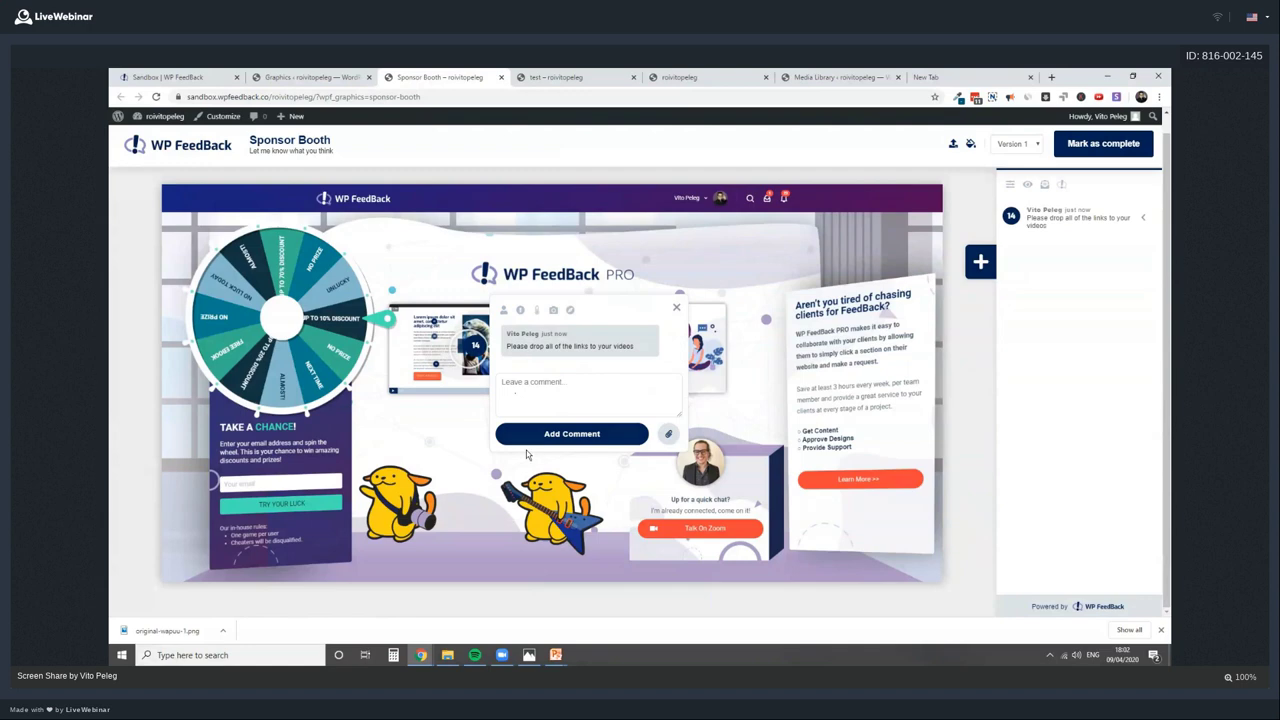
pyautogui.click(717, 304)
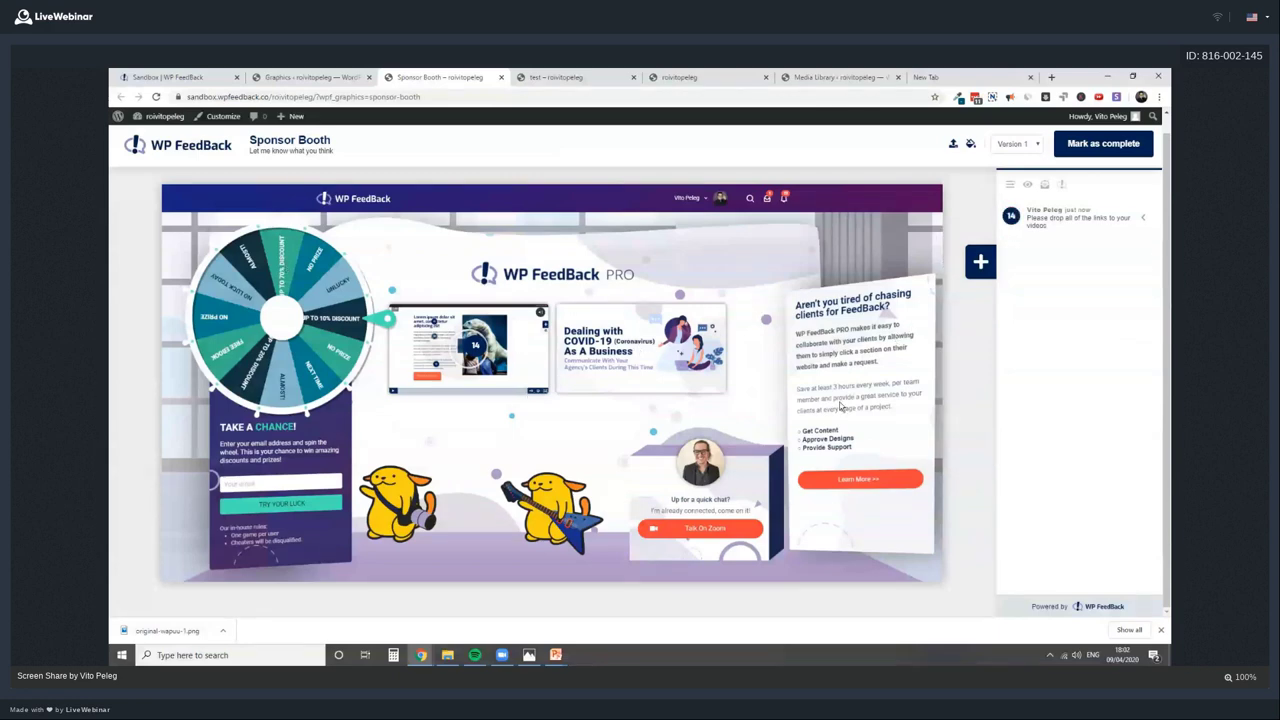
# Begin a new graphic version by uploading the staging screenshot file
pyautogui.click(953, 144)
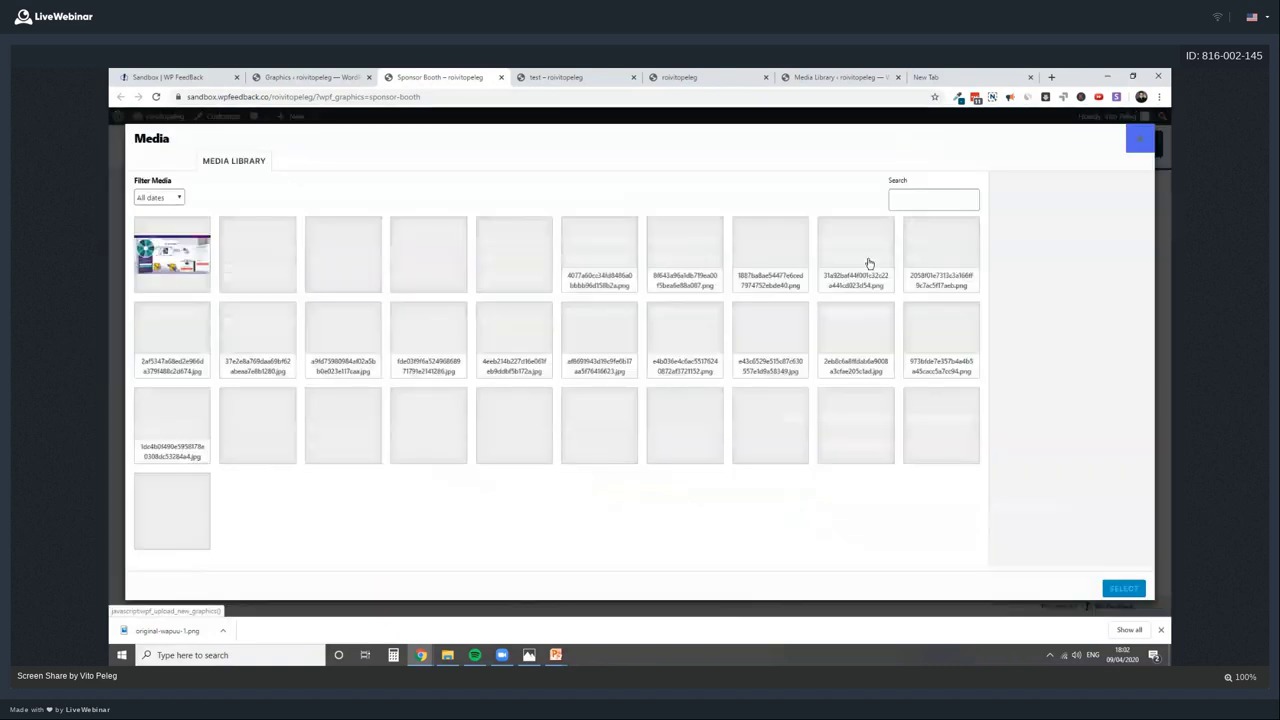
pyautogui.click(660, 347)
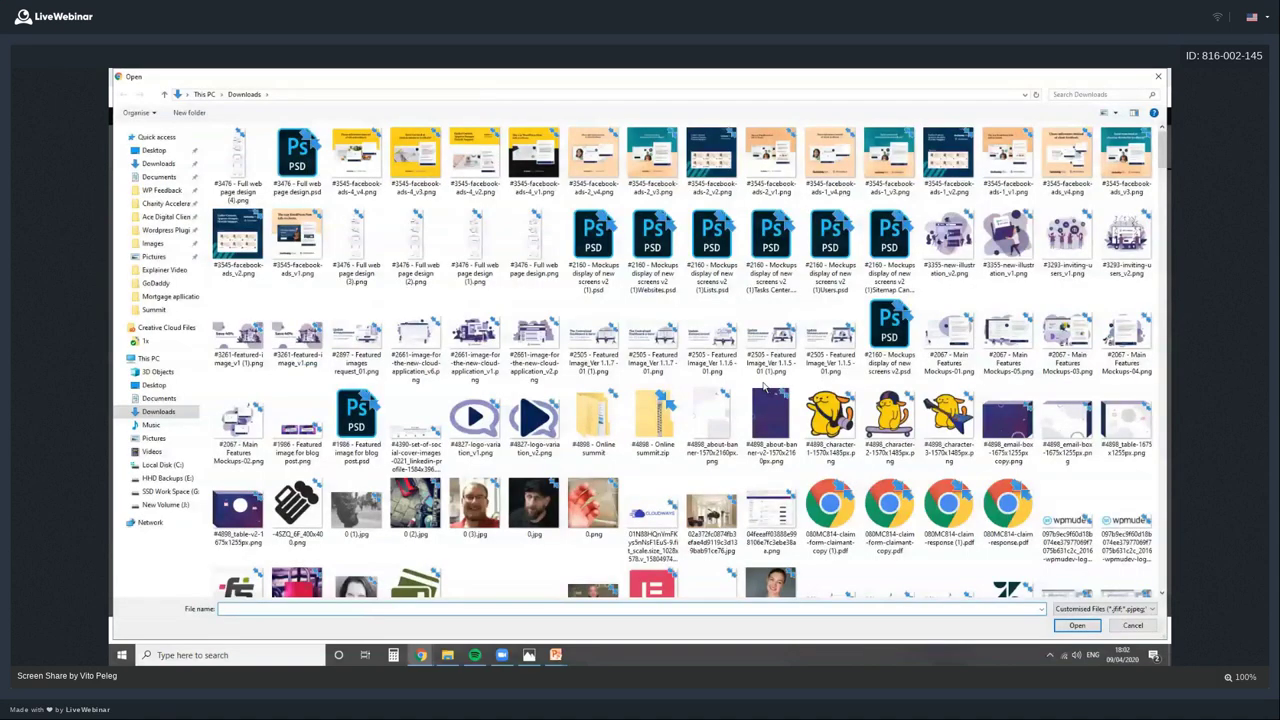
pyautogui.scroll(-5, 765, 388)
pyautogui.click(836, 514)
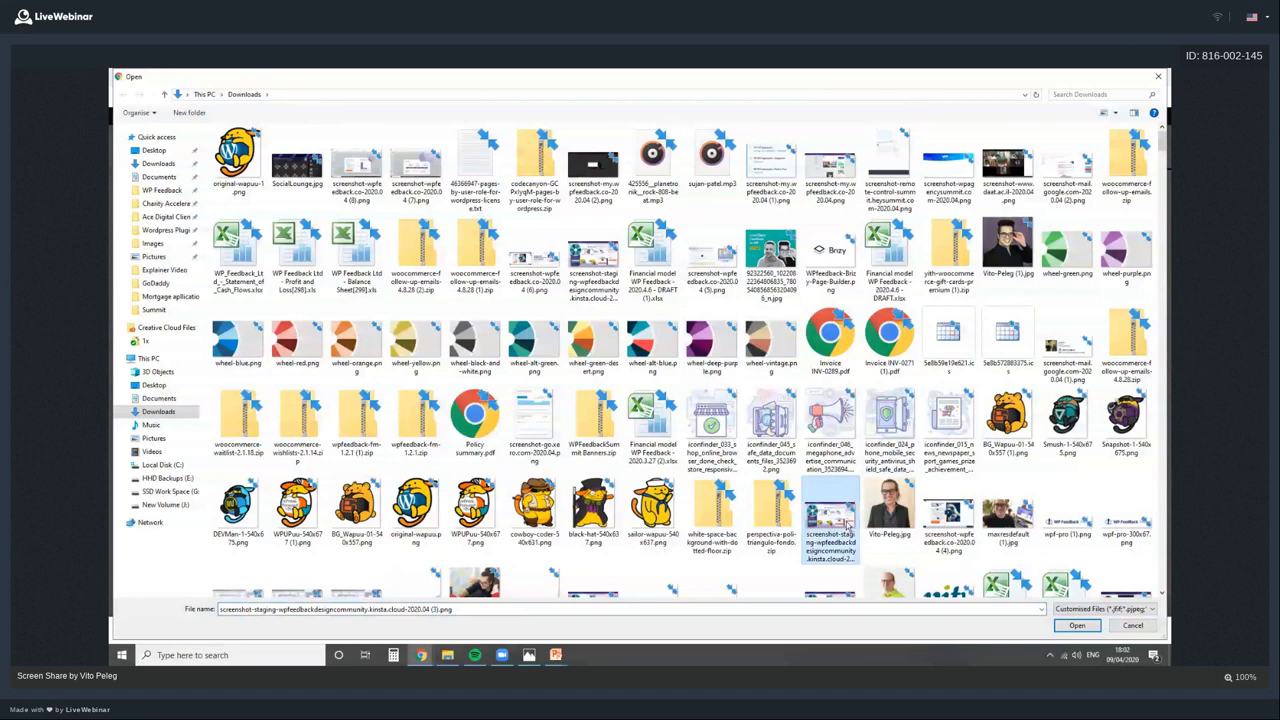
pyautogui.click(1077, 625)
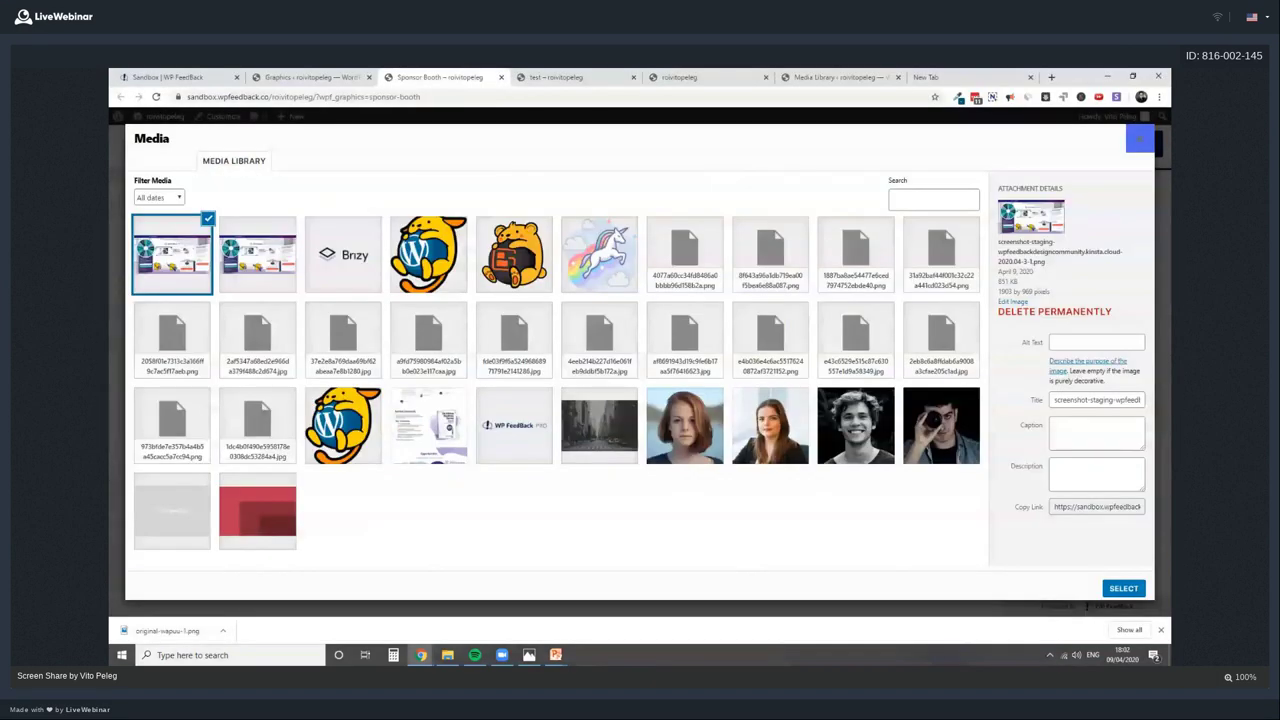
# Upload back-summit2.png from Downloads and use it as the new version
pyautogui.click(180, 162)
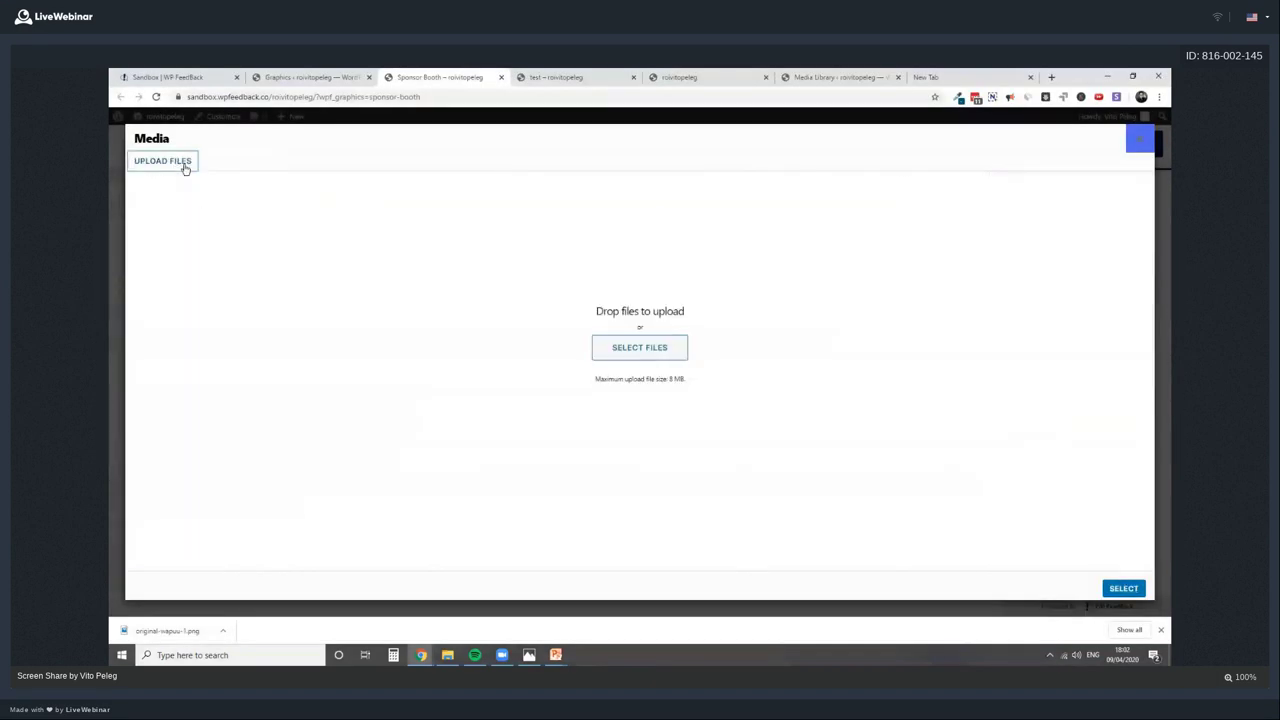
pyautogui.click(654, 356)
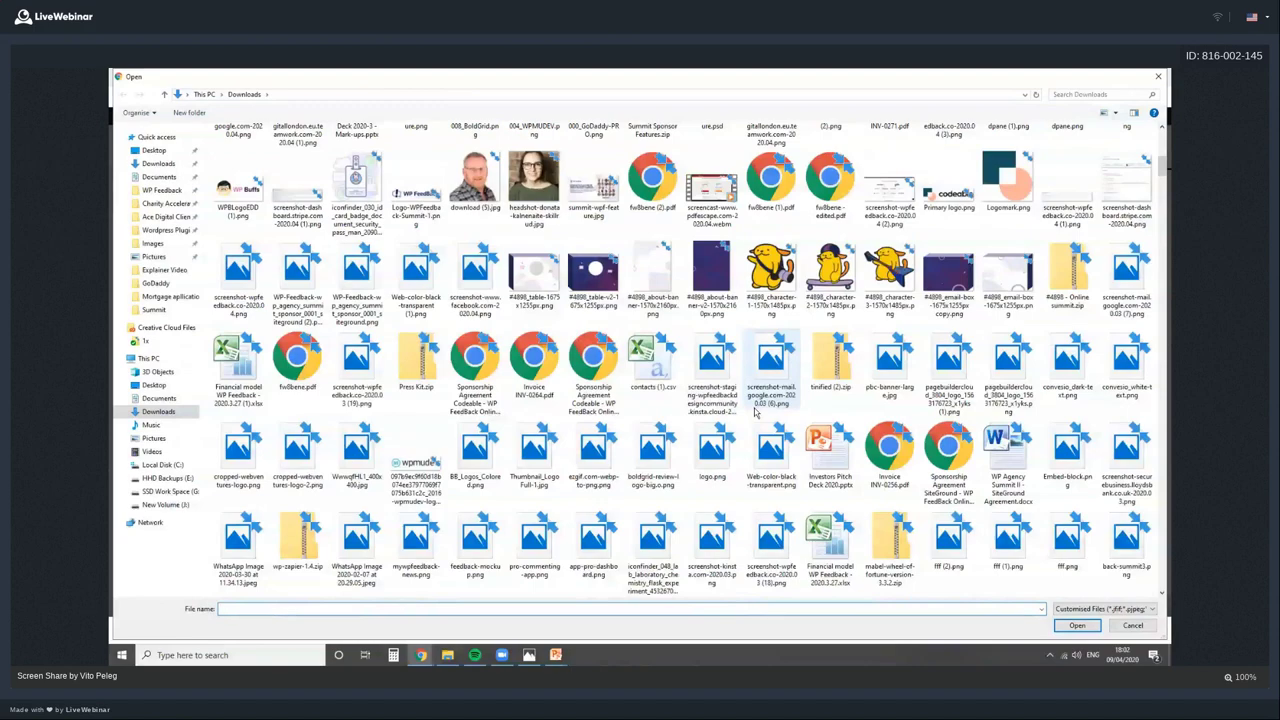
pyautogui.scroll(-5, 757, 412)
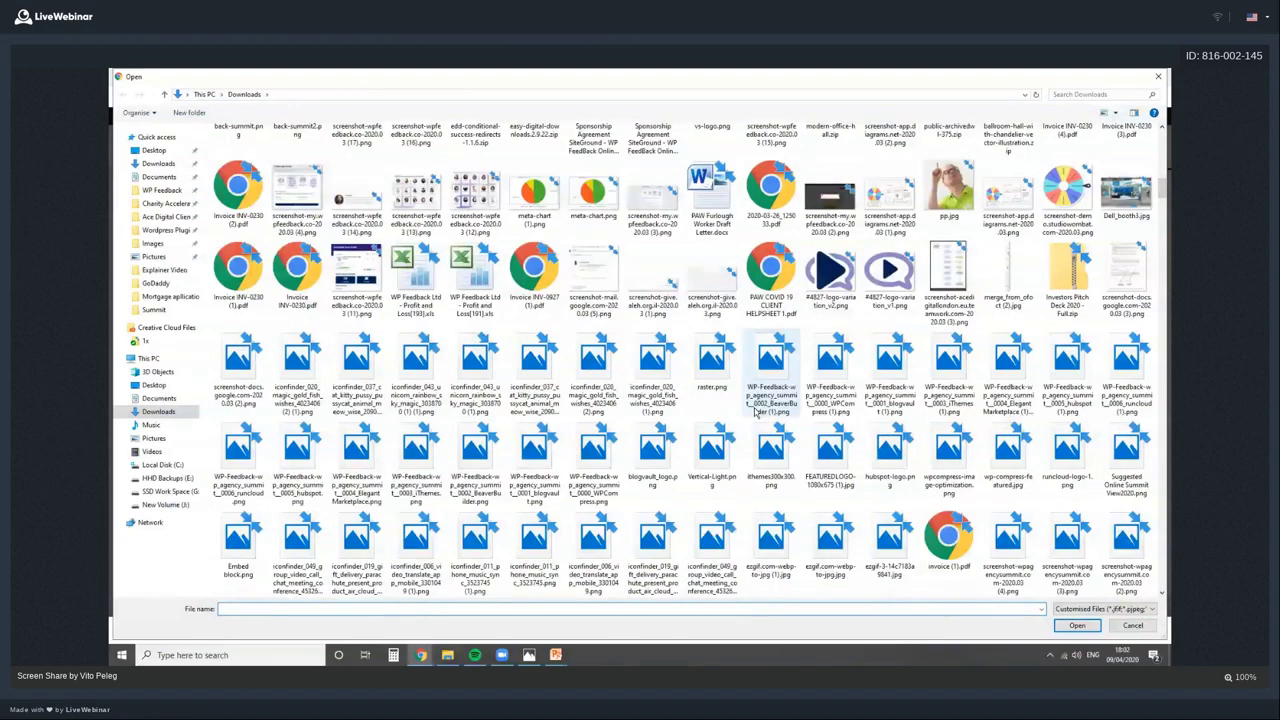
pyautogui.scroll(3, 757, 415)
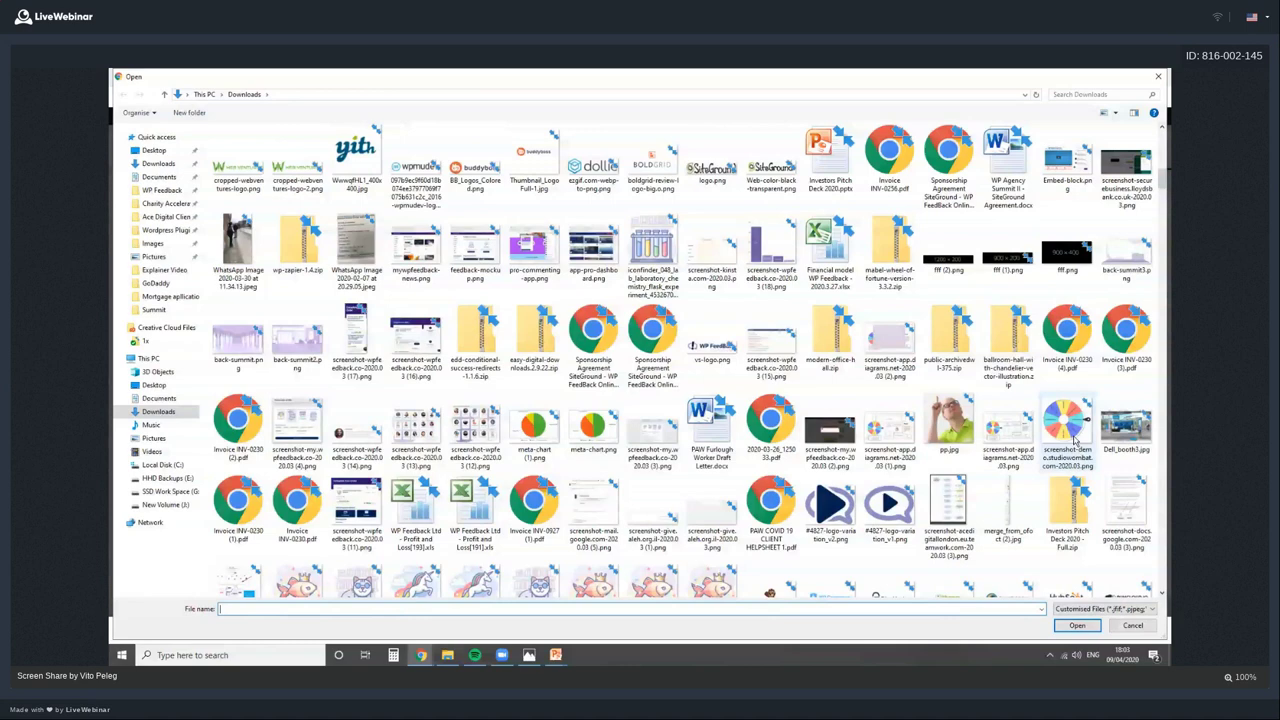
pyautogui.scroll(3, 888, 405)
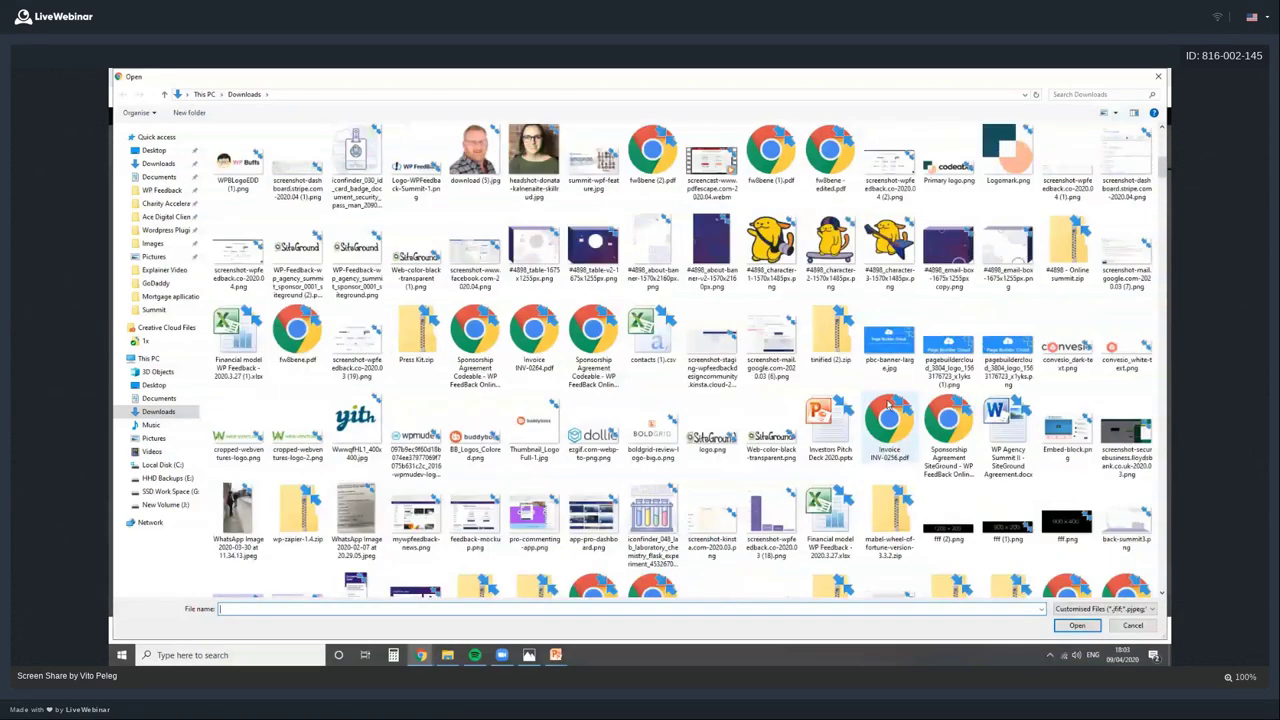
pyautogui.scroll(-5, 888, 405)
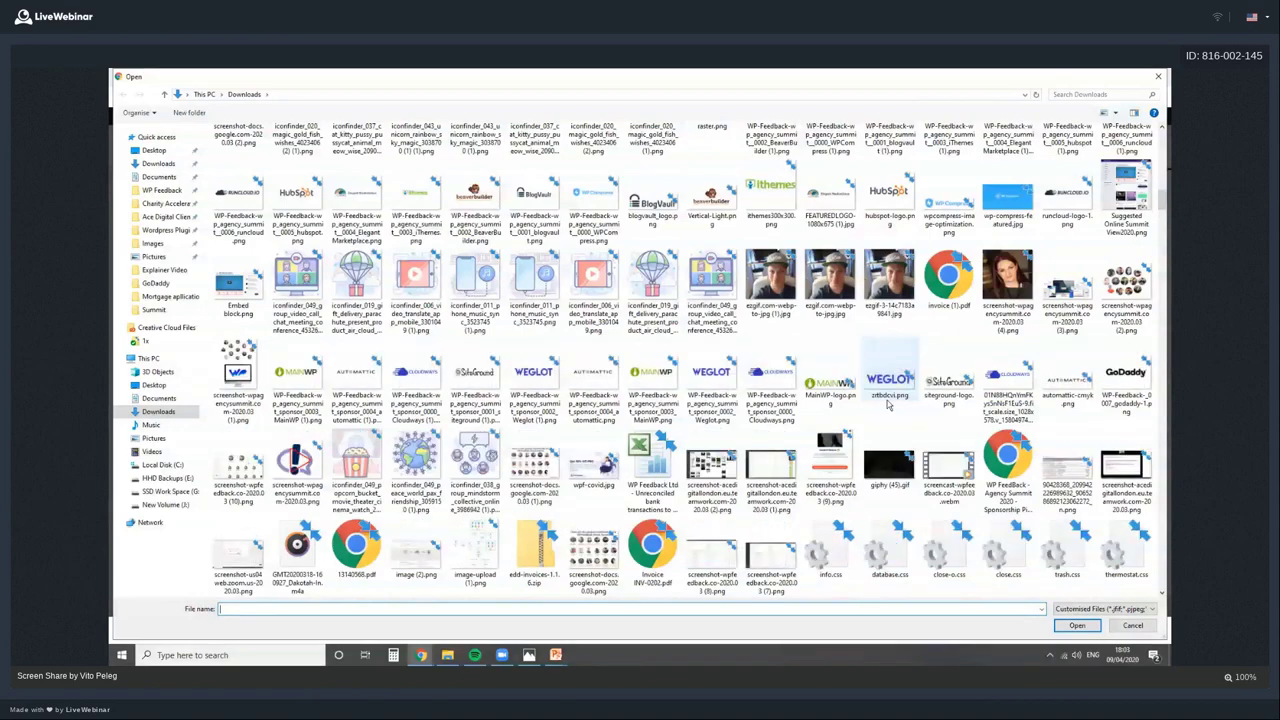
pyautogui.scroll(-5, 888, 405)
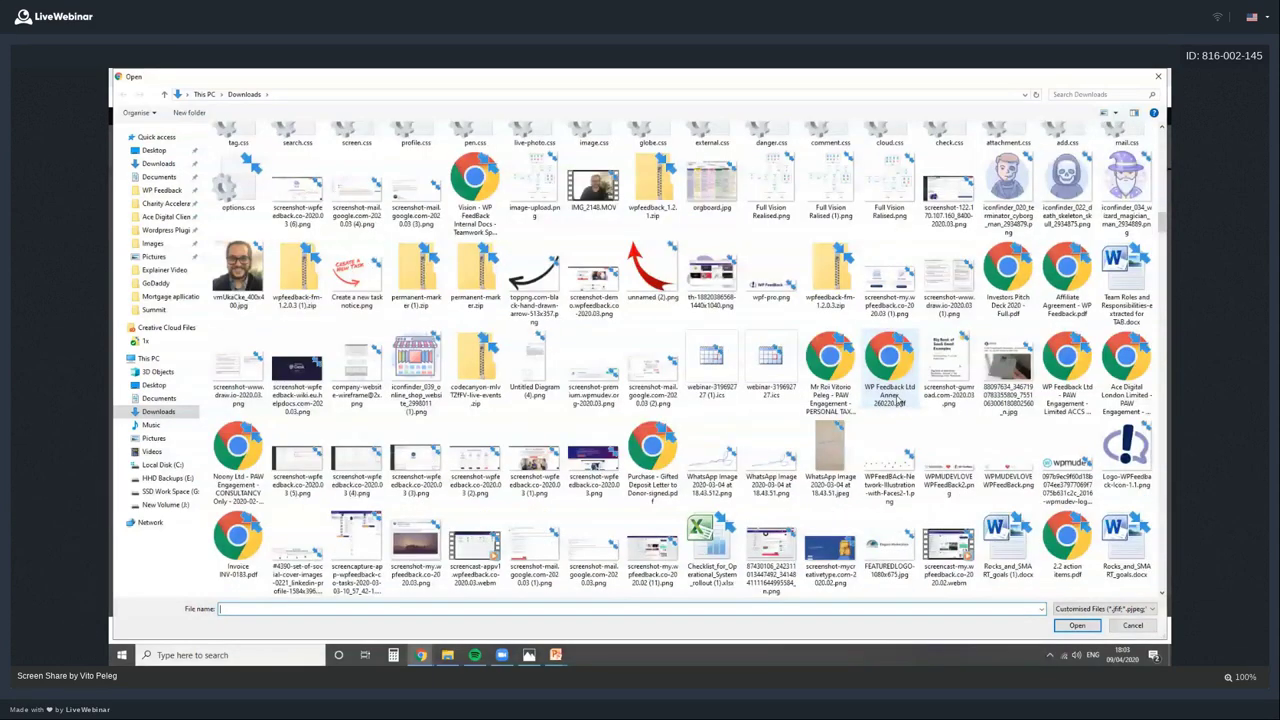
pyautogui.scroll(5, 897, 401)
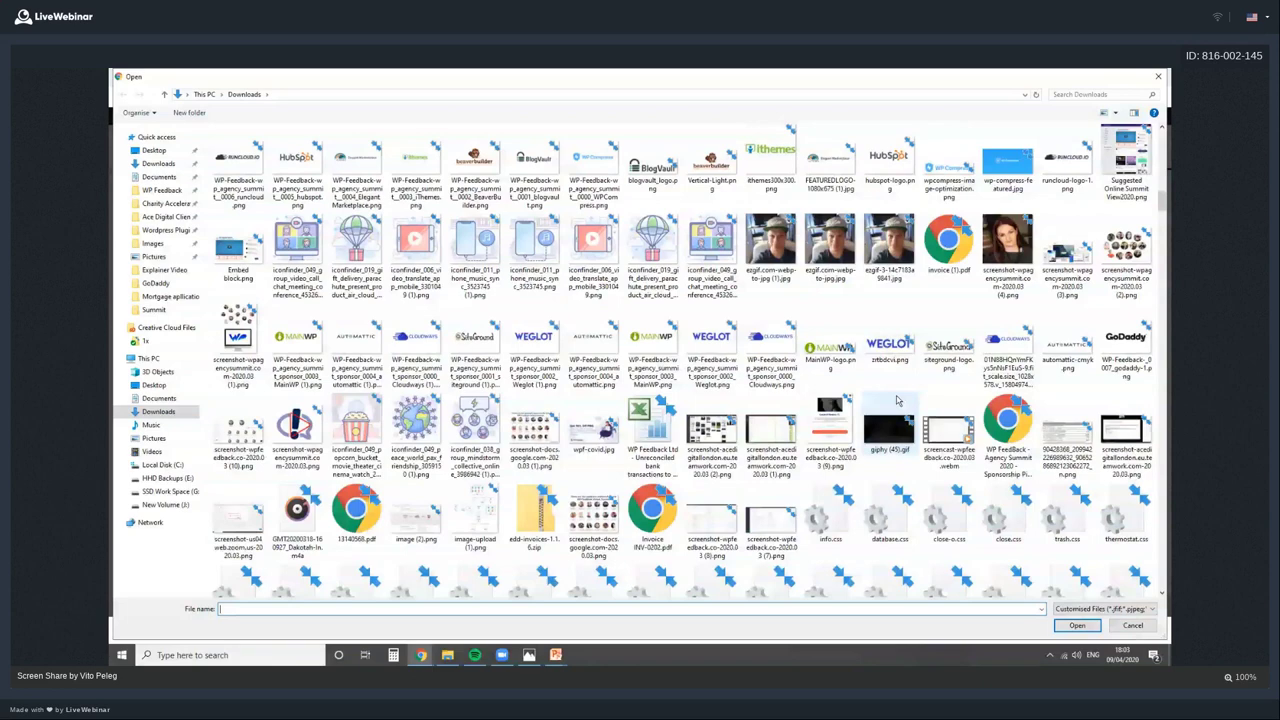
pyautogui.scroll(3, 897, 401)
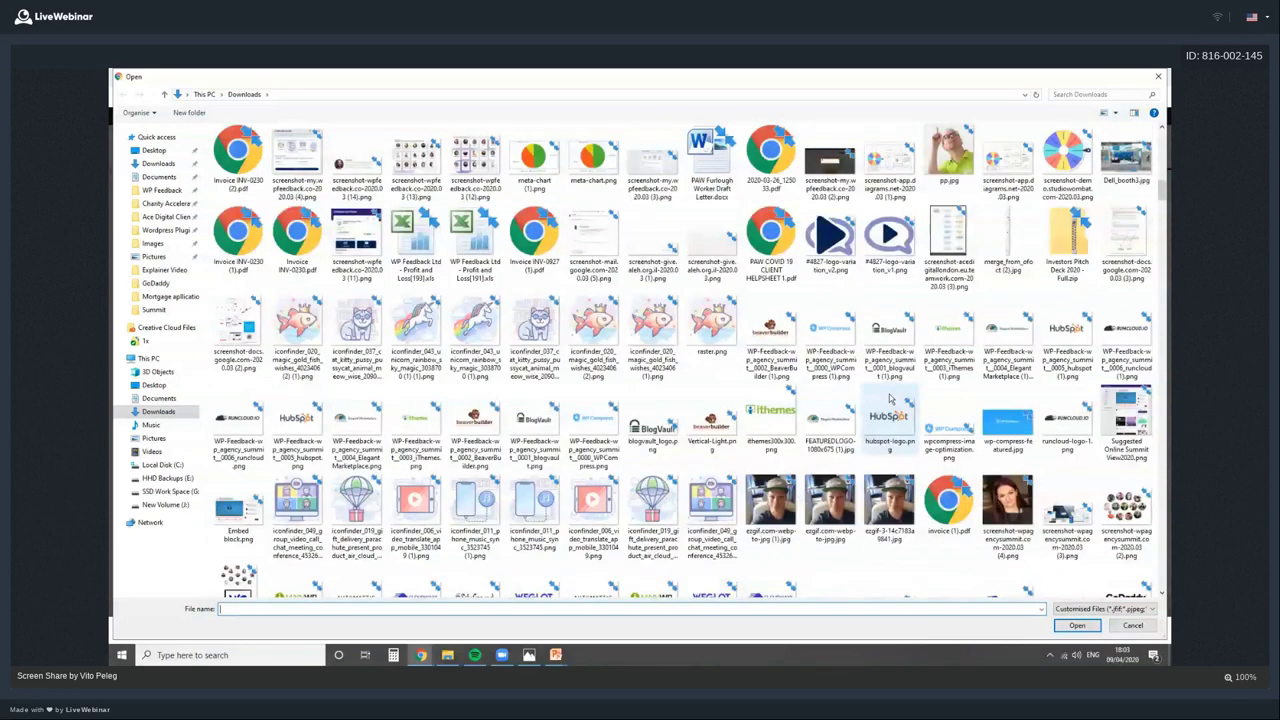
pyautogui.scroll(3, 890, 400)
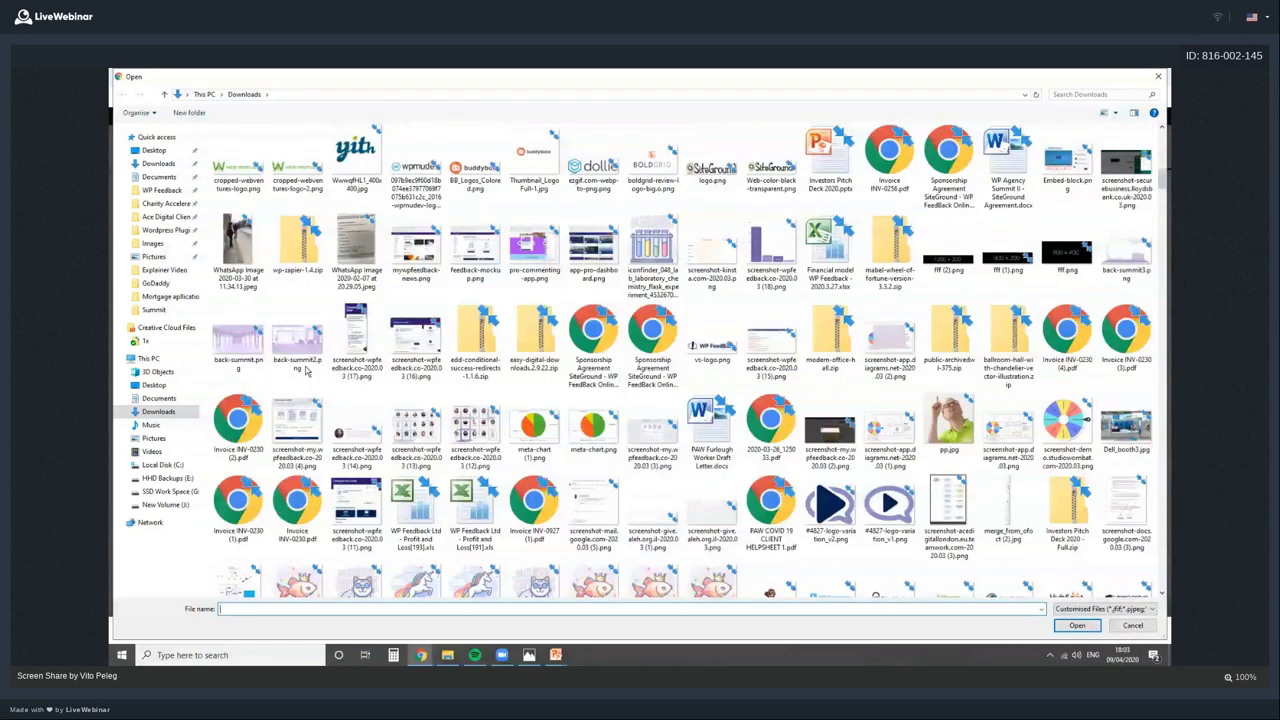
pyautogui.click(307, 371)
pyautogui.click(1076, 626)
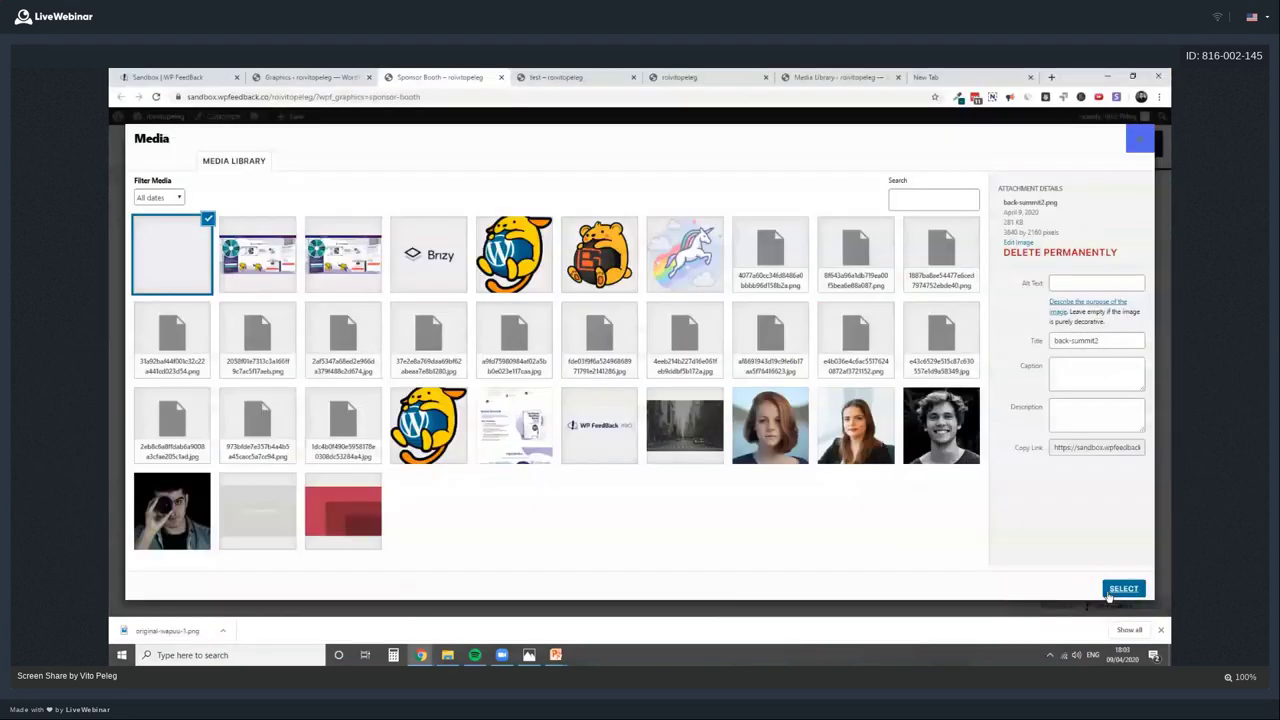
pyautogui.click(1112, 592)
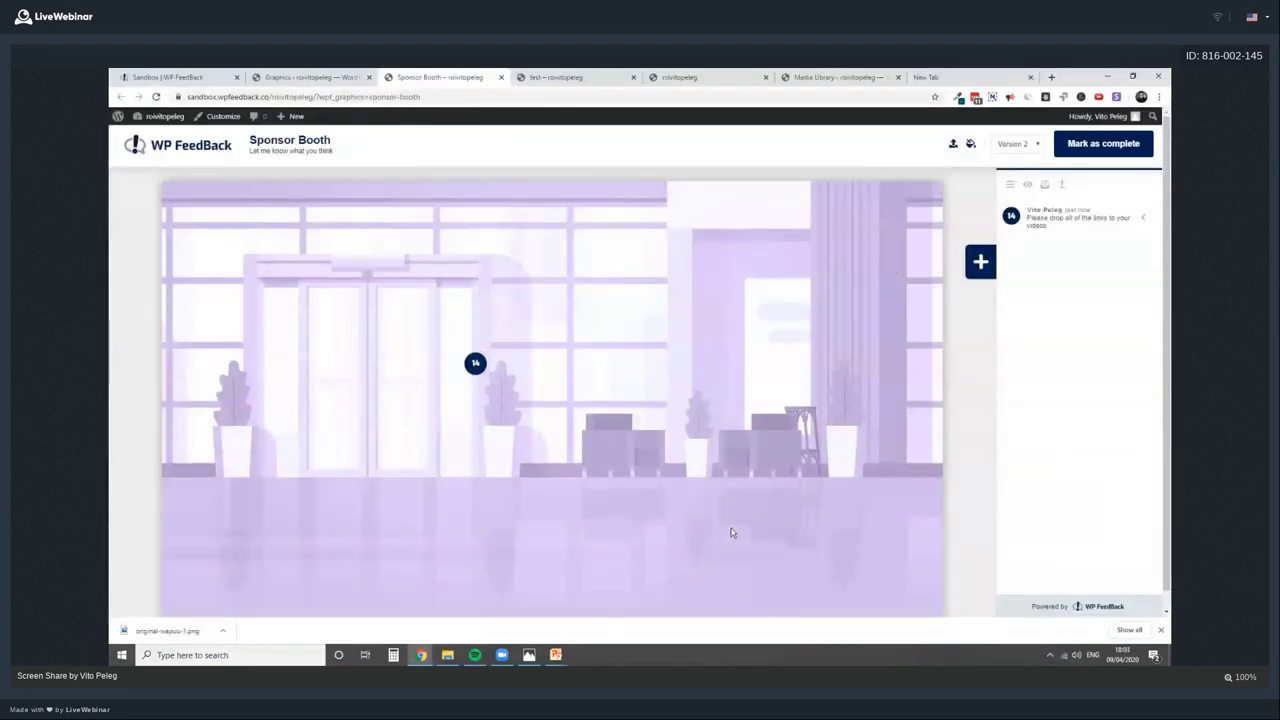
# Switch between Version 1 and Version 2 of the graphic, ending on Version 1
pyautogui.click(1034, 146)
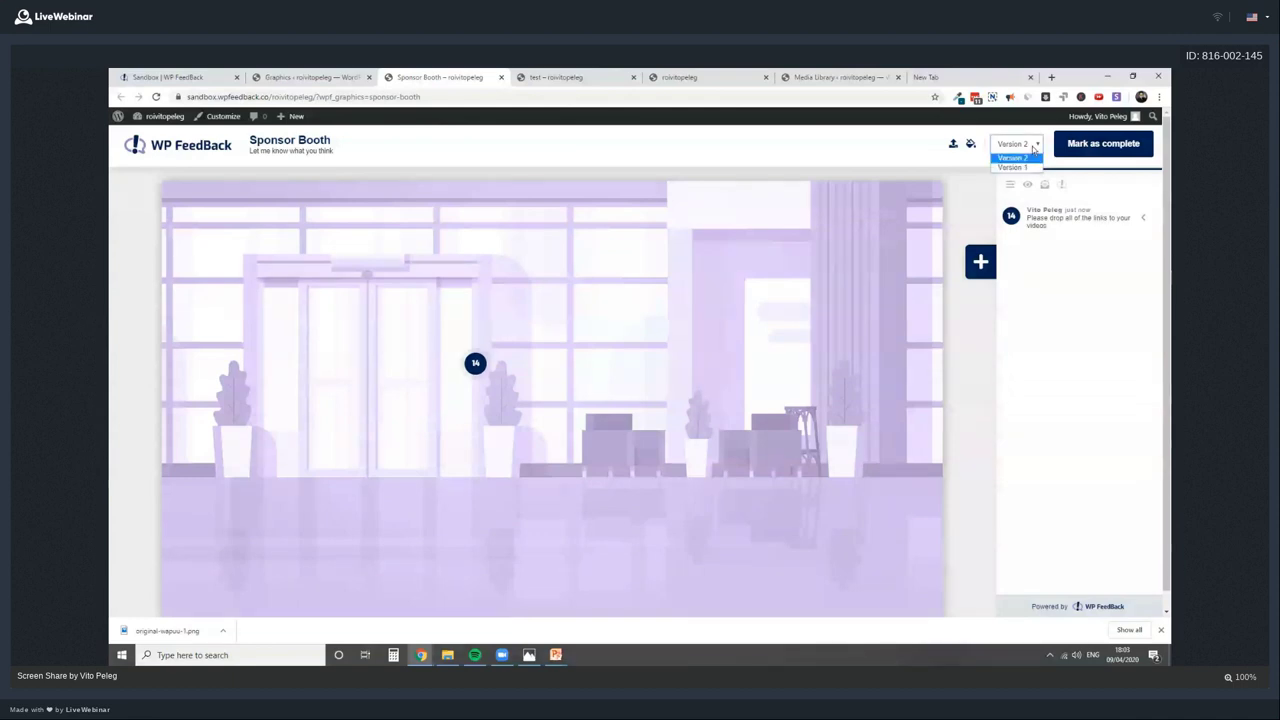
pyautogui.click(1012, 167)
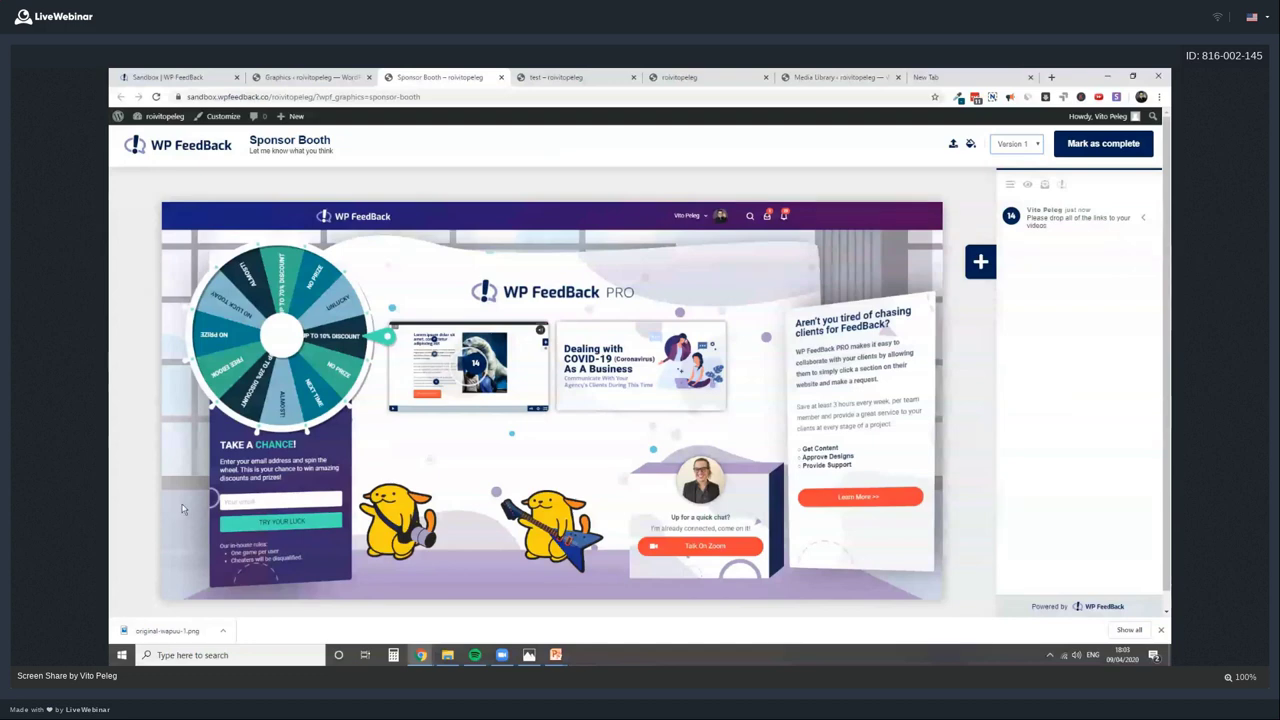
pyautogui.click(1024, 146)
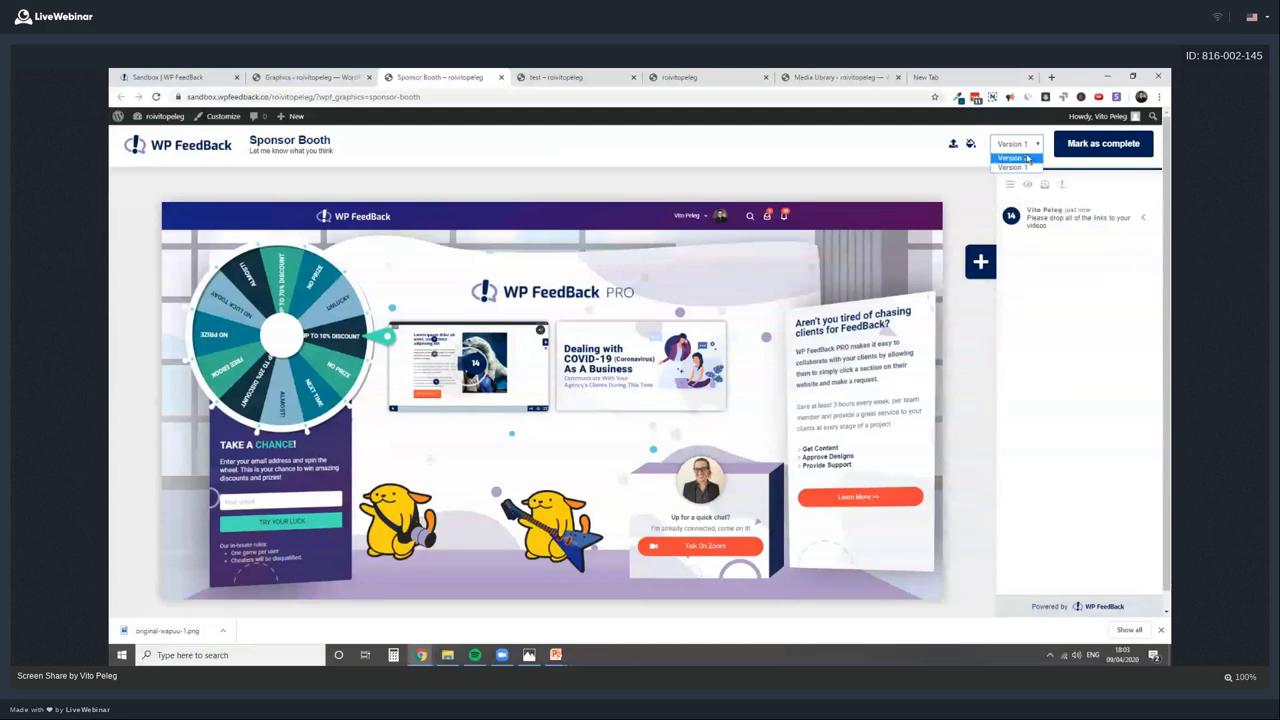
pyautogui.click(1026, 158)
pyautogui.click(1024, 148)
pyautogui.click(1024, 167)
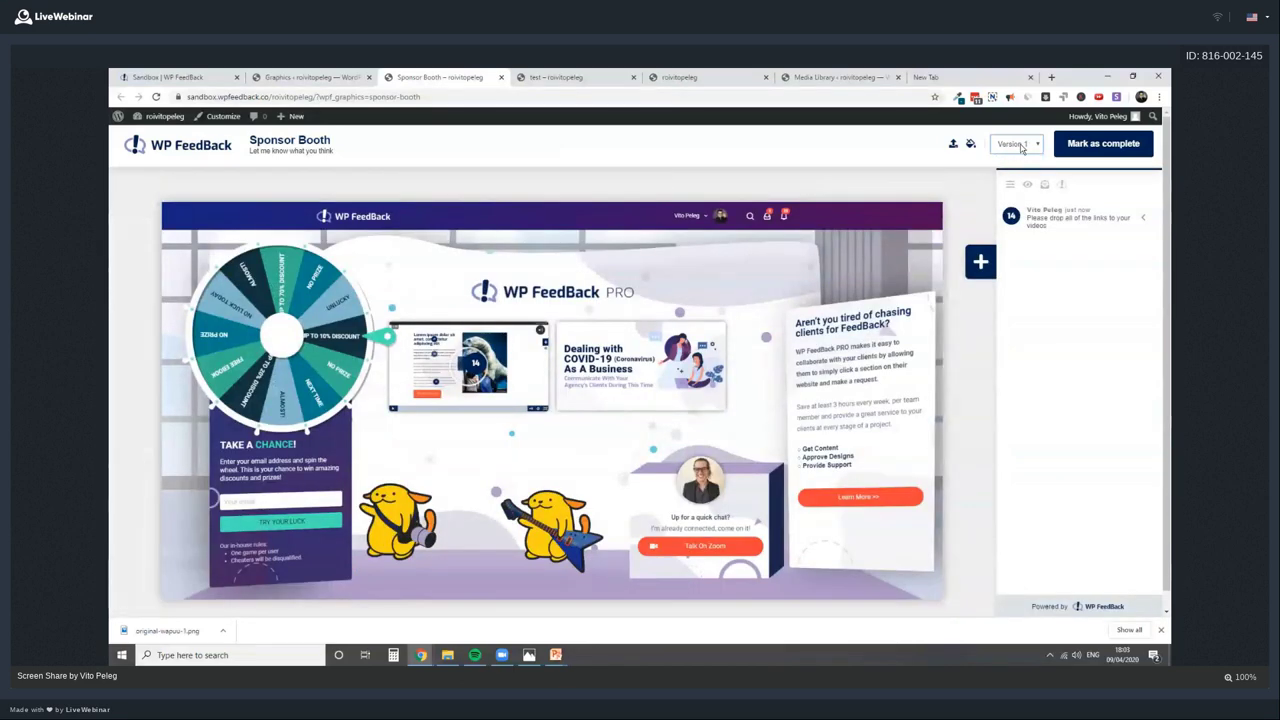
pyautogui.click(1020, 146)
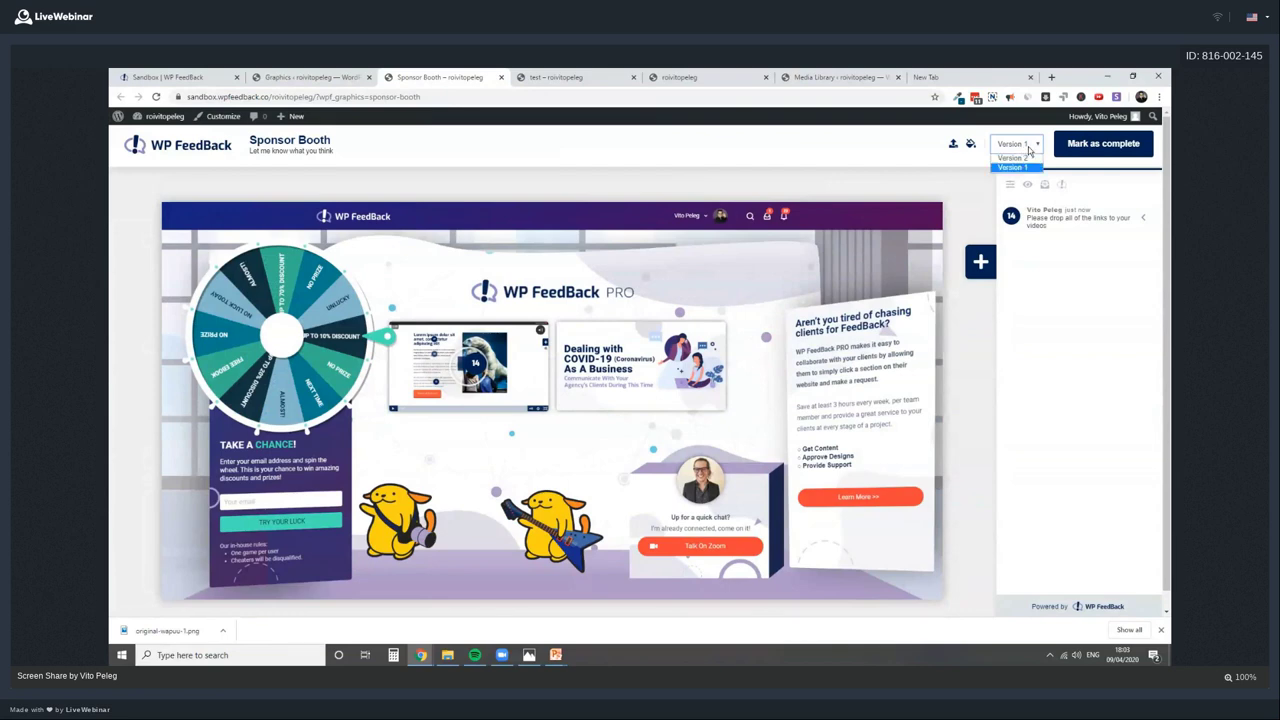
pyautogui.click(1028, 149)
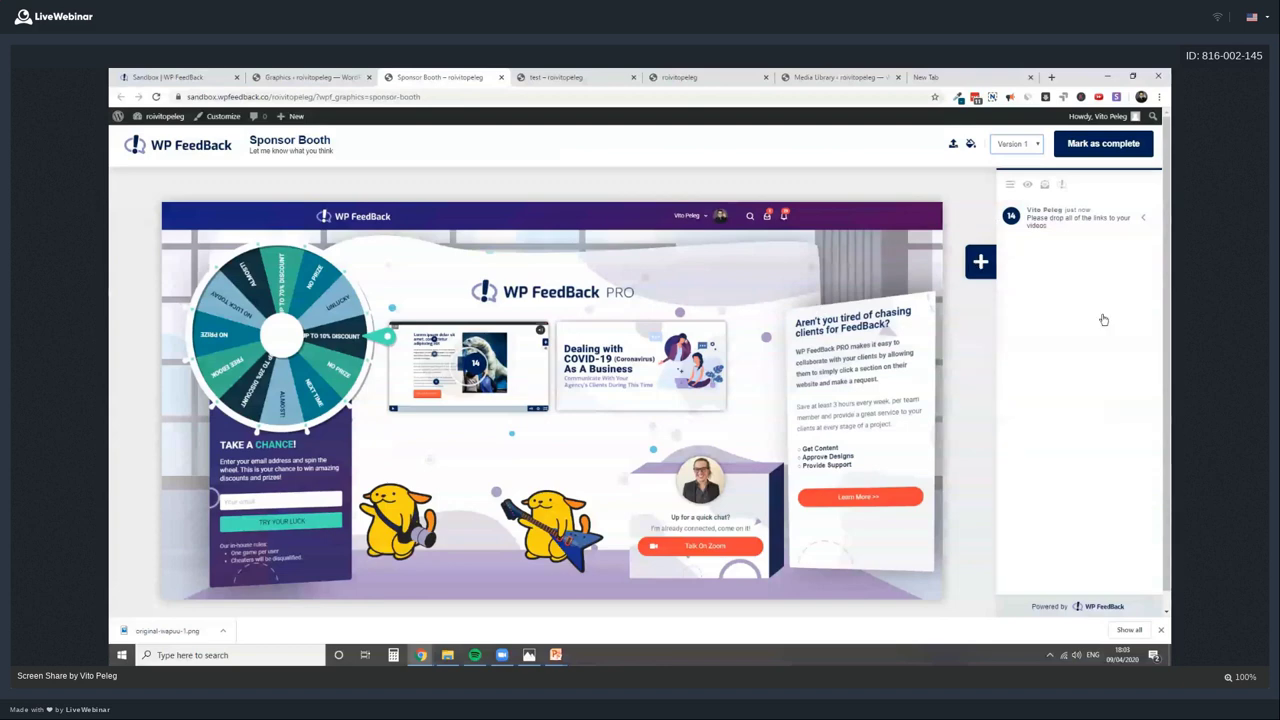
# Show the task status and priority filters, then check the Graphic FeedBack gallery
pyautogui.click(1010, 184)
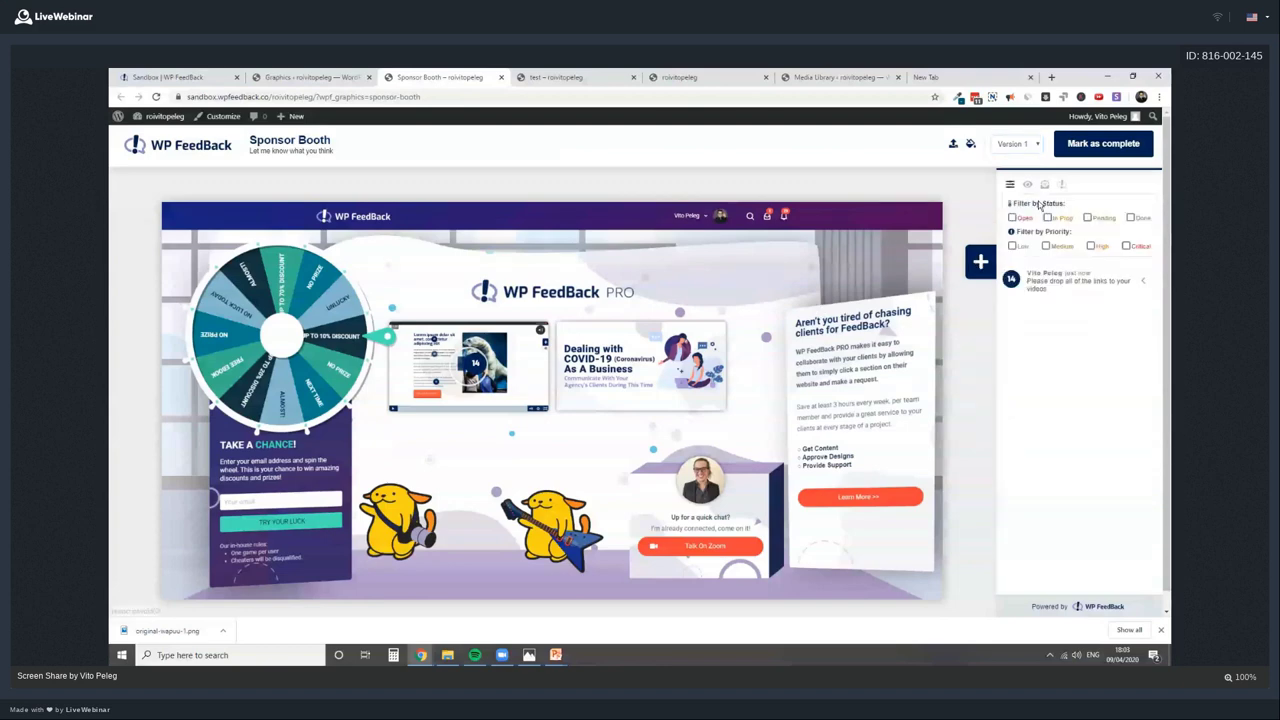
pyautogui.scroll(-1, 1050, 230)
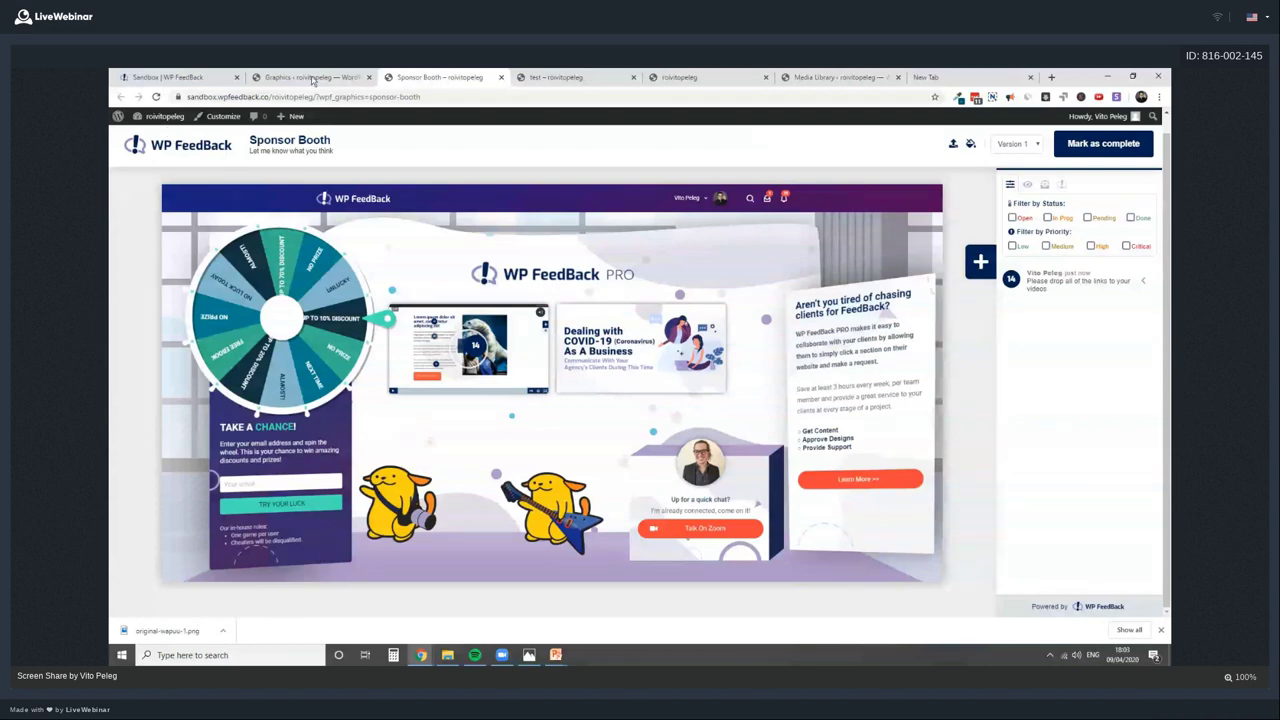
pyautogui.click(316, 76)
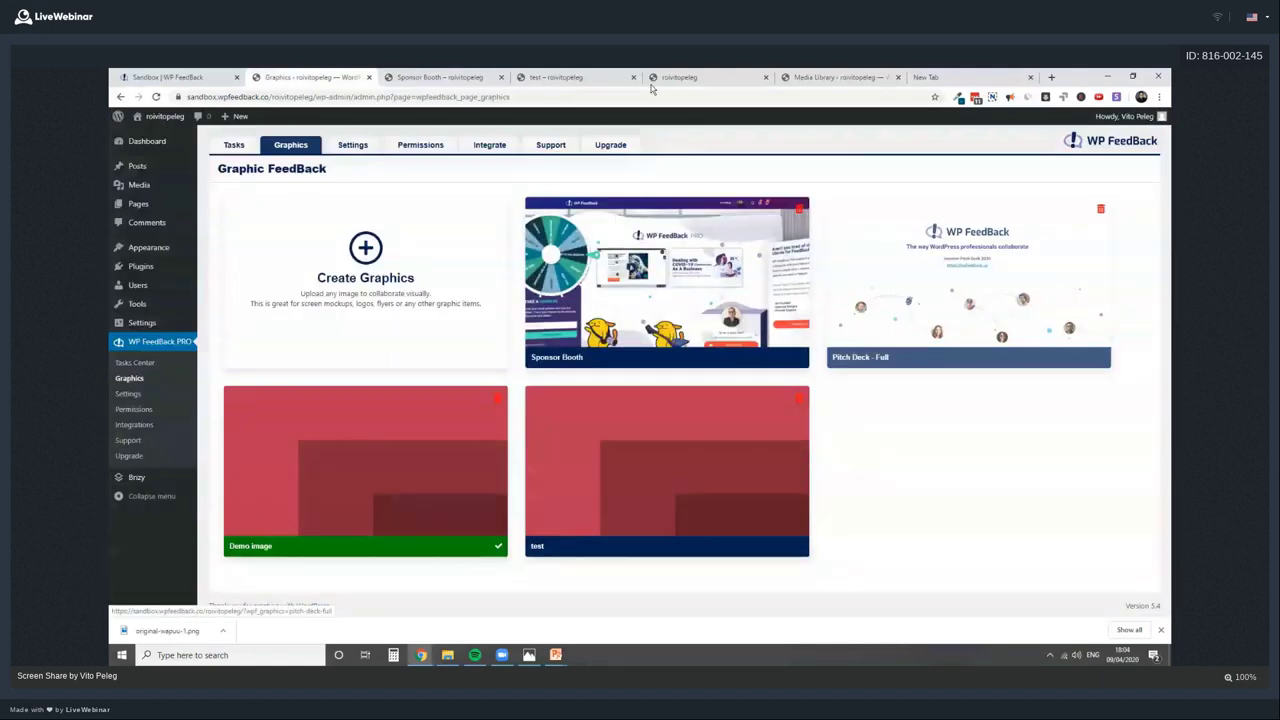
pyautogui.hotkey('ctrl', 'Tab')
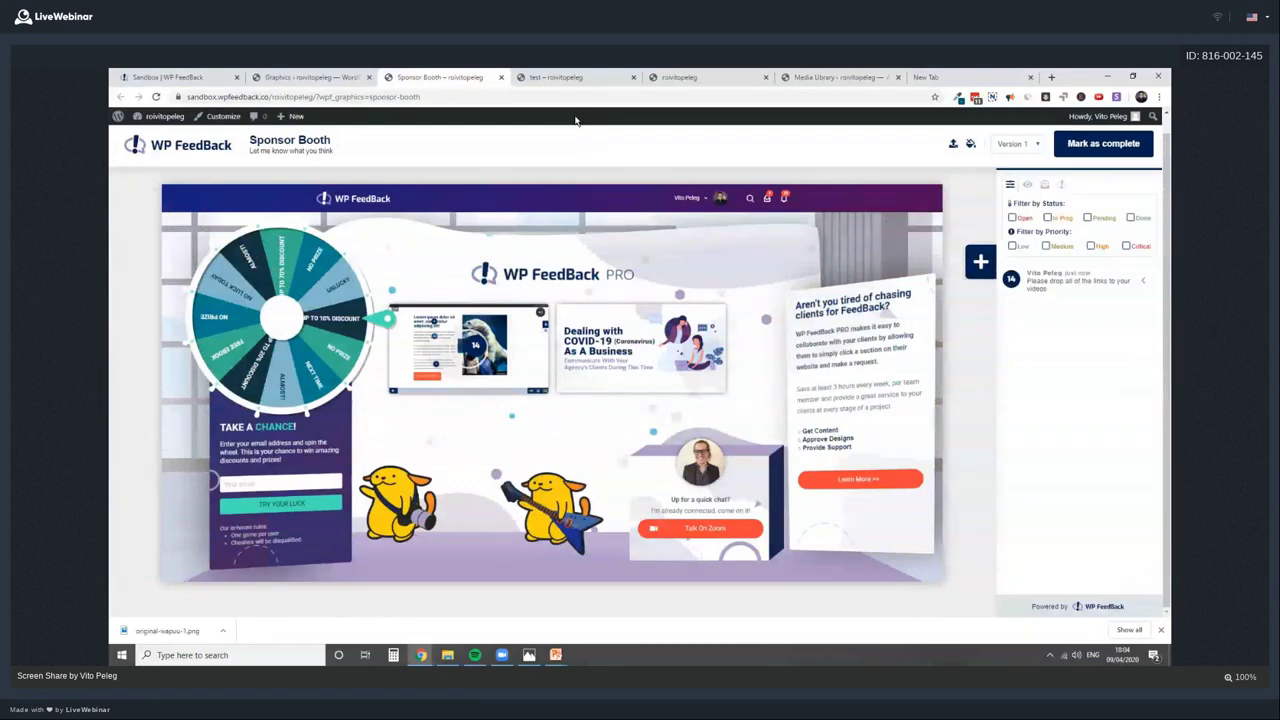
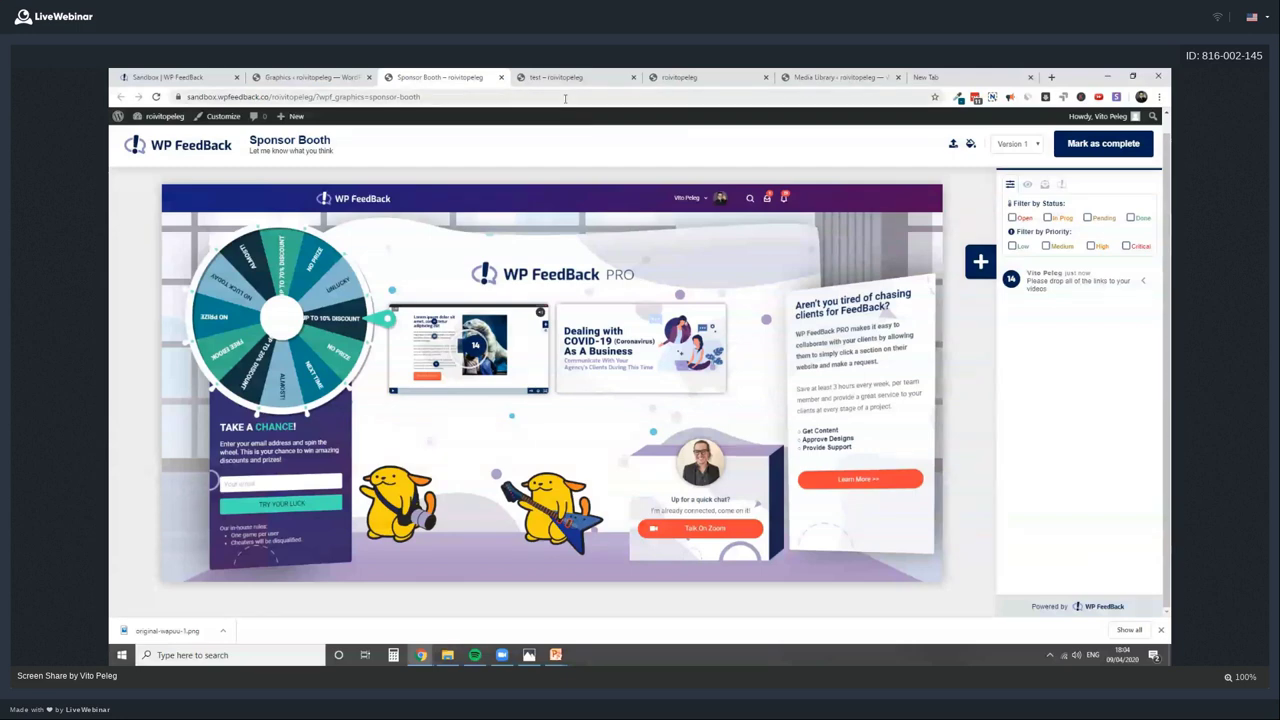
# Append &wpf_login=1 to the Sponsor Booth page address
pyautogui.click(442, 96)
pyautogui.click(442, 96)
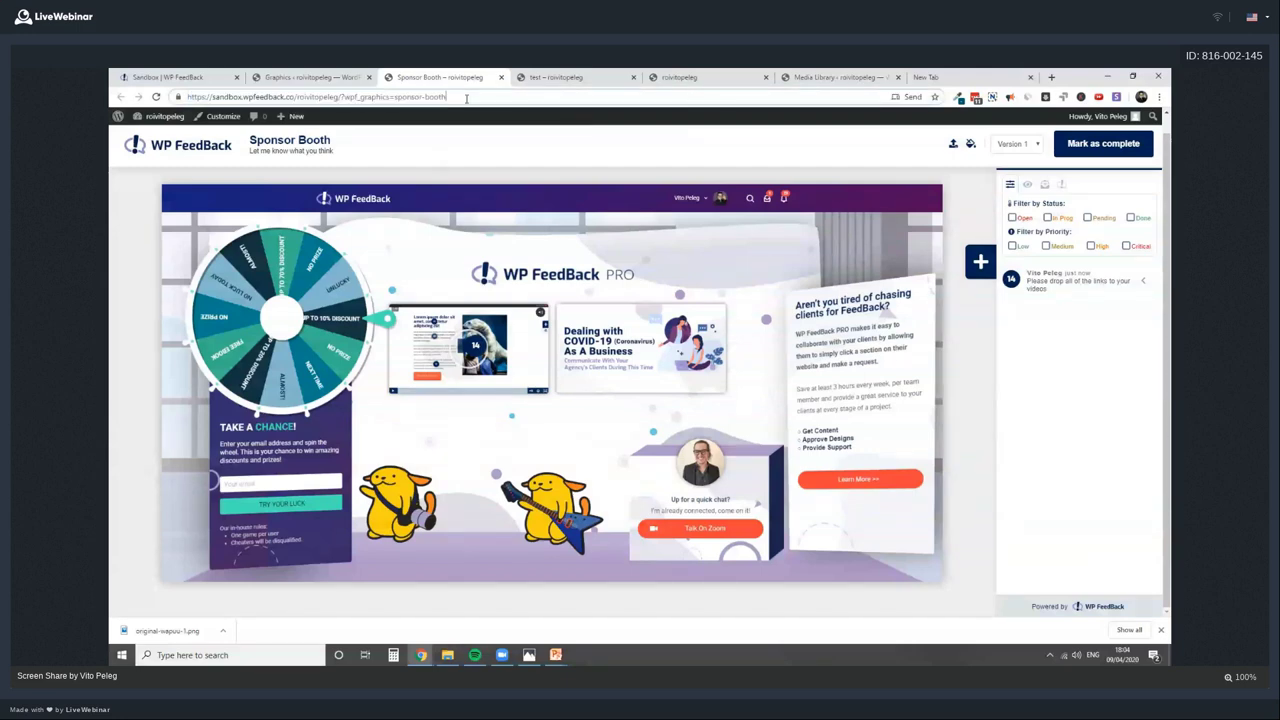
pyautogui.write('?')
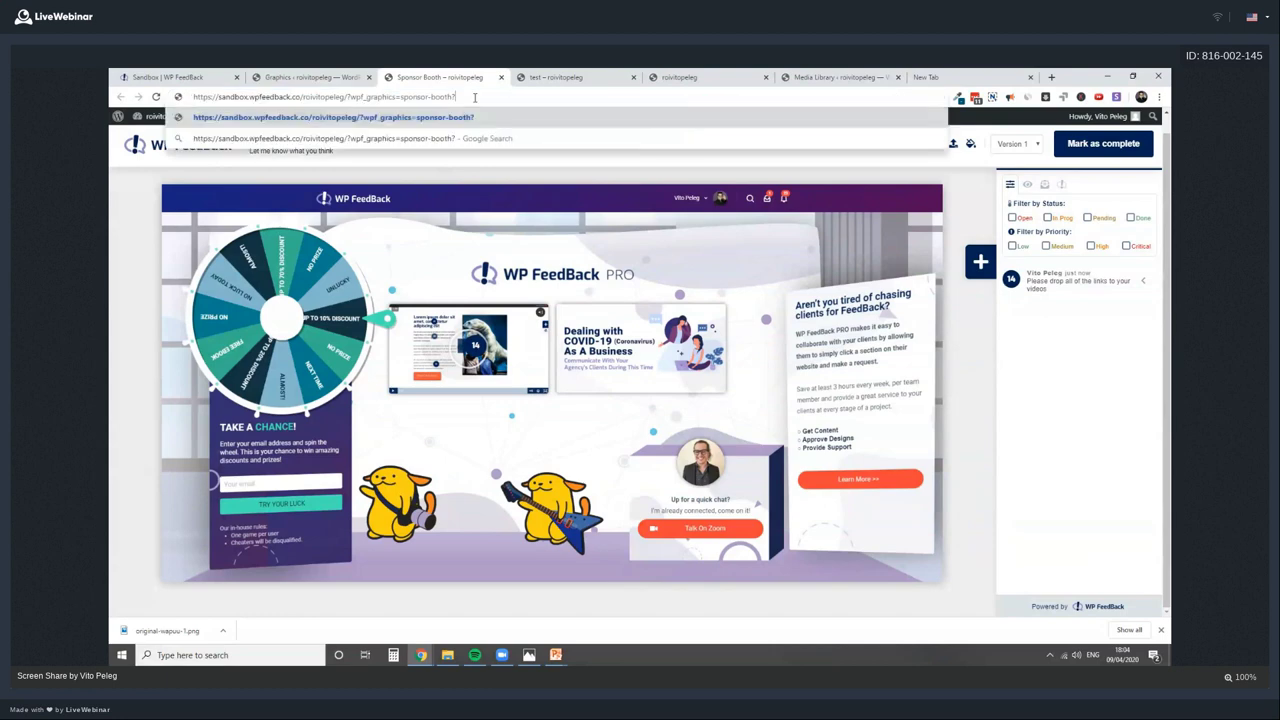
pyautogui.write('wp')
pyautogui.press('BackSpace')
pyautogui.press('BackSpace')
pyautogui.press('BackSpace')
pyautogui.write('&wpf_')
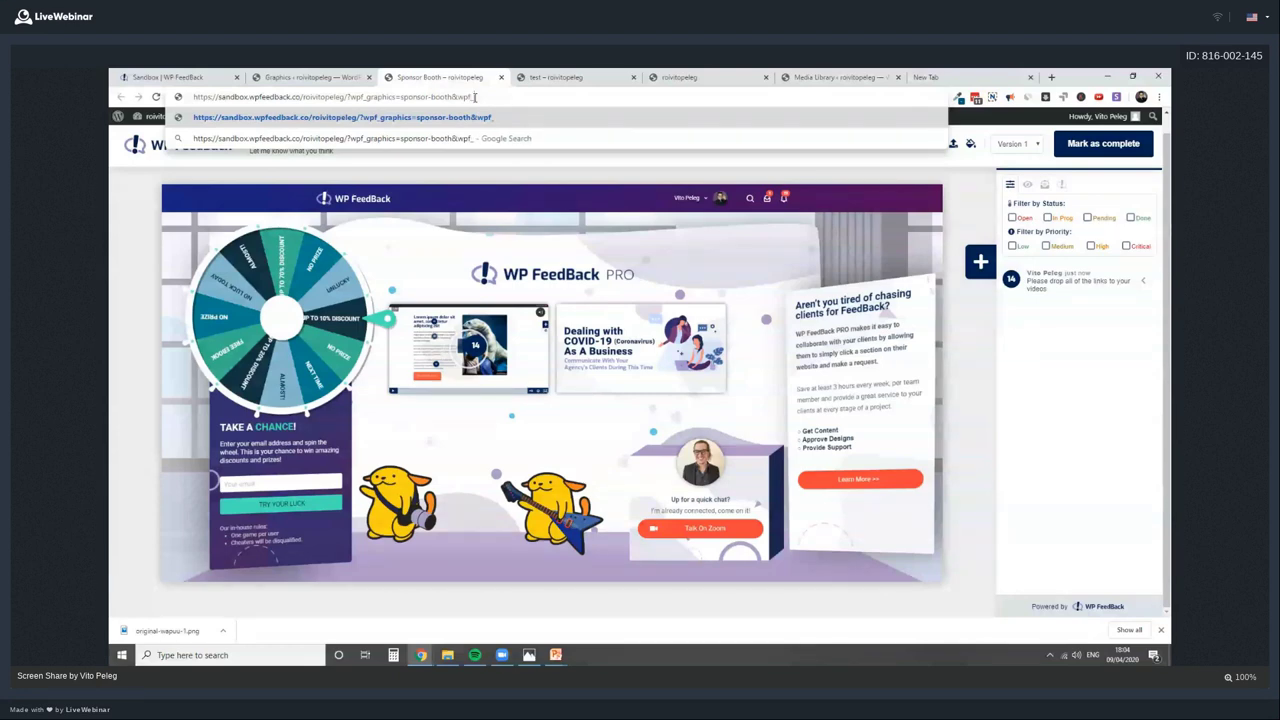
pyautogui.write('login=1')
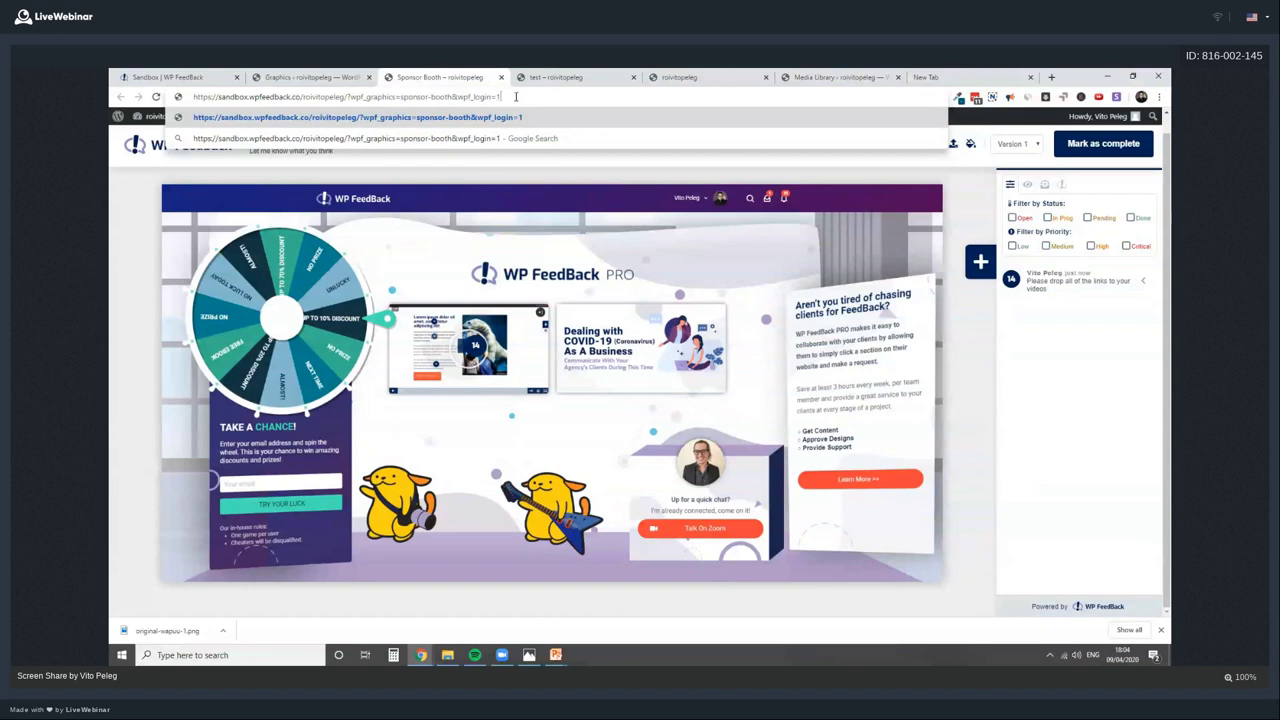
# Open the edited wpf_login=1 address in a new private browsing window
pyautogui.tripleClick(516, 97)
pyautogui.hotkey('ctrl', 'c')
pyautogui.click(1159, 97)
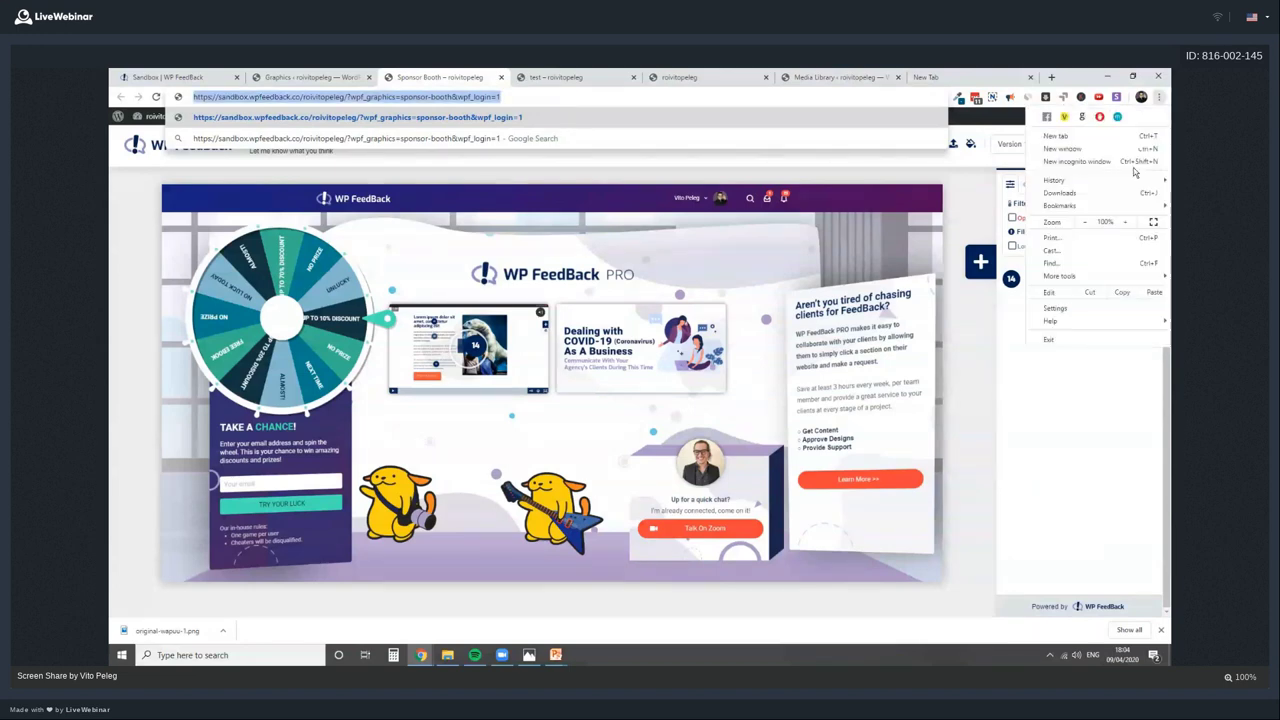
pyautogui.click(1134, 163)
pyautogui.hotkey('ctrl', 'v')
pyautogui.press('Return')
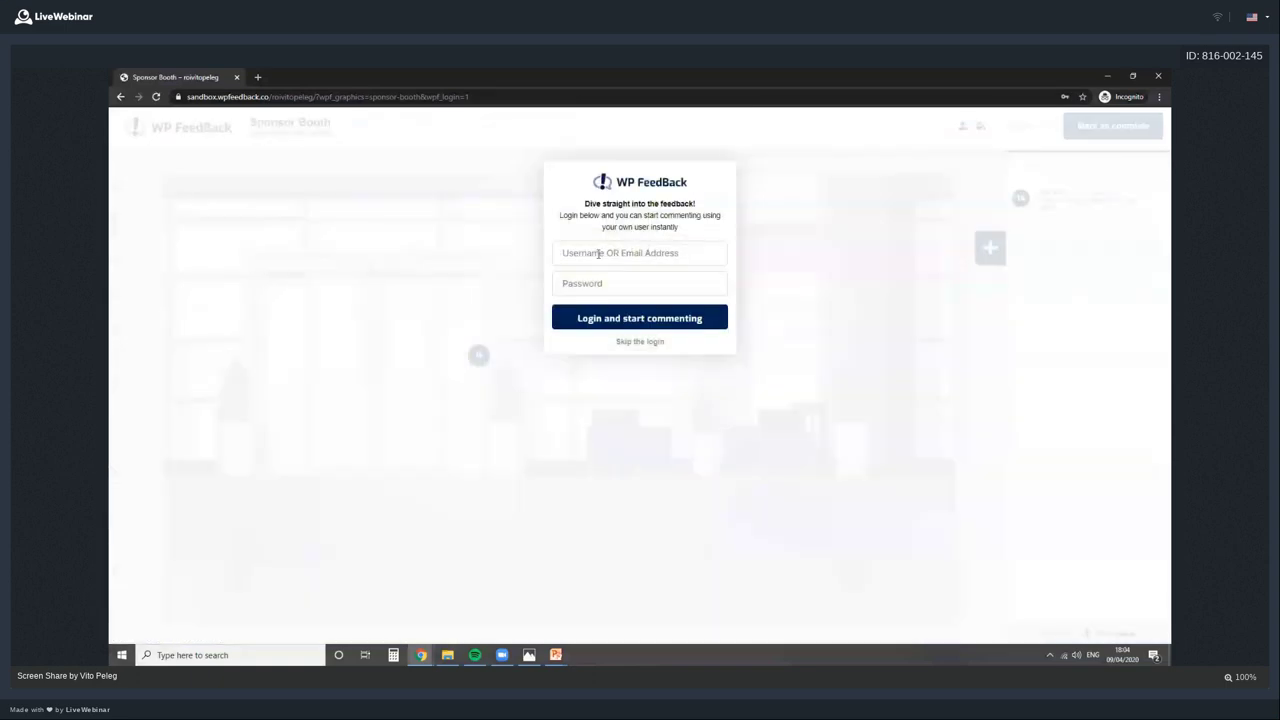
# Log in with the saved demo client login and view comment 14's thread
pyautogui.click(598, 253)
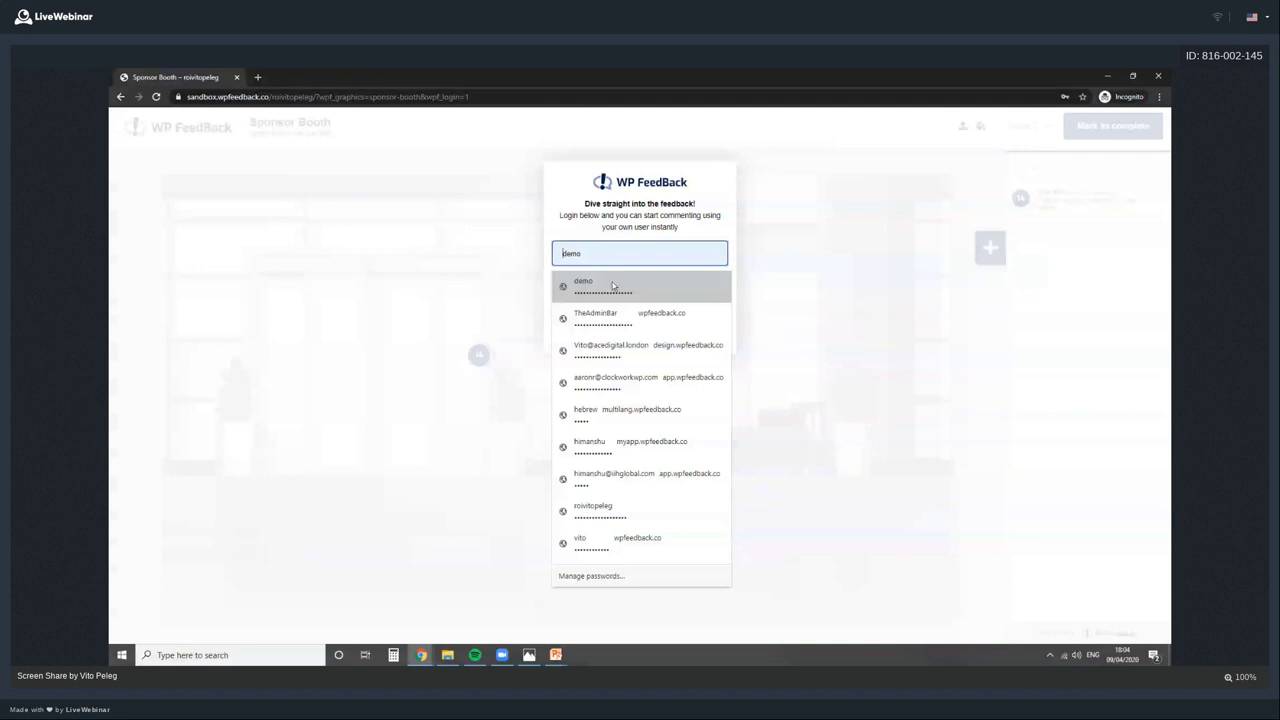
pyautogui.click(613, 286)
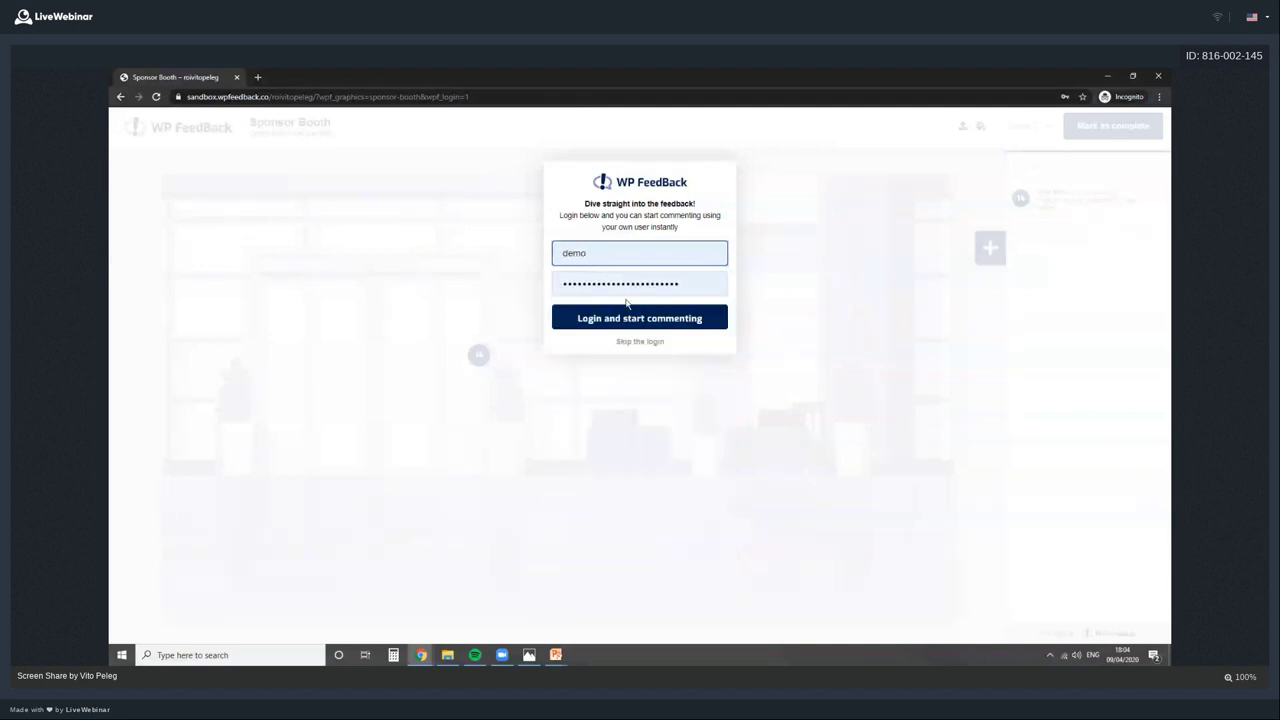
pyautogui.click(635, 318)
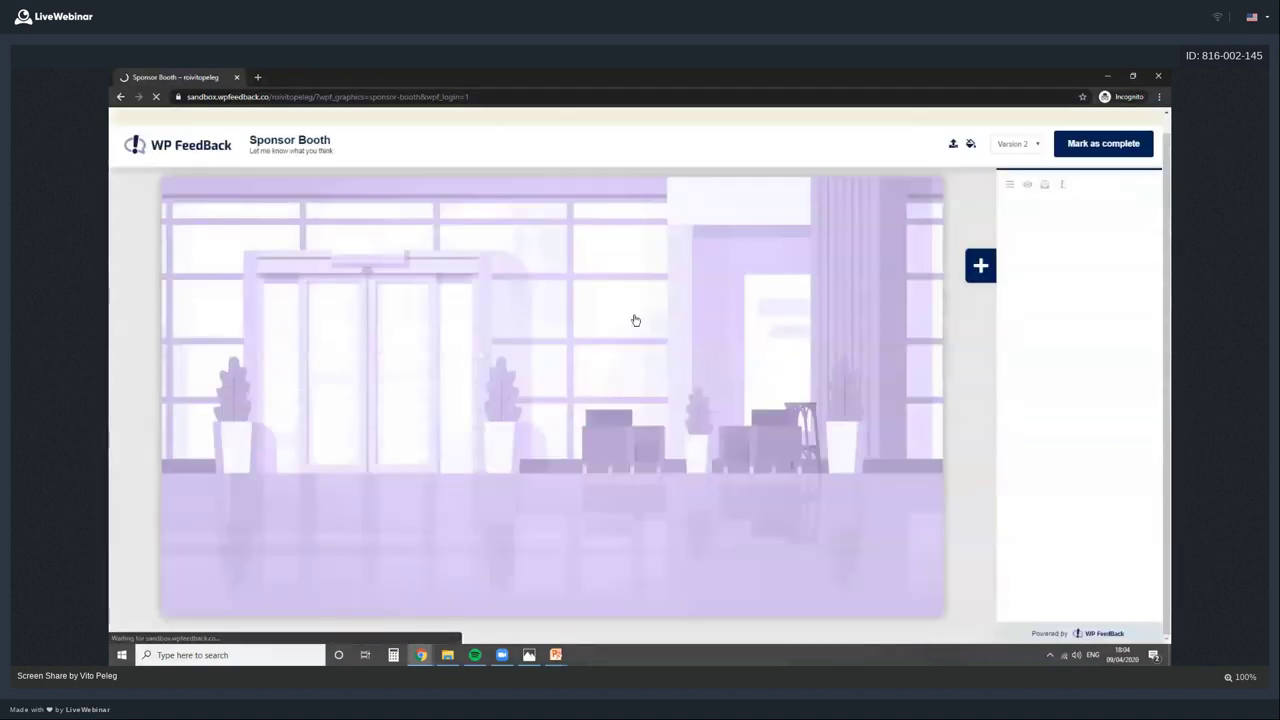
pyautogui.click(475, 355)
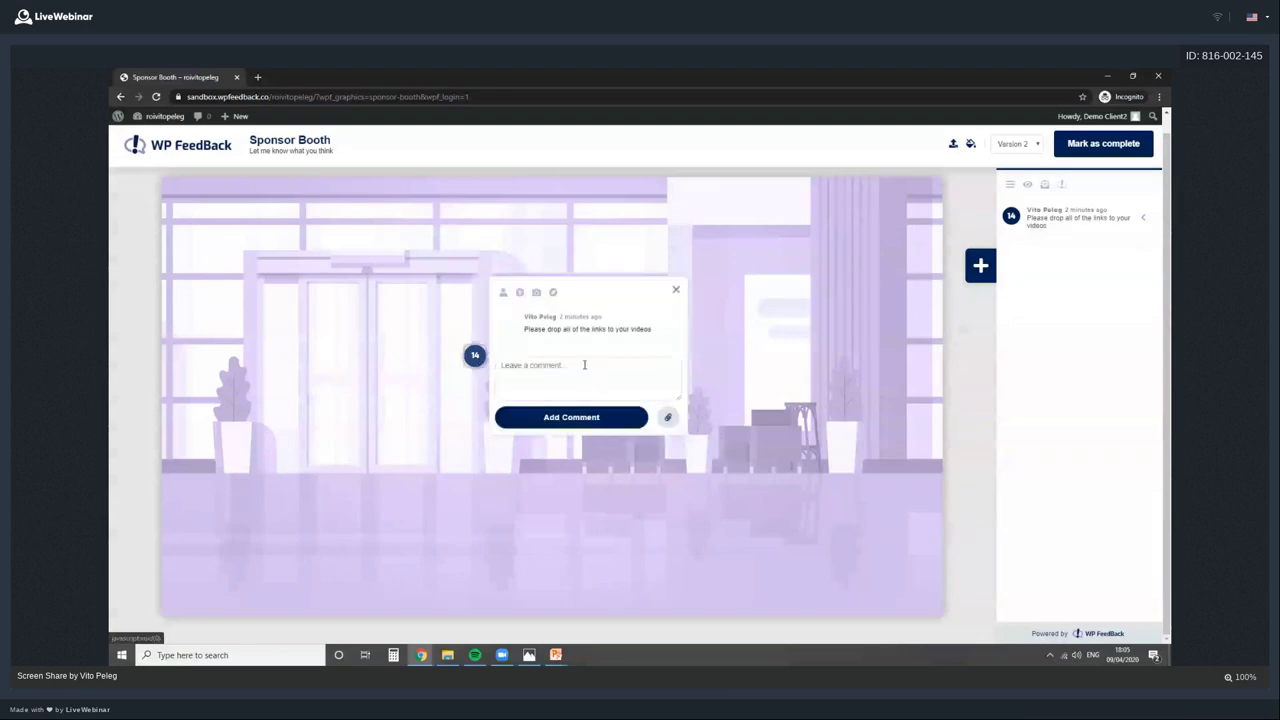
pyautogui.click(676, 291)
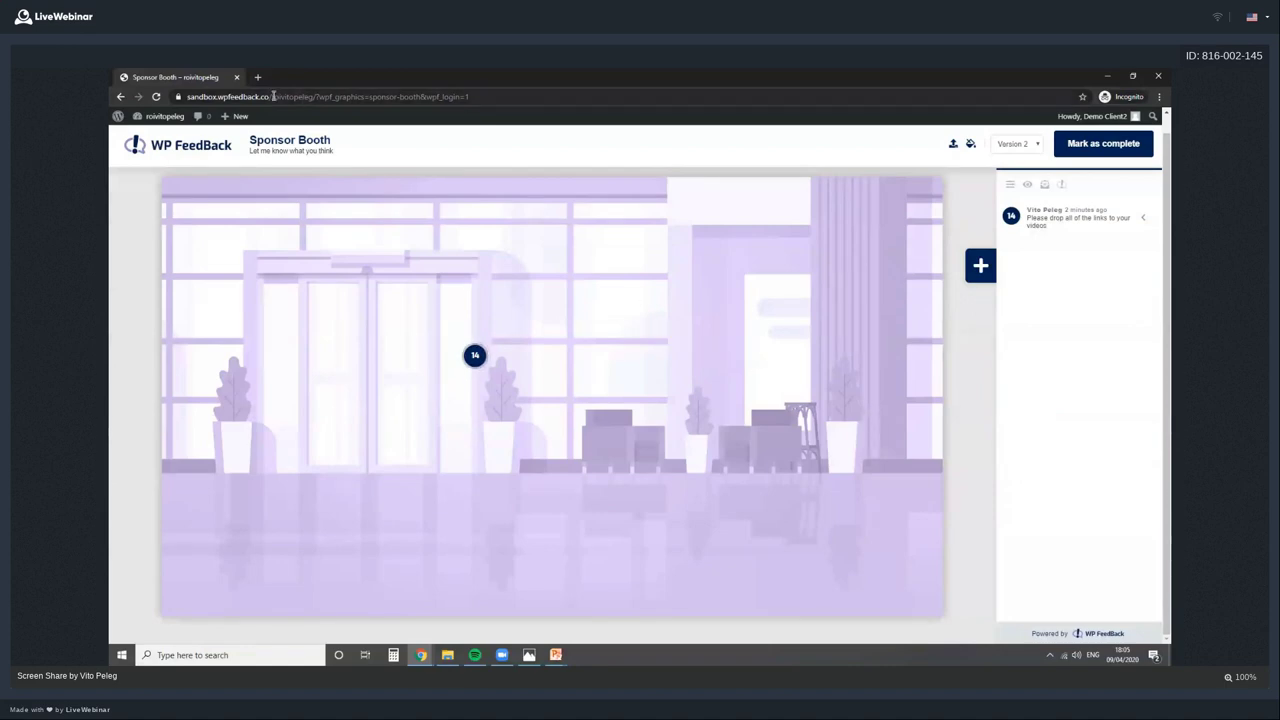
# Inspect the page address, then close the private browsing window
pyautogui.moveTo(271, 97); pyautogui.dragTo(468, 97)
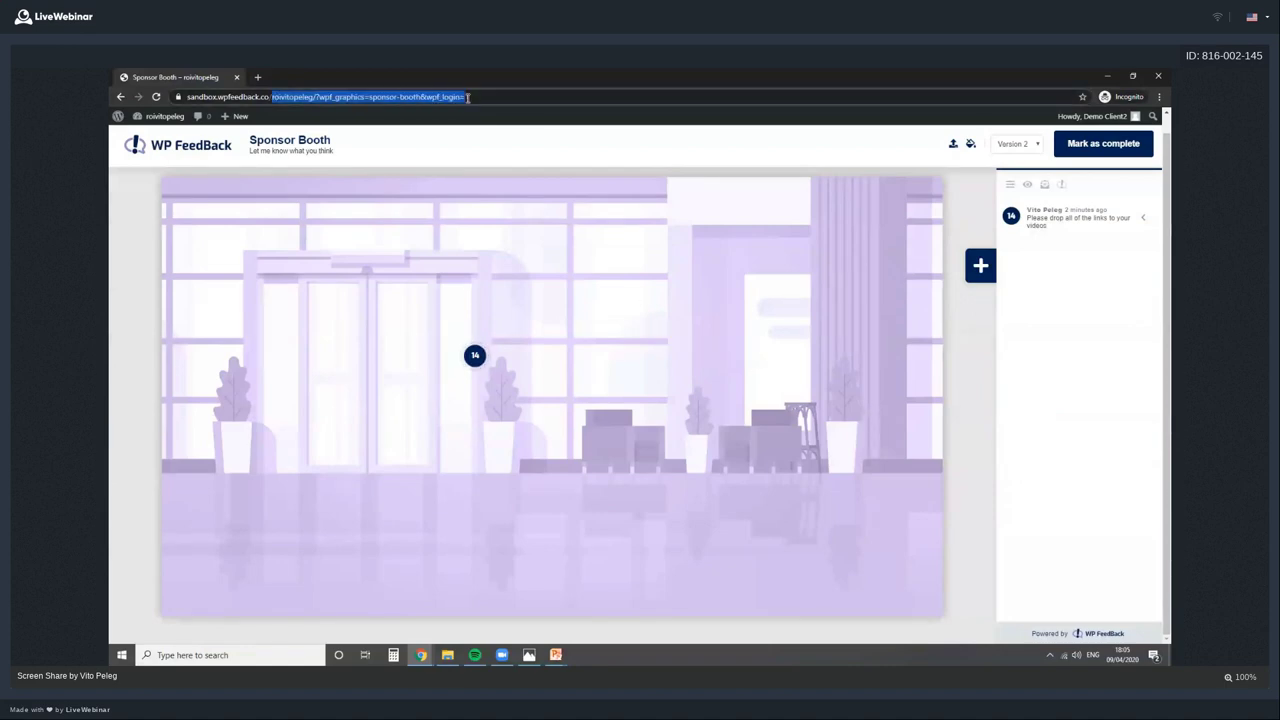
pyautogui.click(585, 292)
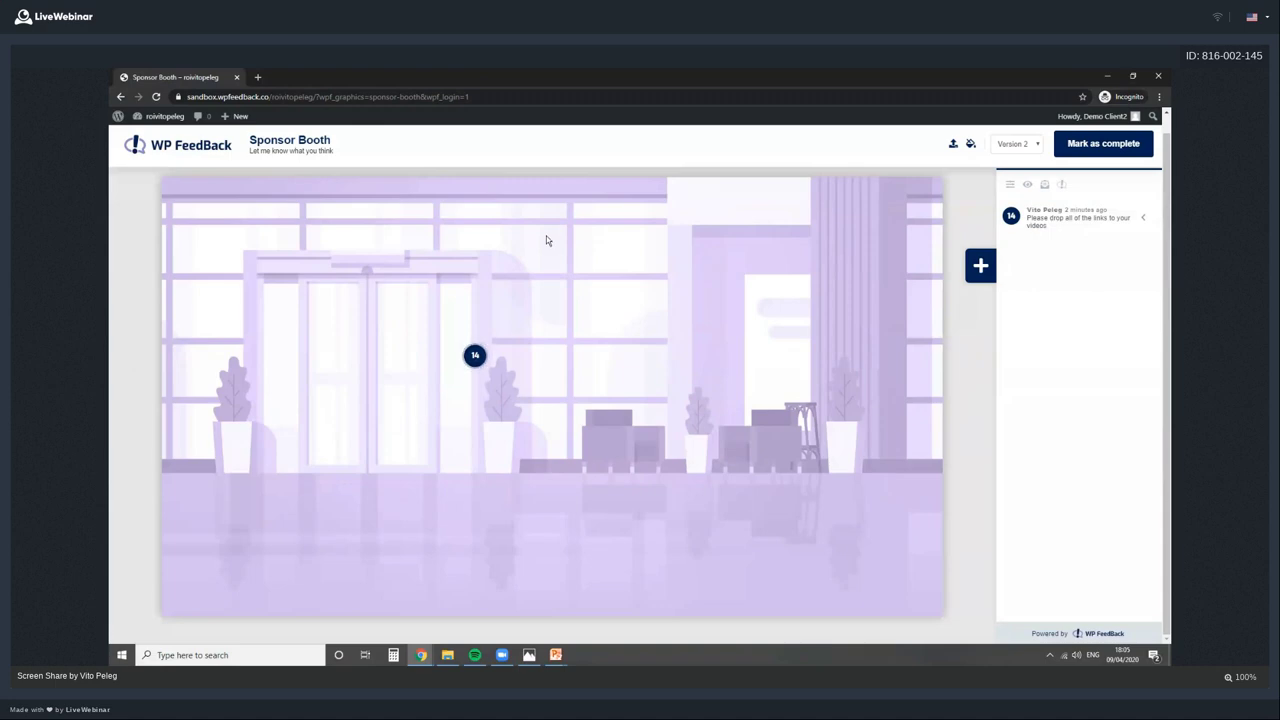
pyautogui.click(480, 98)
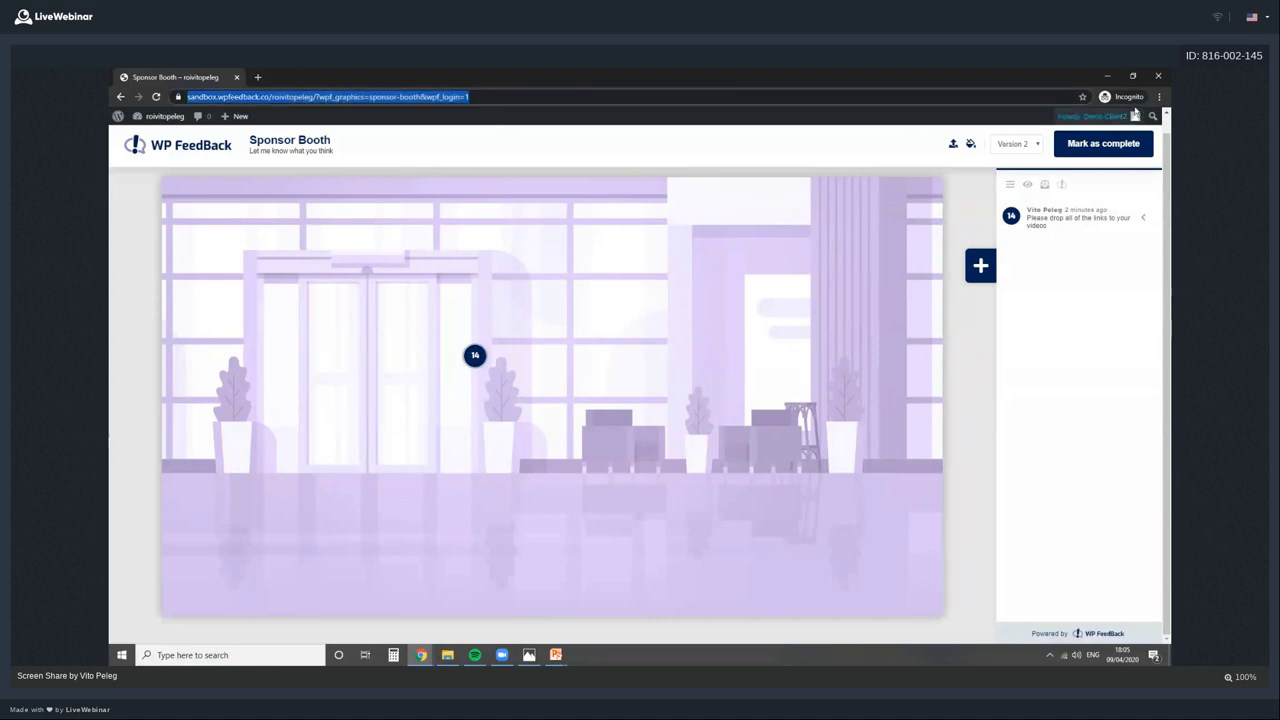
pyautogui.click(1157, 77)
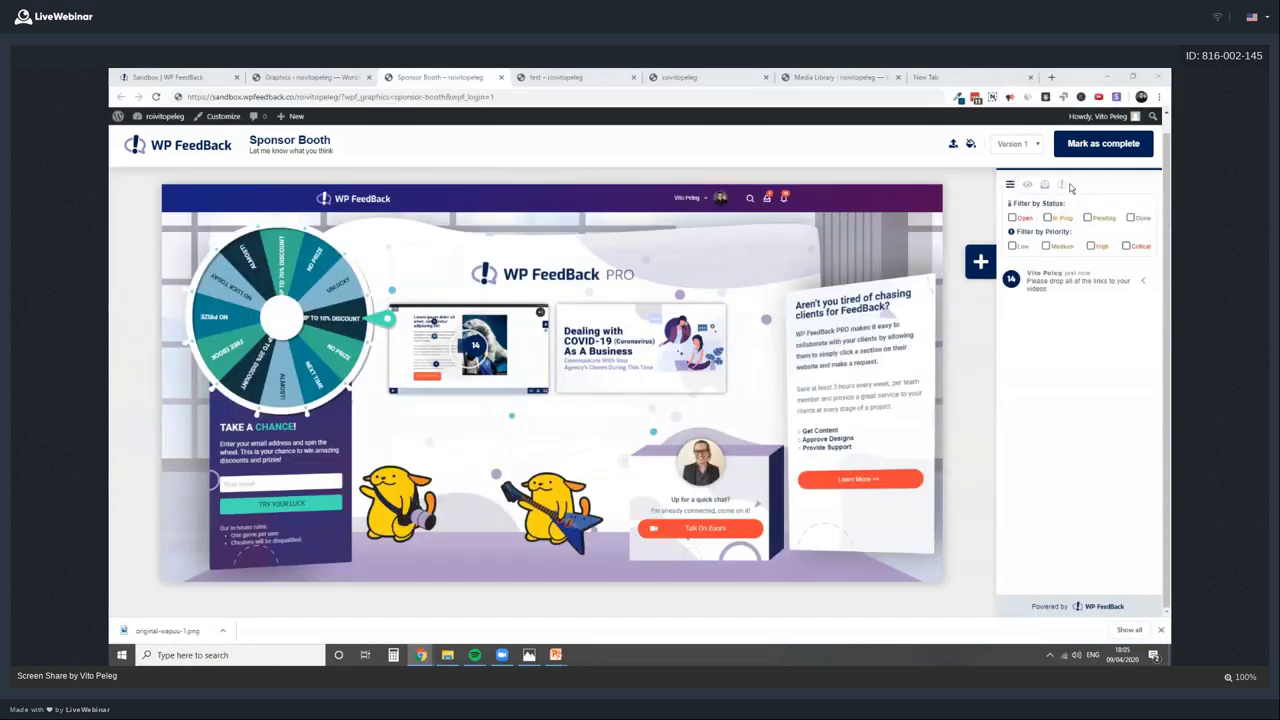
# Return to the WP FeedBack admin page and open the plugin's Main Settings
pyautogui.click(329, 77)
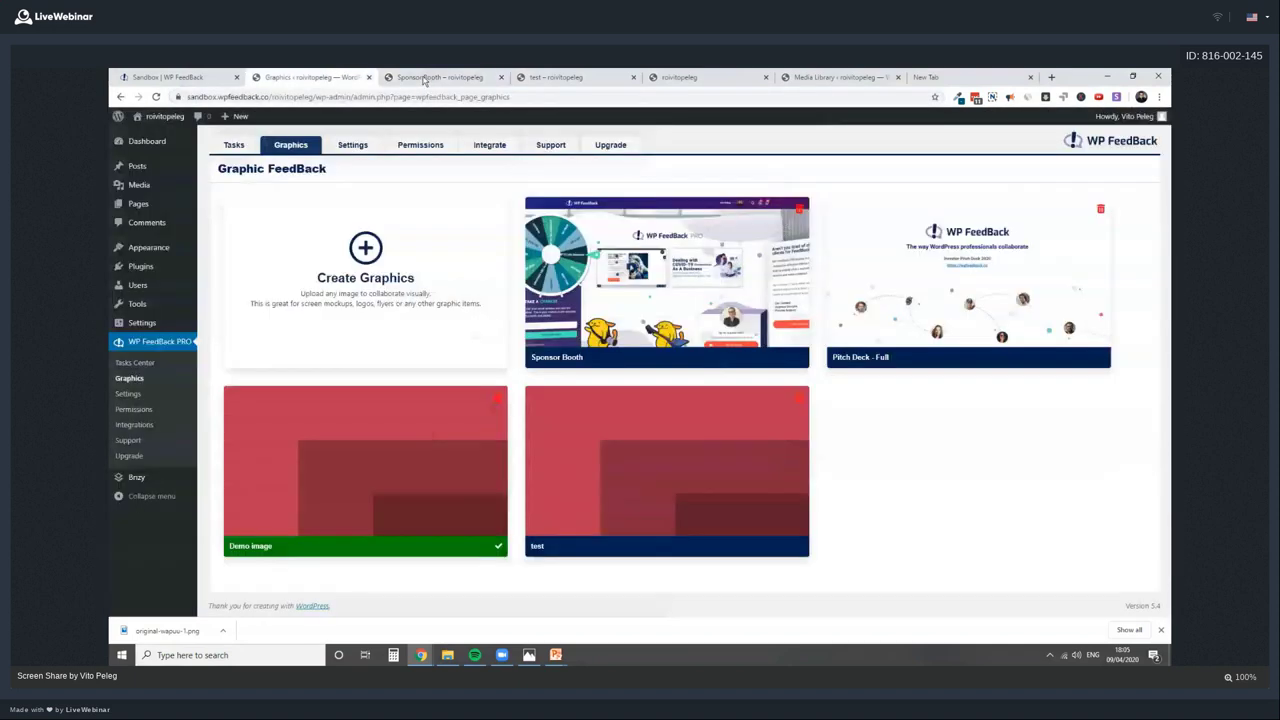
pyautogui.click(428, 77)
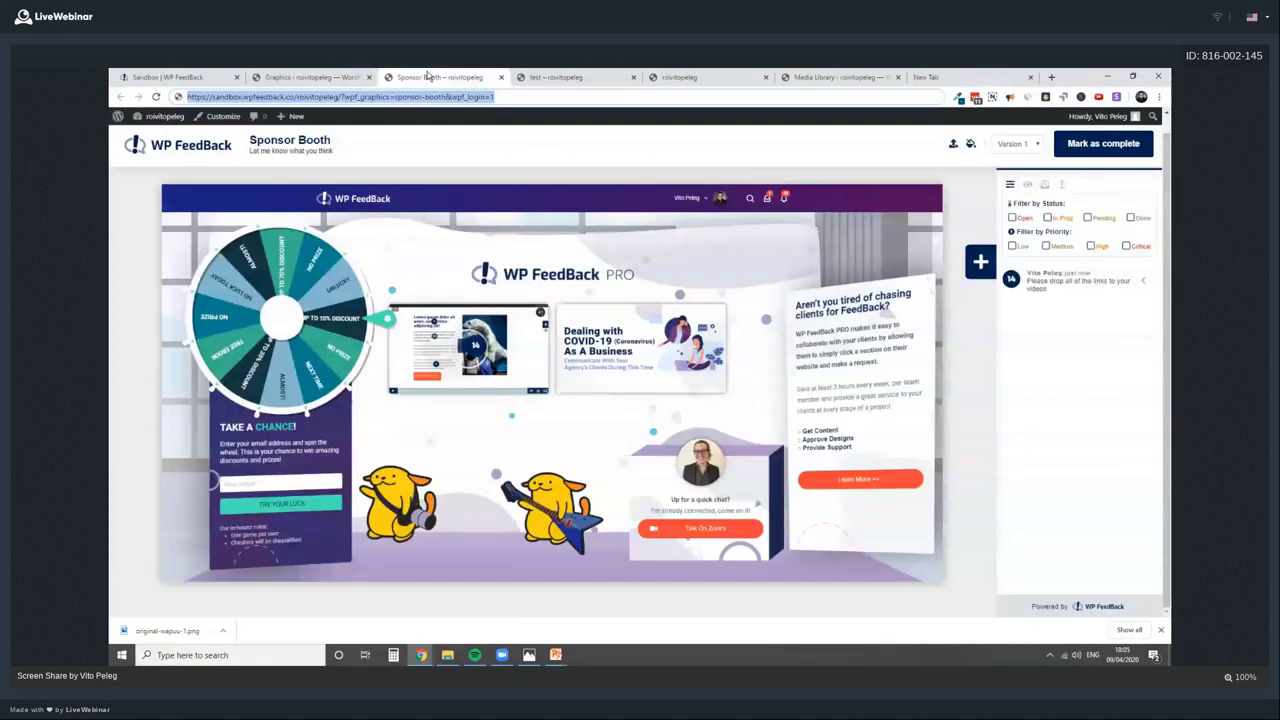
pyautogui.click(329, 77)
pyautogui.click(749, 307)
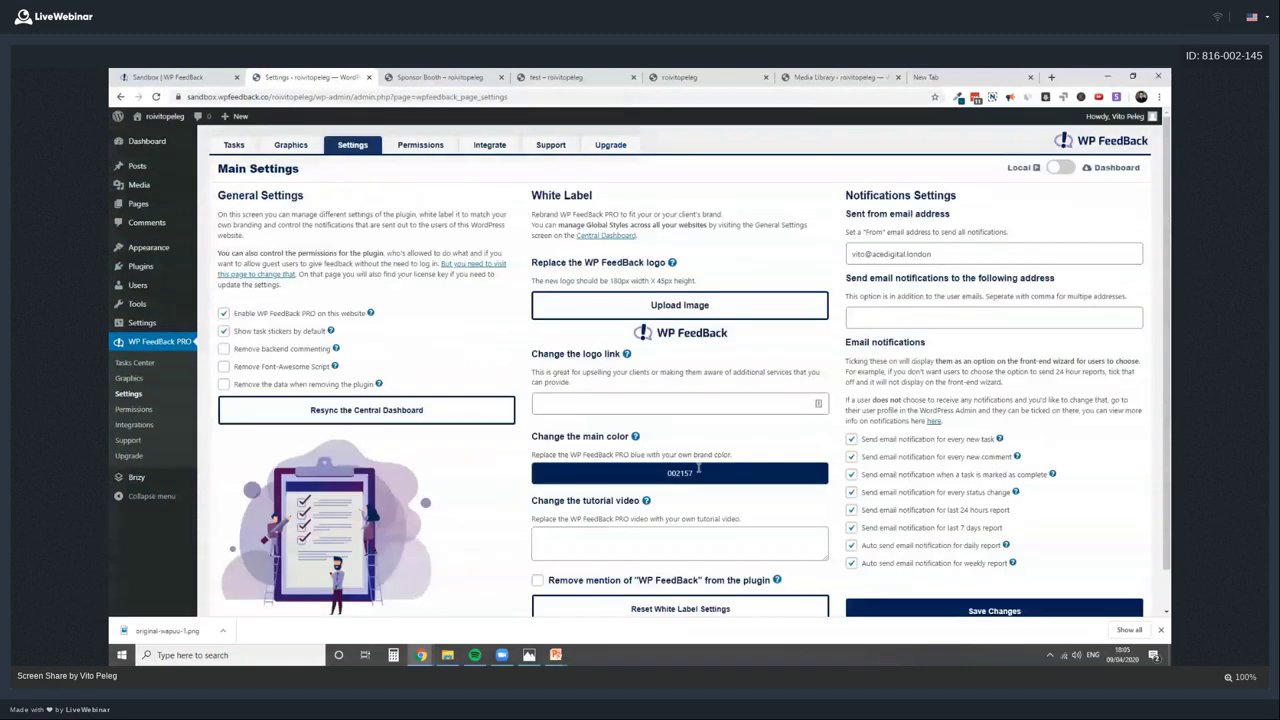
# Review the From email and additional notification email fields without changing them
pyautogui.moveTo(851, 254); pyautogui.dragTo(953, 250)
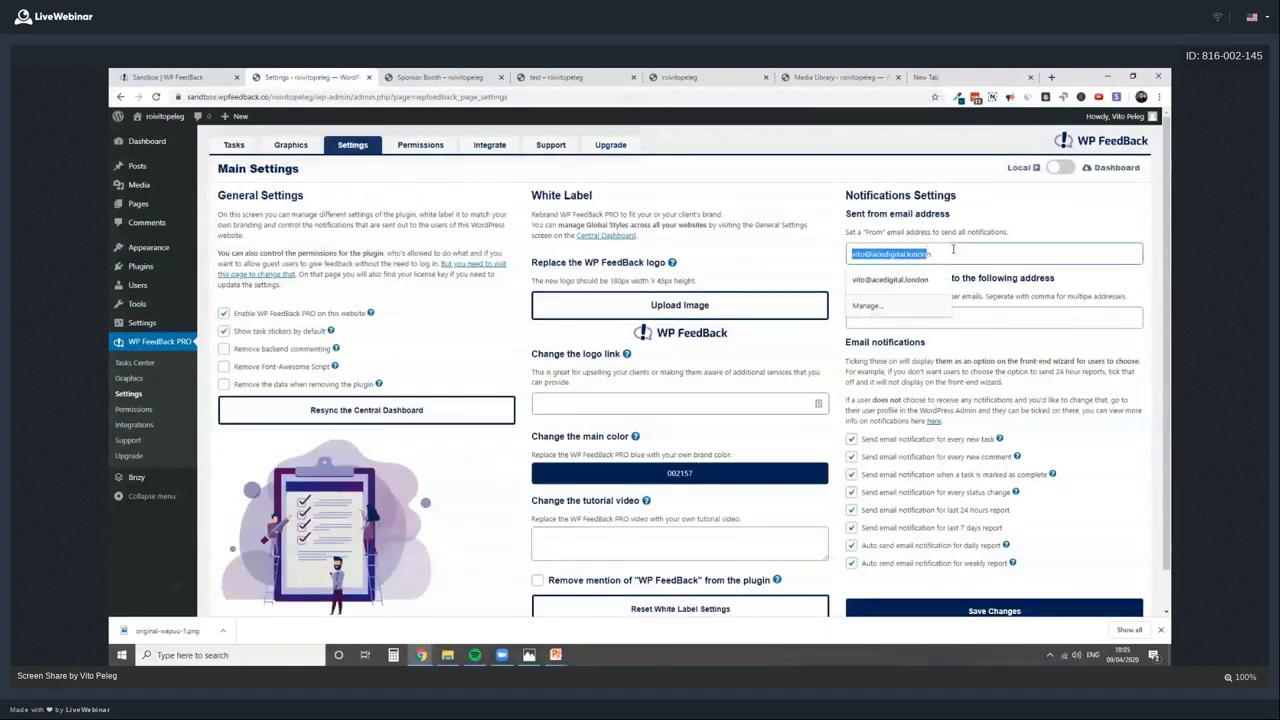
pyautogui.click(953, 250)
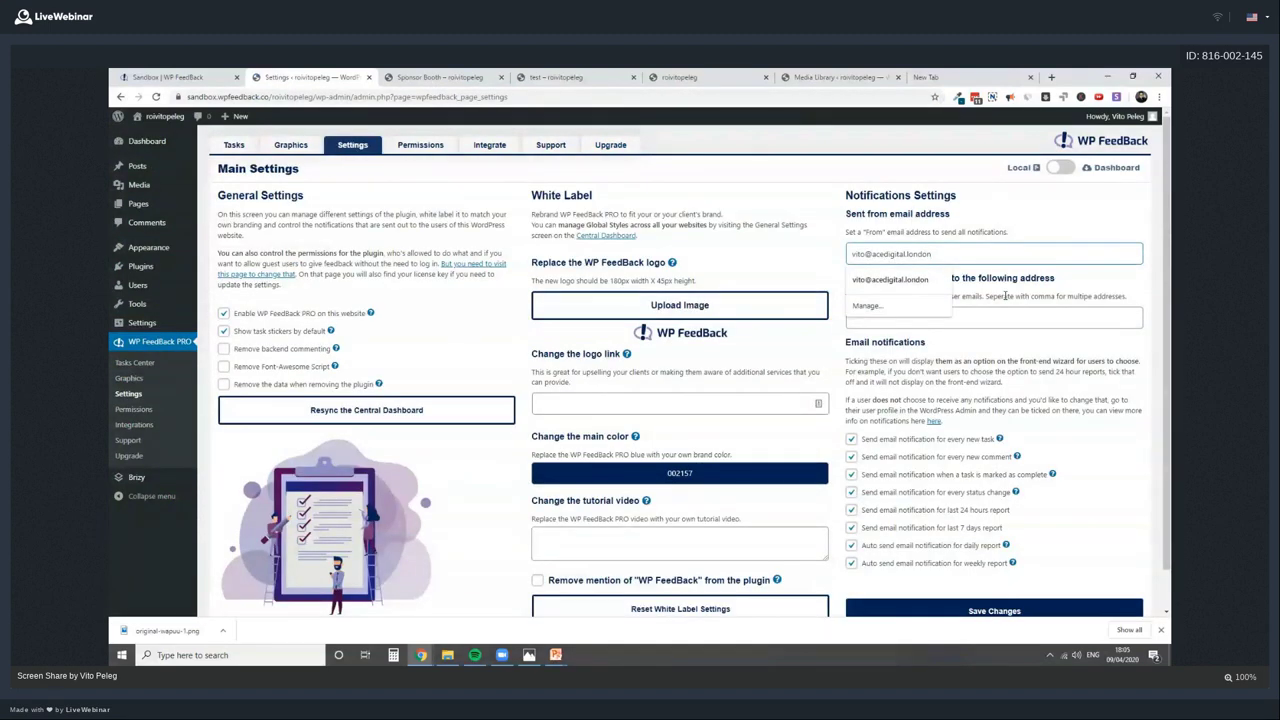
pyautogui.click(873, 320)
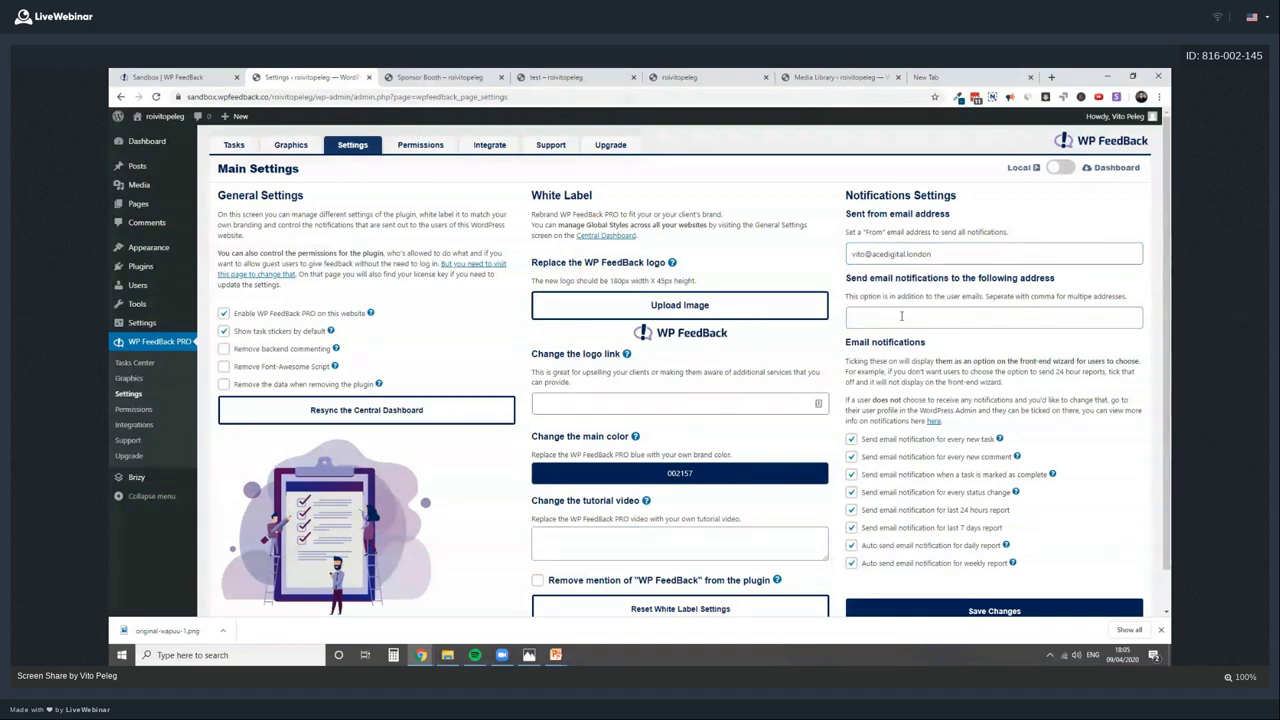
pyautogui.click(901, 316)
pyautogui.write('suppo')
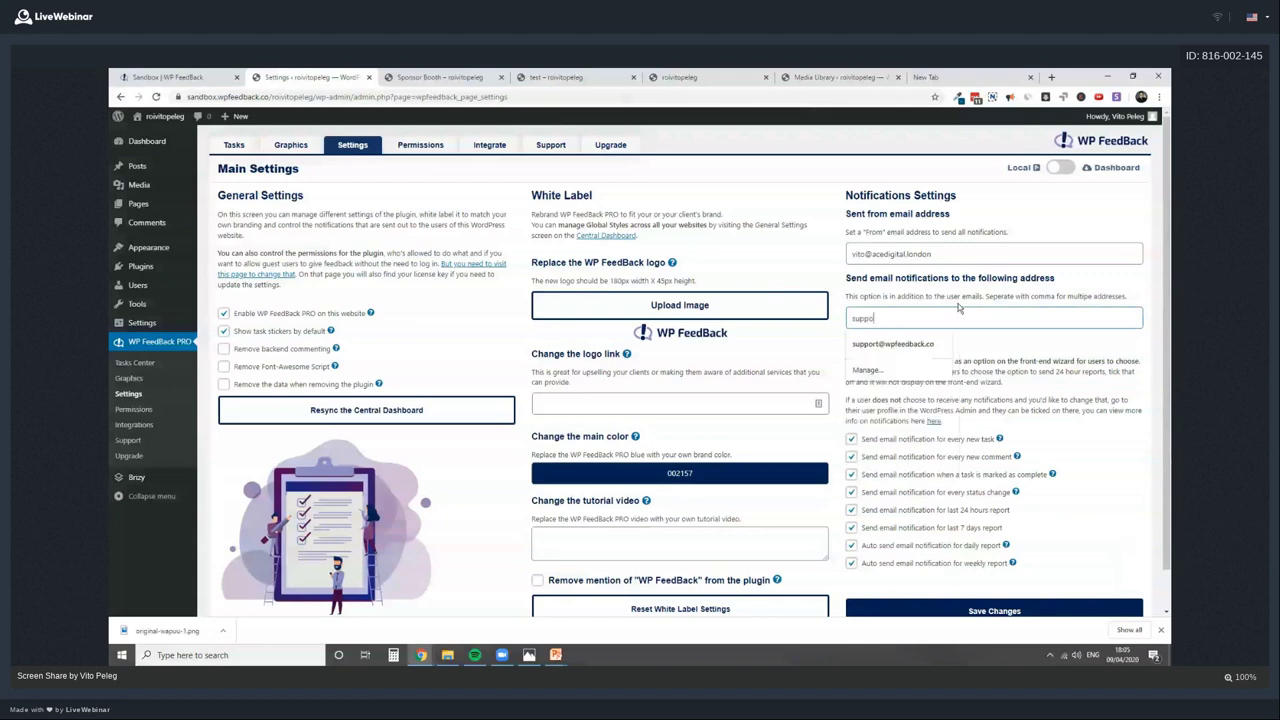
pyautogui.click(645, 231)
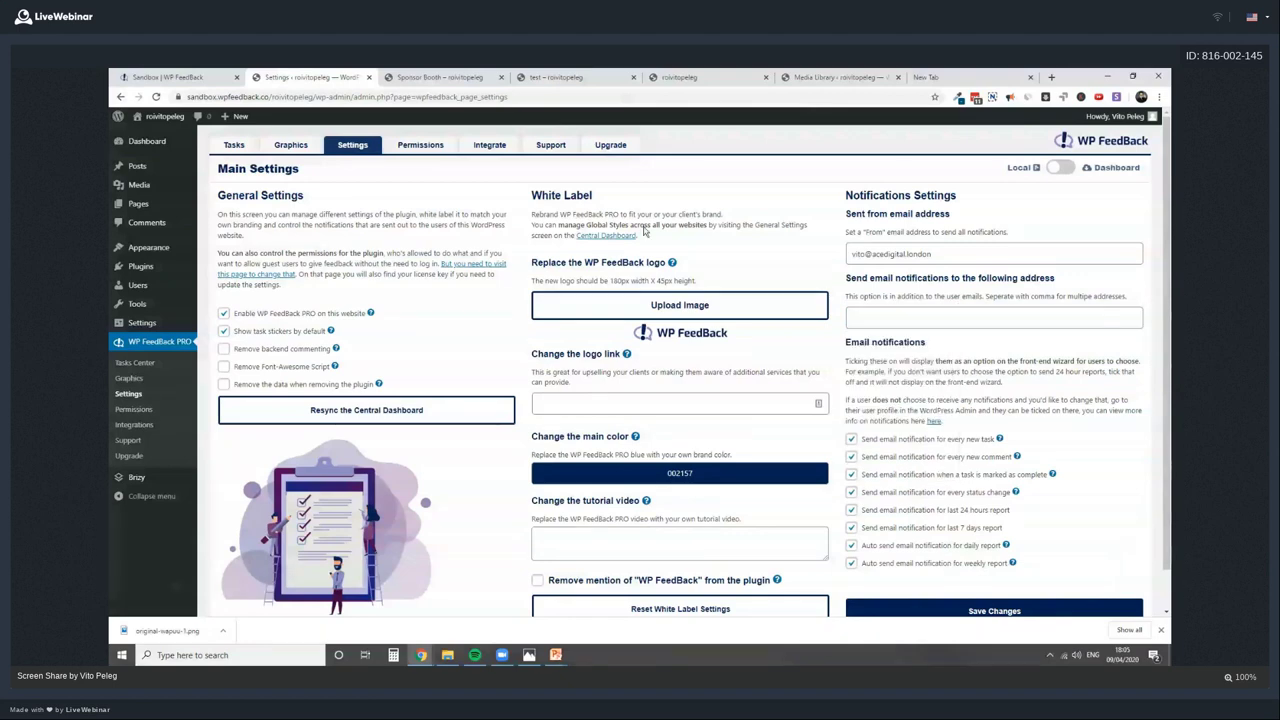
pyautogui.click(420, 145)
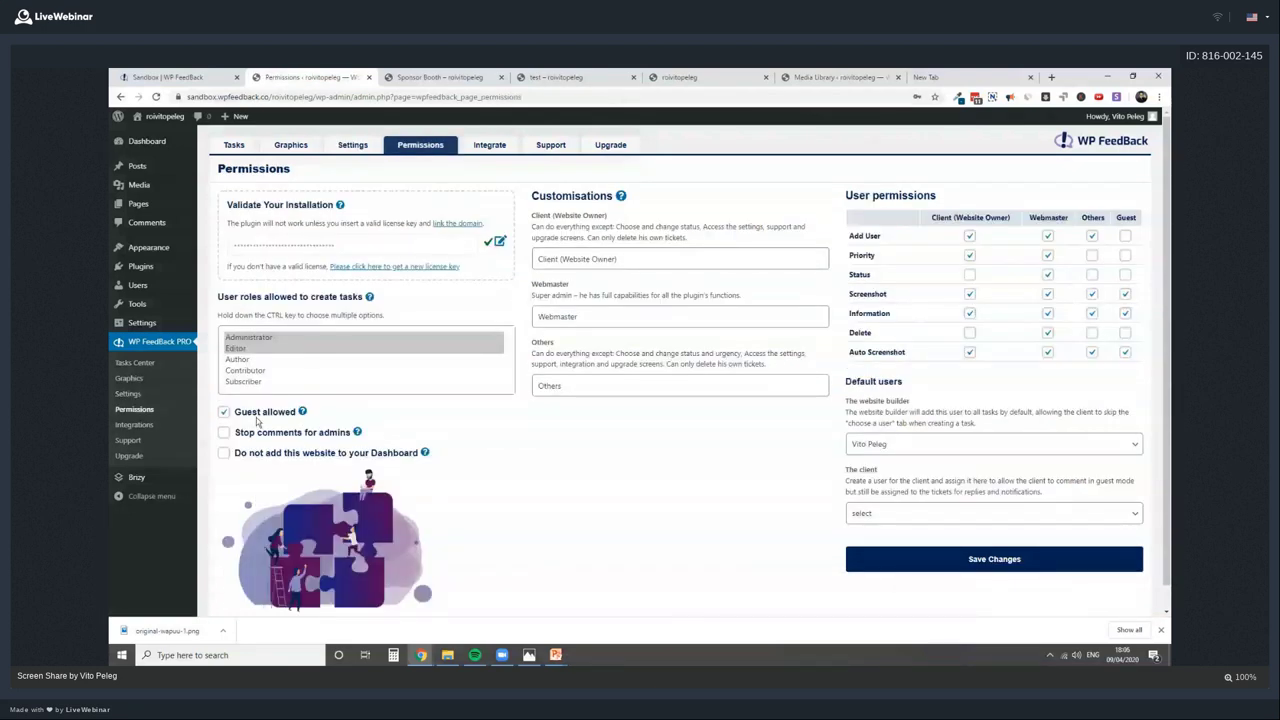
# Choose Demo Client2 as the default client under Default users
pyautogui.click(917, 514)
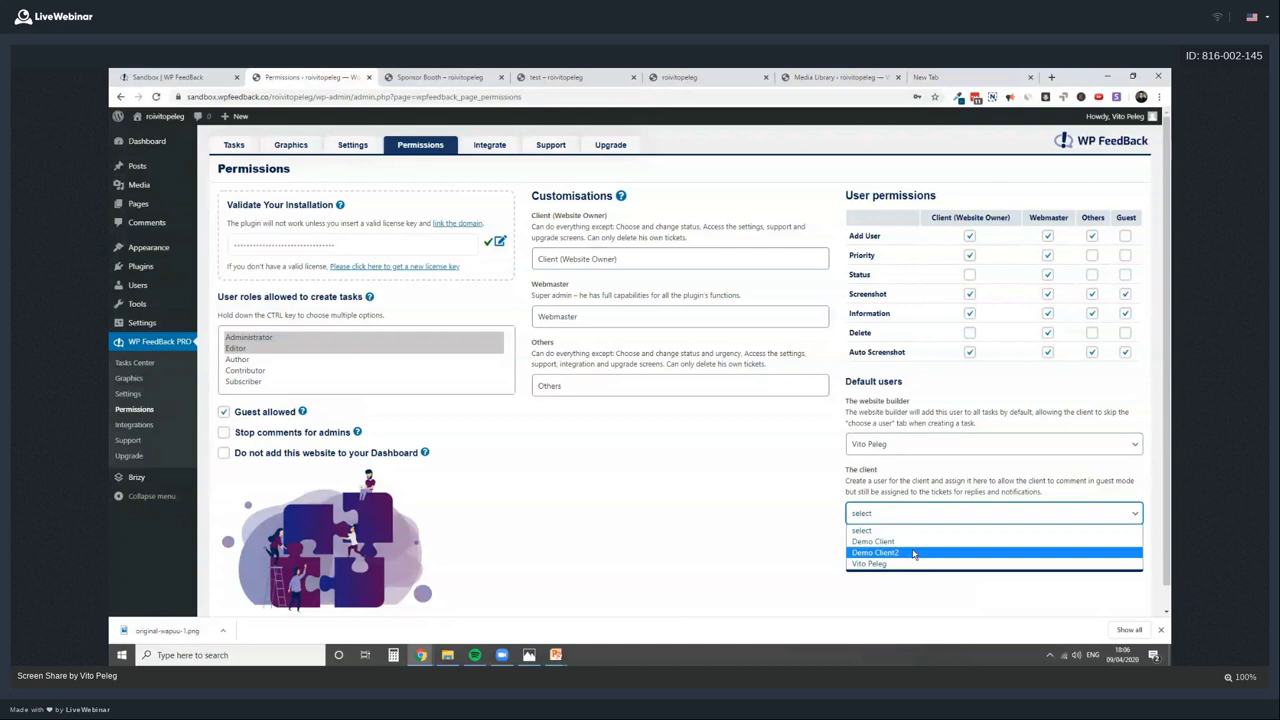
pyautogui.click(913, 553)
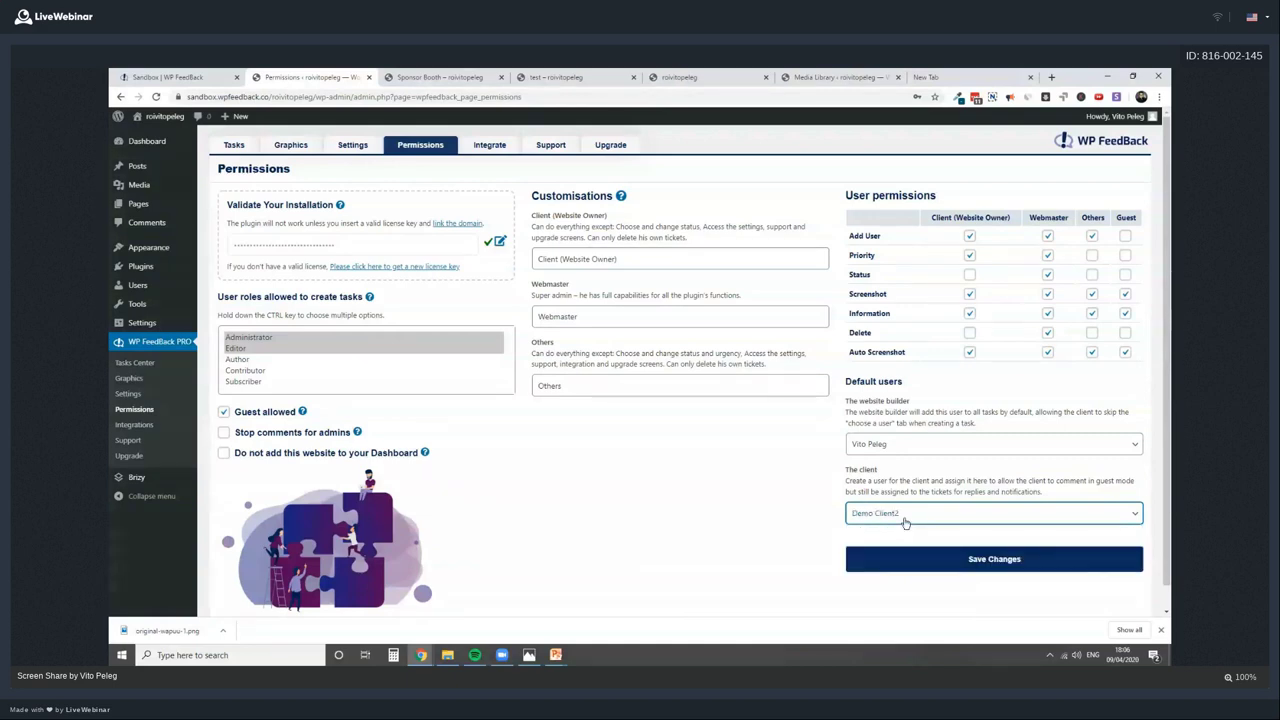
pyautogui.hotkey('alt', 'Tab')
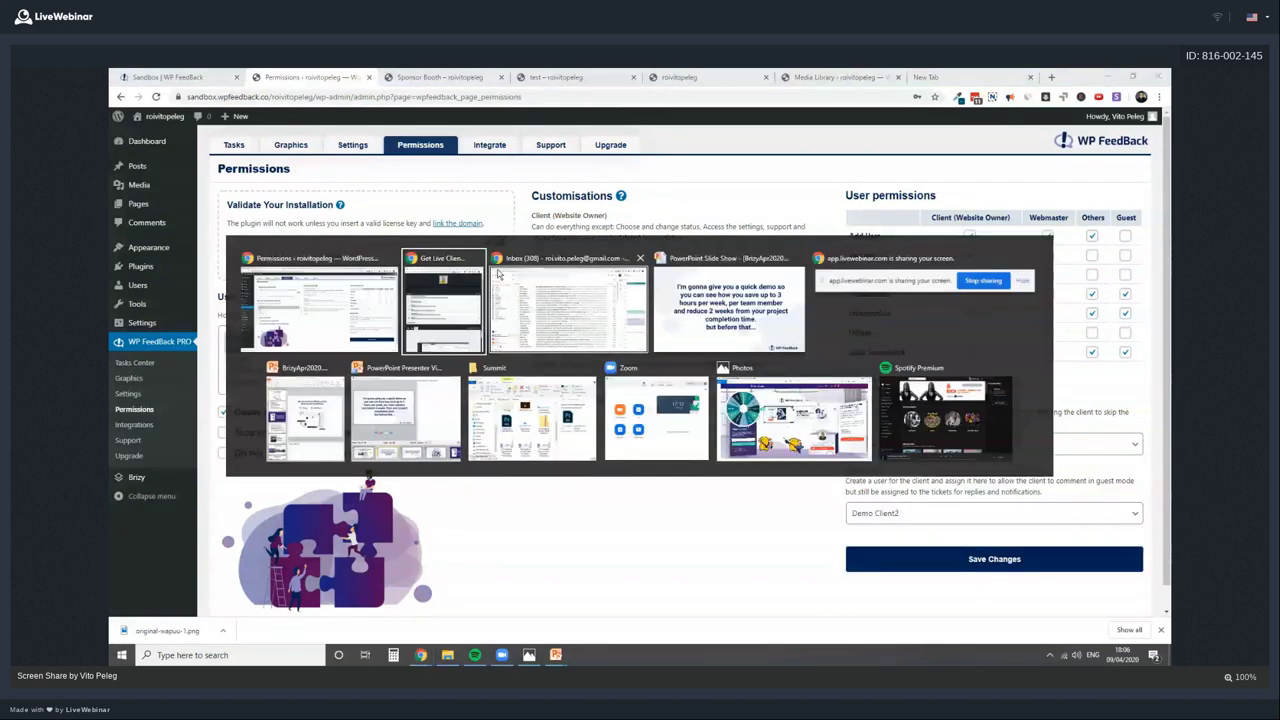
pyautogui.press('Escape')
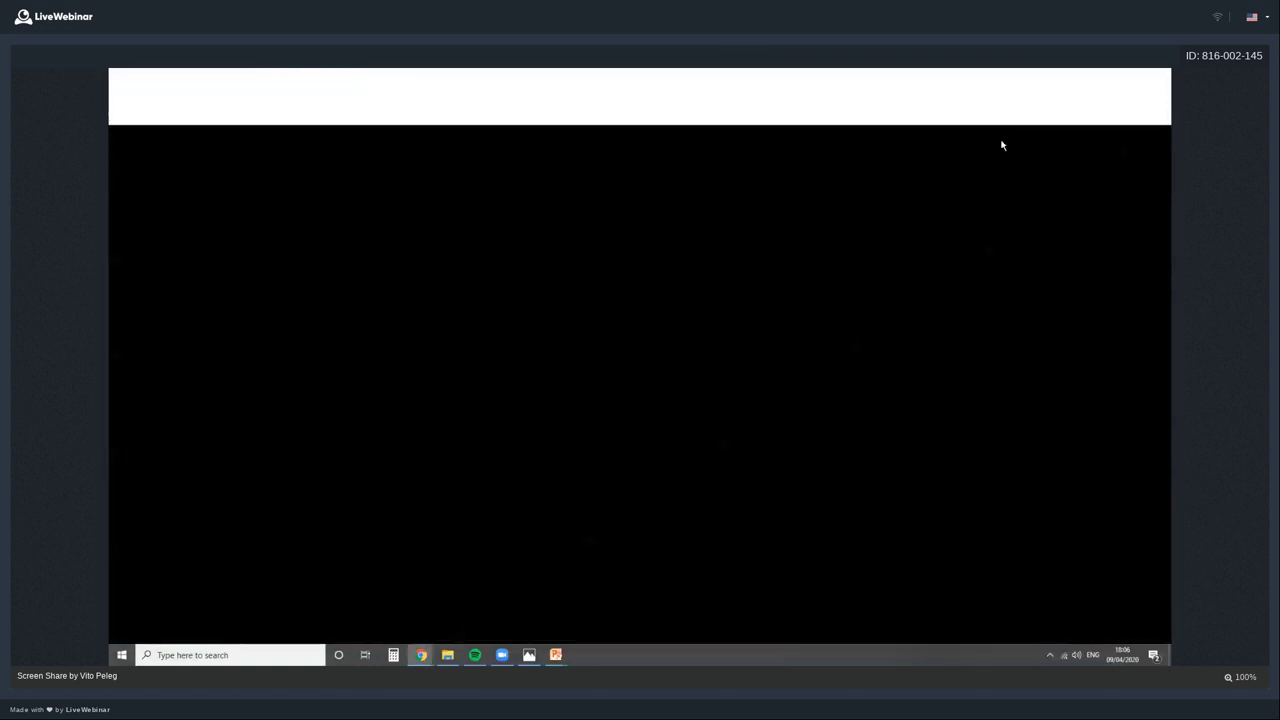
# Load the Sponsor Booth page as a guest without the wpf_login=1 parameter
pyautogui.write('https://sandbox.wpfeedback.co/rawitopeleg/?wpf_graphics=sponsor-booth&wpf_login=1')
pyautogui.press('Return')
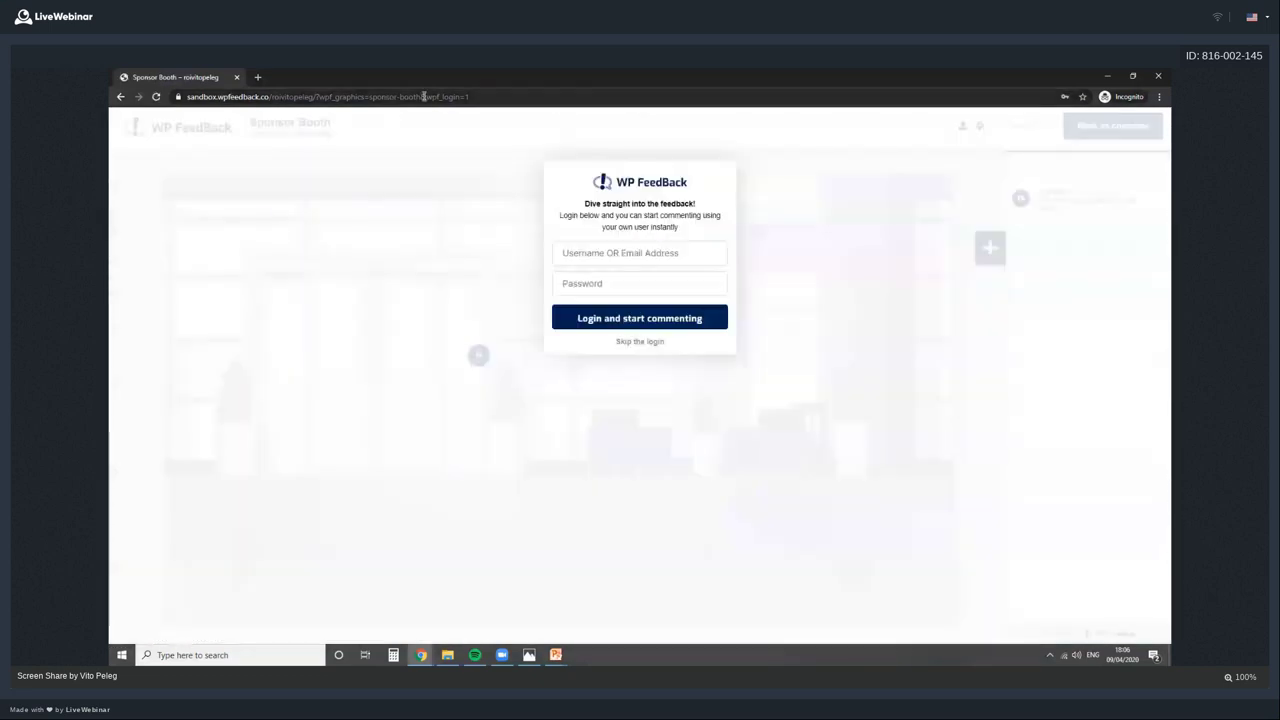
pyautogui.click(423, 96)
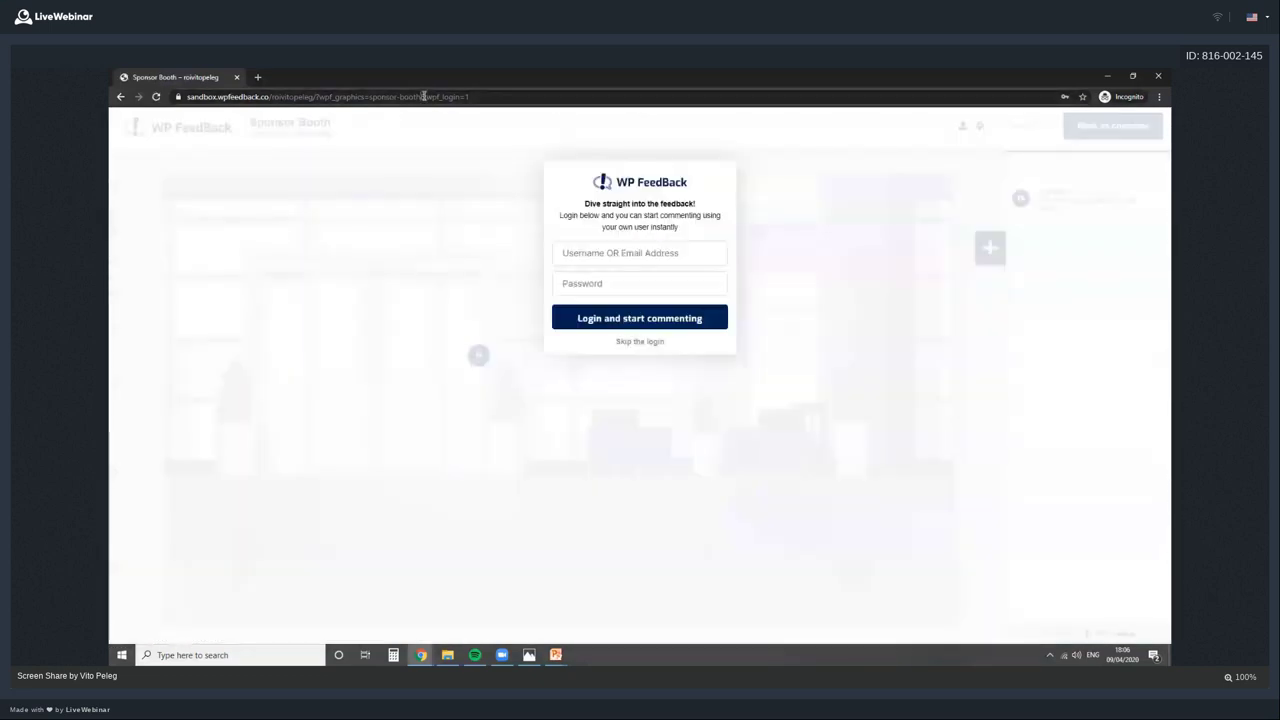
pyautogui.moveTo(445, 96); pyautogui.dragTo(524, 111)
pyautogui.press('BackSpace')
pyautogui.press('Return')
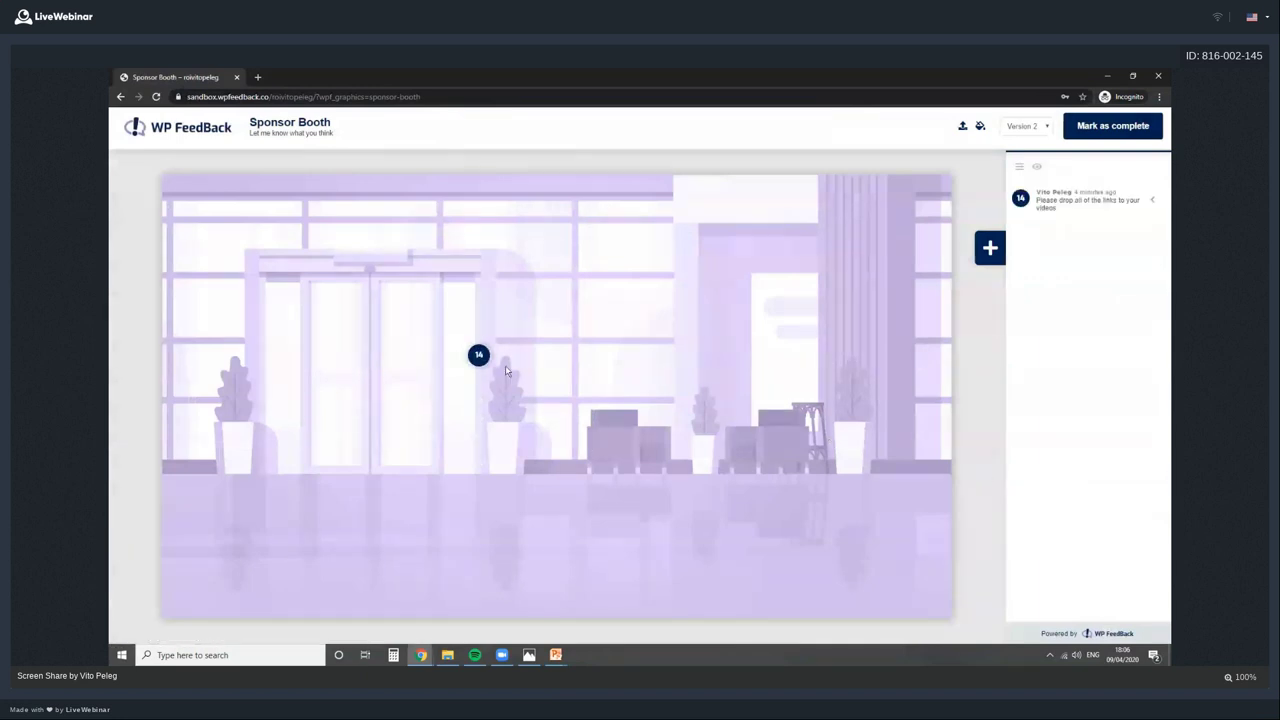
# View comment 14's reporter system details, then save the Permissions settings
pyautogui.click(482, 358)
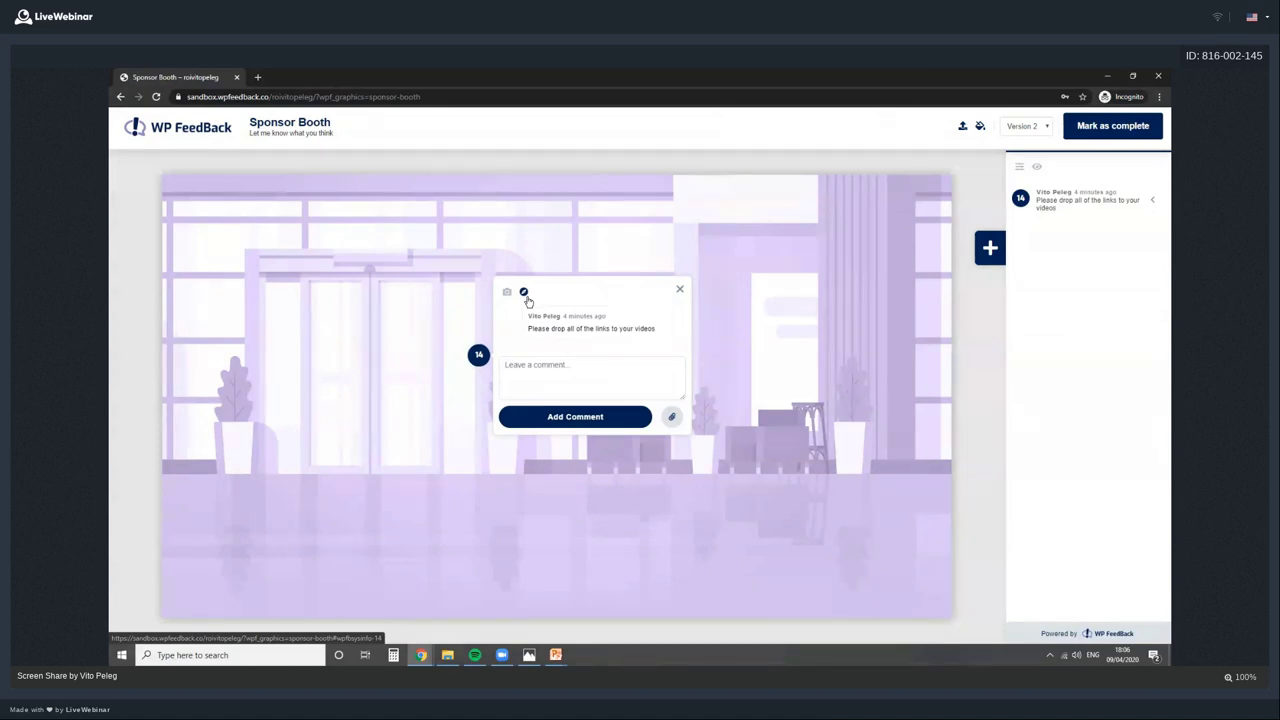
pyautogui.click(526, 299)
pyautogui.moveTo(542, 332); pyautogui.dragTo(575, 331)
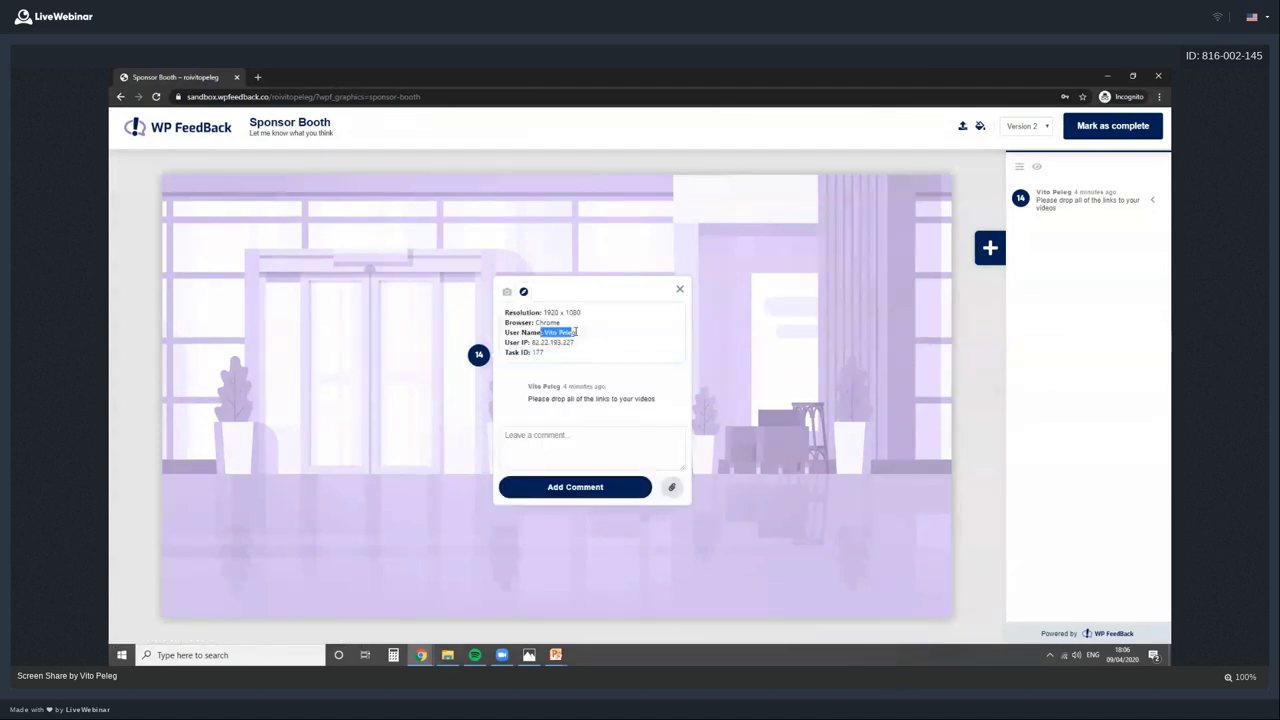
pyautogui.click(1106, 76)
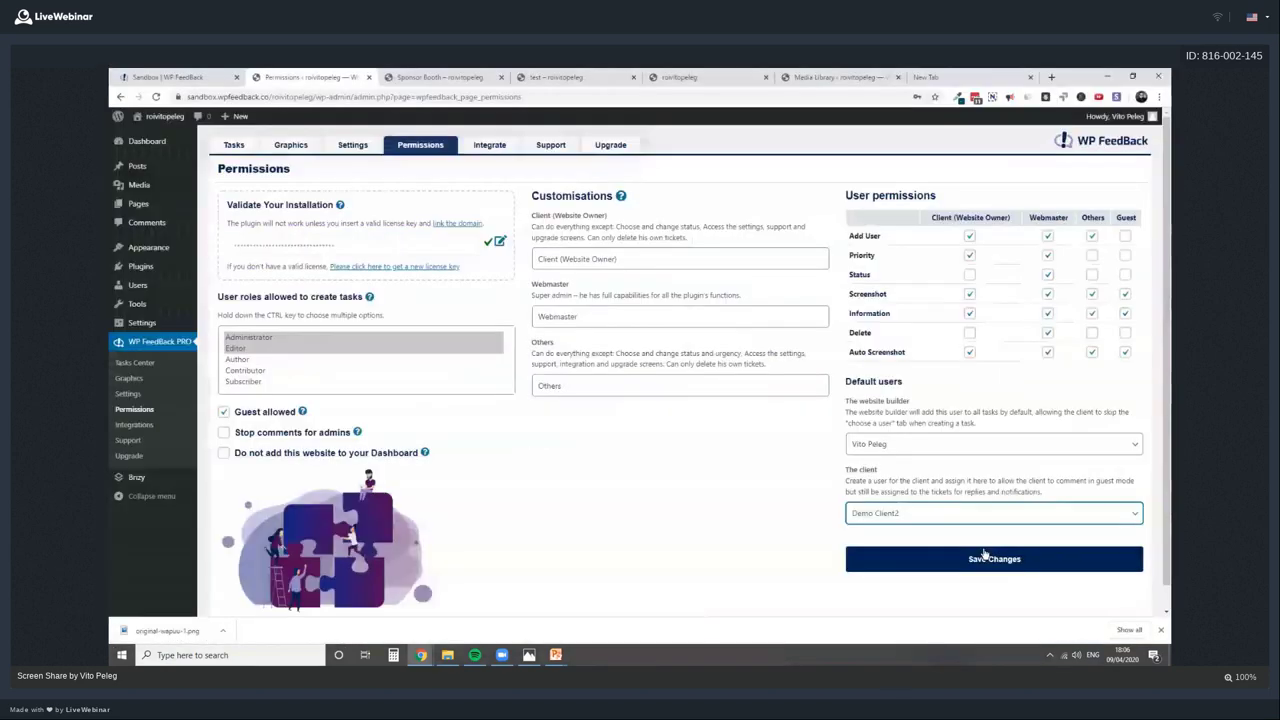
pyautogui.click(985, 557)
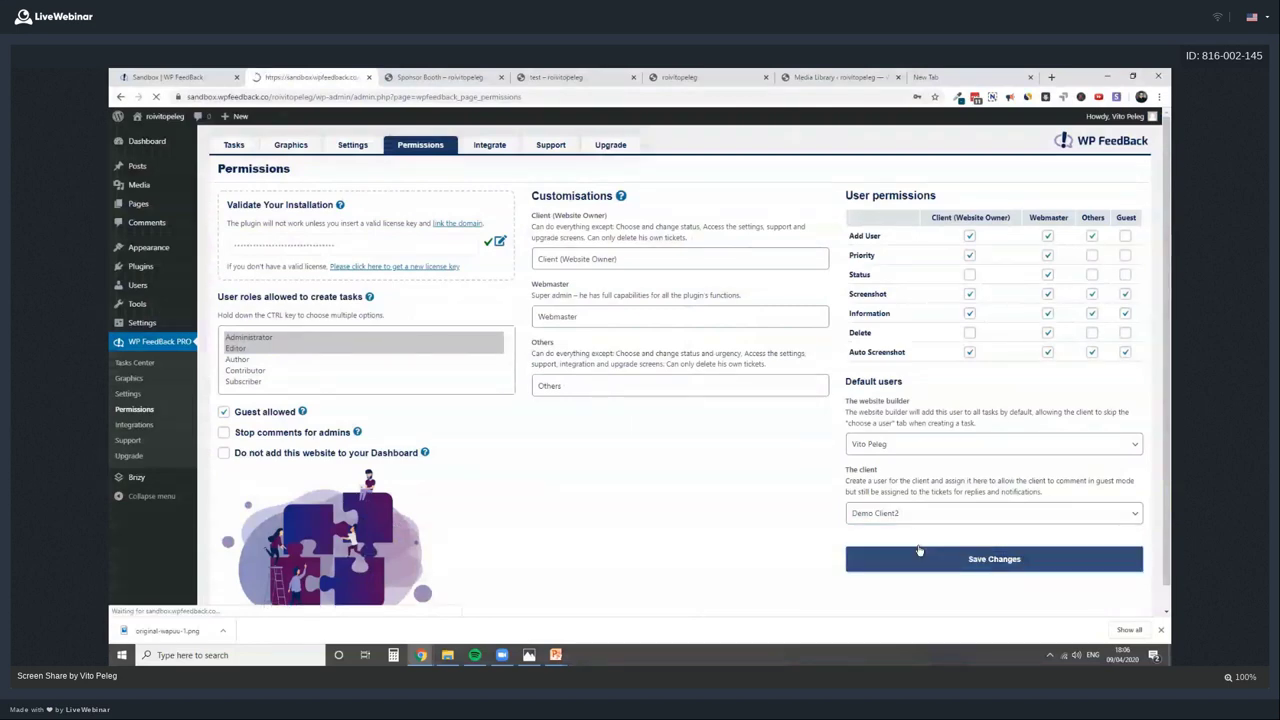
# Preview the guest page in DevTools mobile view and recheck comment 14's system information
pyautogui.hotkey('alt', 'Tab')
pyautogui.rightClick(226, 196)
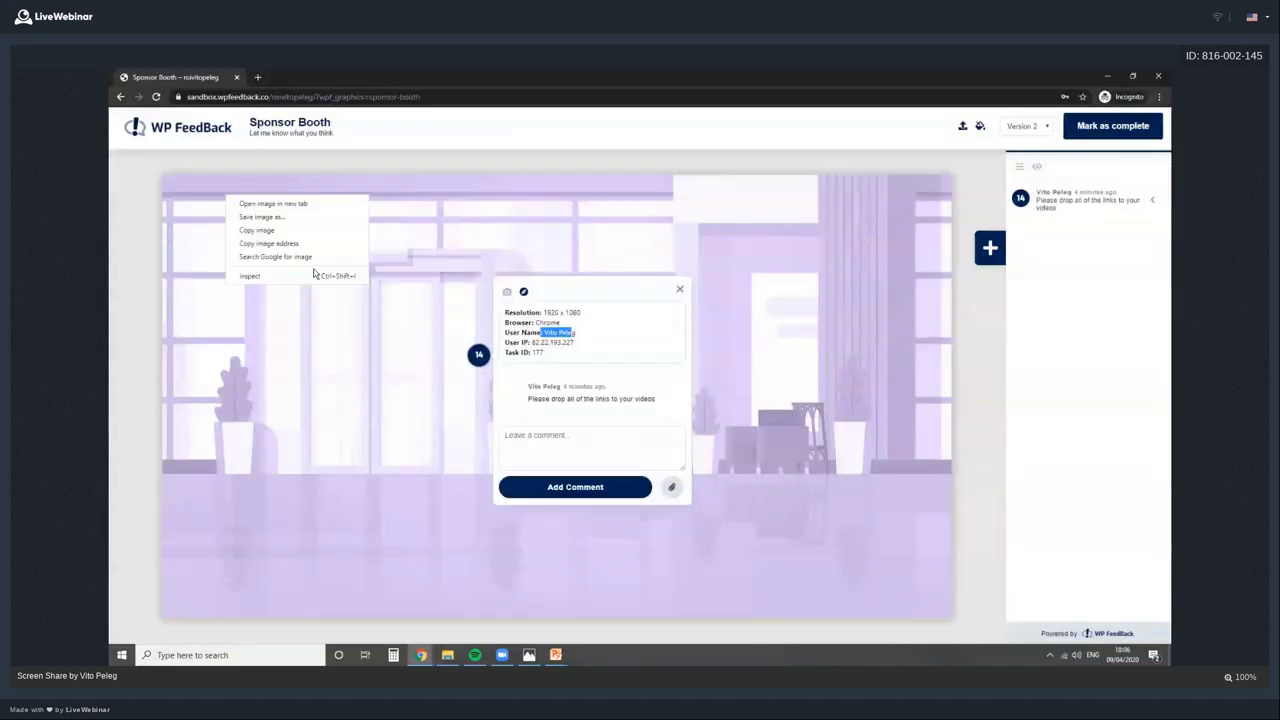
pyautogui.click(314, 275)
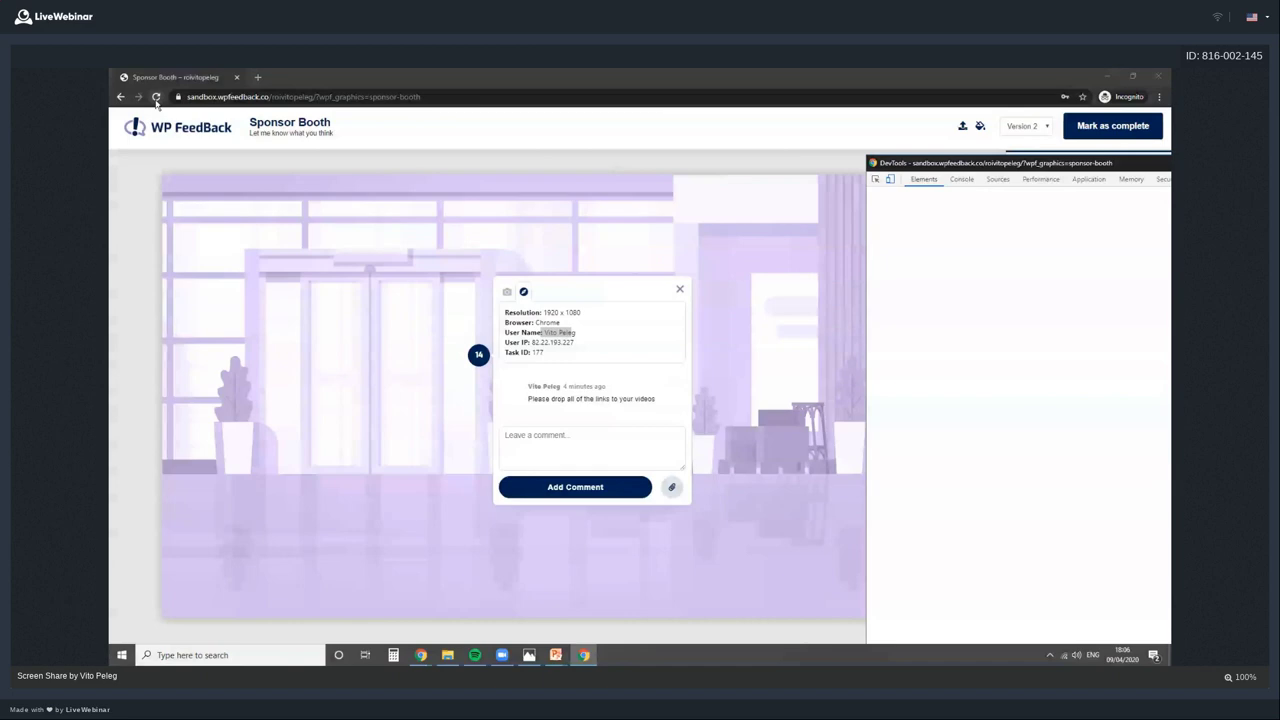
pyautogui.hotkey('ctrl', 'shift', 'm')
pyautogui.click(156, 97)
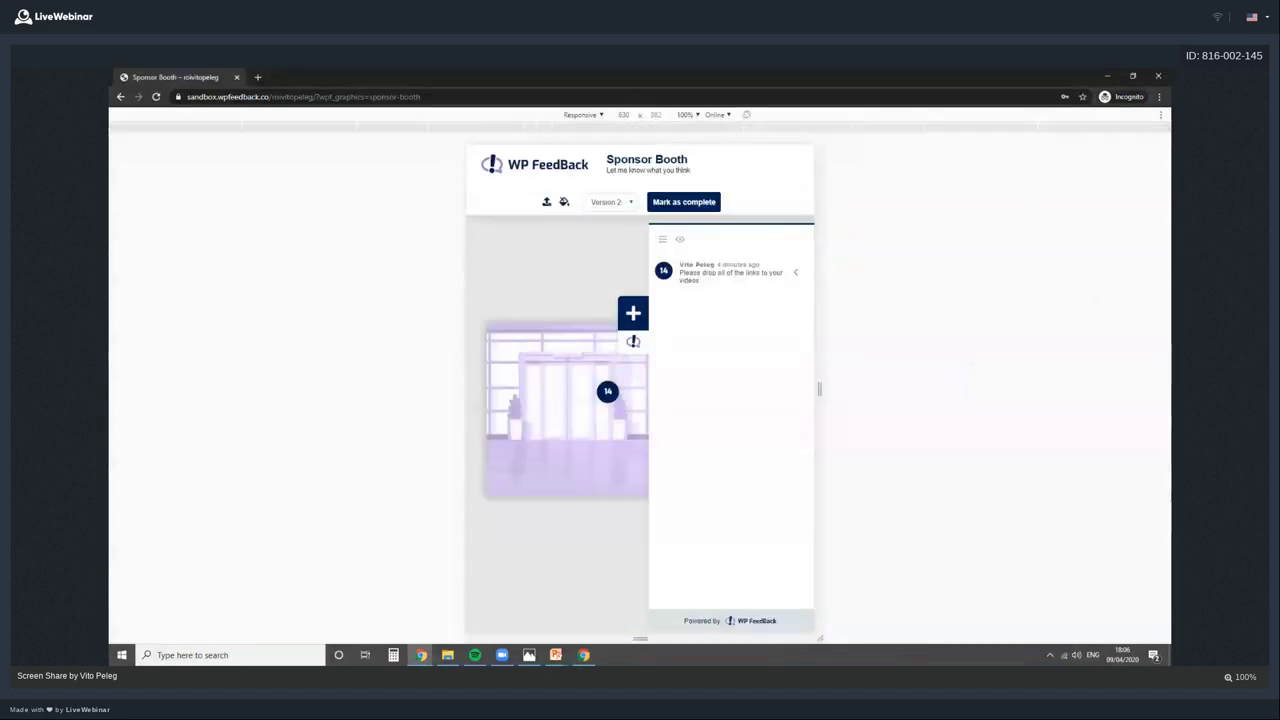
pyautogui.hotkey('ctrl', 'shift', 'm')
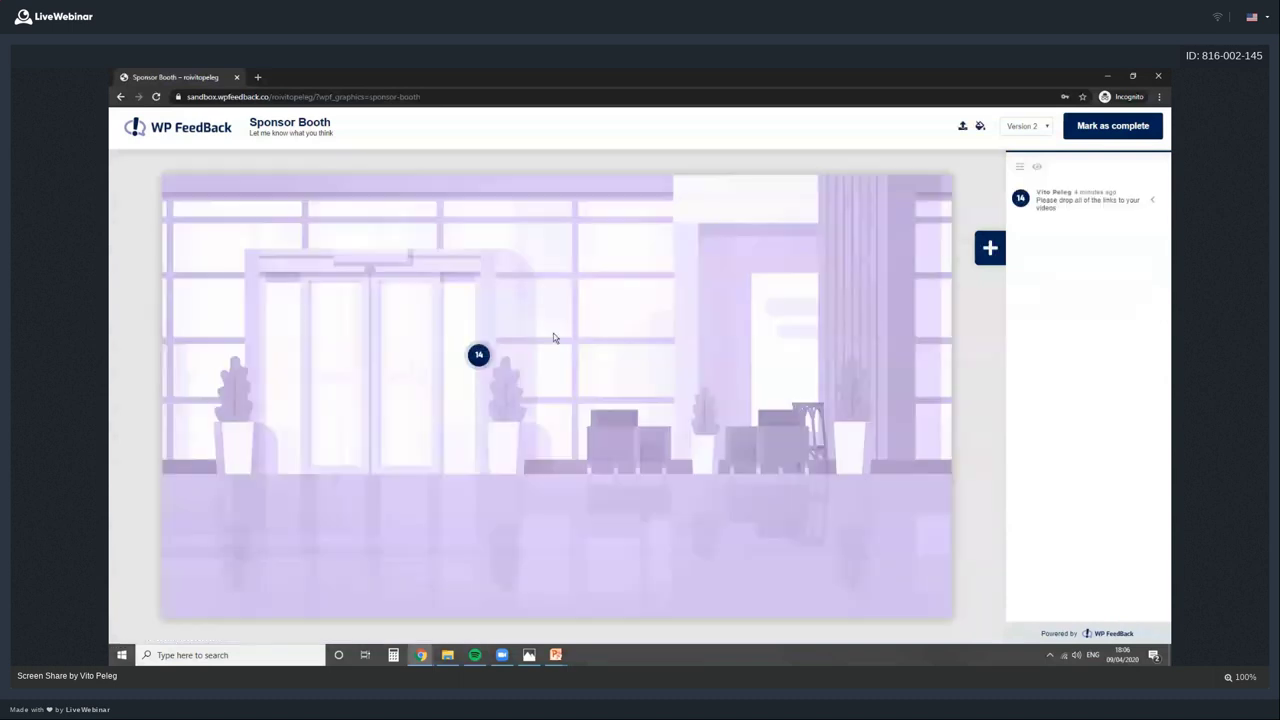
pyautogui.click(477, 349)
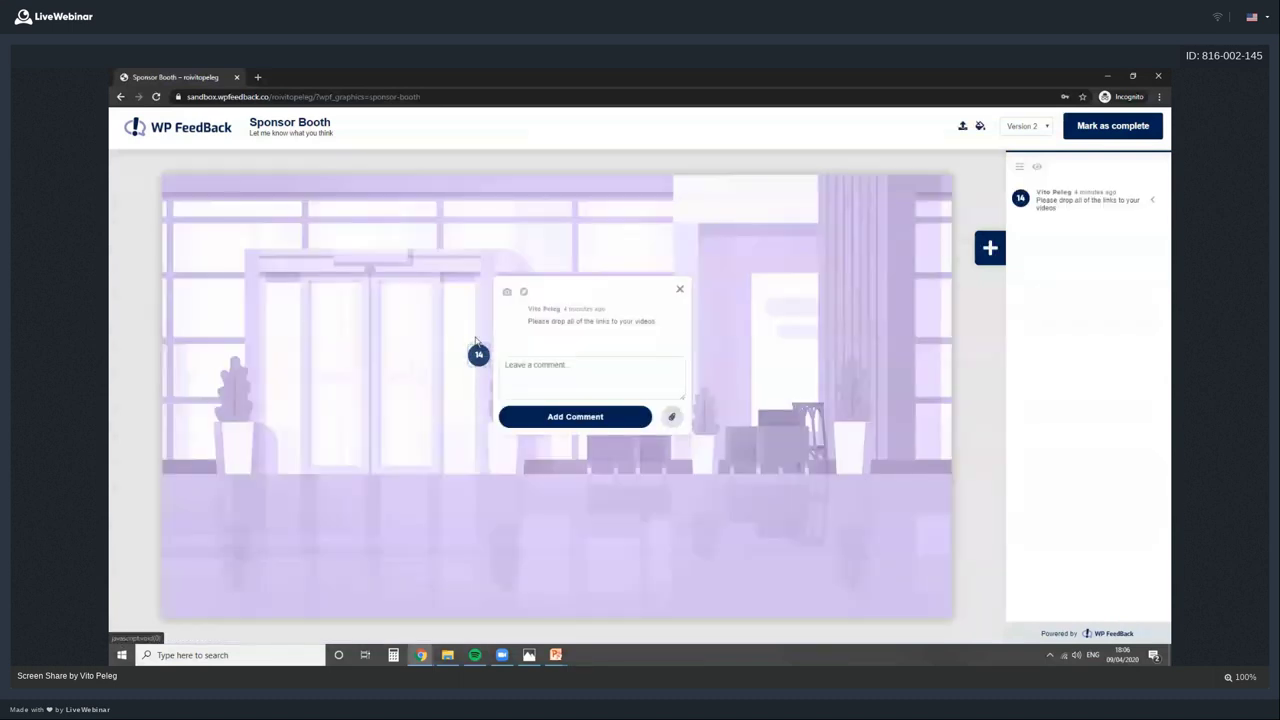
pyautogui.click(523, 291)
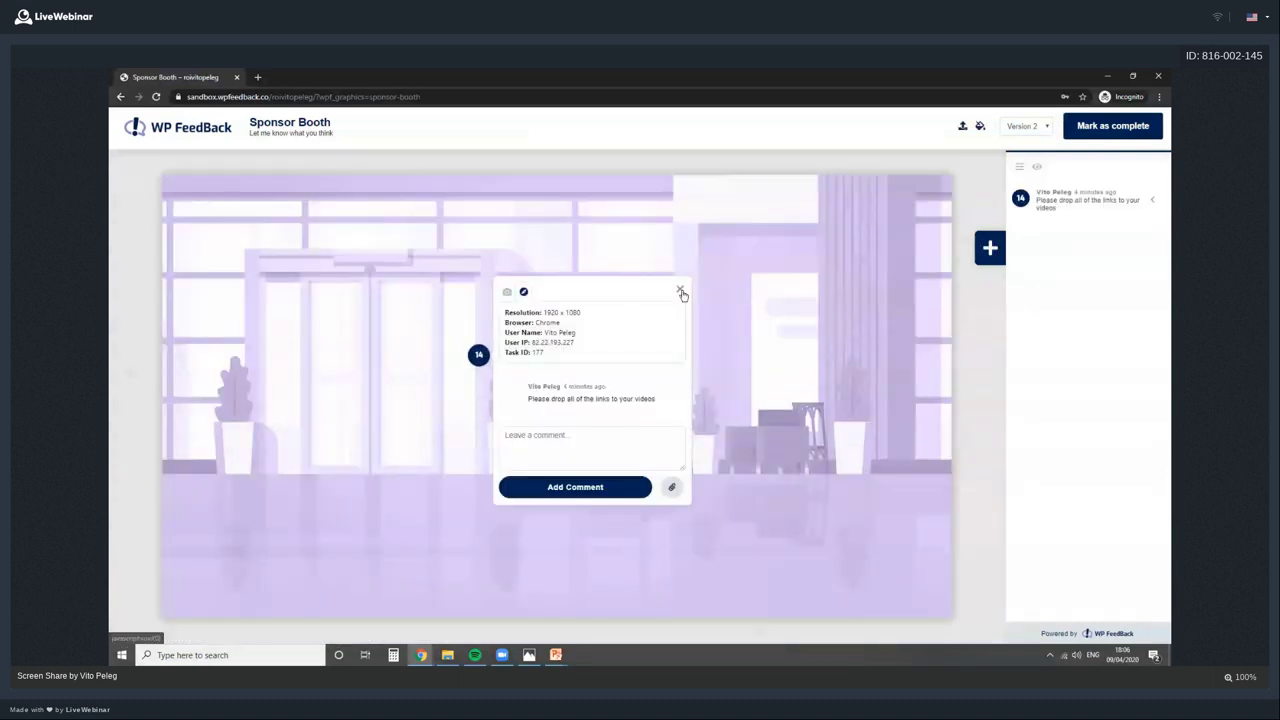
pyautogui.moveTo(545, 333); pyautogui.dragTo(577, 333)
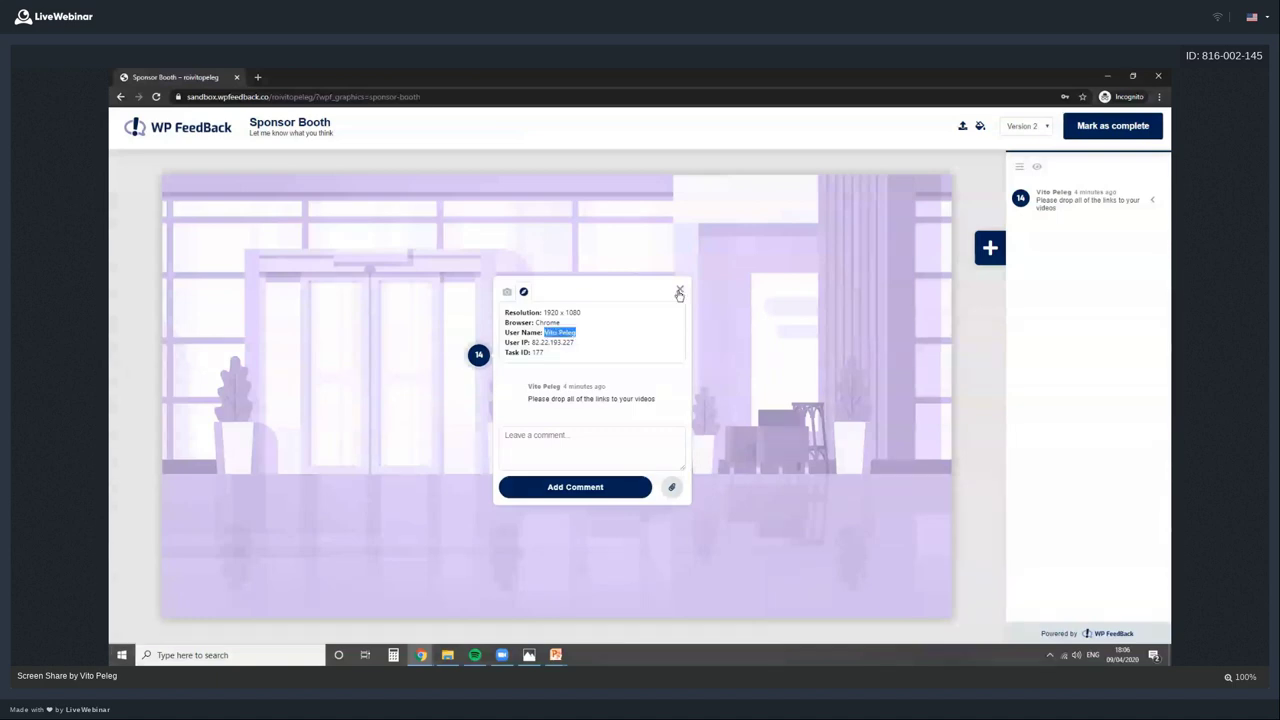
pyautogui.click(679, 292)
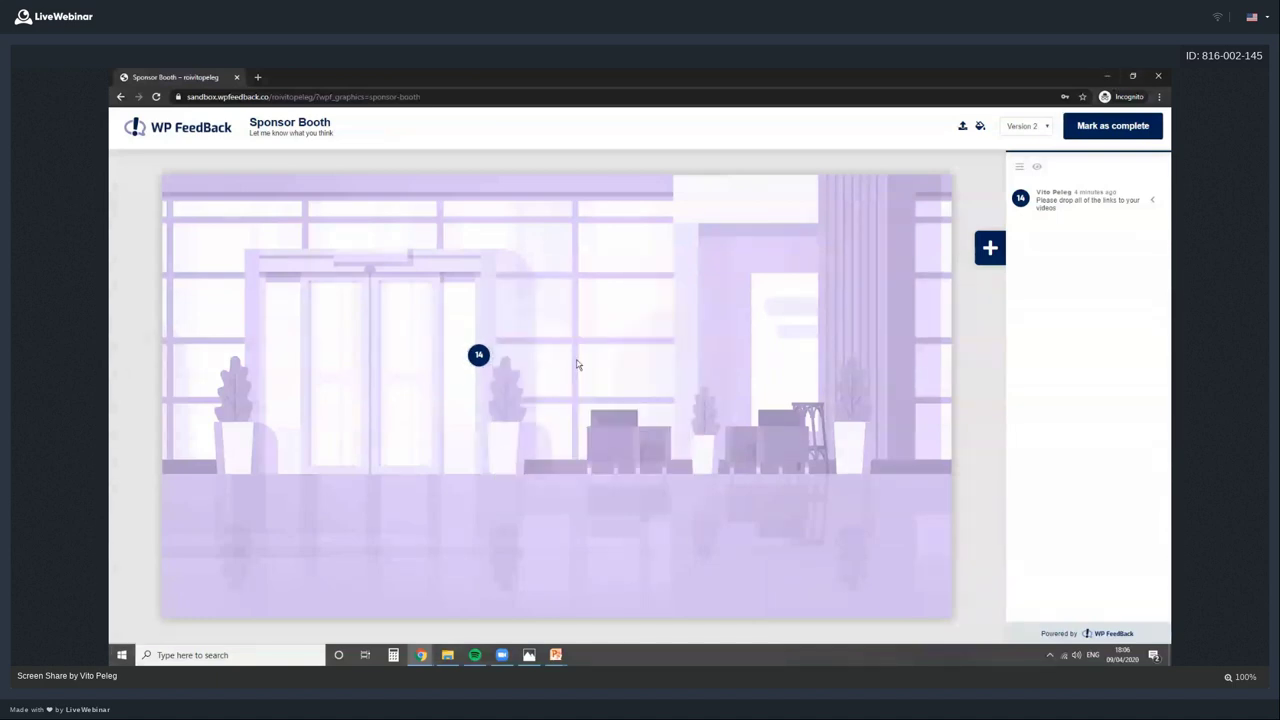
pyautogui.click(1107, 77)
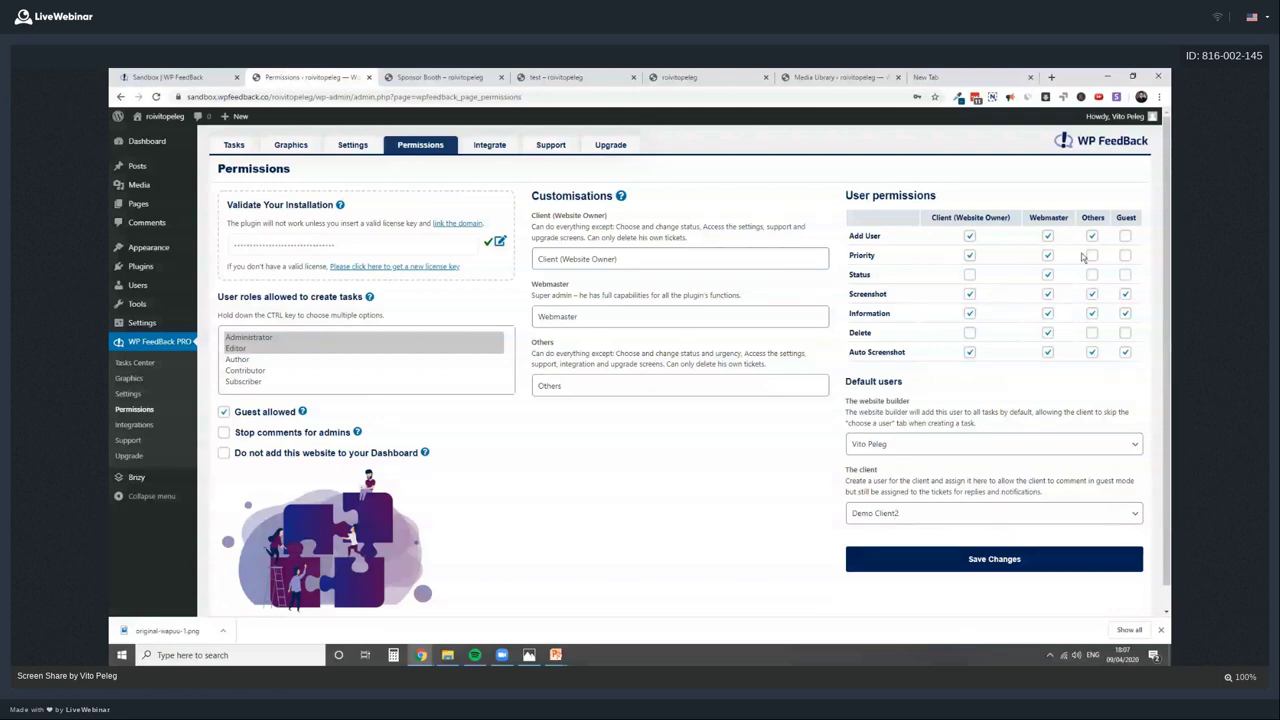
# Review the User permissions table, toggling the Others role's Information permission
pyautogui.click(1090, 314)
pyautogui.moveTo(864, 256); pyautogui.dragTo(868, 296)
pyautogui.click(858, 352)
pyautogui.moveTo(858, 352); pyautogui.dragTo(872, 345)
pyautogui.doubleClick(879, 338)
pyautogui.click(868, 325)
# Visit the Zapier Integrate tab, dismiss the password prompt, and go to the site front end
pyautogui.click(492, 146)
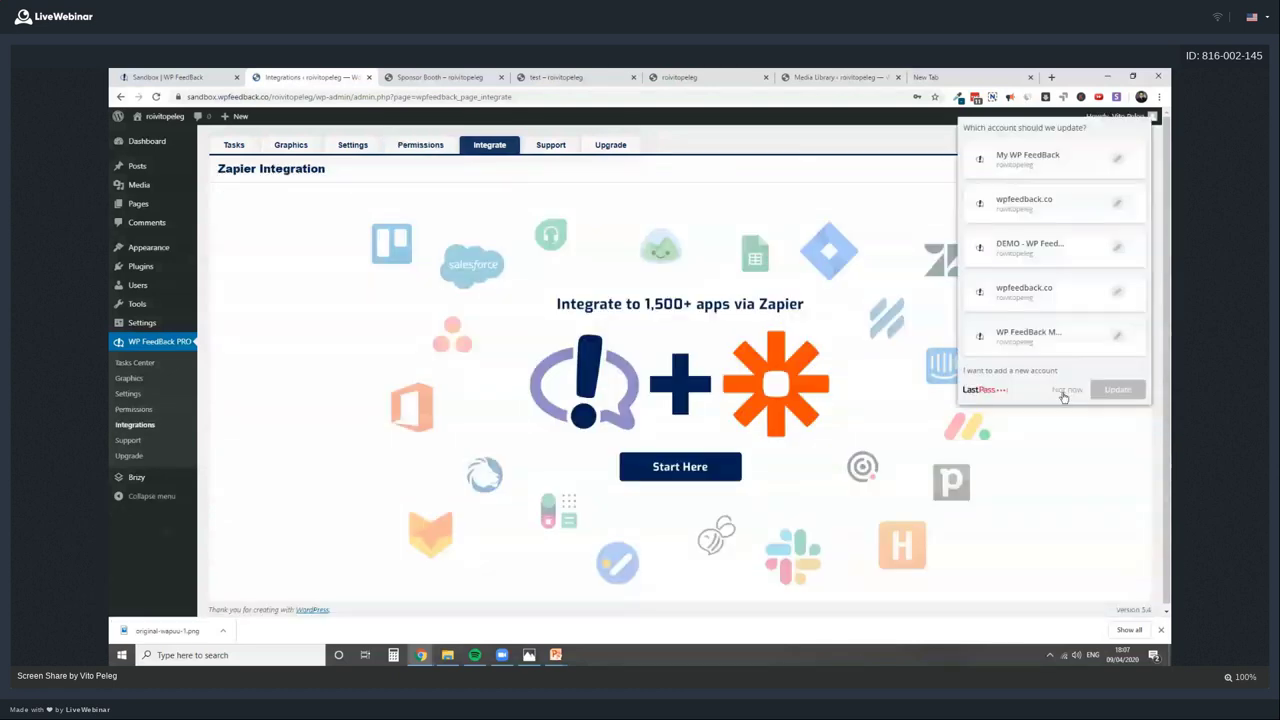
pyautogui.click(1065, 392)
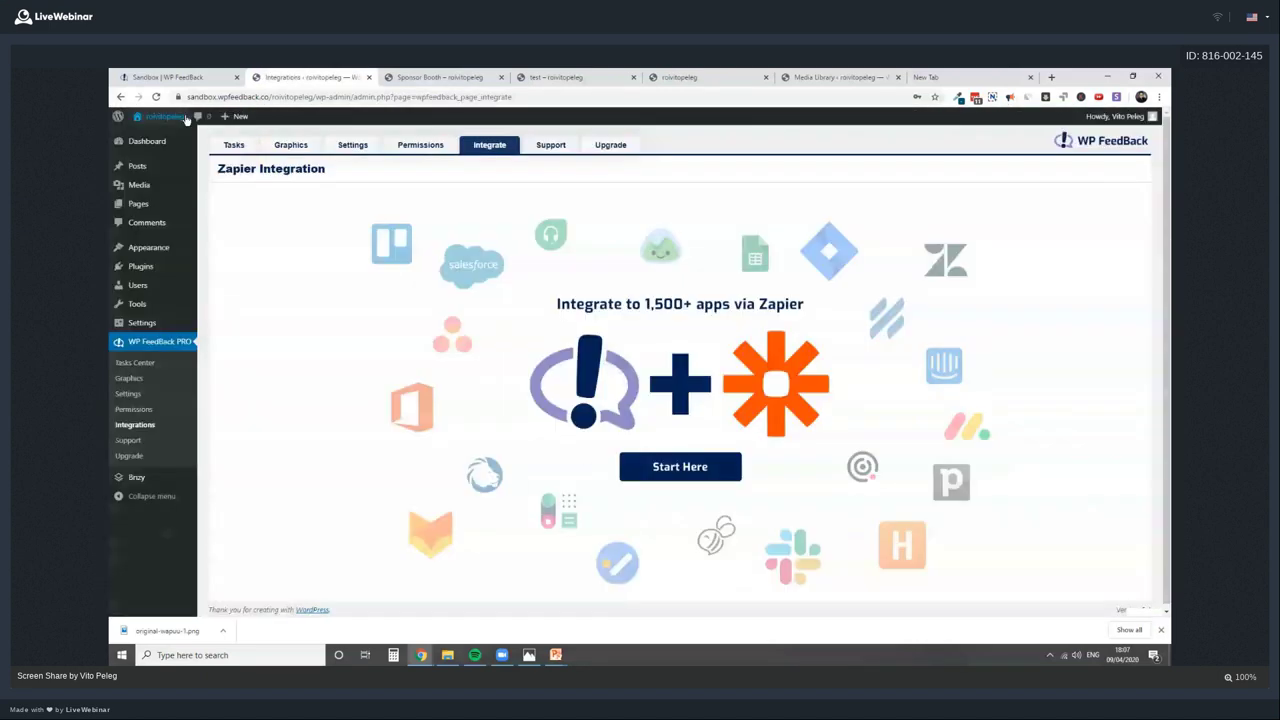
pyautogui.click(185, 117)
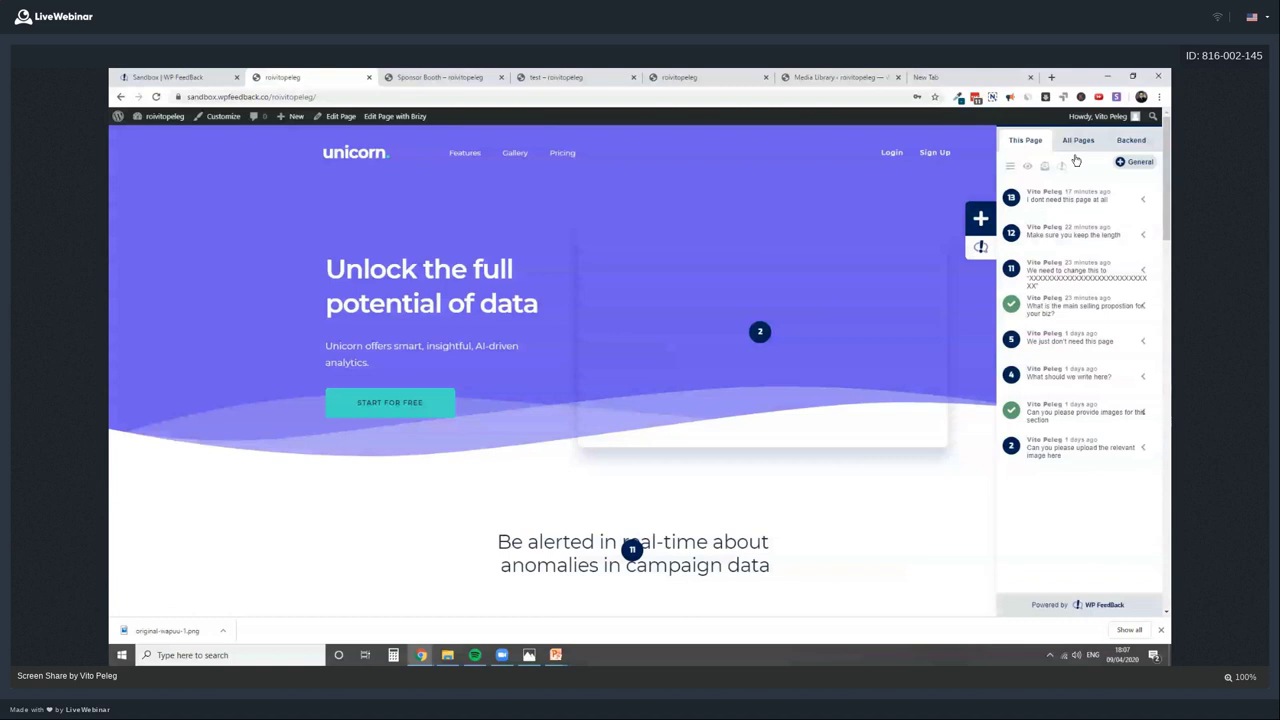
# Open the WP FeedBack cloud dashboard at app.wpfeedback.co
pyautogui.click(1063, 167)
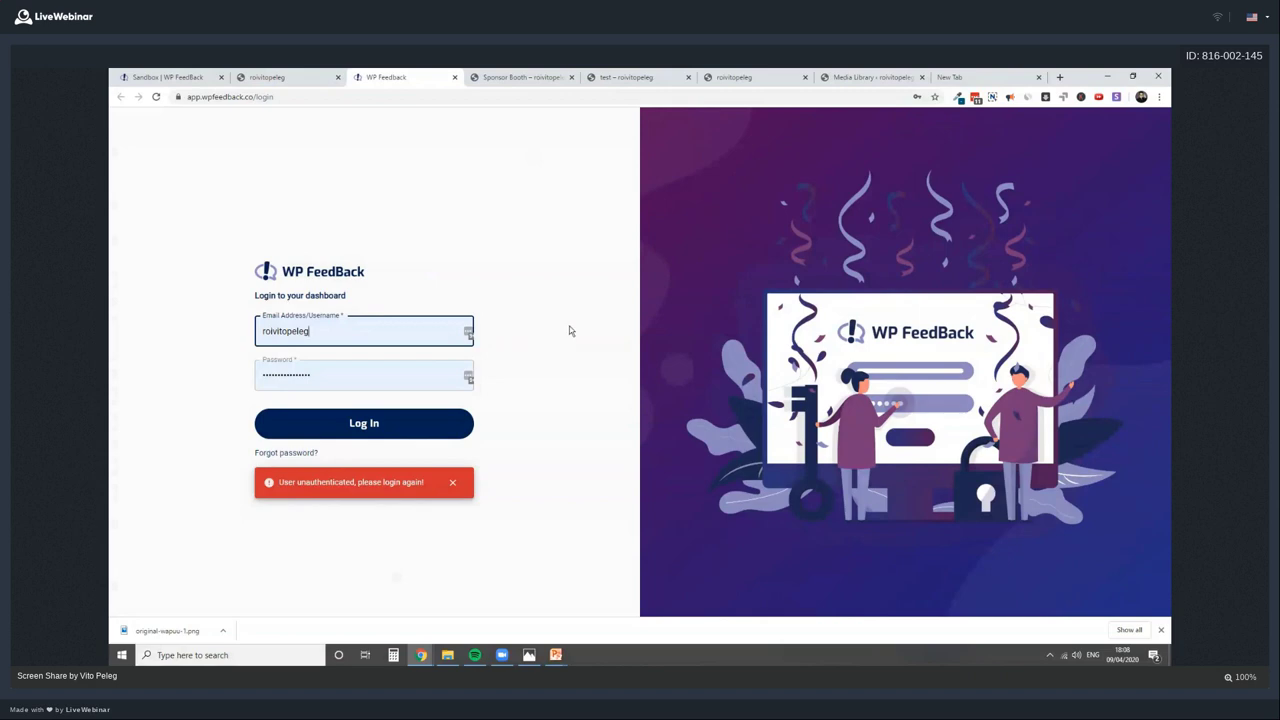
# Switch back to the Unicorn front-page tab showing its task sidebar
pyautogui.click(517, 371)
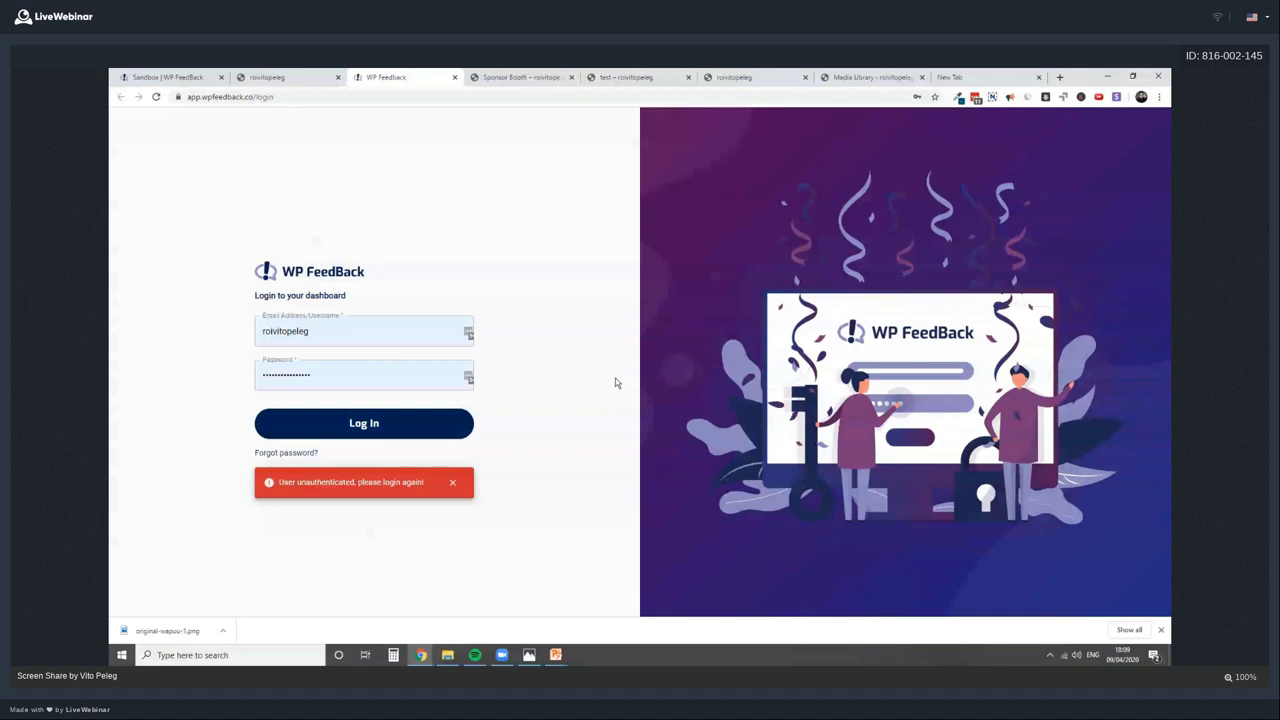
pyautogui.click(284, 80)
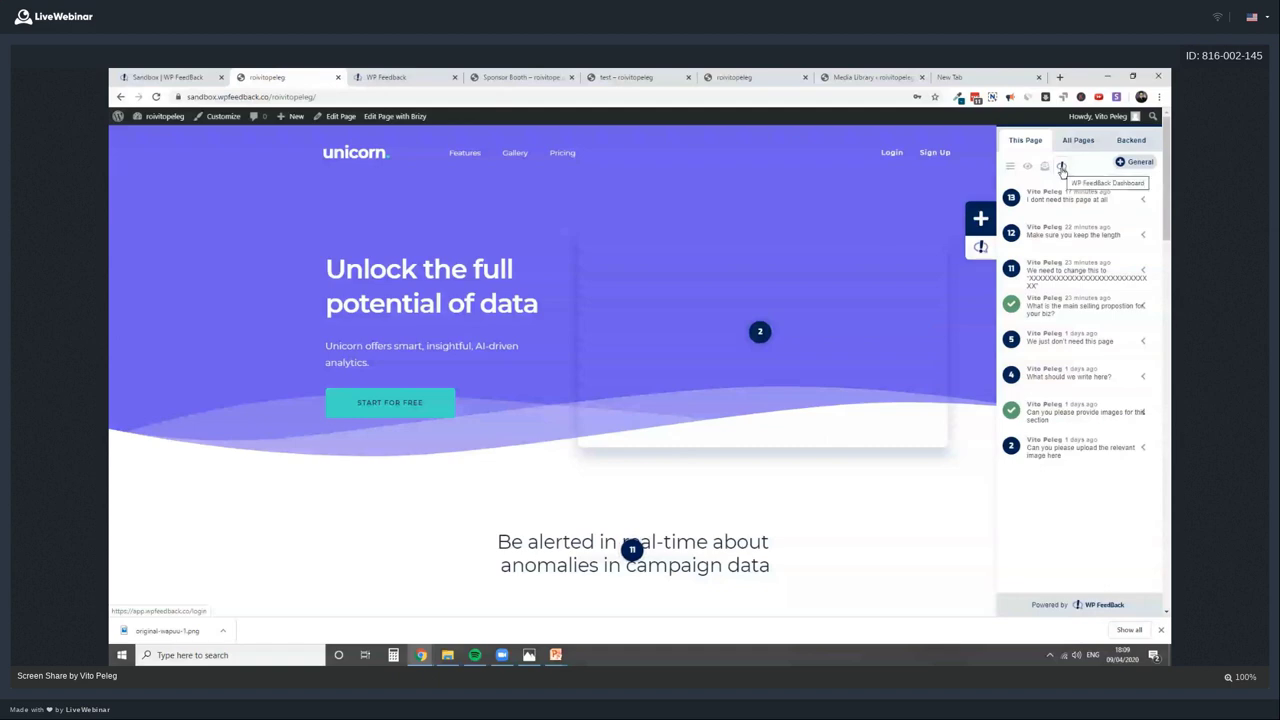
# Log in to the cloud dashboard and open the sandbox site's task list
pyautogui.click(428, 78)
pyautogui.click(431, 425)
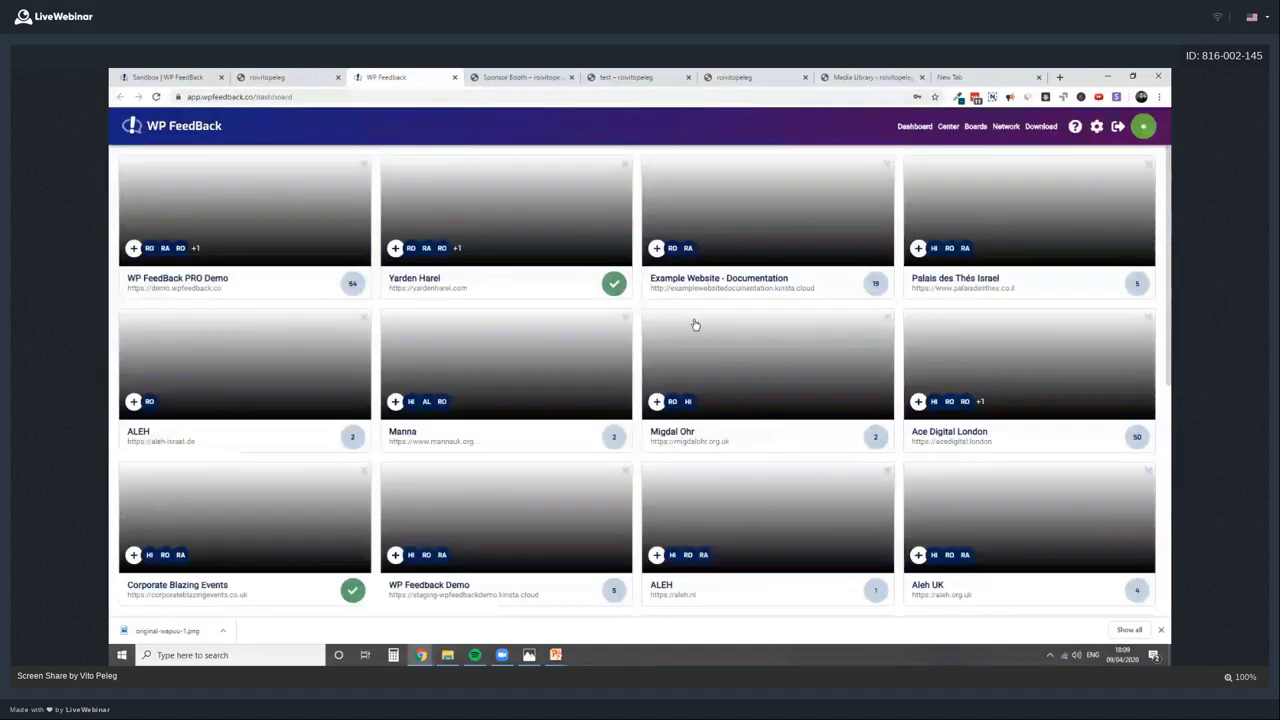
pyautogui.scroll(-1, 1029, 364)
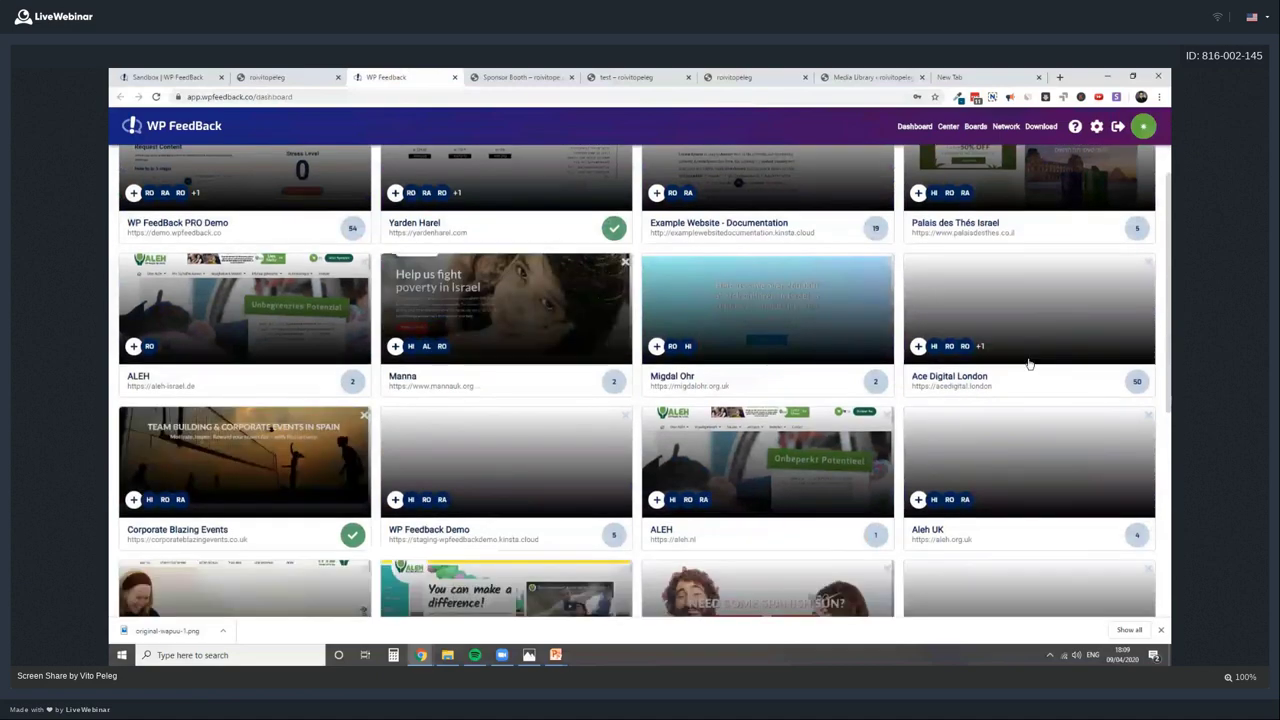
pyautogui.scroll(-5, 1029, 364)
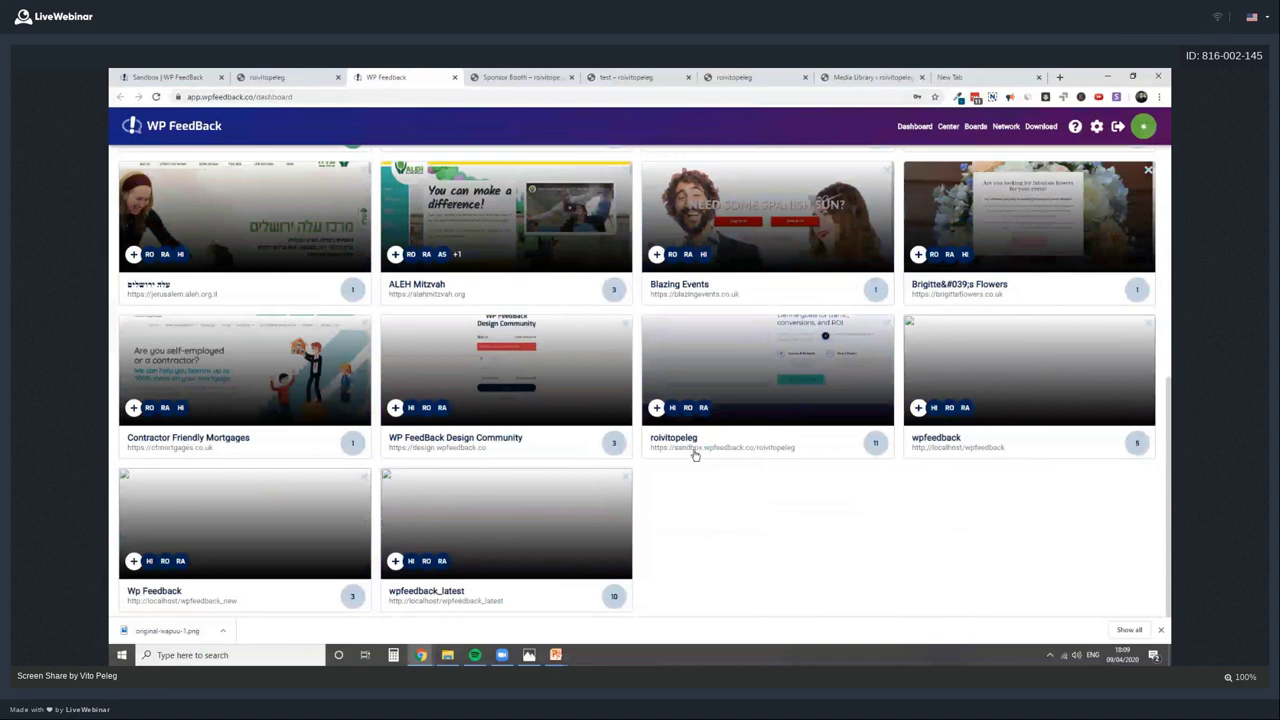
pyautogui.click(766, 380)
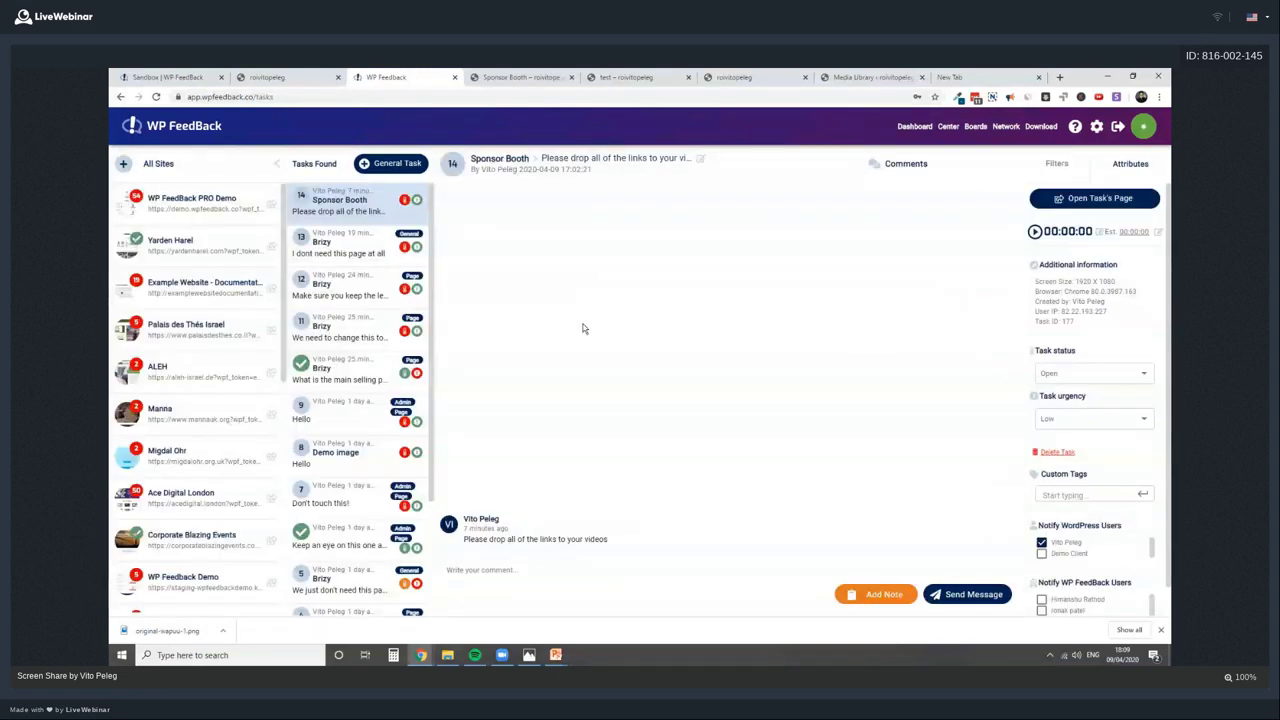
# Open Brizy task 13's screenshot, then list tasks from all sites
pyautogui.moveTo(491, 539); pyautogui.dragTo(608, 540)
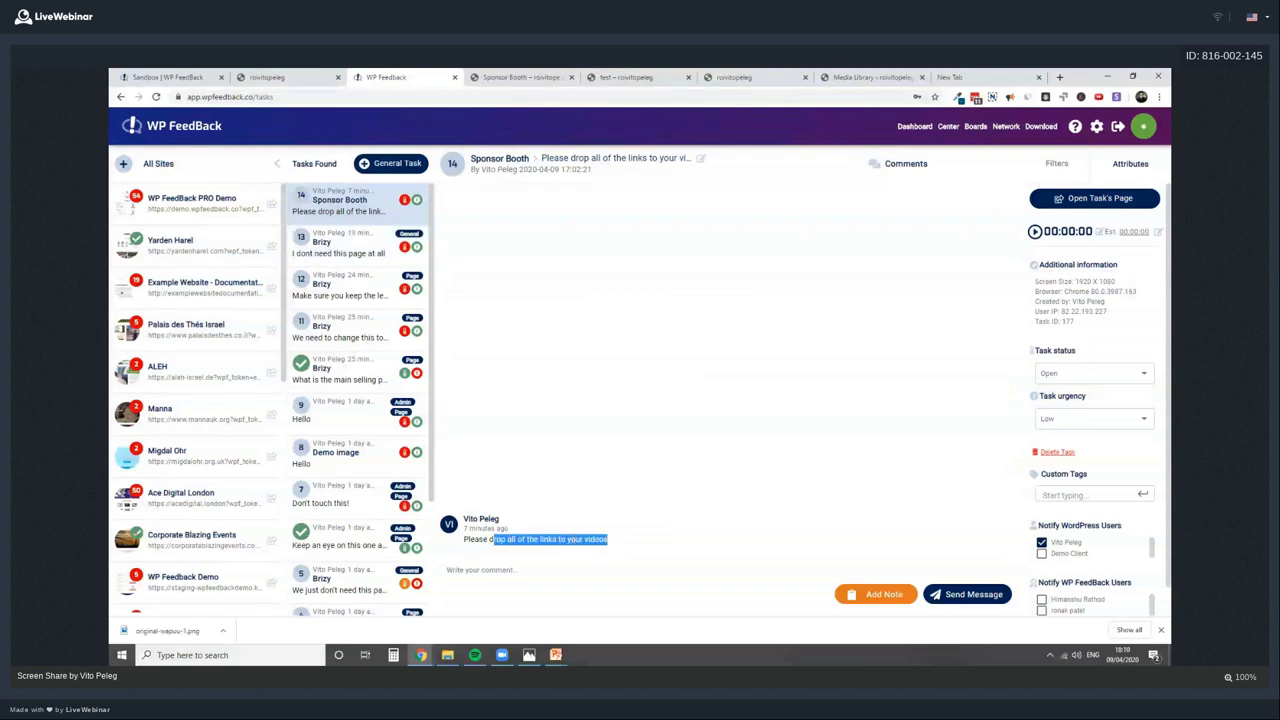
pyautogui.click(368, 267)
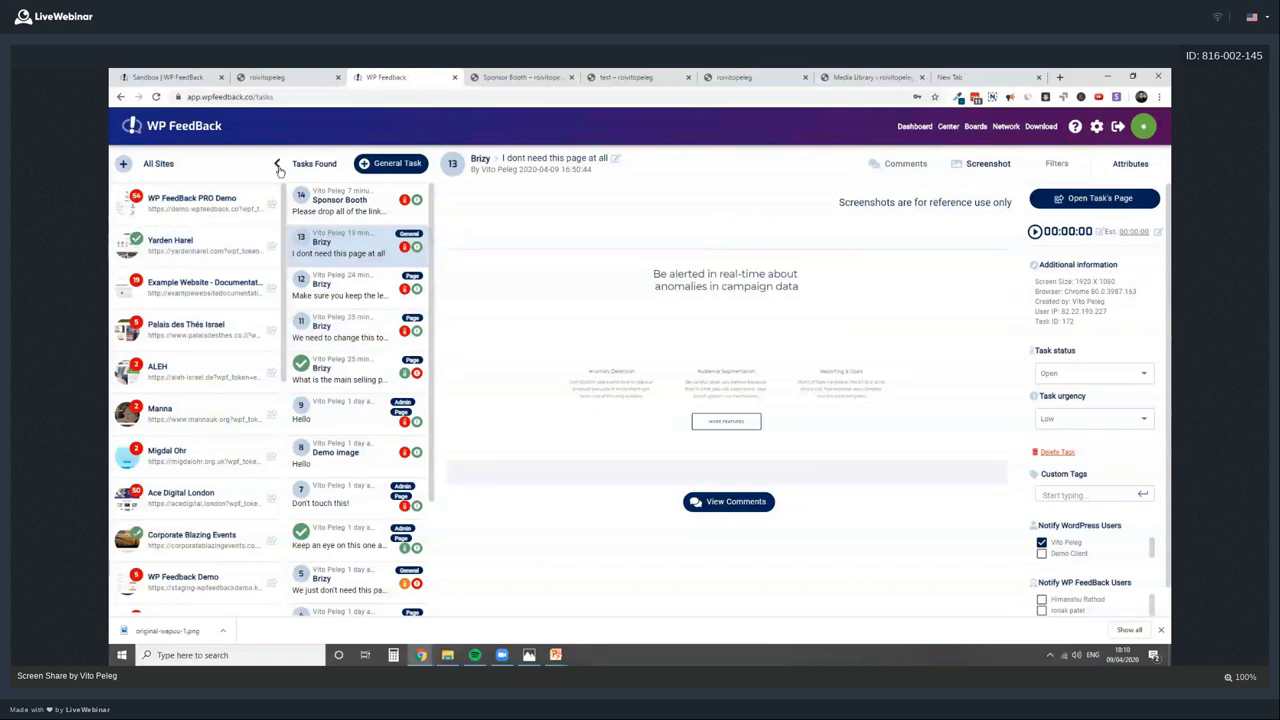
pyautogui.click(158, 164)
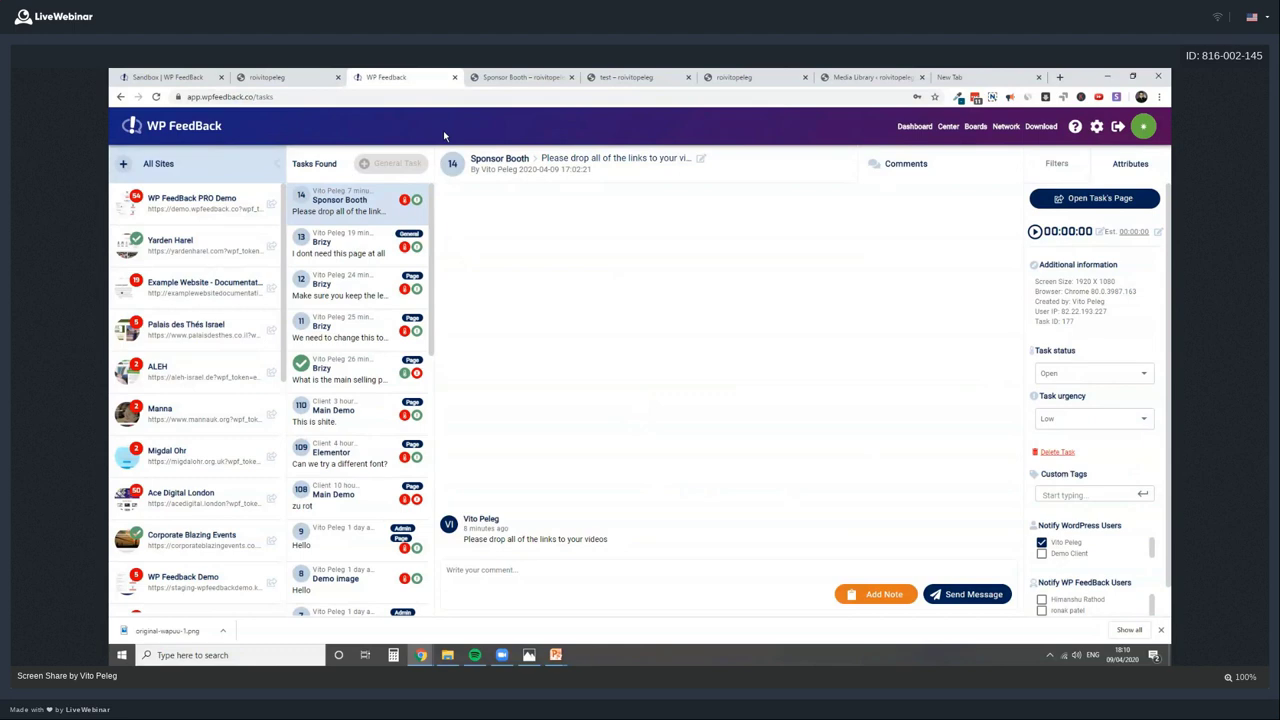
# Browse site filters, open tasks 12 and 11, then start a site data resync
pyautogui.click(206, 247)
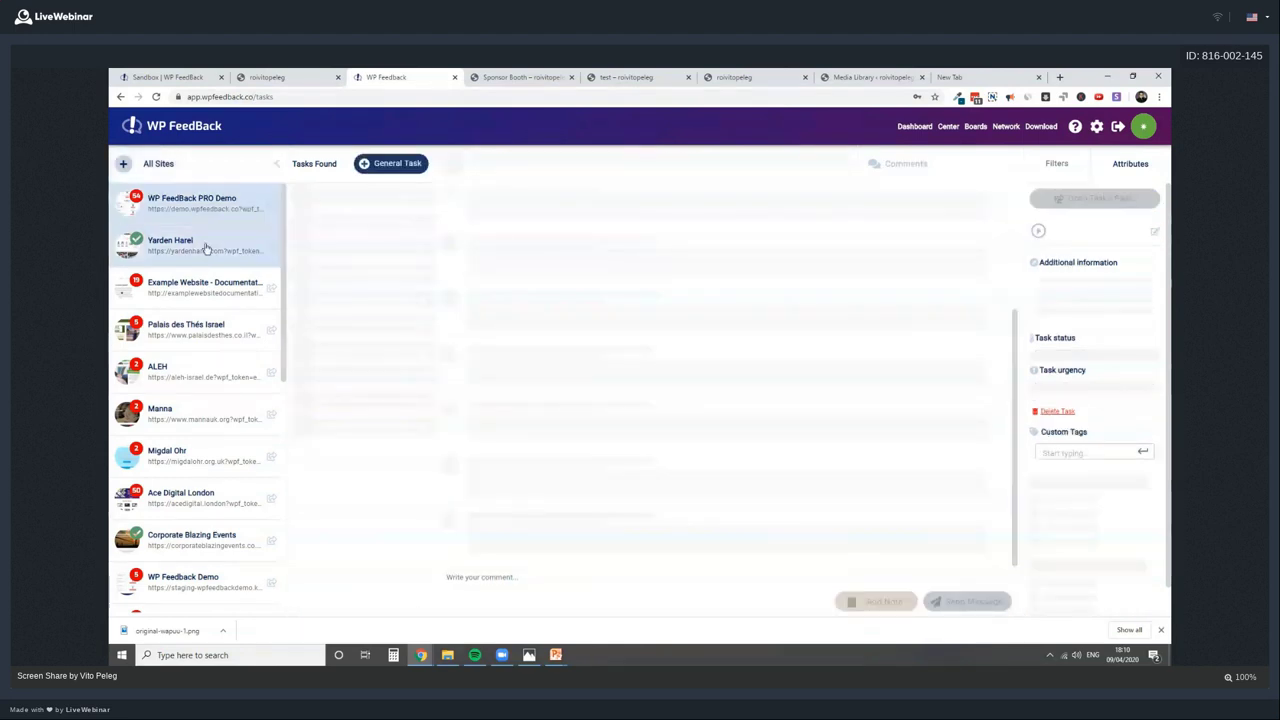
pyautogui.click(204, 287)
pyautogui.click(200, 203)
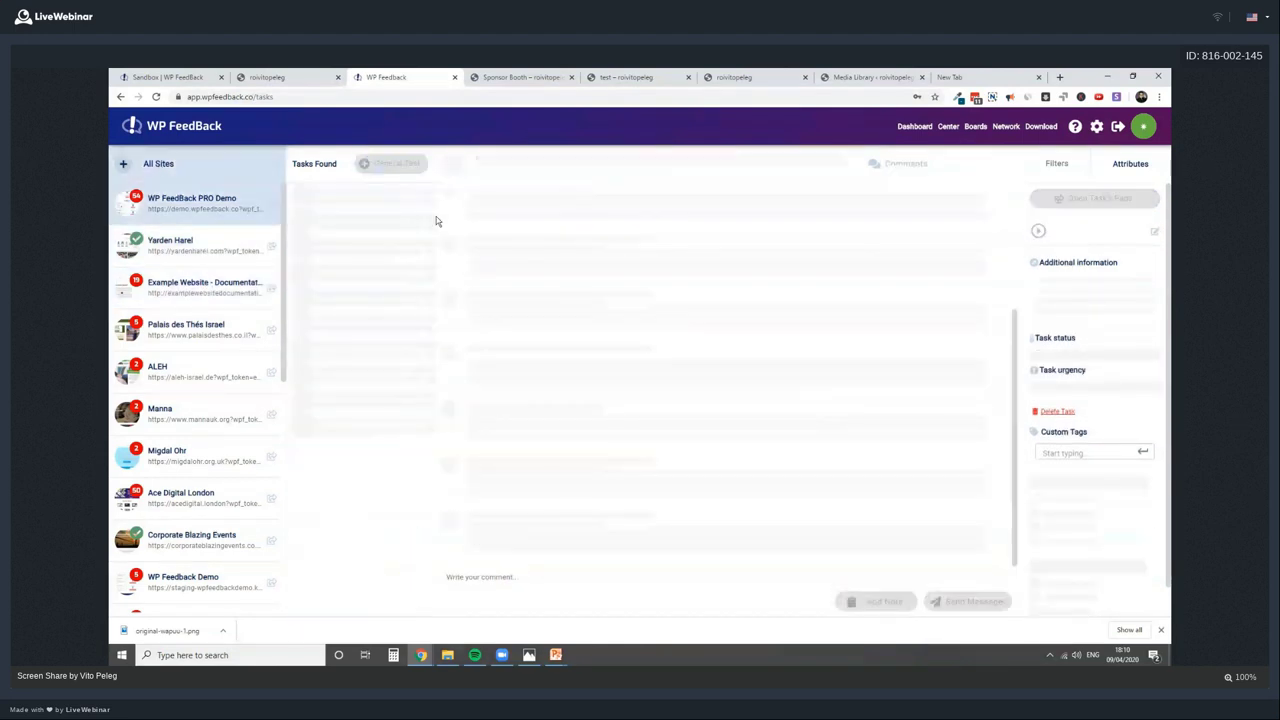
pyautogui.click(366, 287)
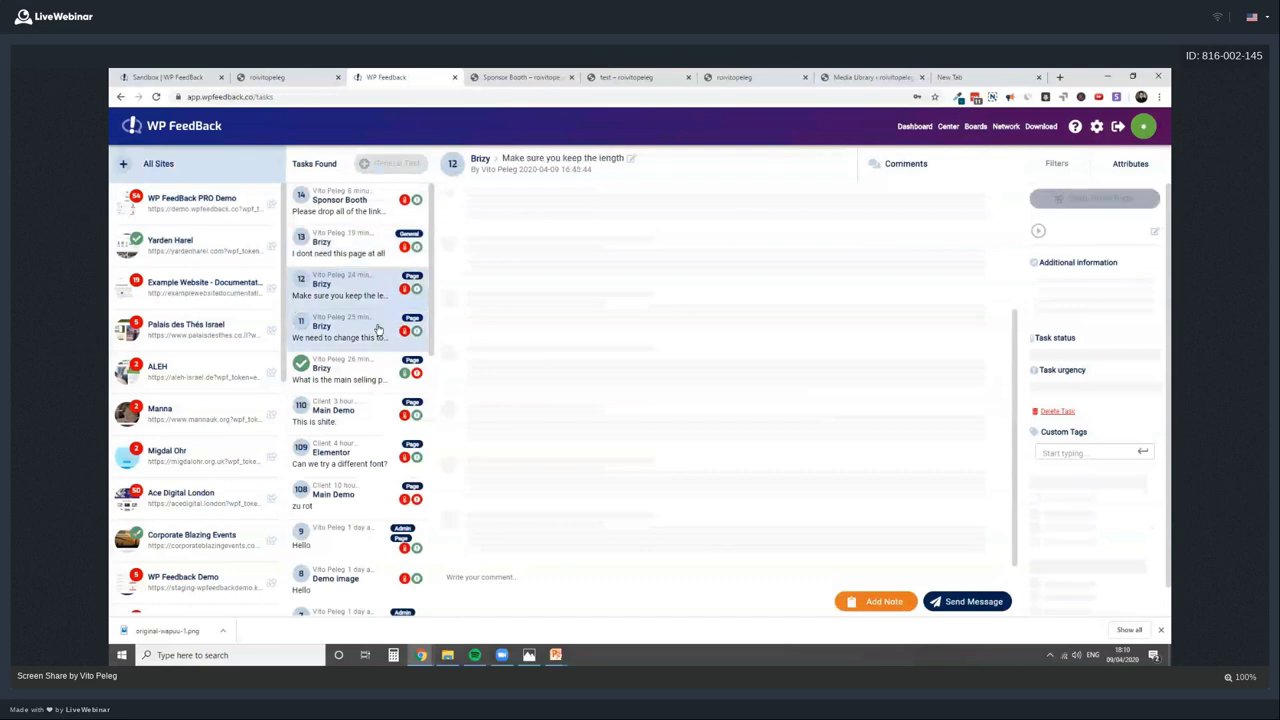
pyautogui.click(378, 330)
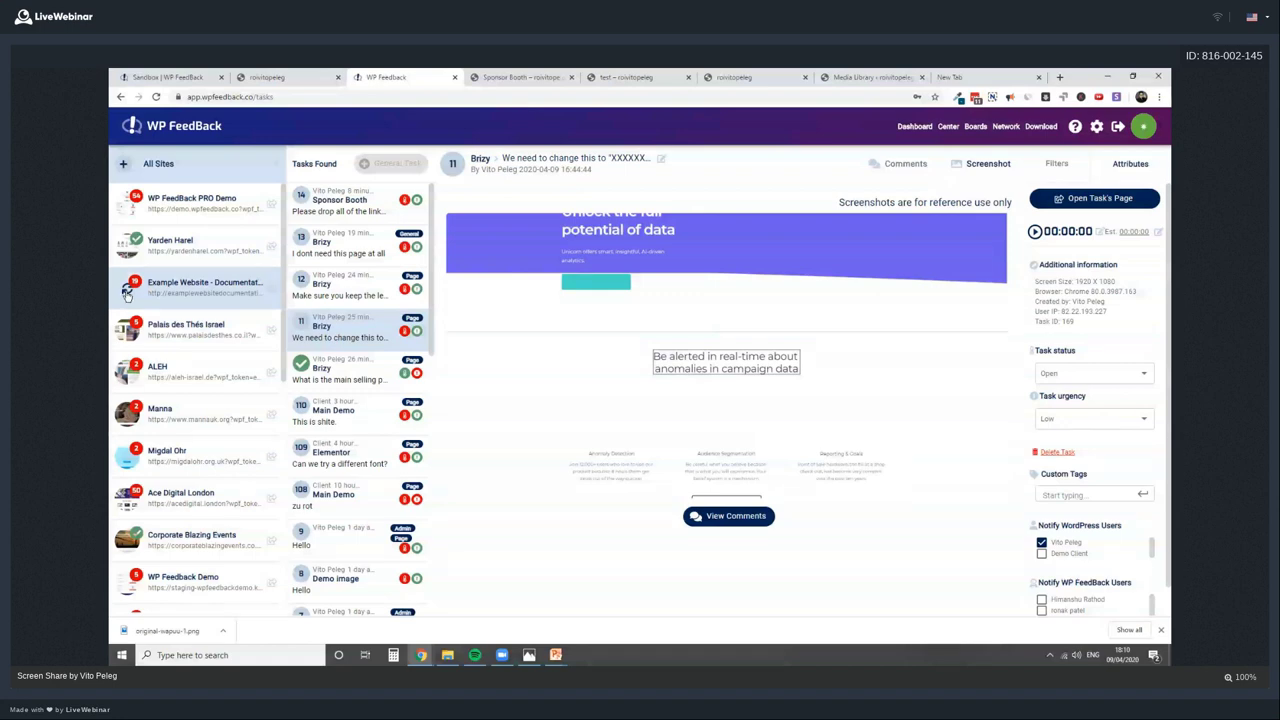
pyautogui.scroll(-10, 145, 508)
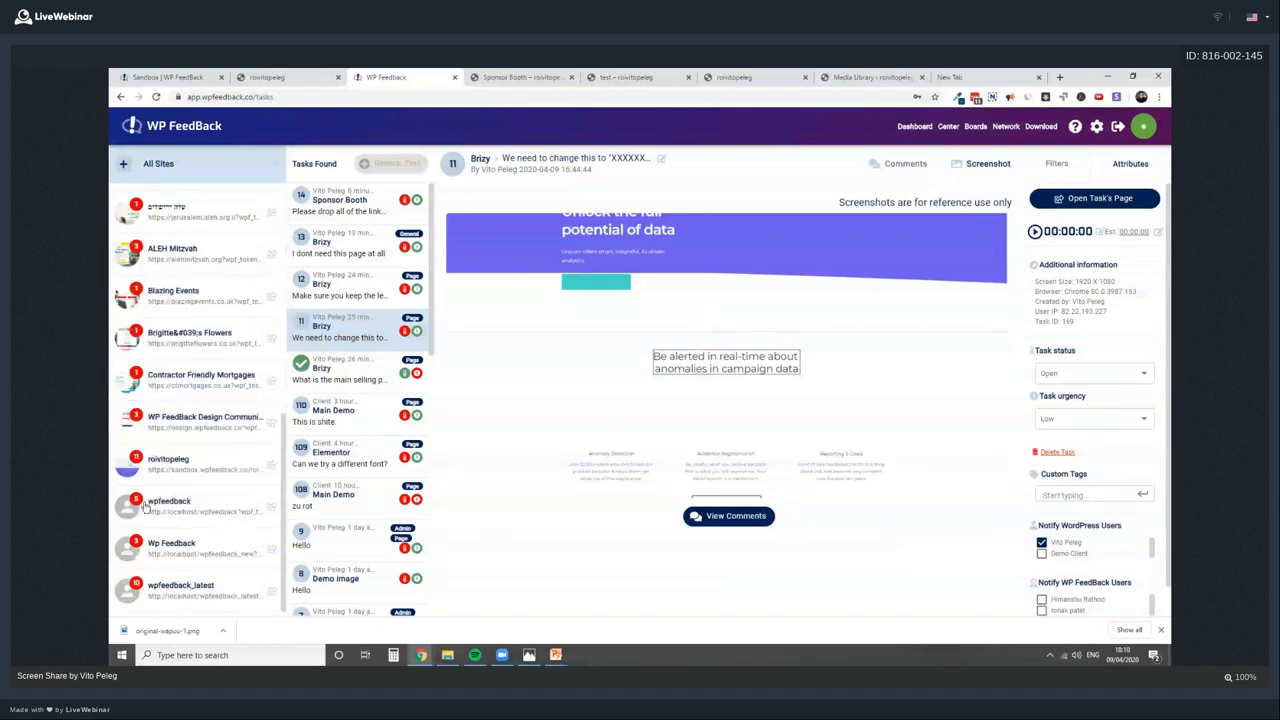
pyautogui.click(271, 468)
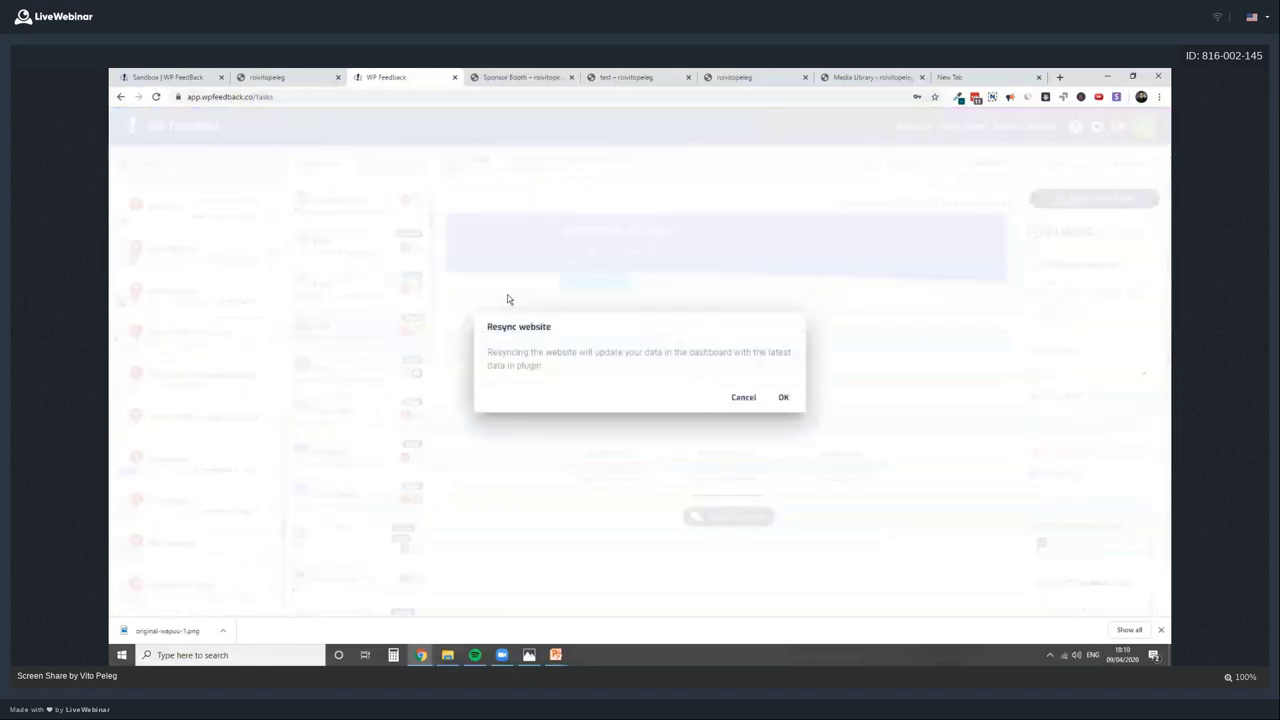
# Cancel the resync, then go via Sponsor Booth task 14 to Brizy task 13 'I dont need this page at all'
pyautogui.click(744, 398)
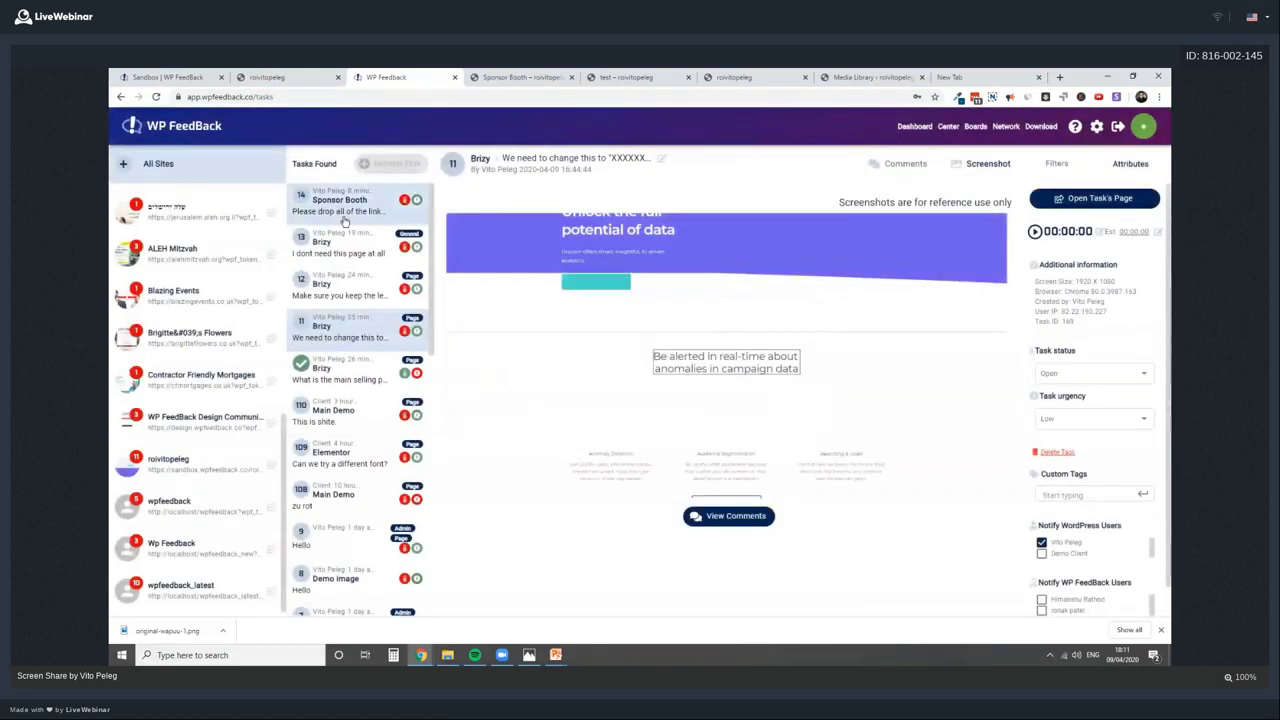
pyautogui.click(344, 215)
pyautogui.click(355, 250)
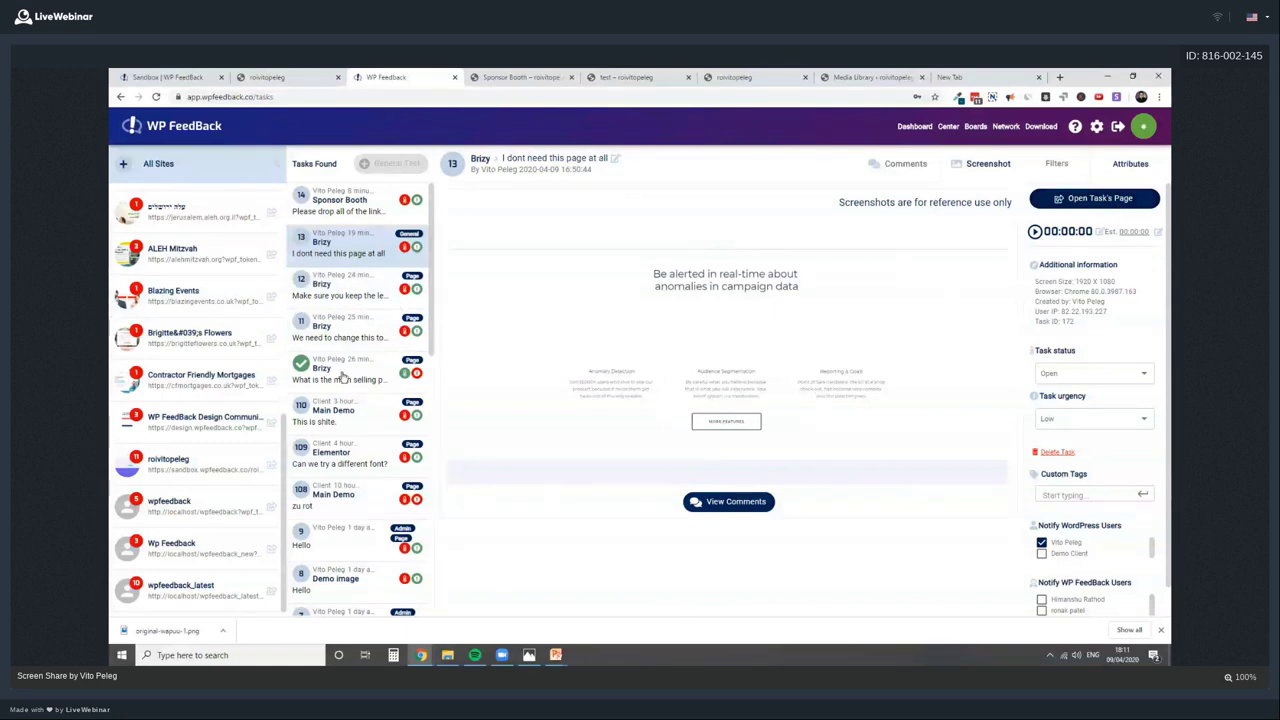
pyautogui.scroll(10, 186, 366)
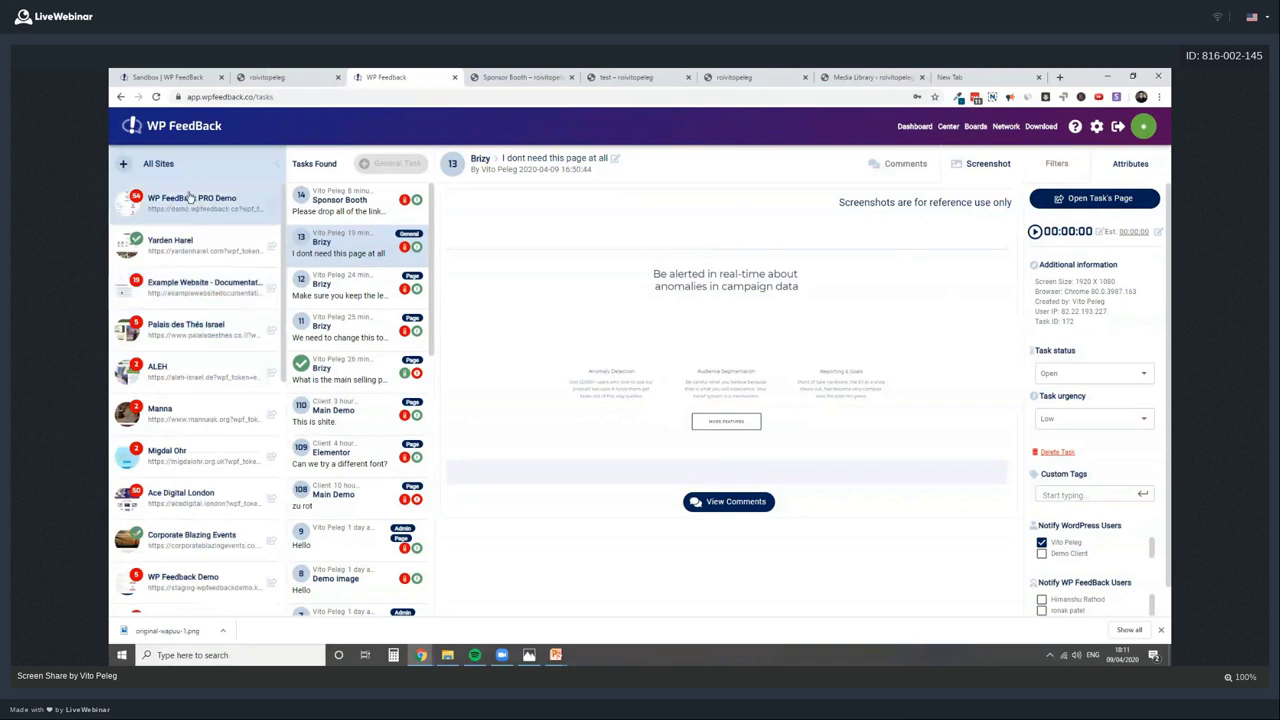
# Filter to the WP FeedBack PRO Demo site, select task 92 'love this tool' and open its live page
pyautogui.click(190, 198)
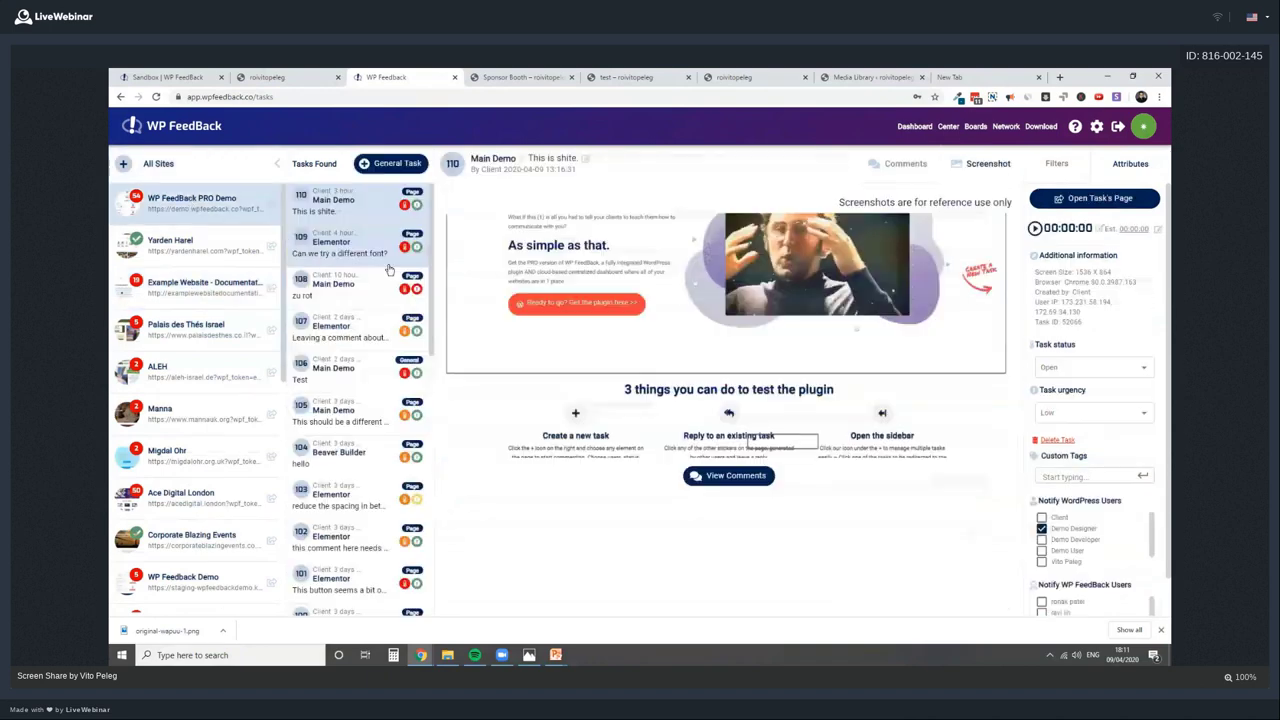
pyautogui.scroll(-5, 377, 372)
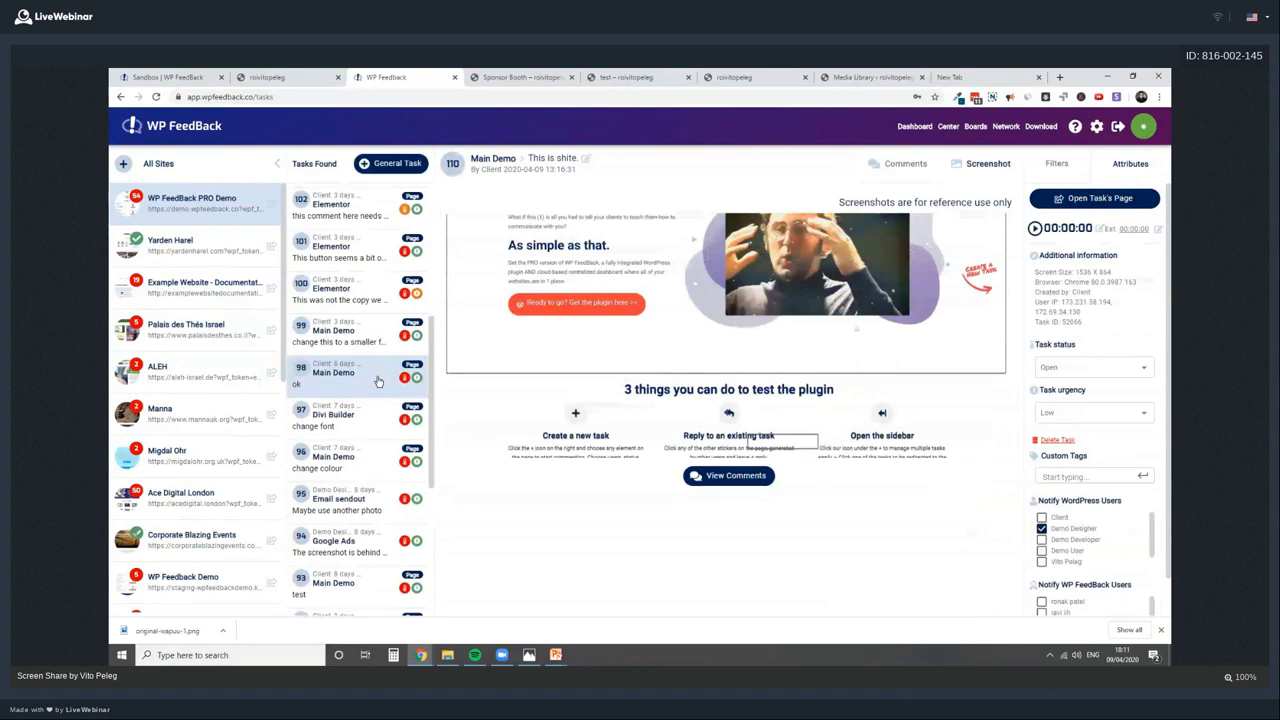
pyautogui.scroll(-3, 375, 395)
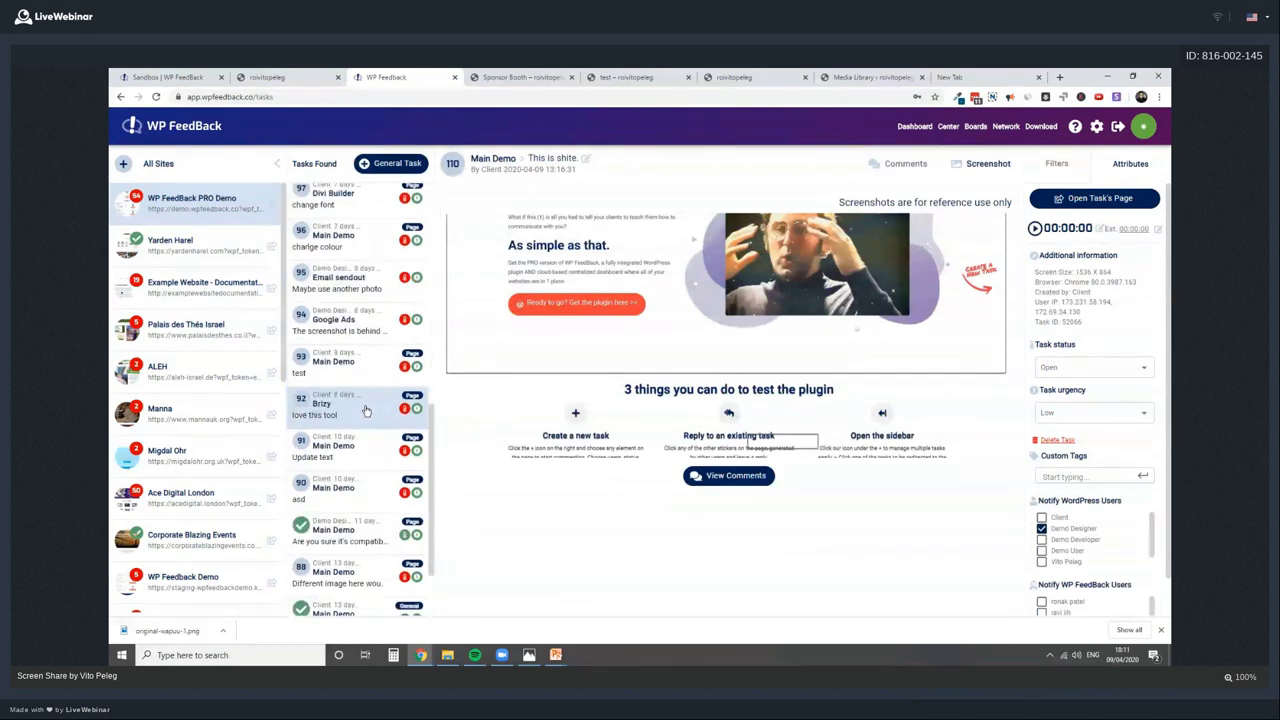
pyautogui.click(366, 411)
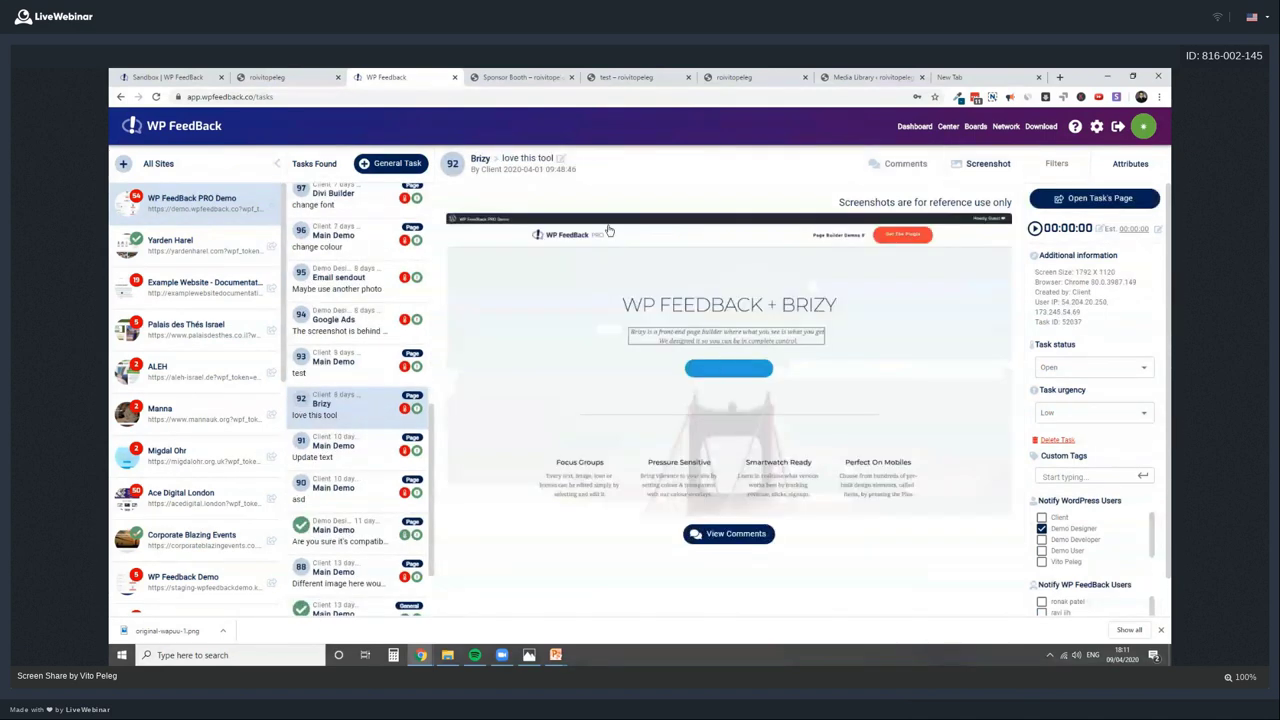
pyautogui.click(1089, 200)
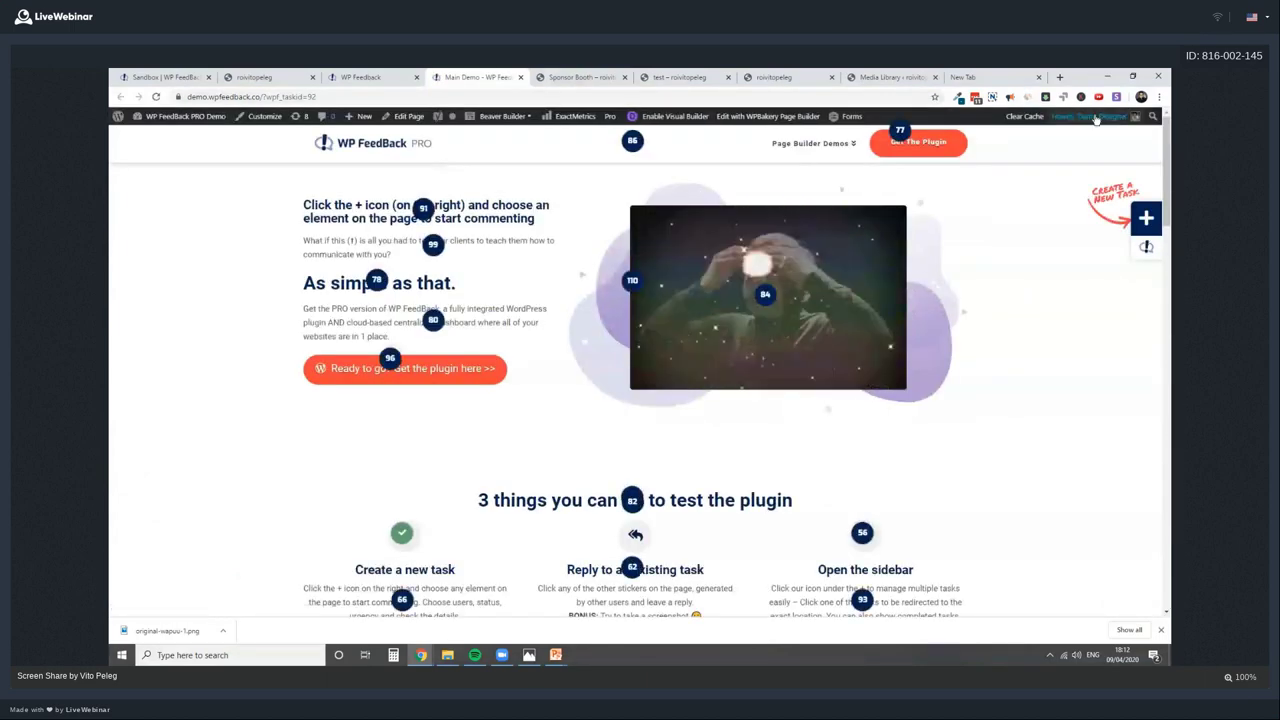
pyautogui.moveTo(1090, 116)
pyautogui.click(1068, 184)
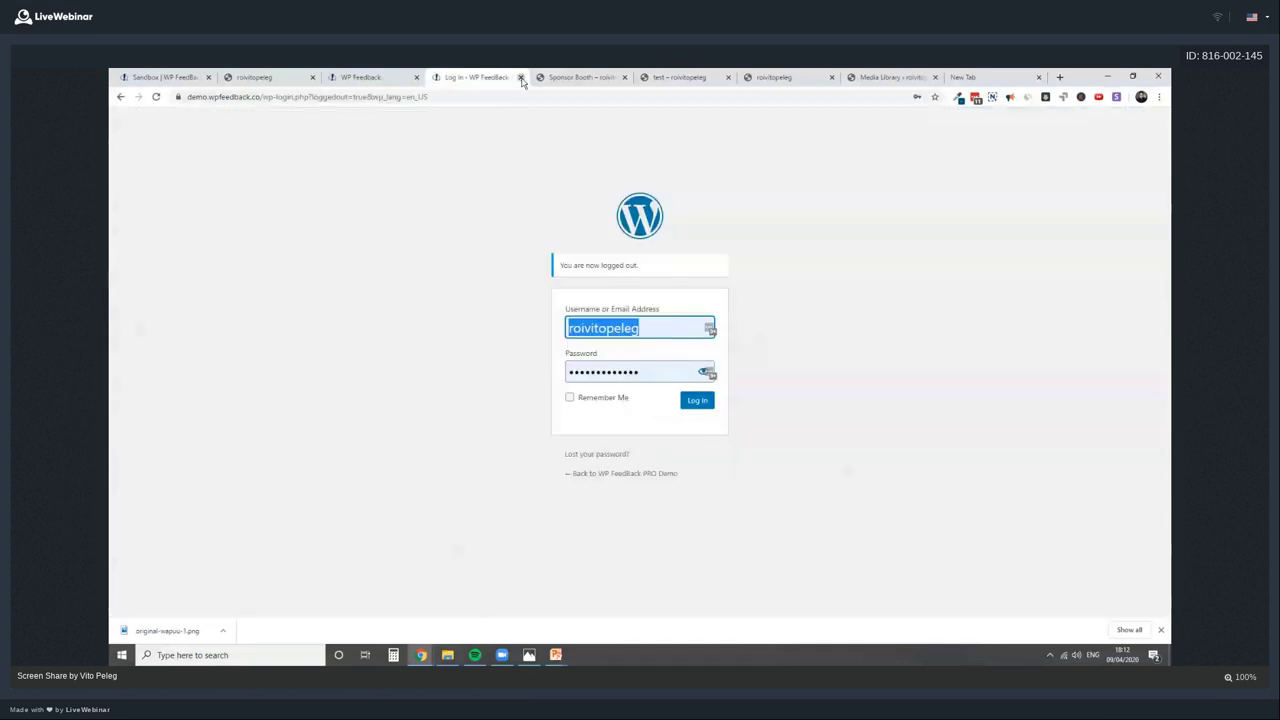
pyautogui.click(520, 77)
pyautogui.click(745, 298)
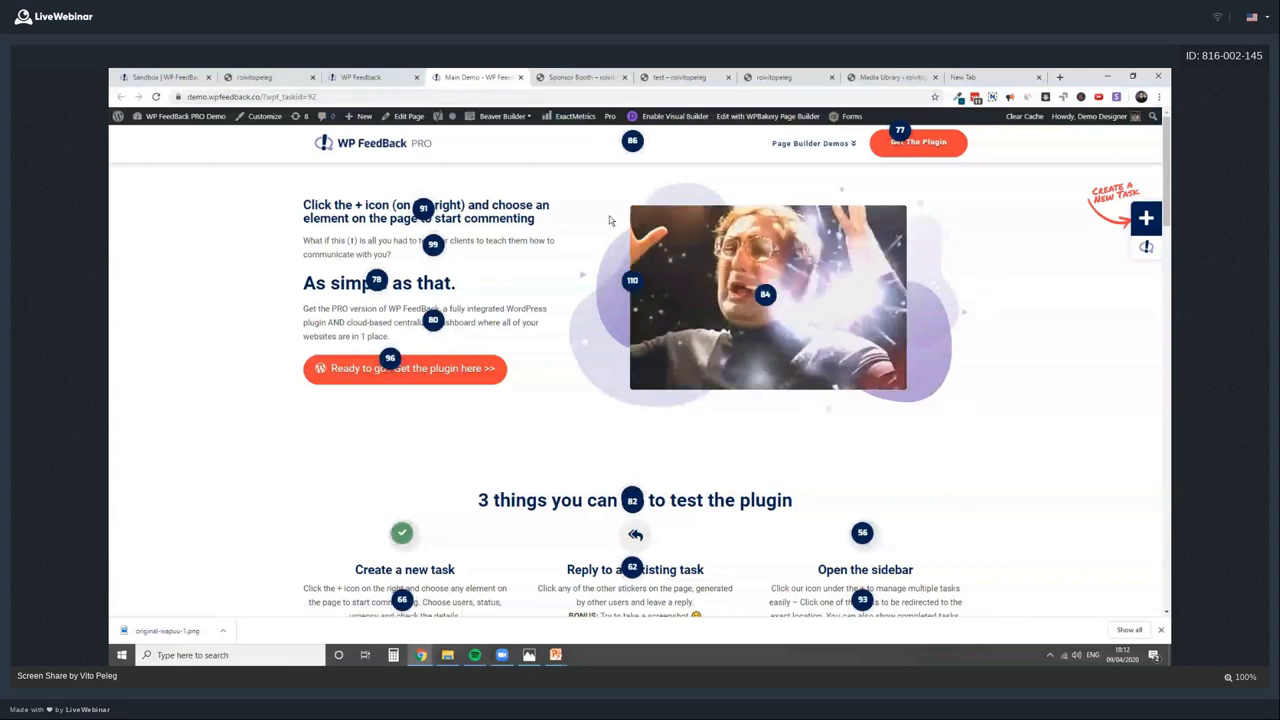
pyautogui.click(1148, 249)
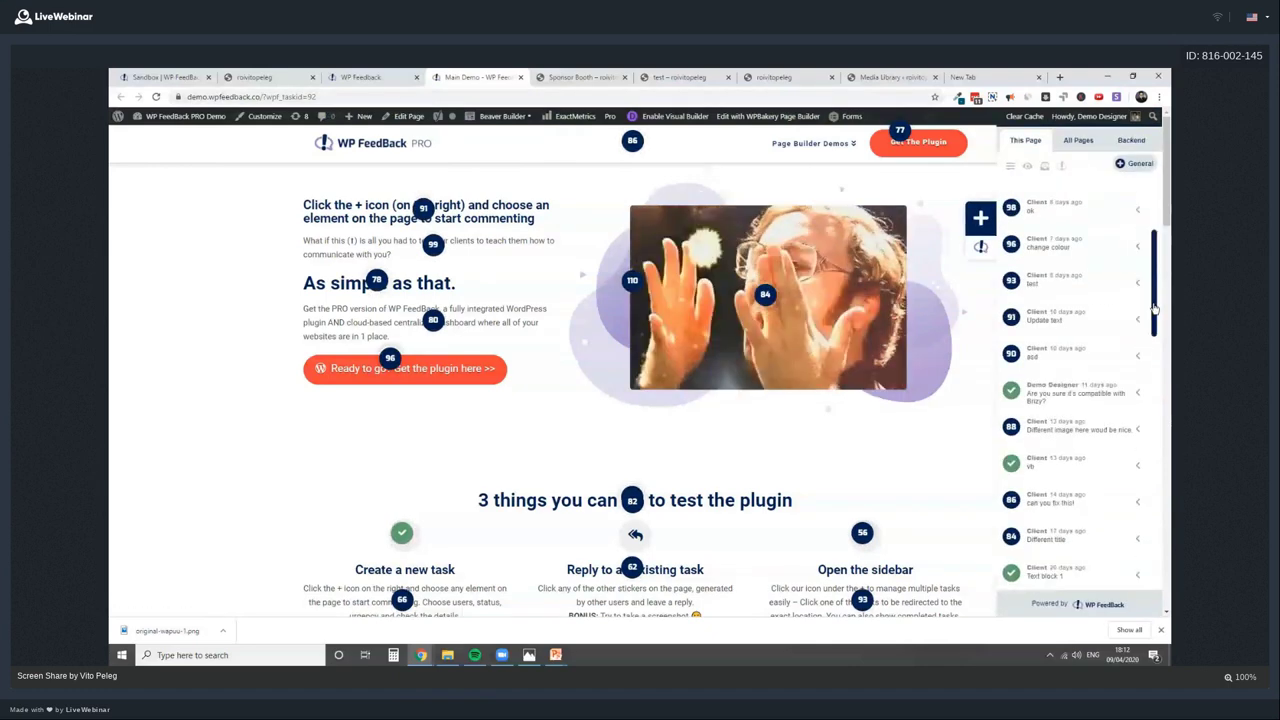
pyautogui.moveTo(1154, 310); pyautogui.dragTo(1155, 215)
pyautogui.click(748, 343)
pyautogui.scroll(-5, 748, 343)
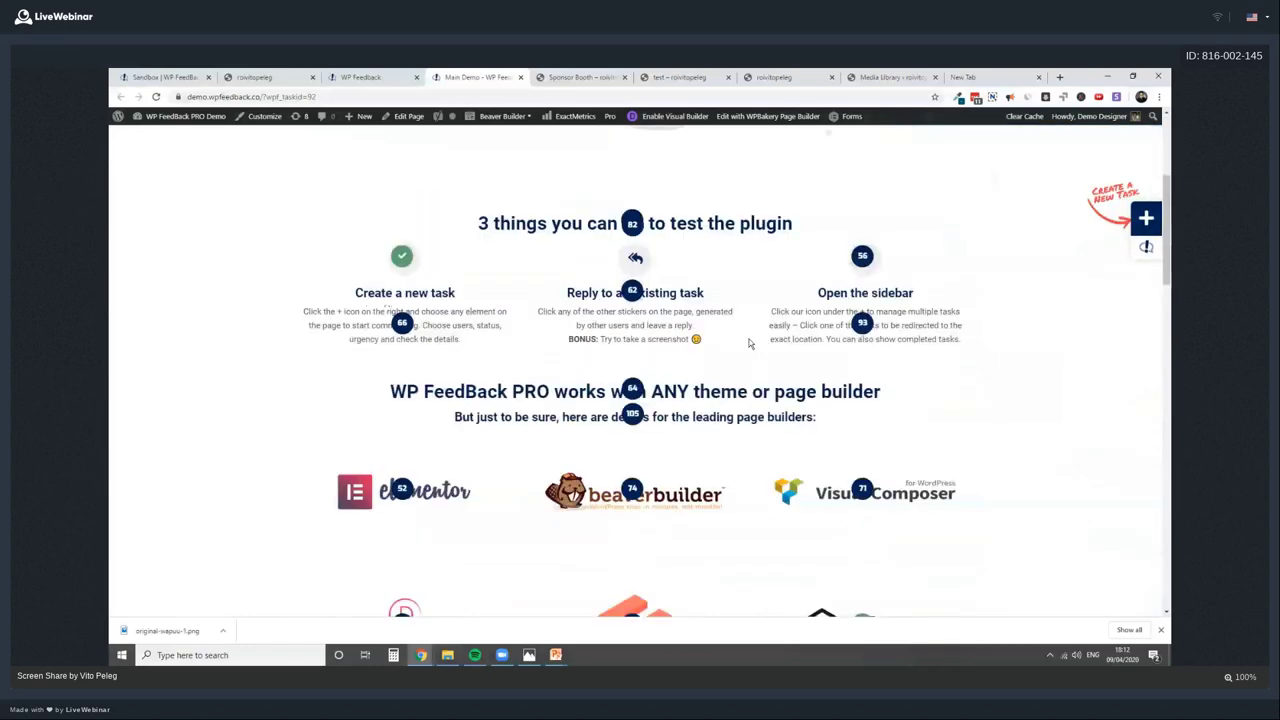
pyautogui.scroll(-2, 700, 310)
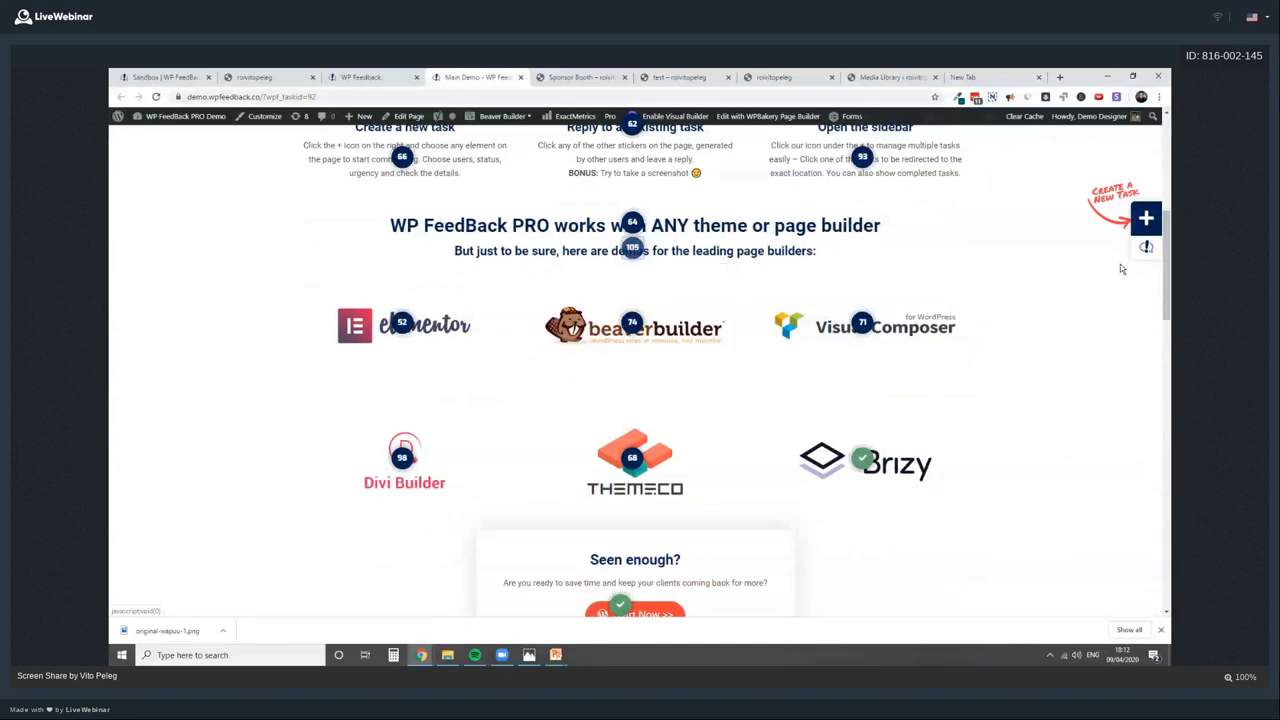
pyautogui.scroll(3, 1106, 299)
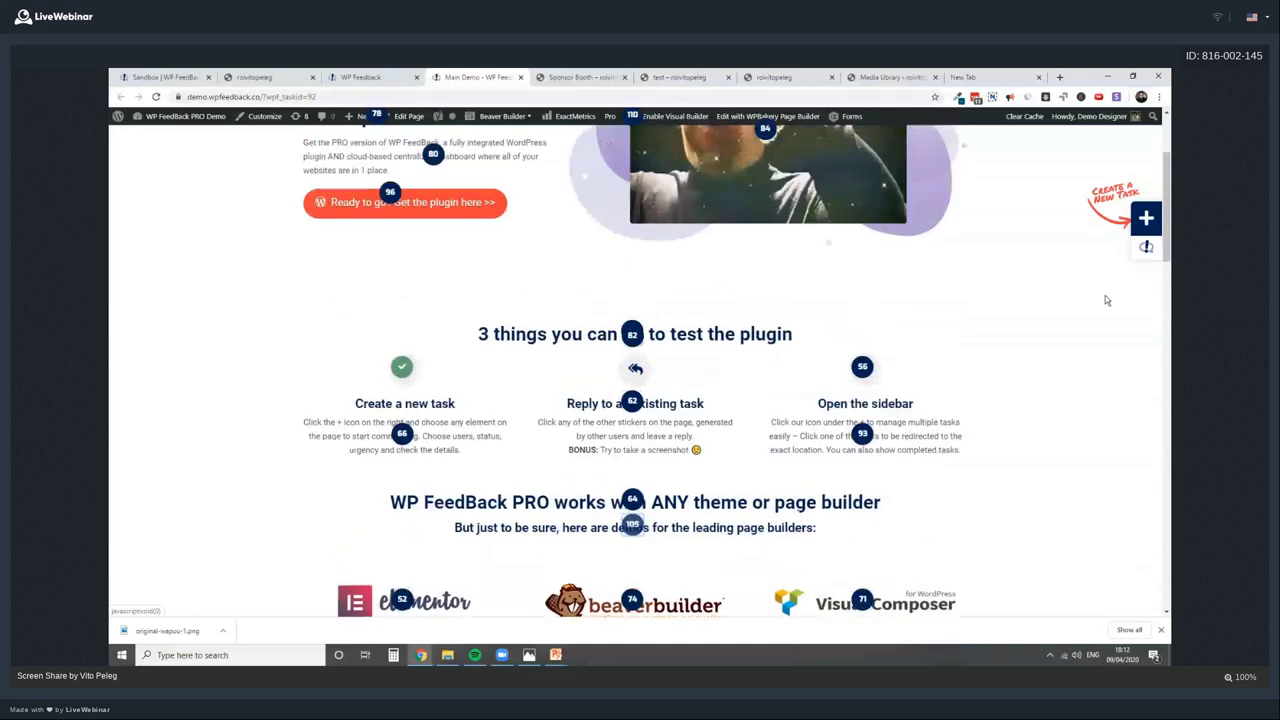
pyautogui.scroll(2, 1106, 299)
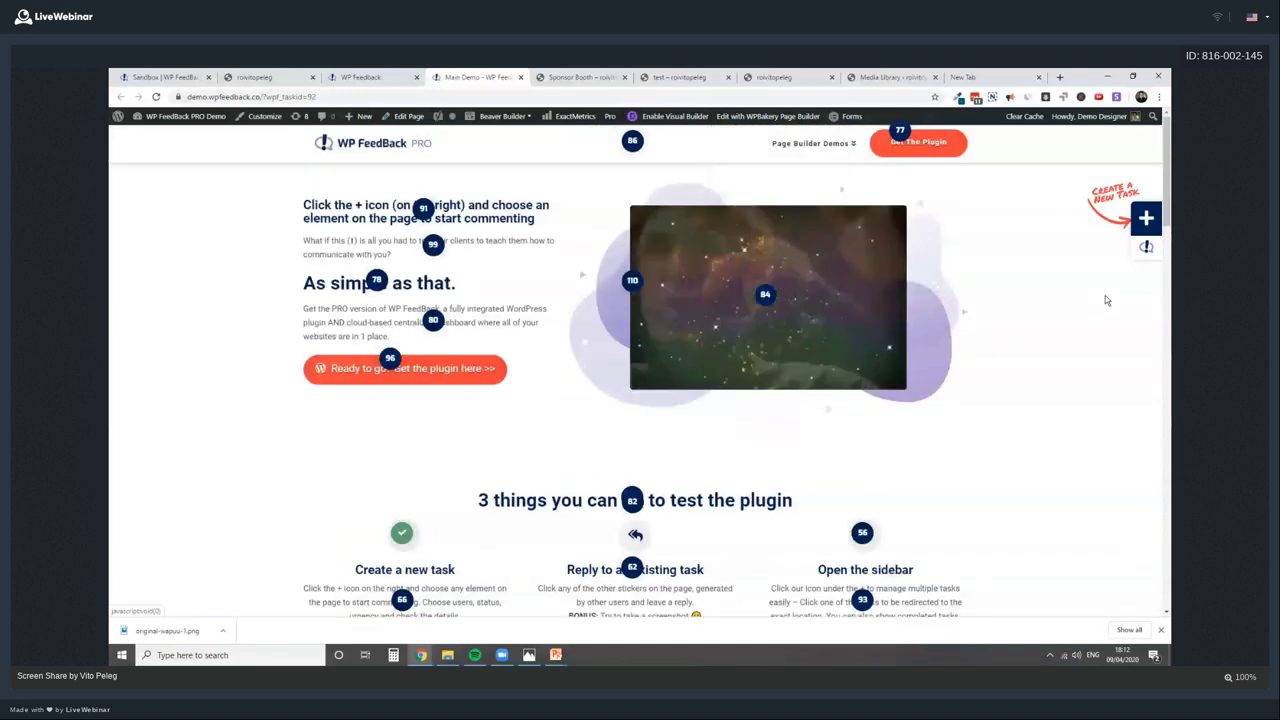
pyautogui.click(632, 281)
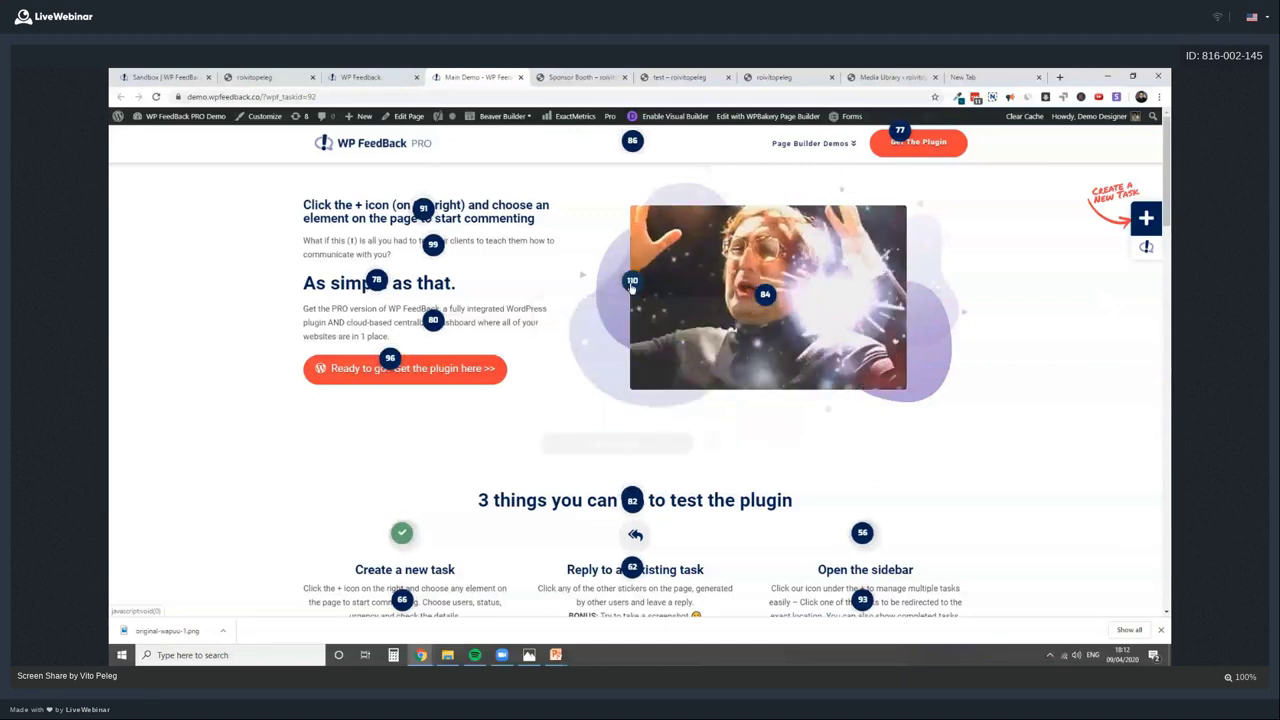
pyautogui.click(765, 294)
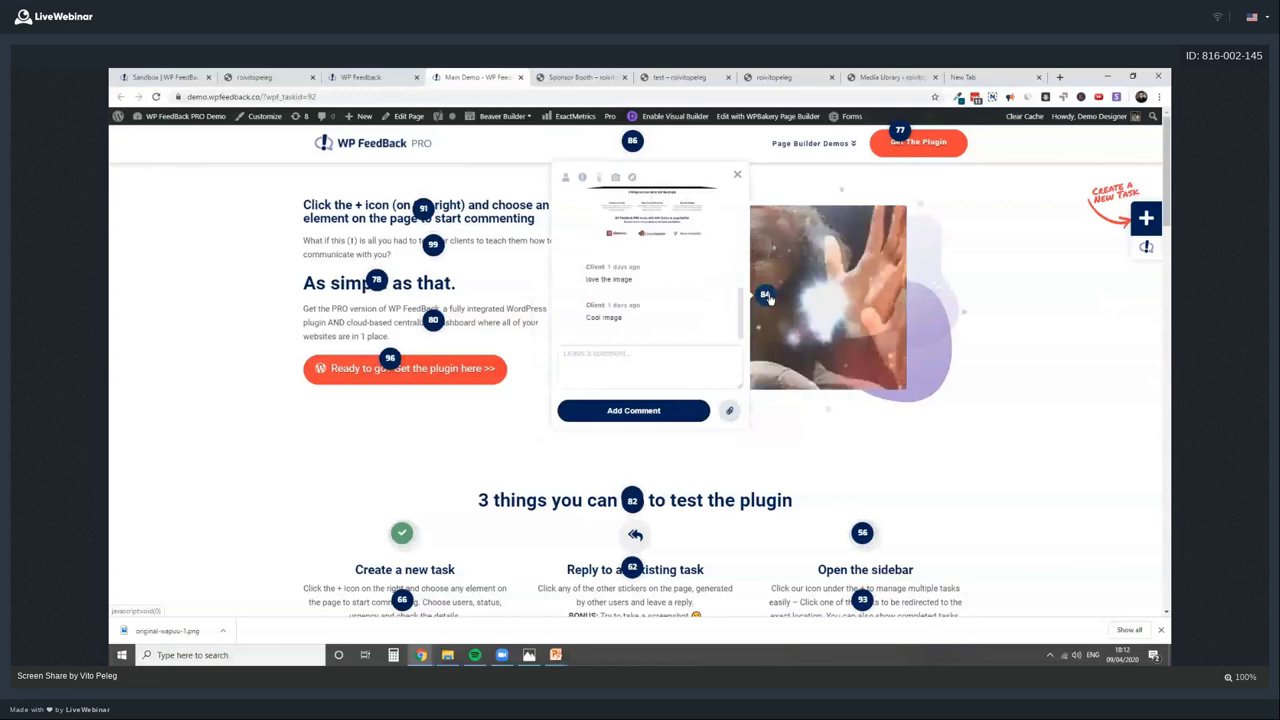
pyautogui.click(765, 294)
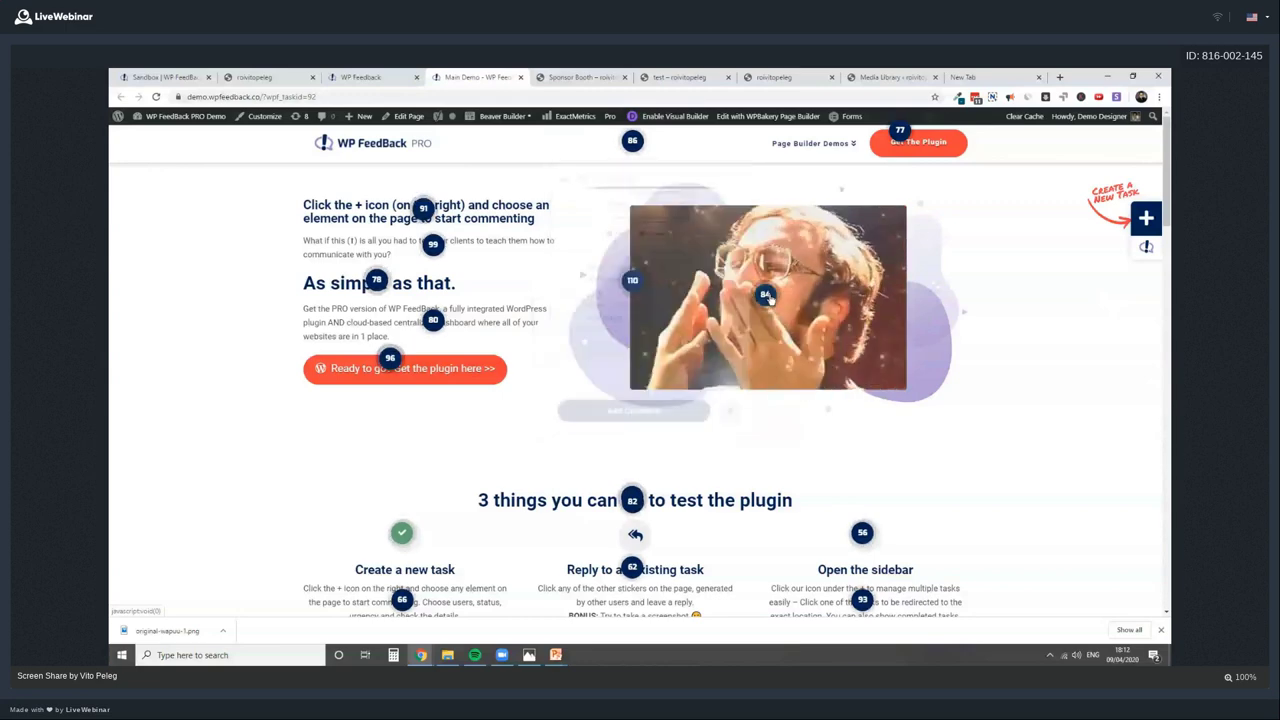
# On the Kanban board, move task 110 into In progress and open task 105's details
pyautogui.click(352, 80)
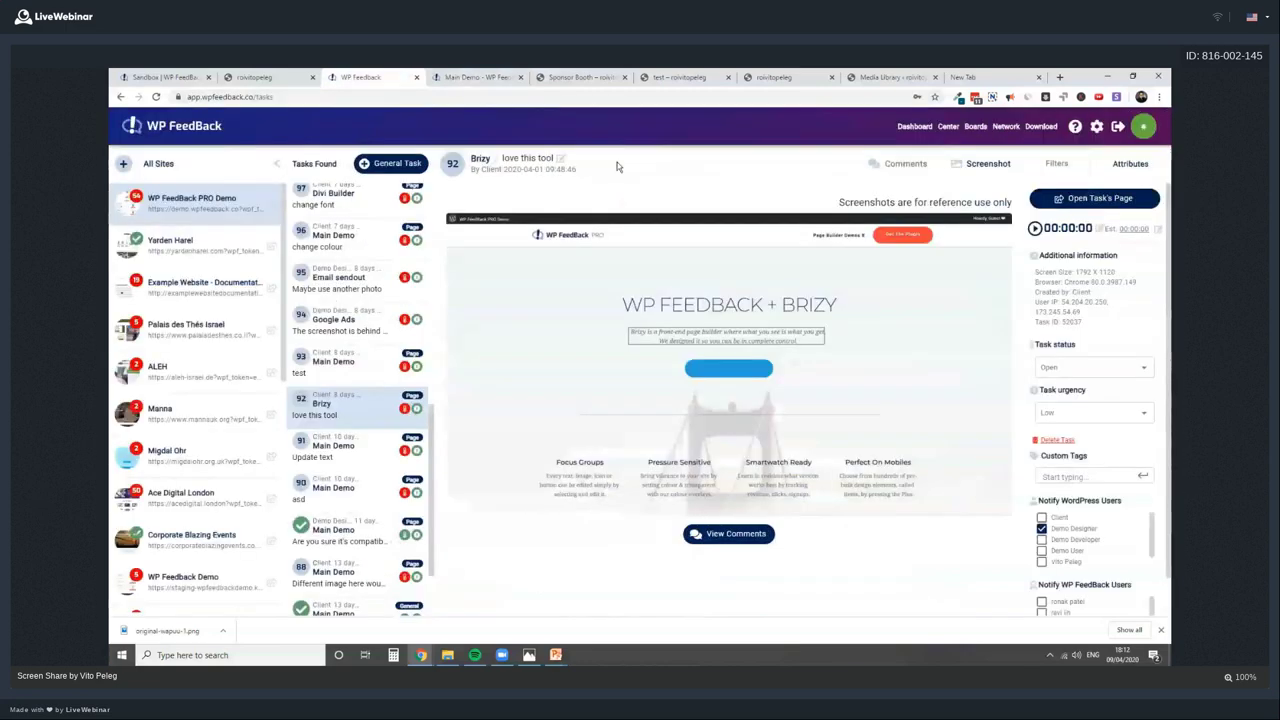
pyautogui.click(975, 126)
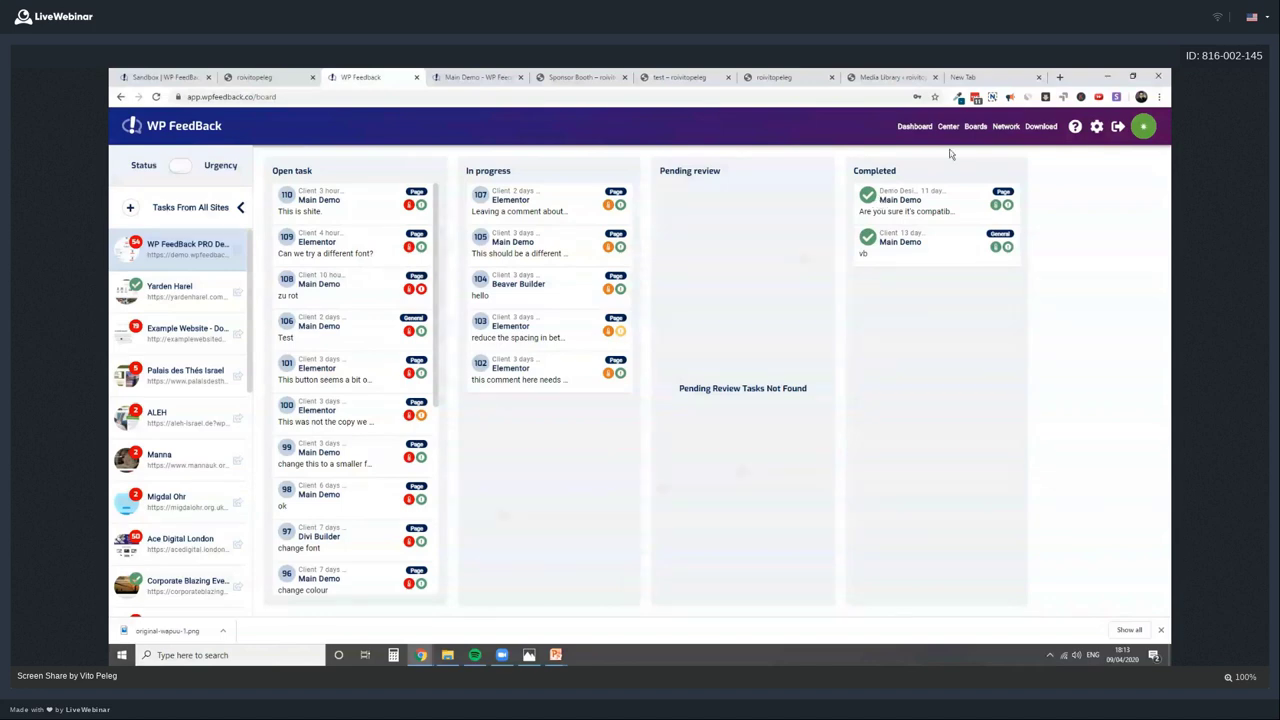
pyautogui.moveTo(375, 205); pyautogui.dragTo(794, 249)
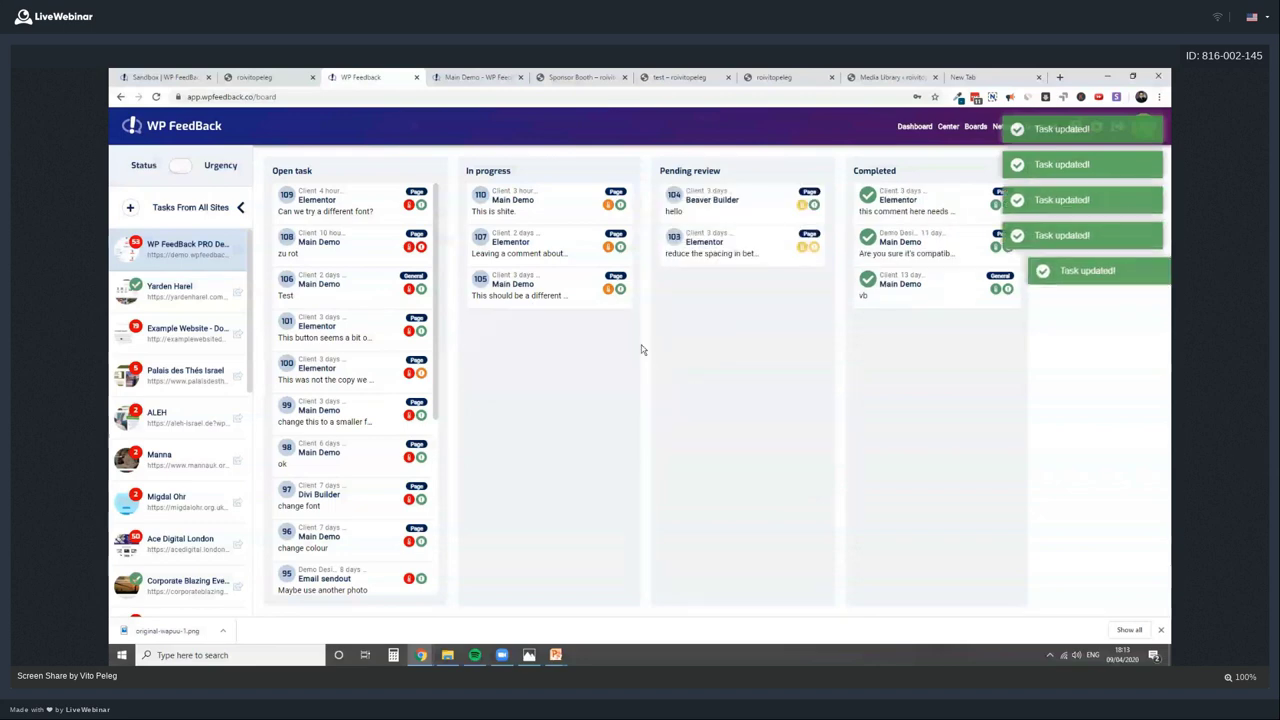
pyautogui.click(551, 297)
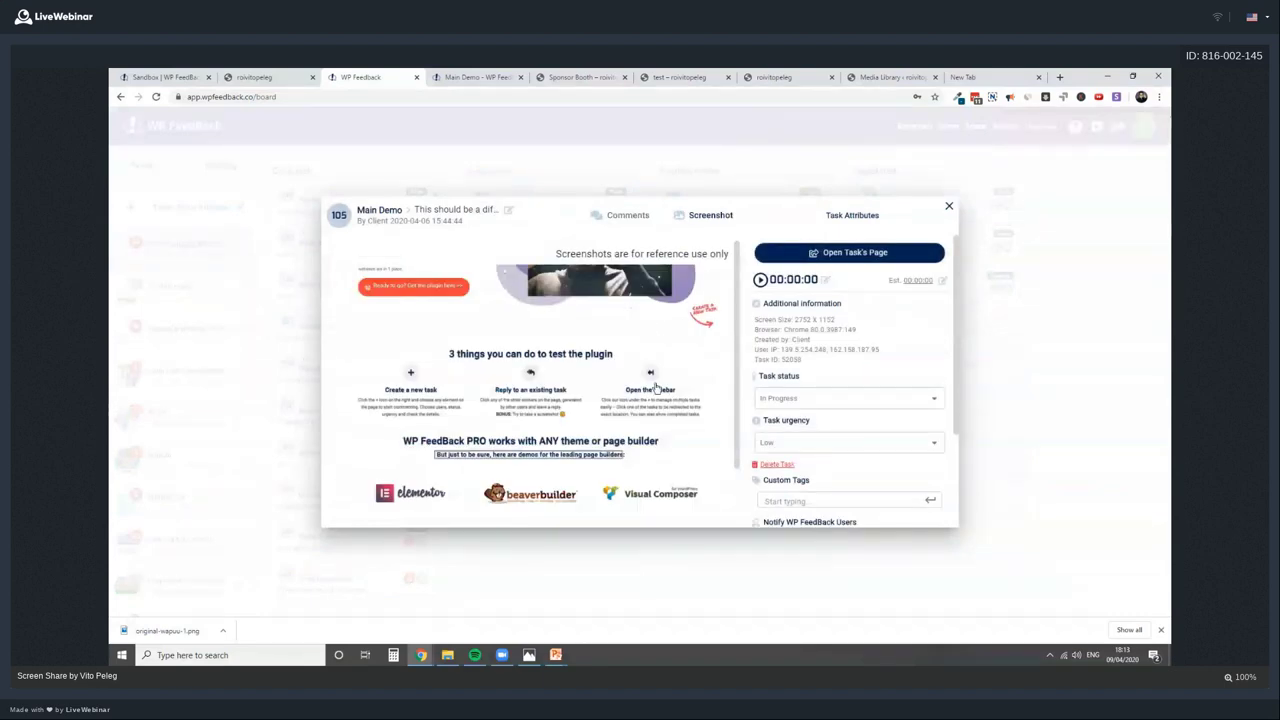
# In task 105's comments, post 'This is a note that will never be posted on the website' with Add Note
pyautogui.scroll(-1, 473, 349)
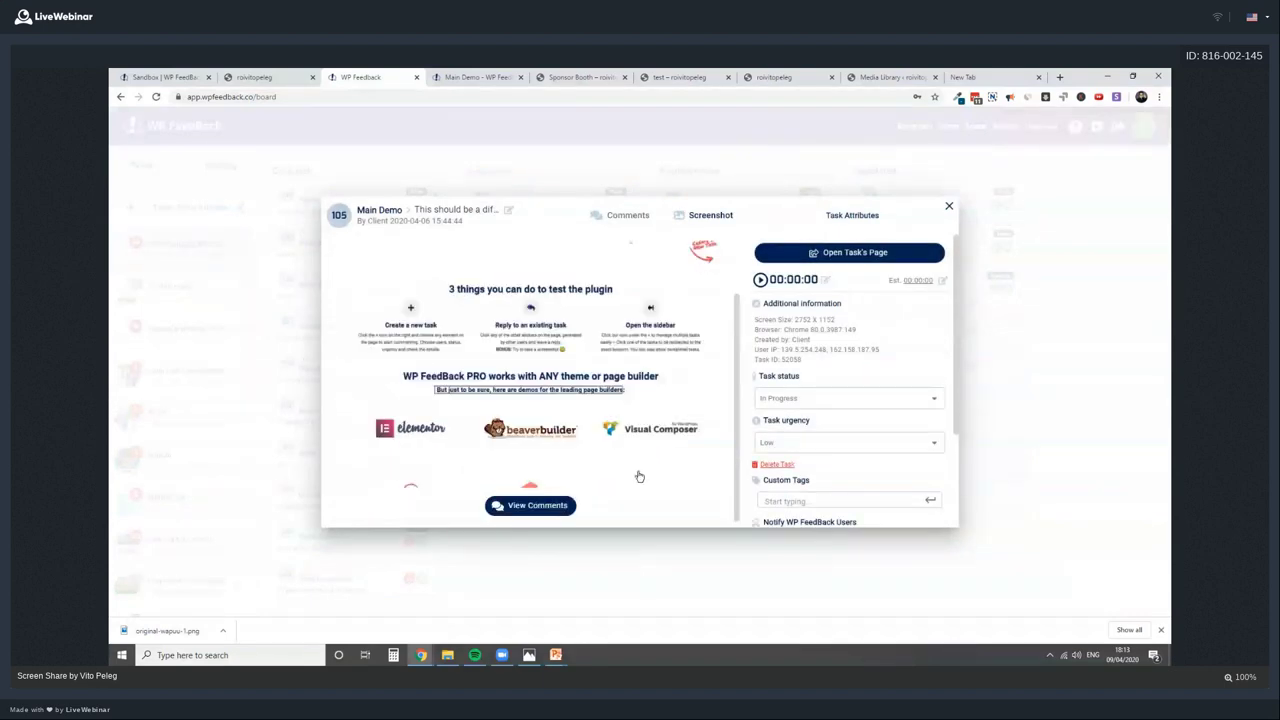
pyautogui.click(537, 505)
pyautogui.click(430, 481)
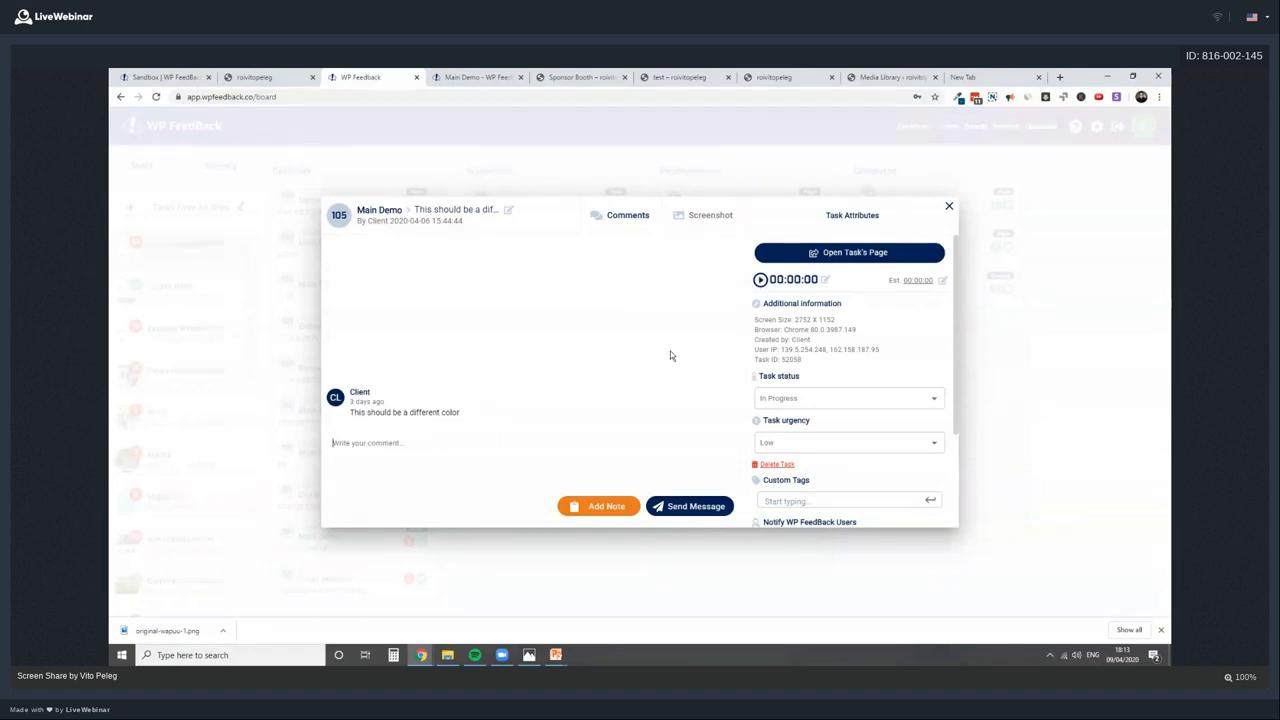
pyautogui.scroll(-1, 830, 444)
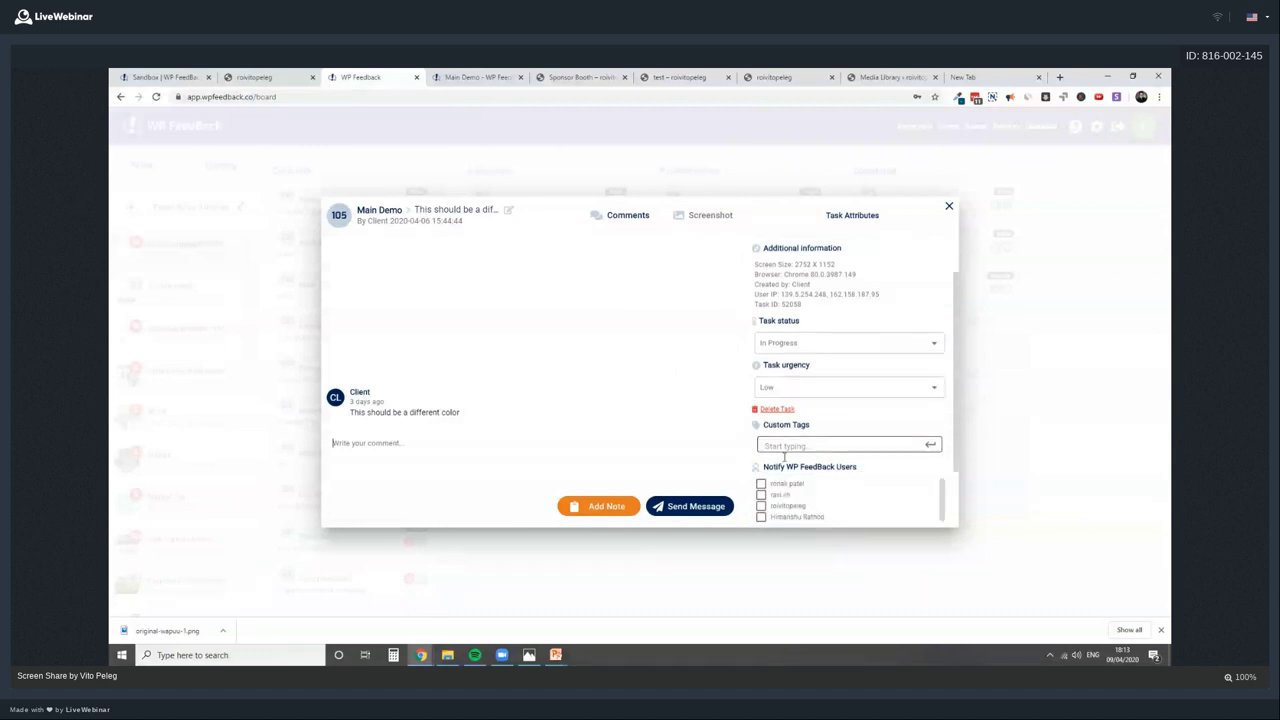
pyautogui.click(581, 508)
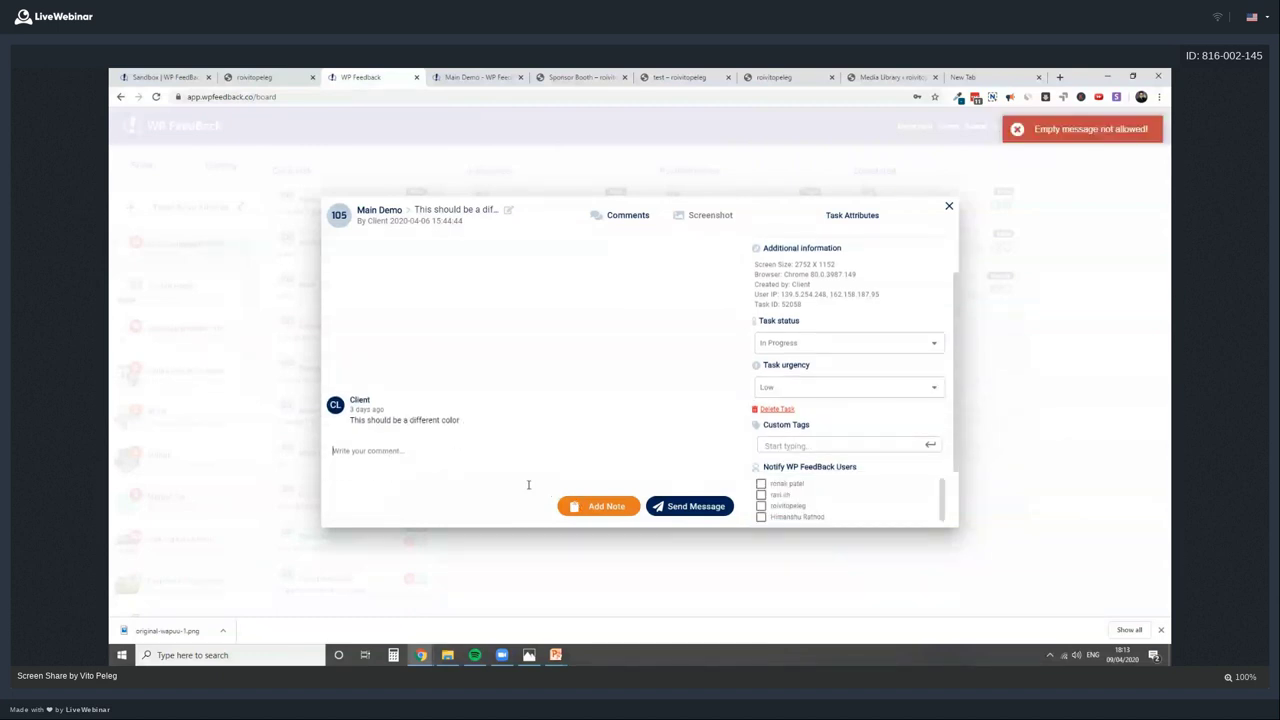
pyautogui.write('This is')
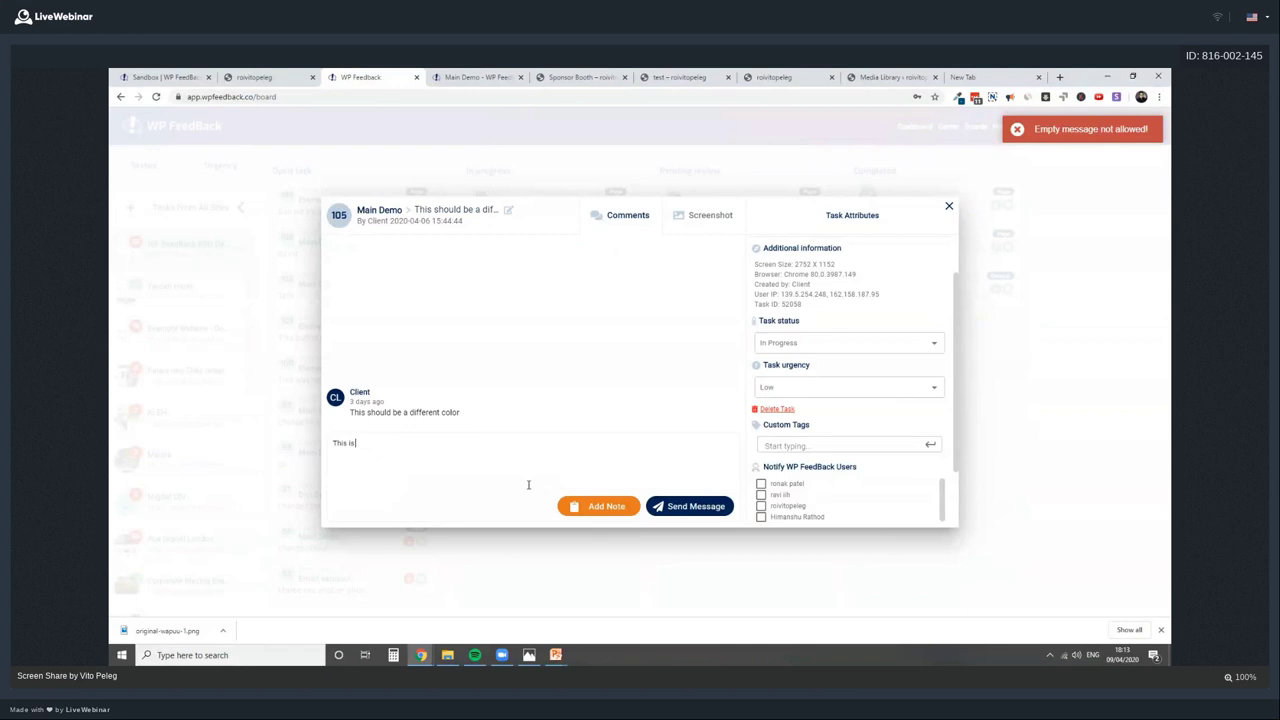
pyautogui.write(' a note that')
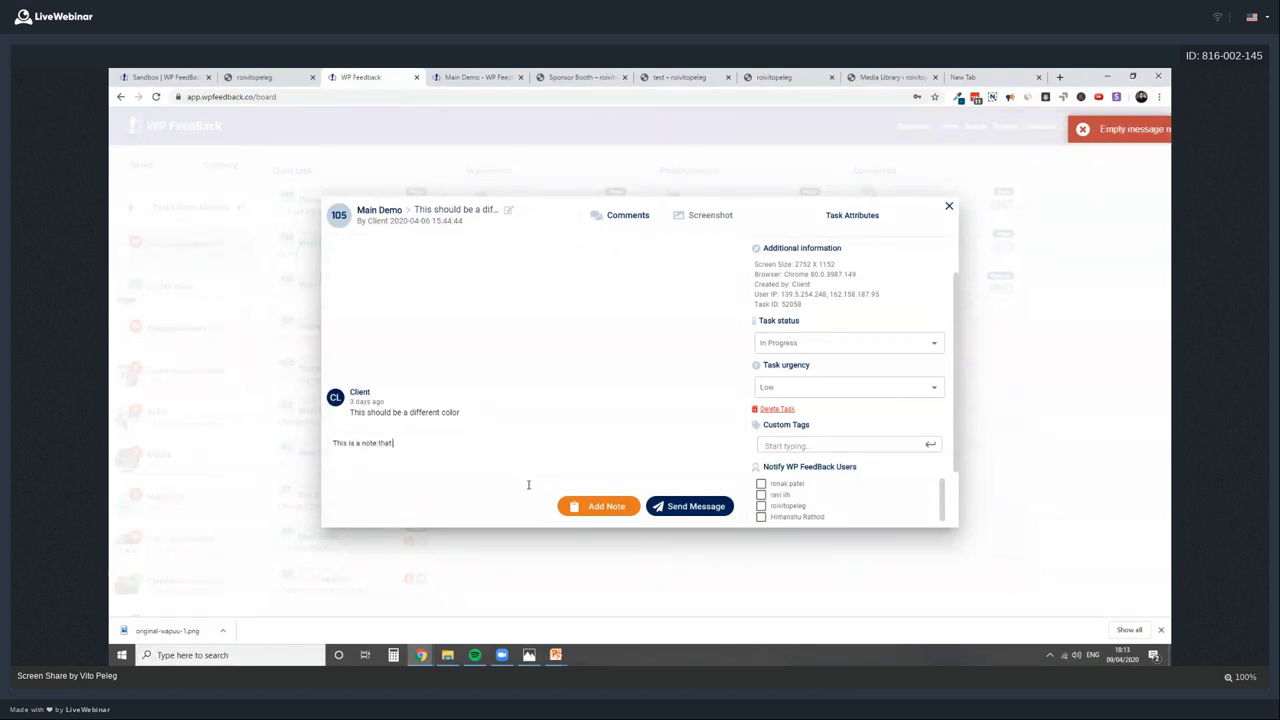
pyautogui.write(' will never be posted o')
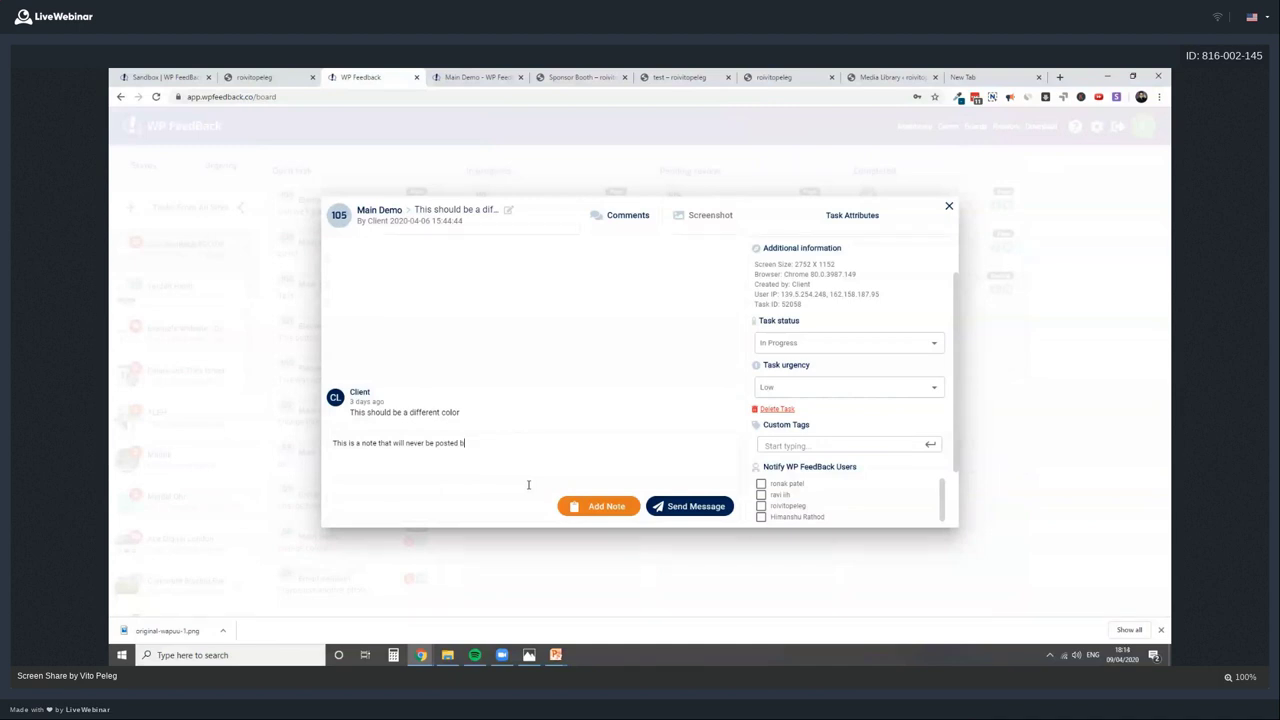
pyautogui.write('n the website')
pyautogui.click(603, 508)
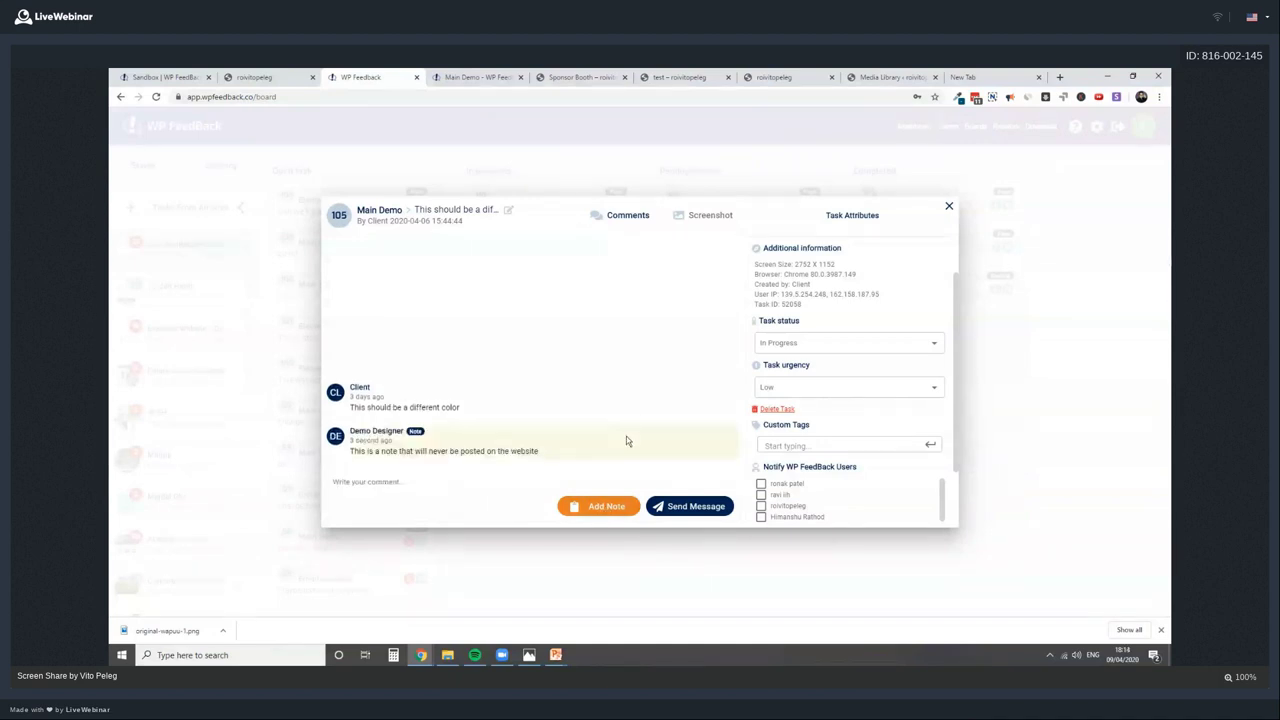
# Under Notify WP FeedBack Users, tick the other users and untick the first one
pyautogui.scroll(-3, 885, 443)
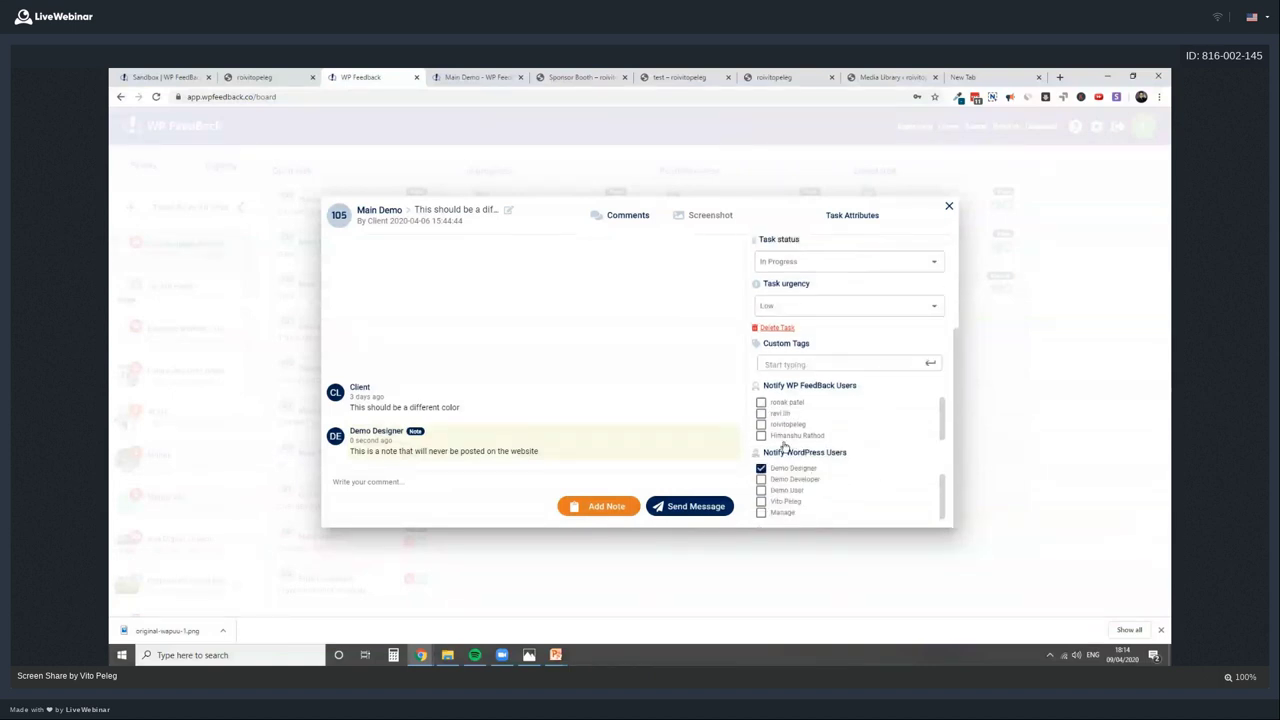
pyautogui.click(761, 435)
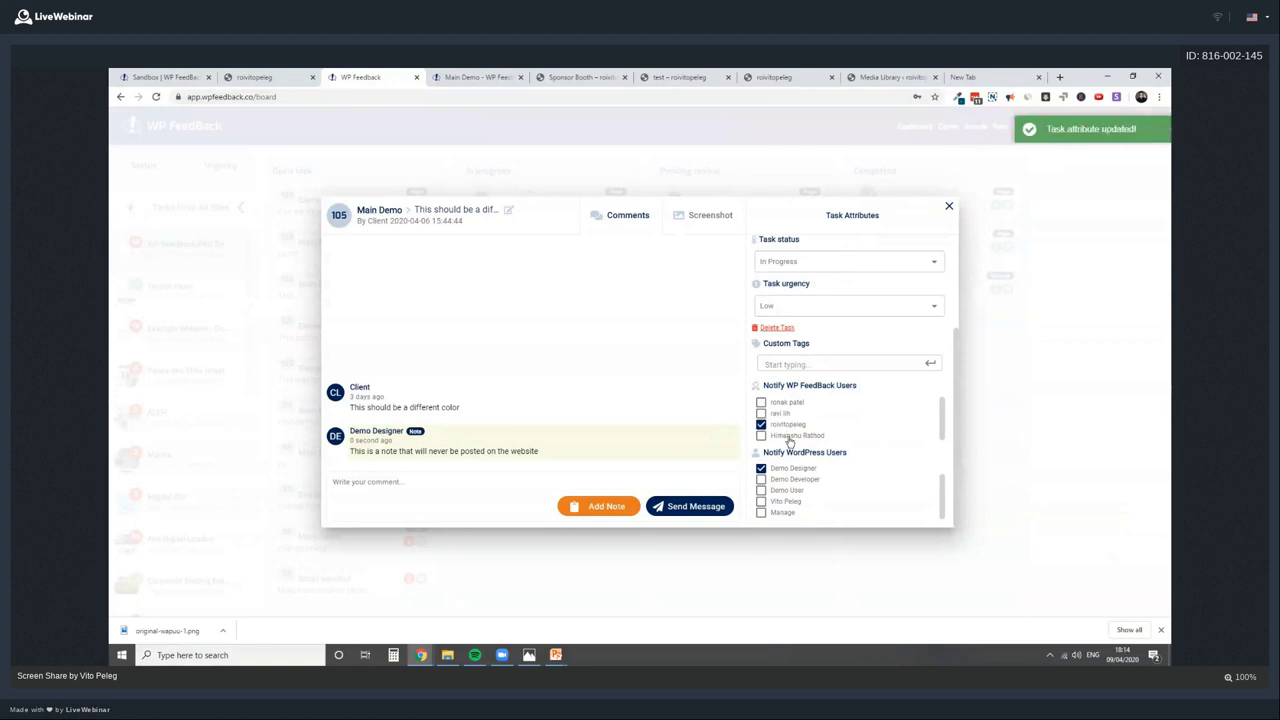
pyautogui.click(761, 424)
pyautogui.click(781, 426)
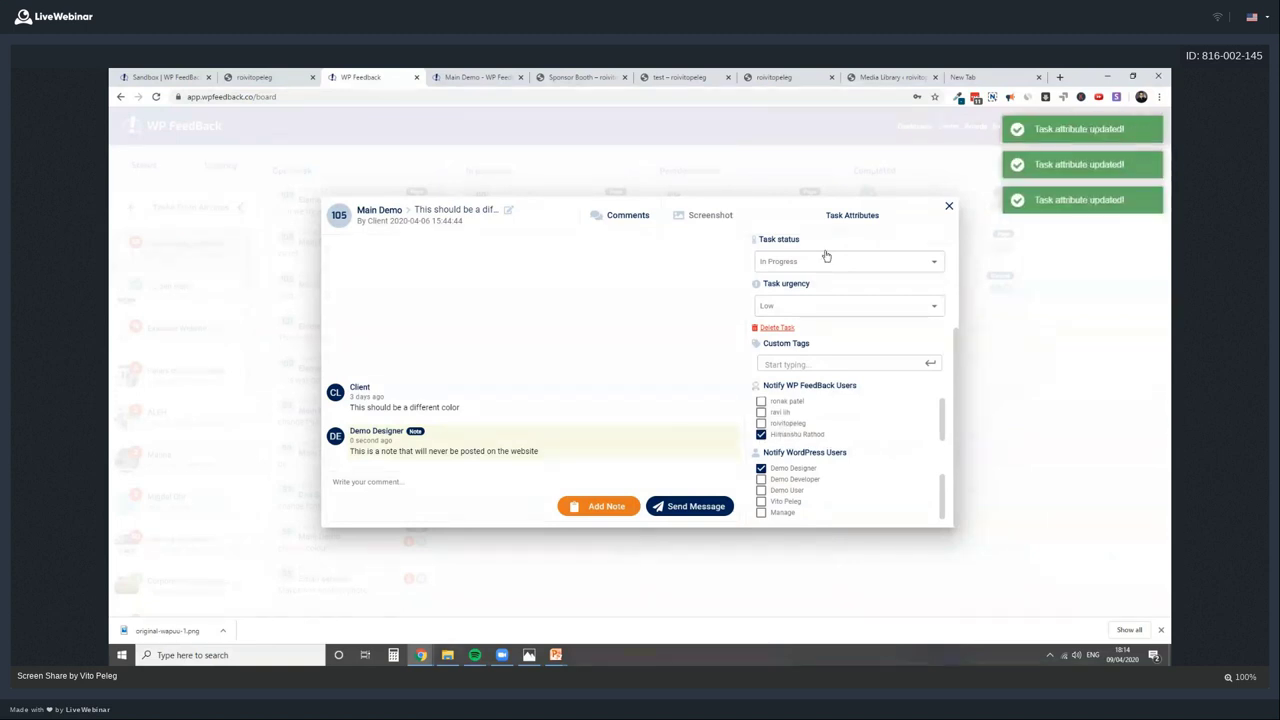
pyautogui.scroll(3, 790, 390)
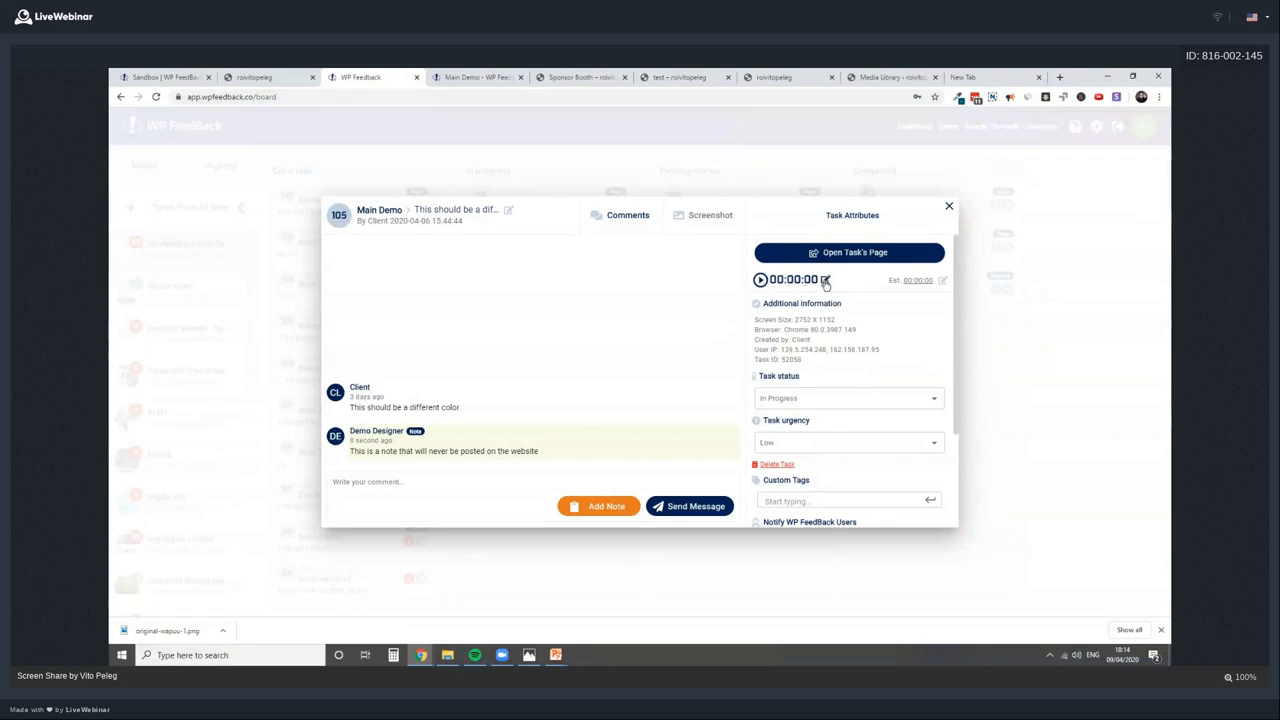
# Time ten seconds on task 105, save an estimate of 00:05, and restart the timer
pyautogui.click(760, 281)
pyautogui.click(765, 284)
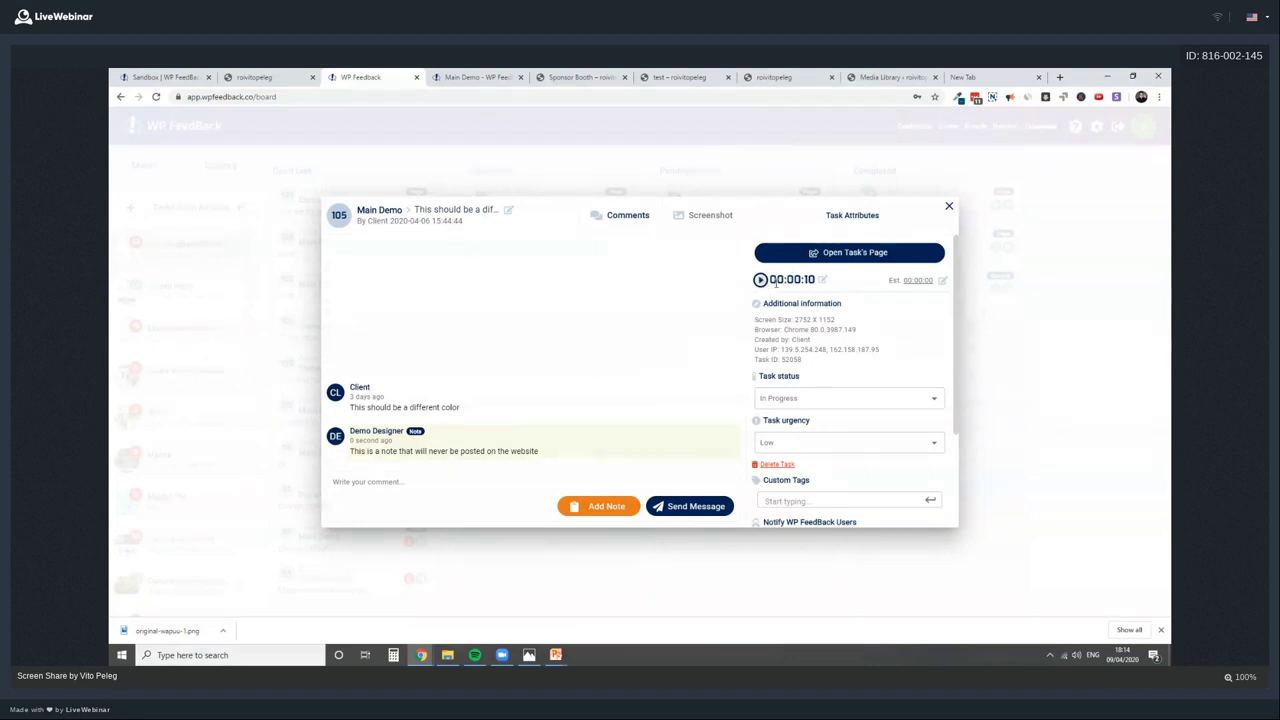
pyautogui.click(942, 284)
pyautogui.moveTo(406, 407); pyautogui.dragTo(460, 407)
pyautogui.click(922, 280)
pyautogui.write('00:05')
pyautogui.click(944, 281)
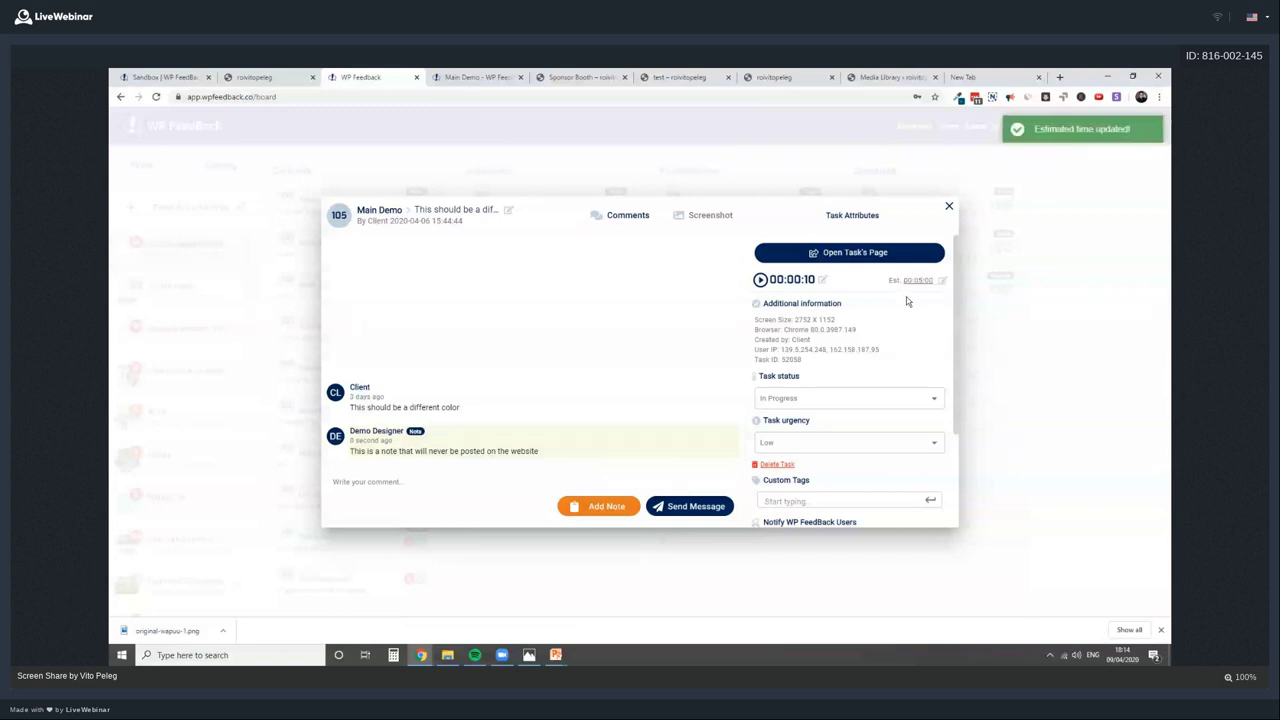
pyautogui.click(761, 280)
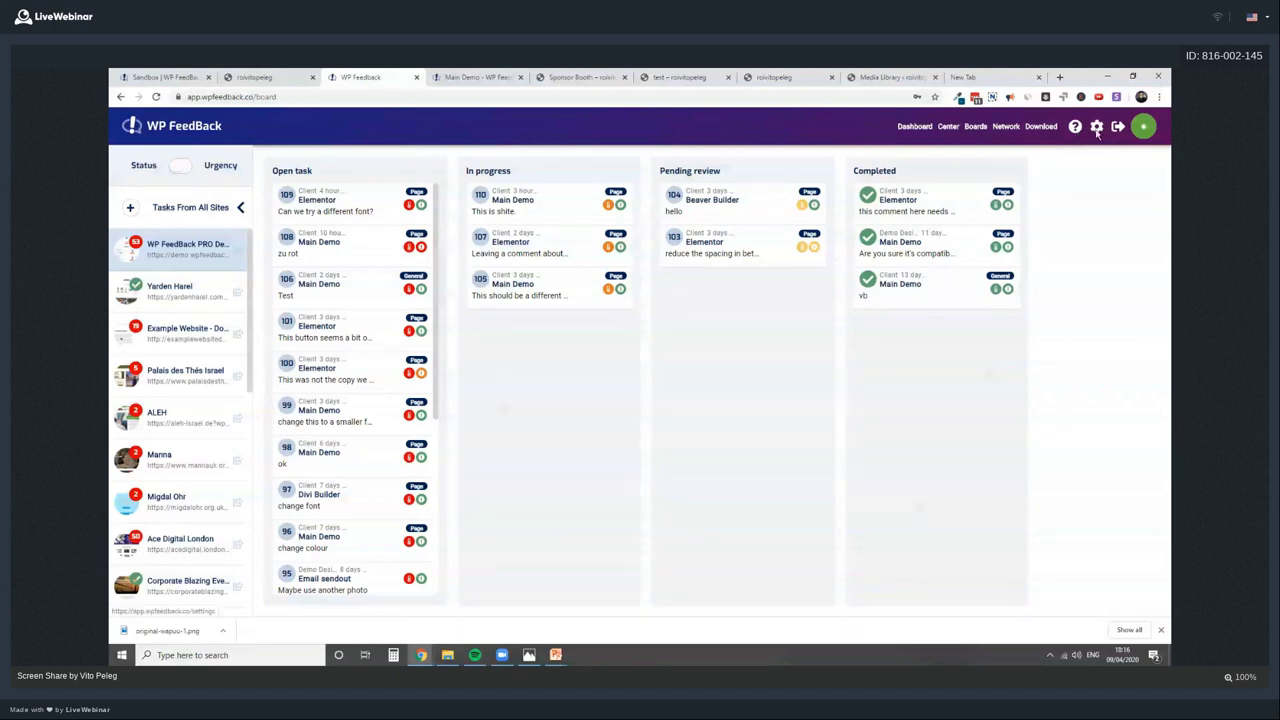
# Open Settings from the gear icon and focus the extra notification address field
pyautogui.click(1097, 130)
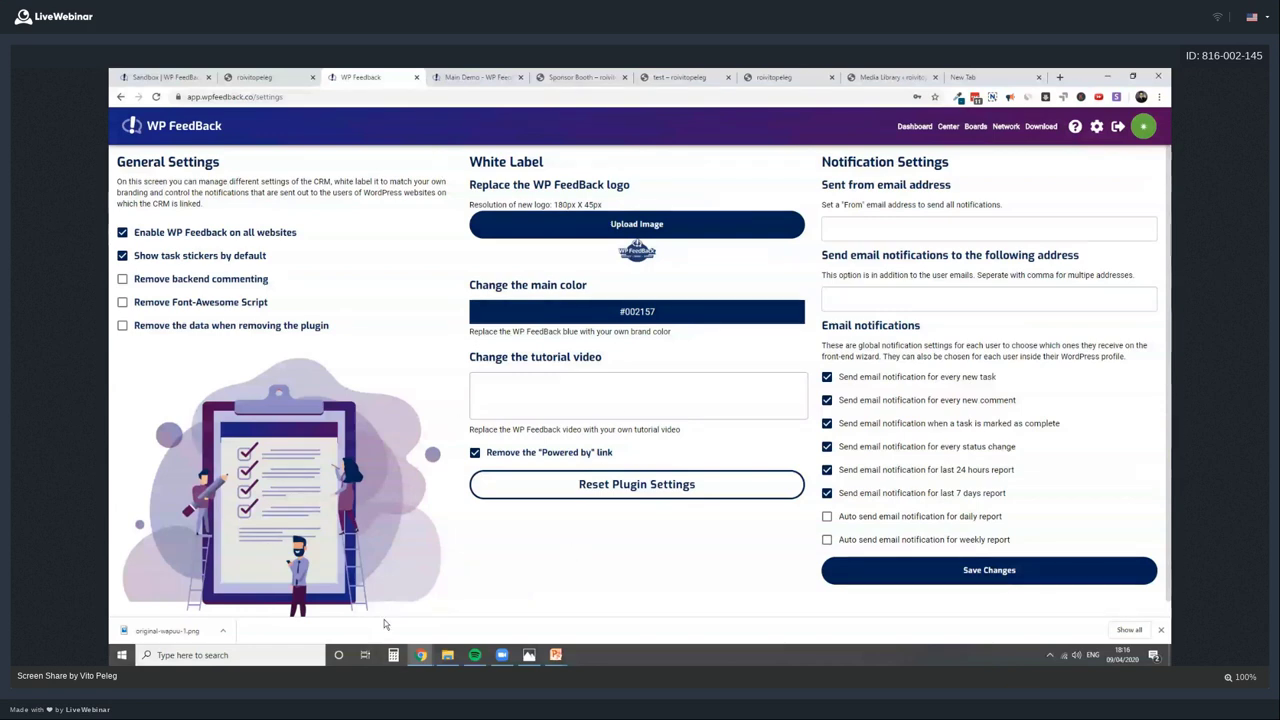
pyautogui.click(940, 309)
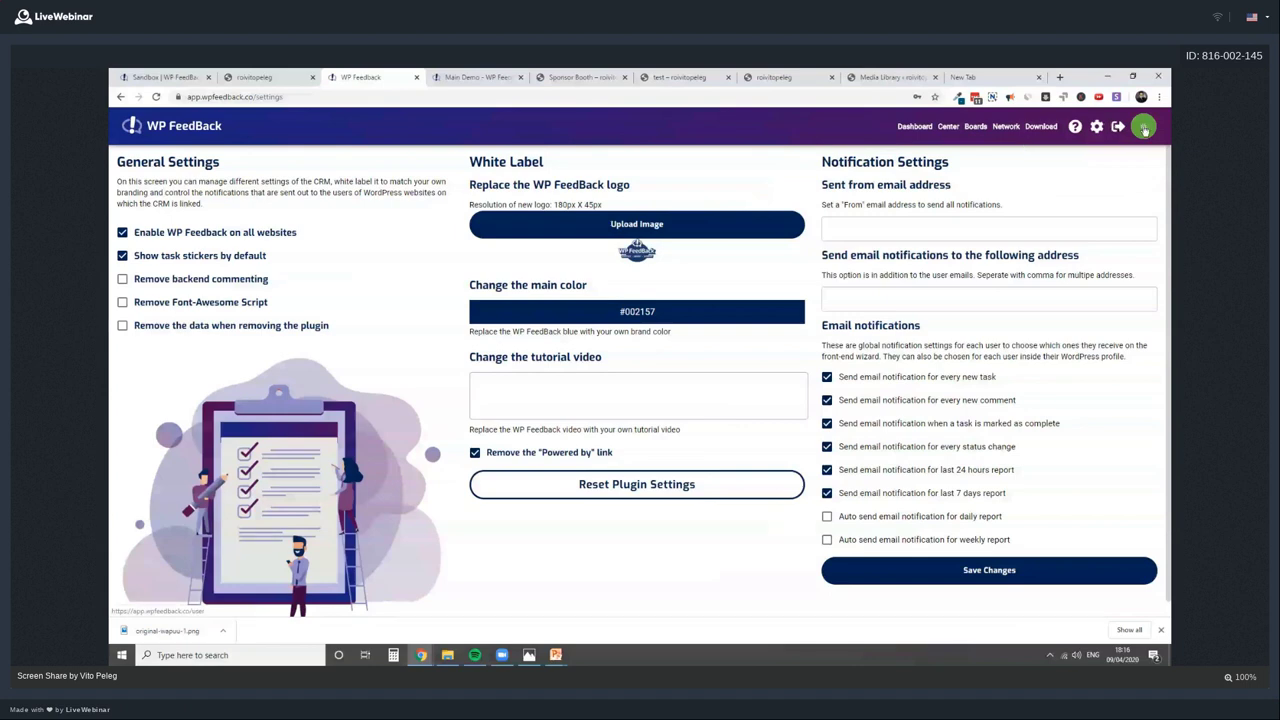
# Open the Users page from the profile avatar, skipping the invite-user screen
pyautogui.click(1006, 126)
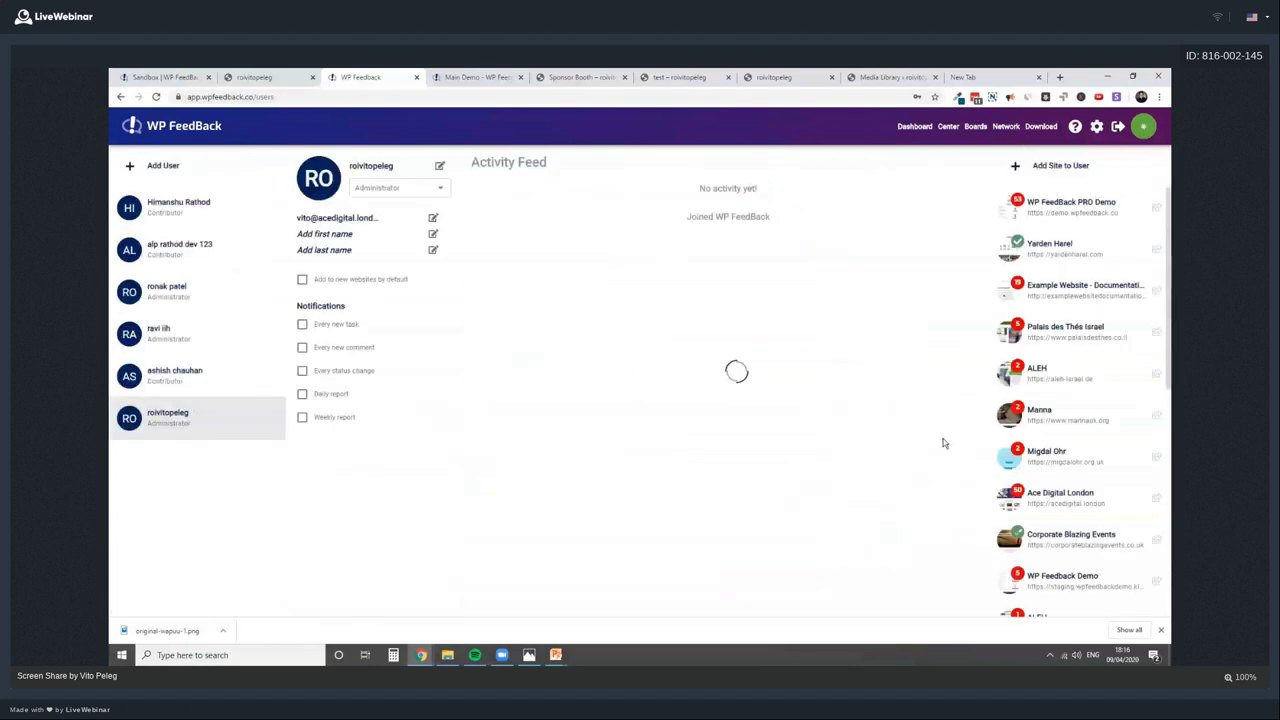
pyautogui.click(140, 168)
pyautogui.click(502, 325)
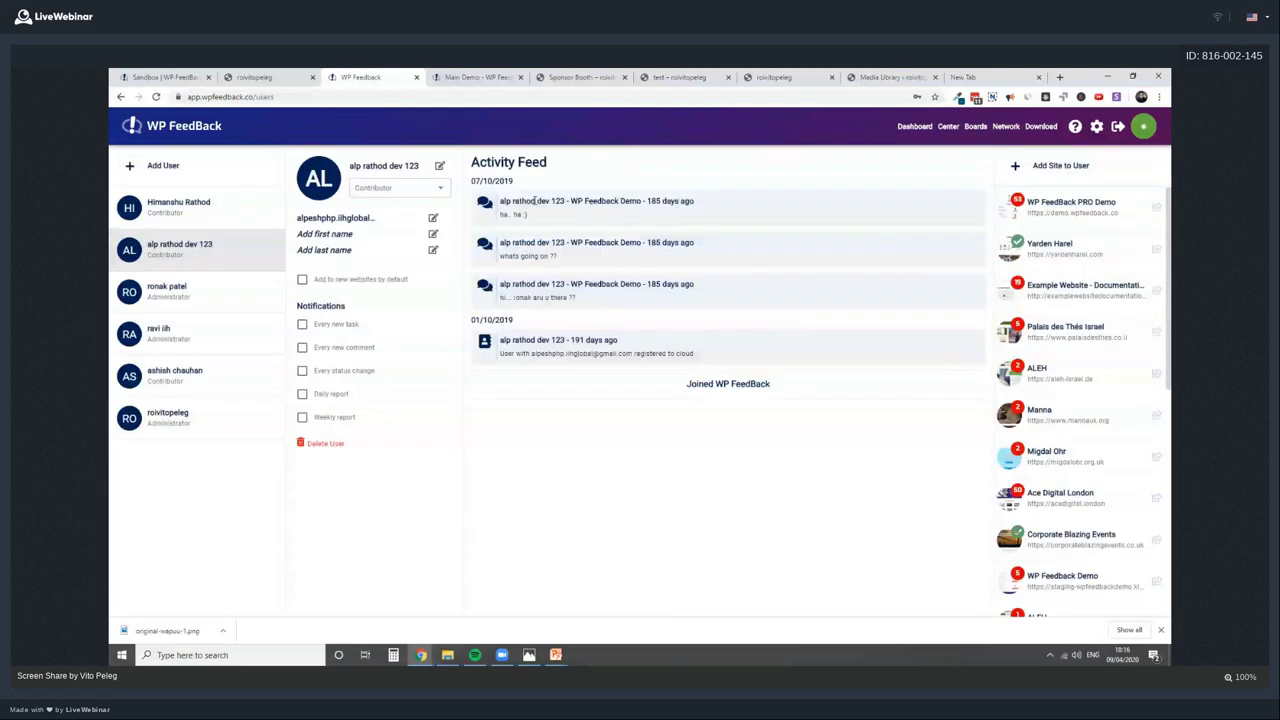
# Highlight entries in the current user's activity feed, then switch to another user's feed
pyautogui.moveTo(534, 201); pyautogui.dragTo(654, 354)
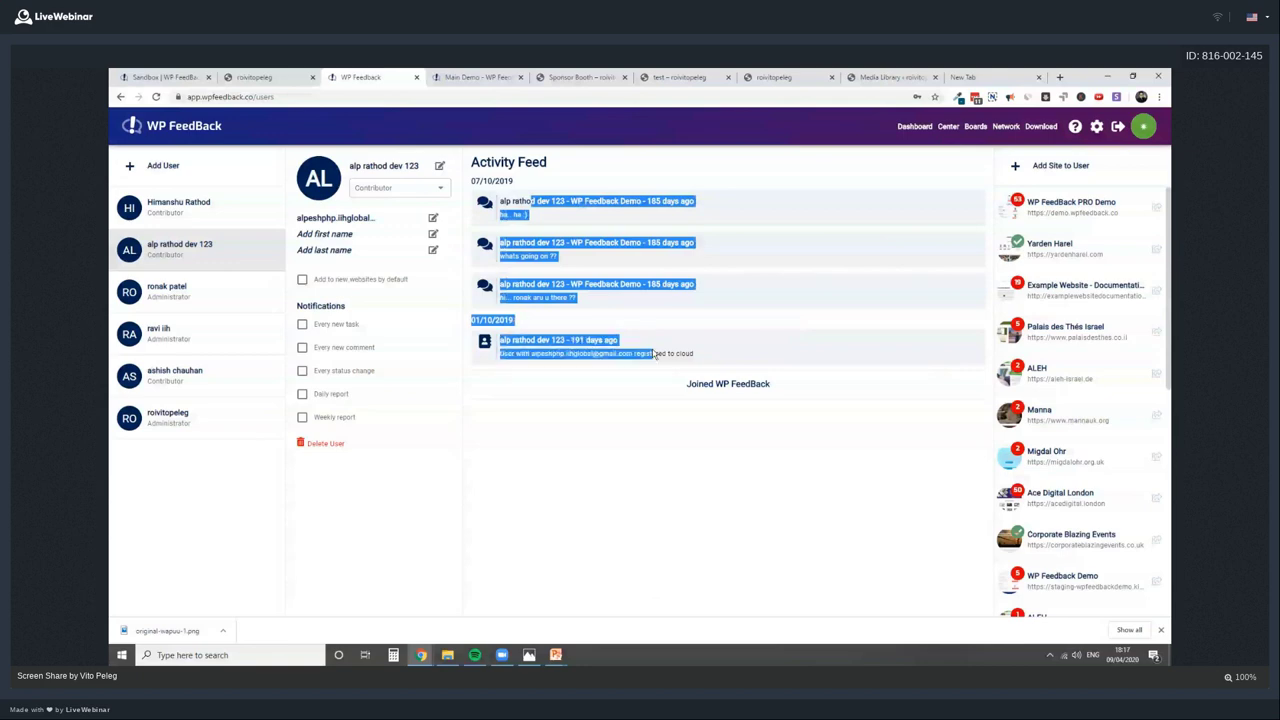
pyautogui.click(656, 354)
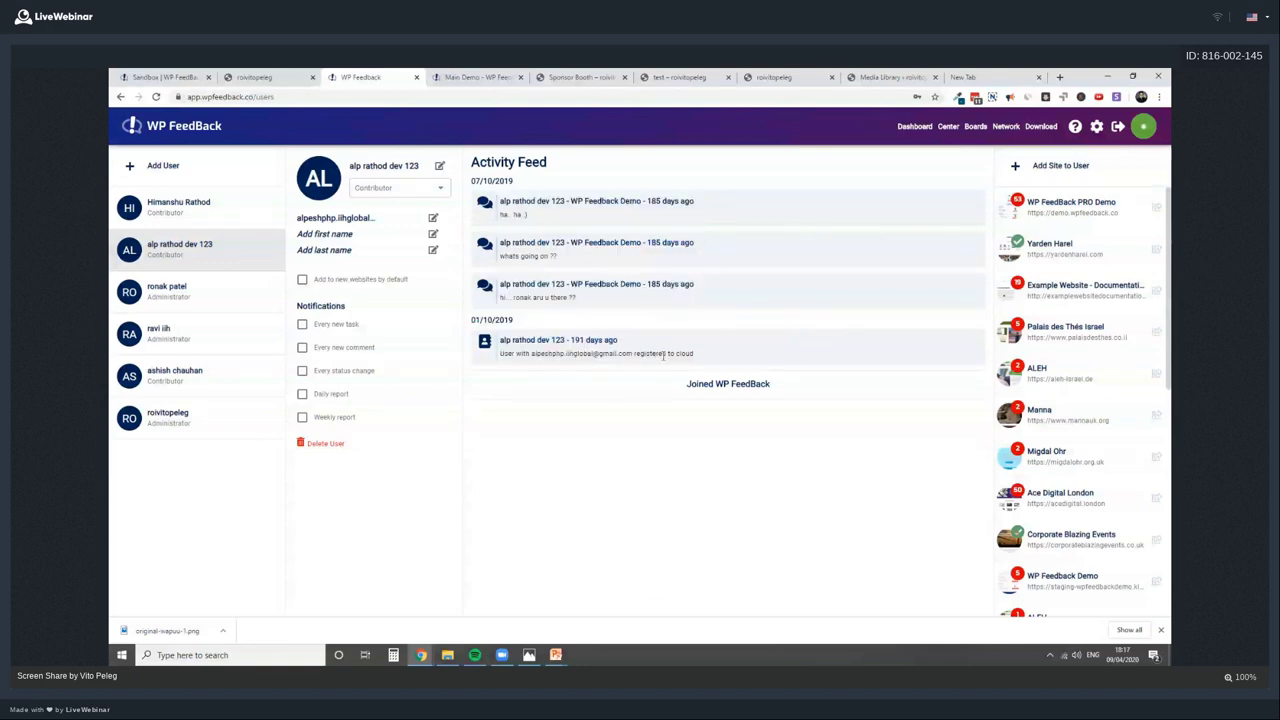
pyautogui.moveTo(694, 354); pyautogui.dragTo(469, 168)
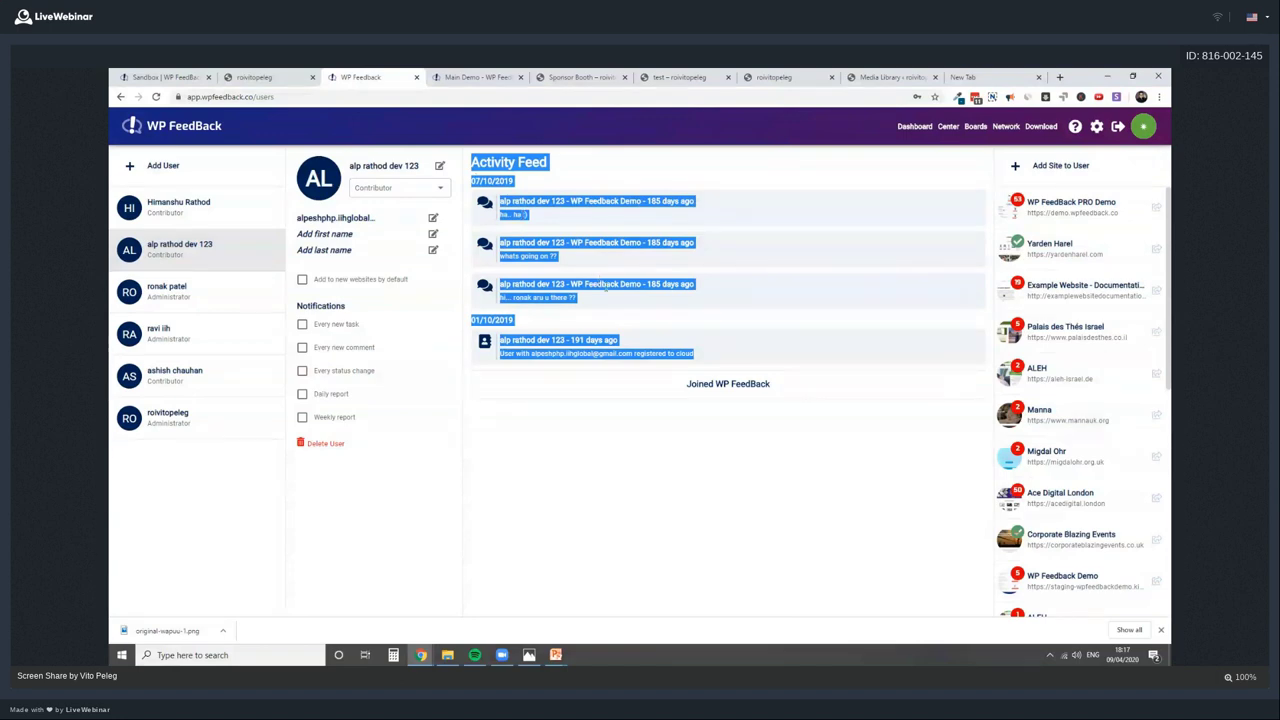
pyautogui.click(606, 287)
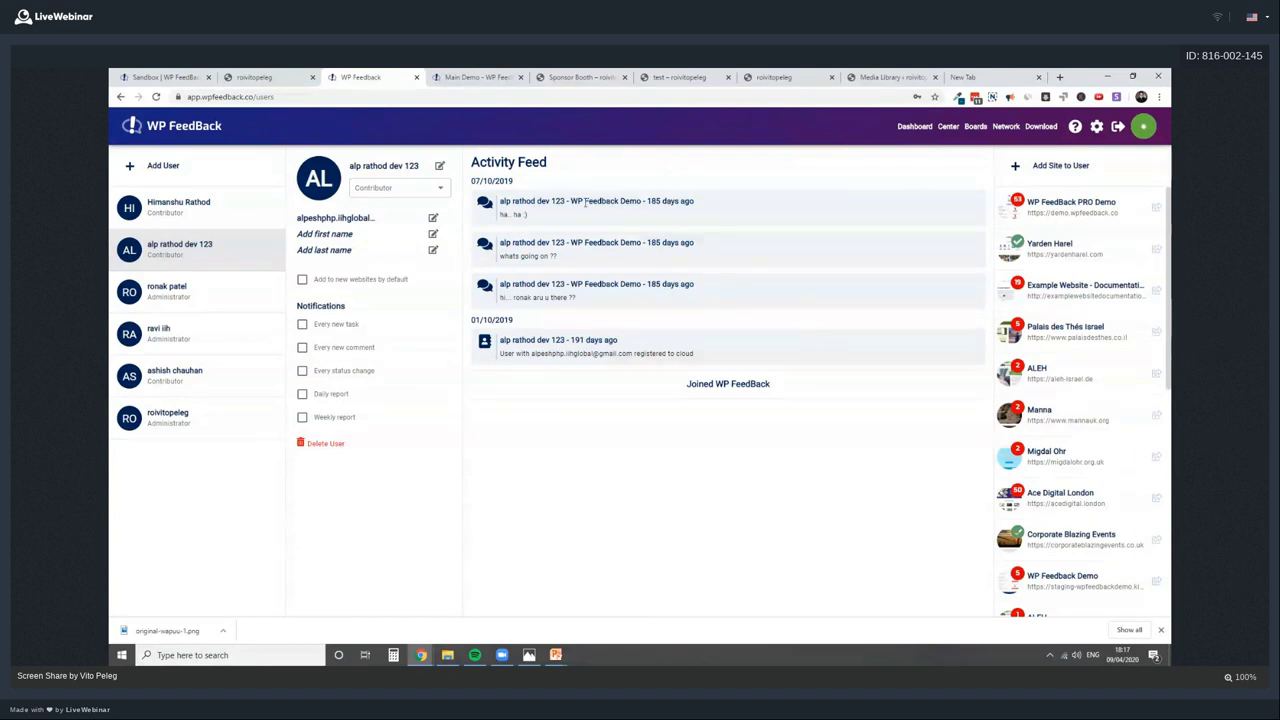
pyautogui.moveTo(500, 201); pyautogui.dragTo(550, 244)
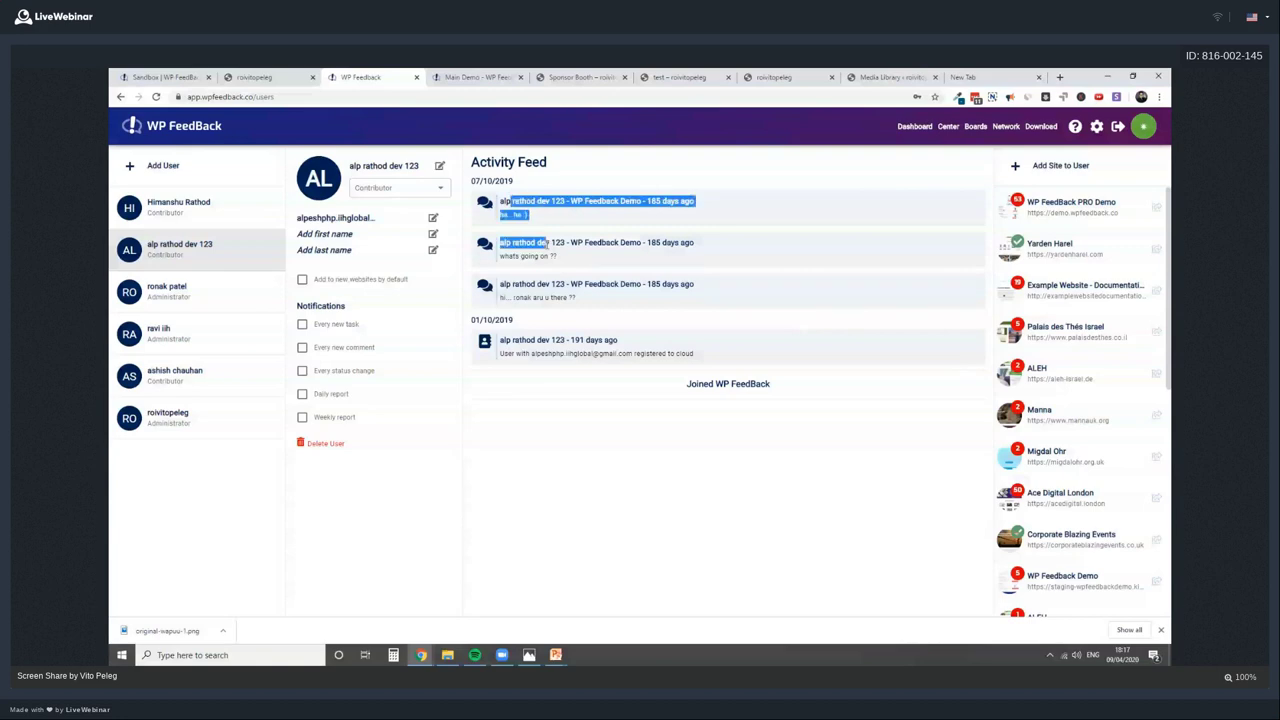
pyautogui.click(541, 256)
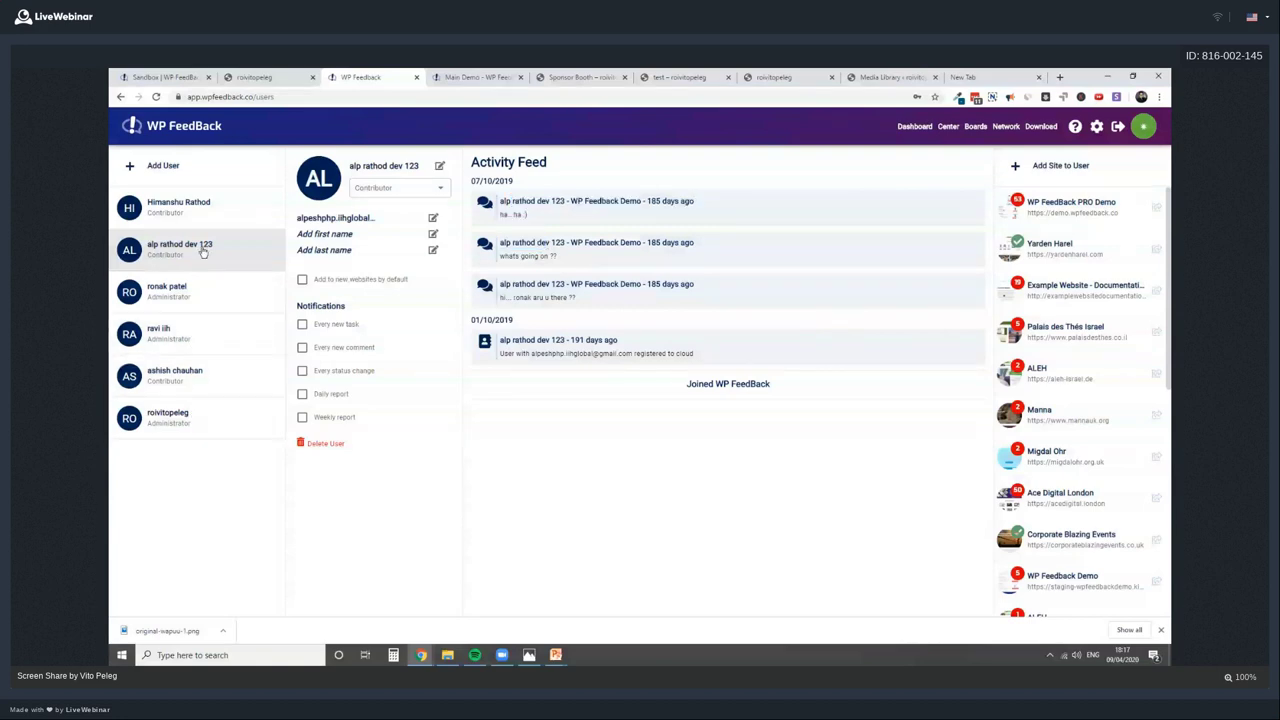
pyautogui.click(205, 208)
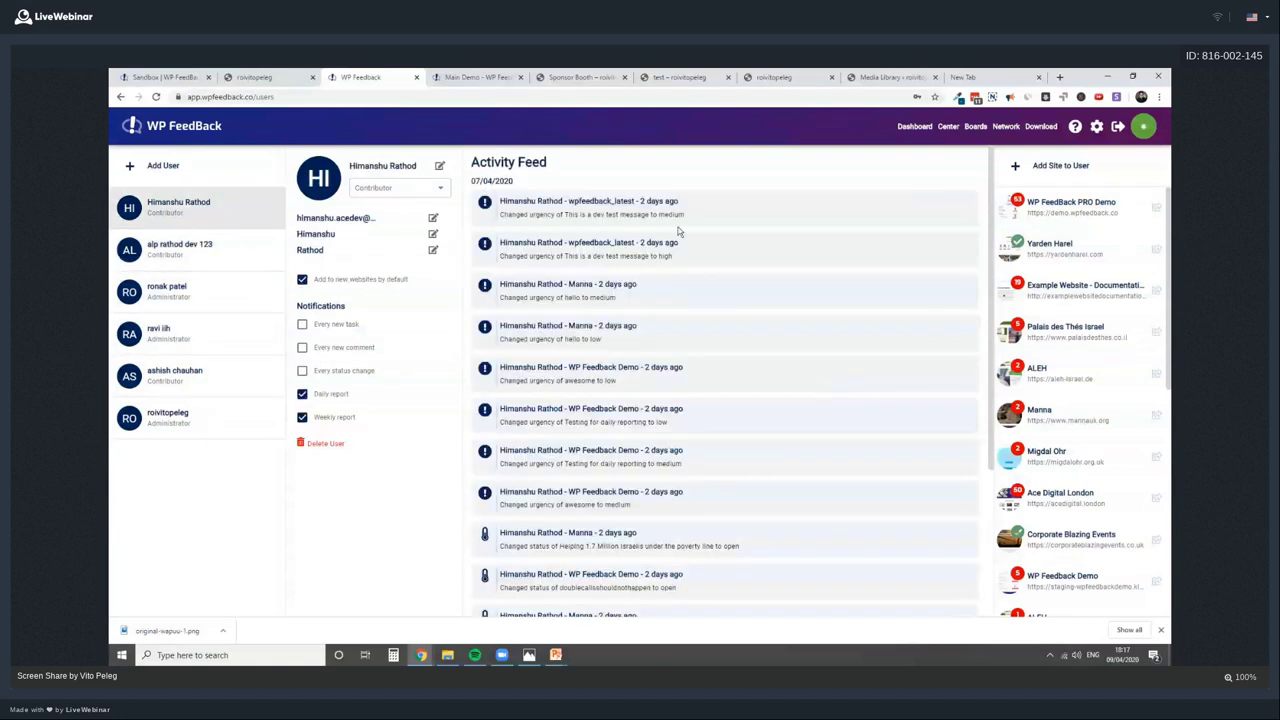